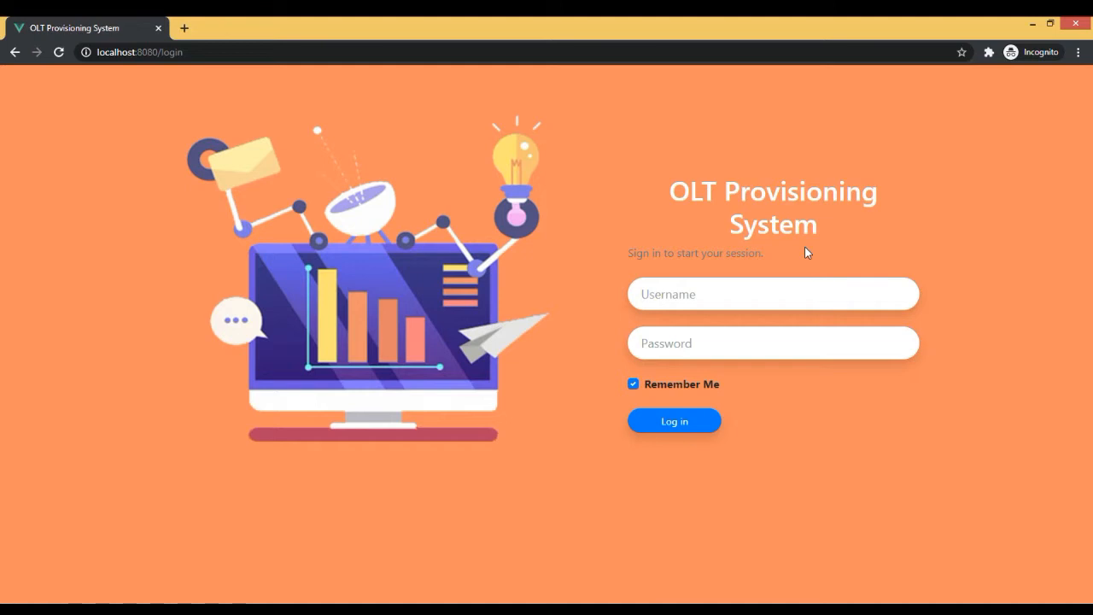
Log in to the OLT Provisioning System with the admin account's username and password.
left_click(734, 289)
type("arifh19")
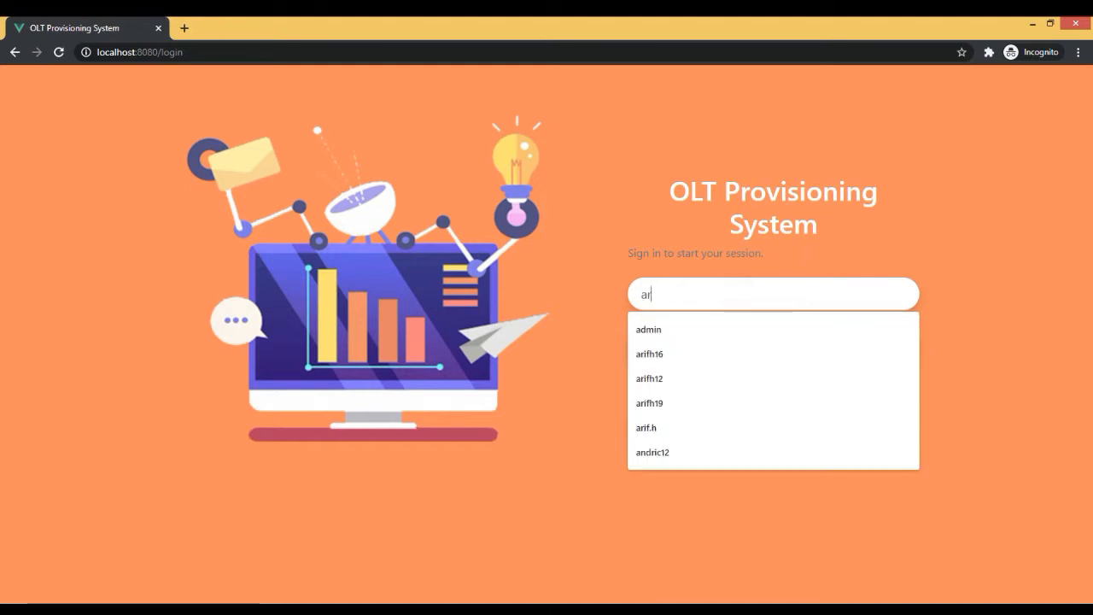
key("Tab")
type("********")
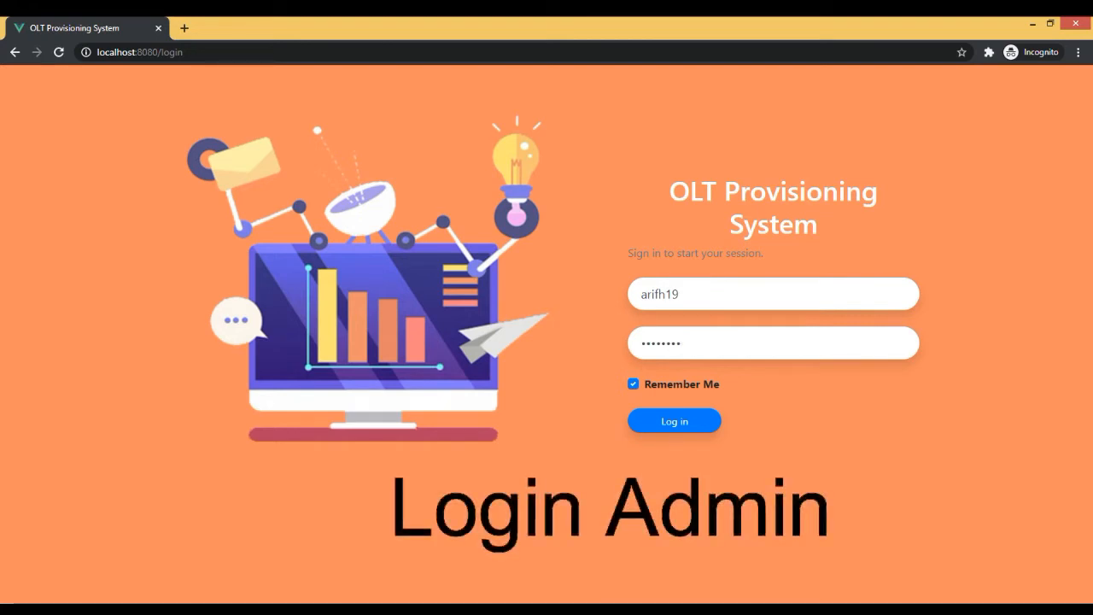
left_click(694, 424)
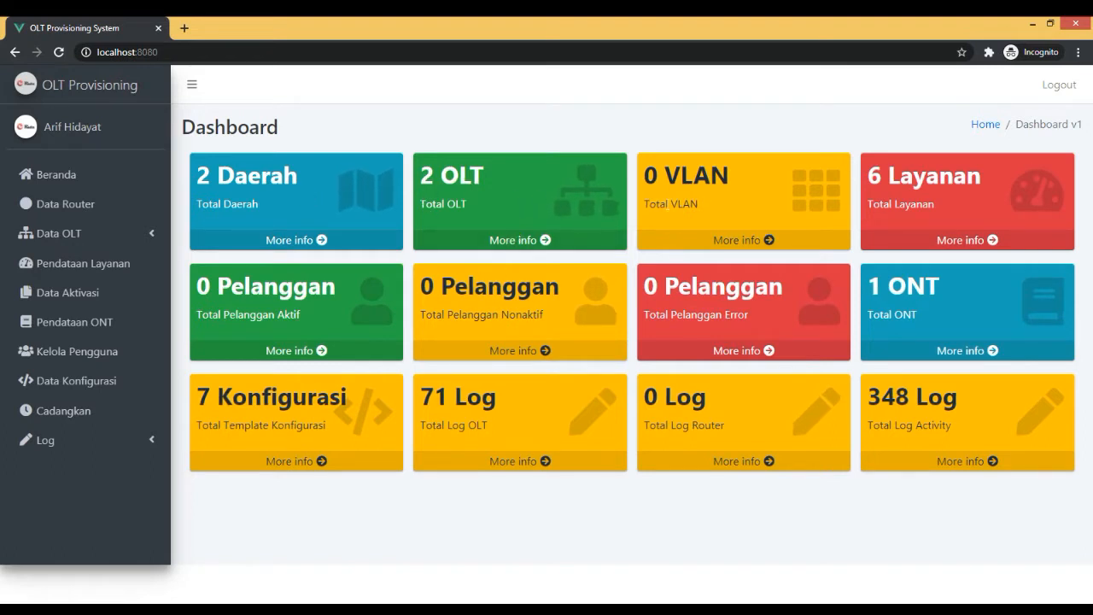
Start a new Data Router record named Mikrotik PA with IP address 10.33.109.122.
left_click(126, 207)
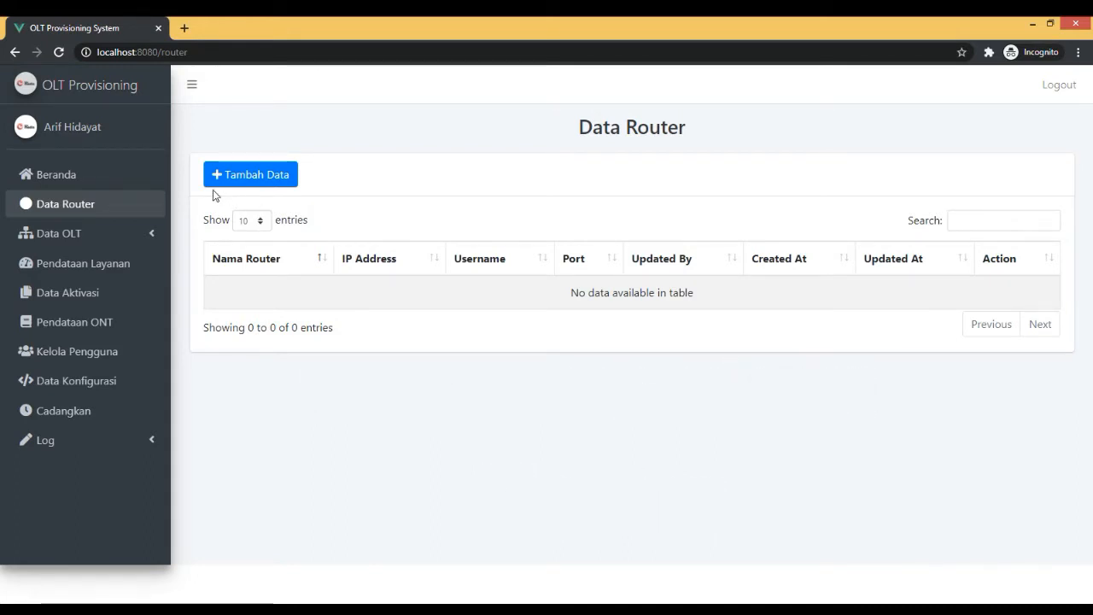
left_click(284, 176)
left_click(373, 209)
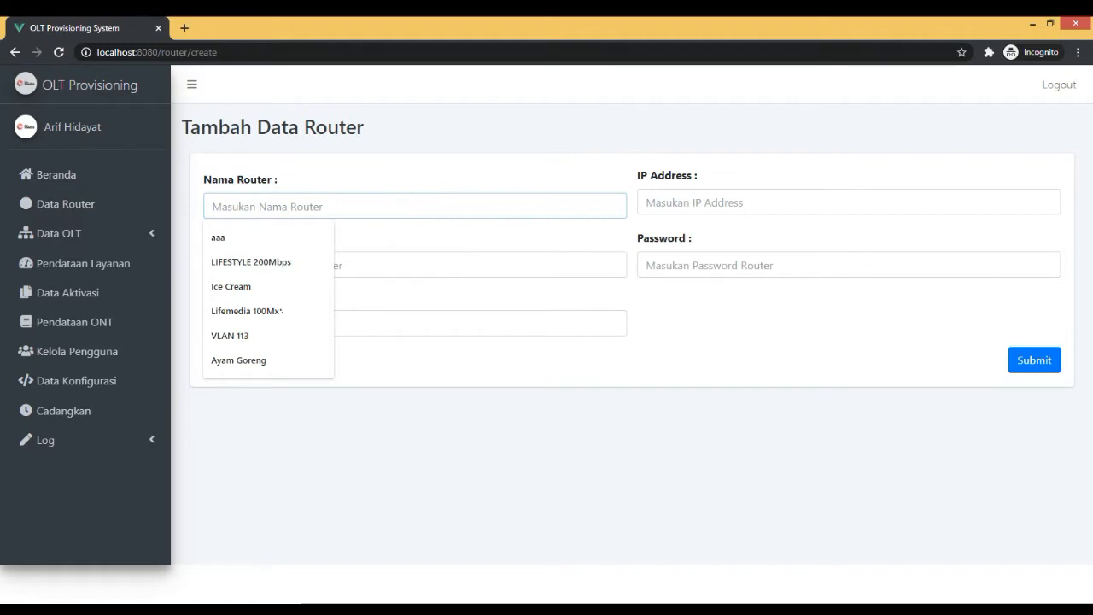
type("Mikrotik PA")
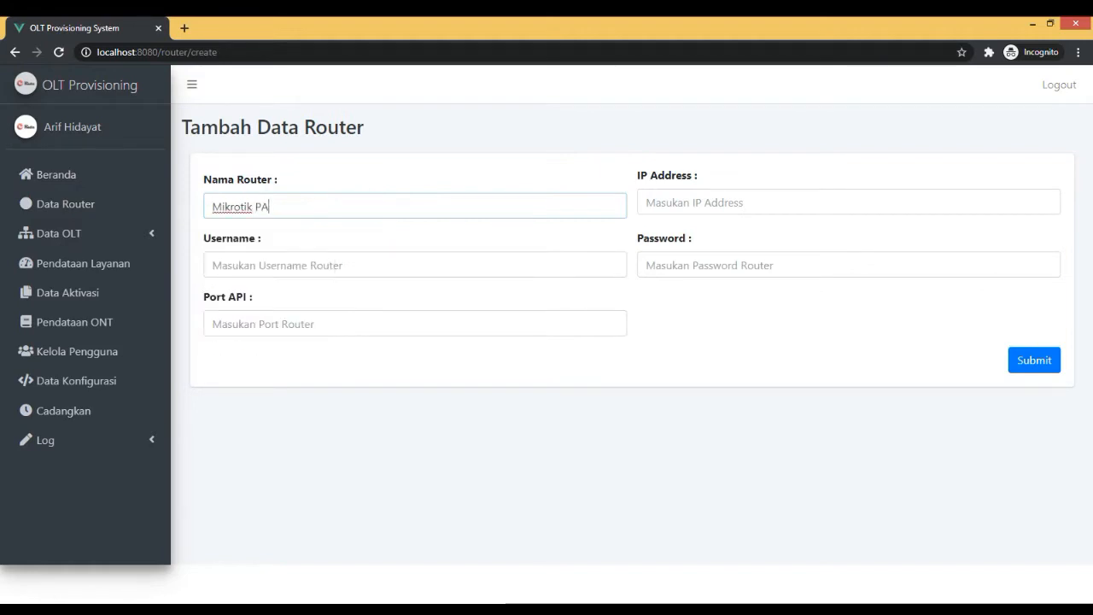
left_click(757, 200)
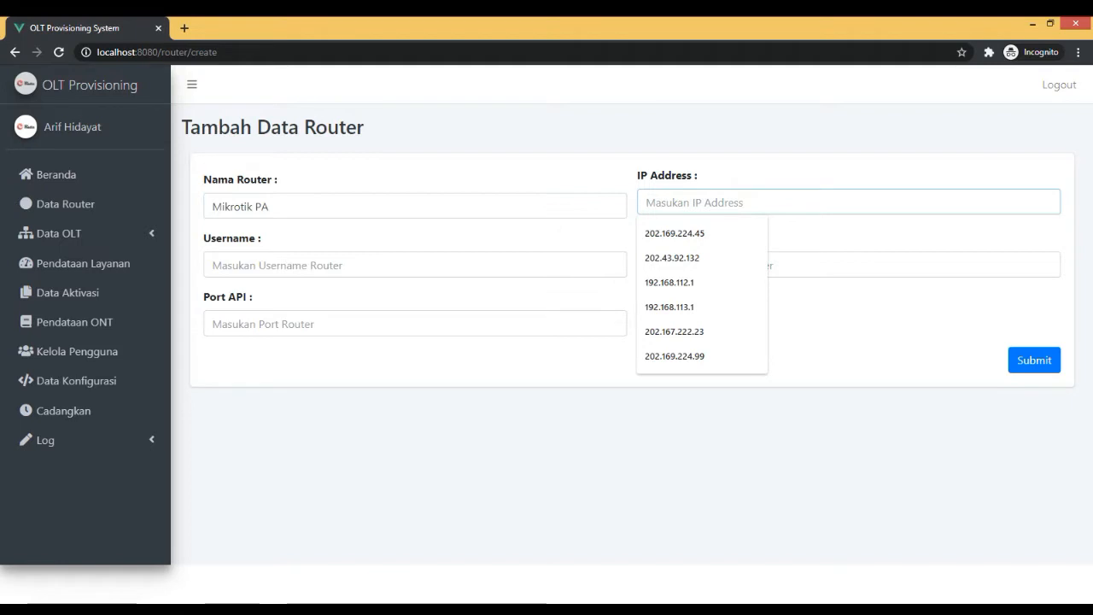
type("10.33.109")
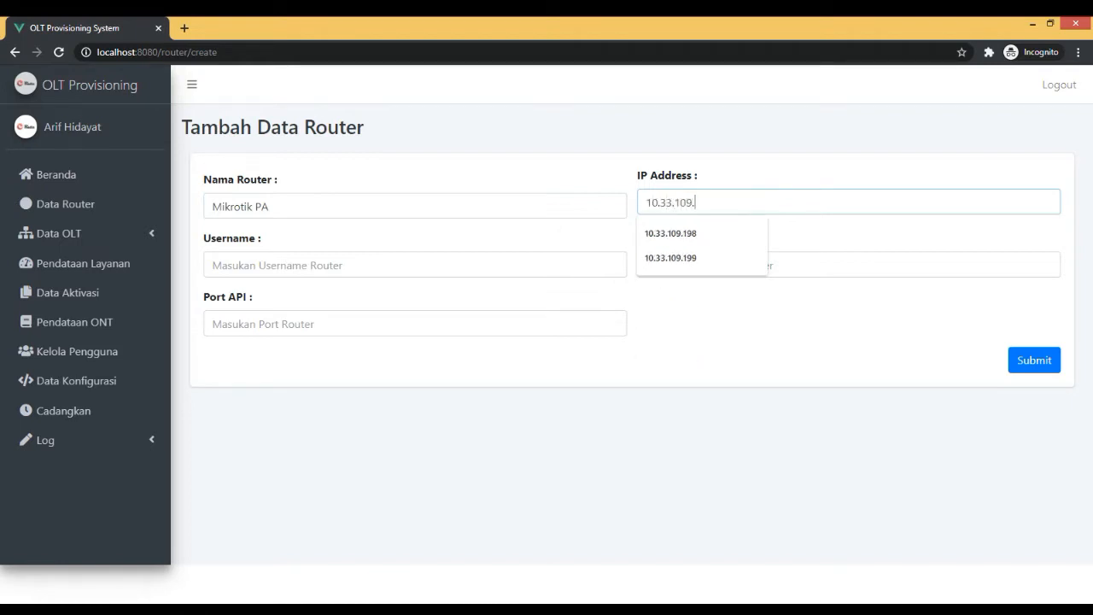
type(".122")
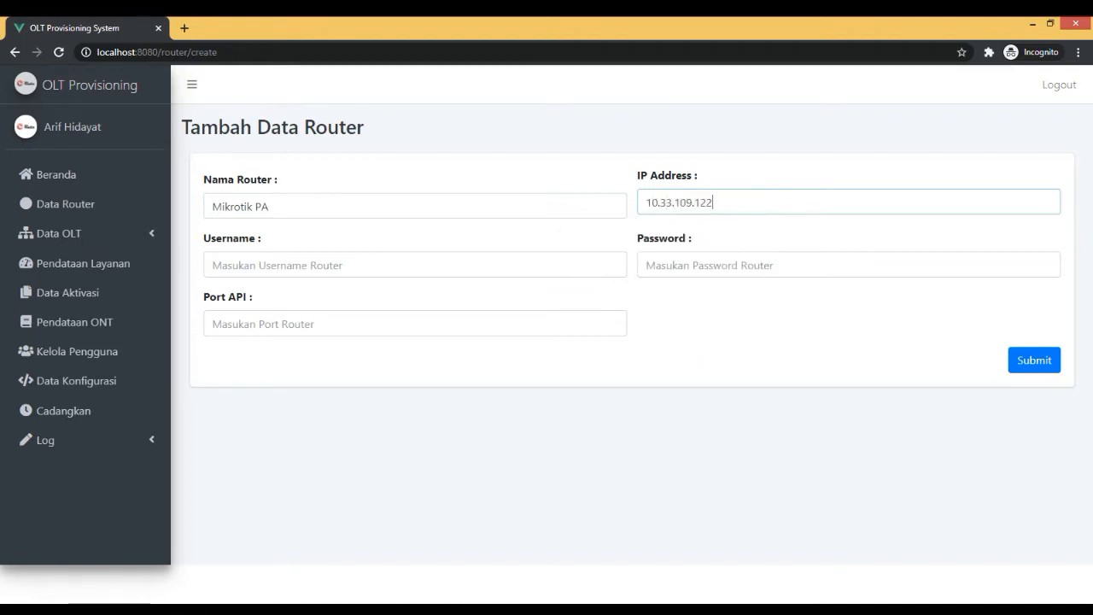
Enter admin as the new router's username and fill in the router password.
left_click(420, 267)
type("adm")
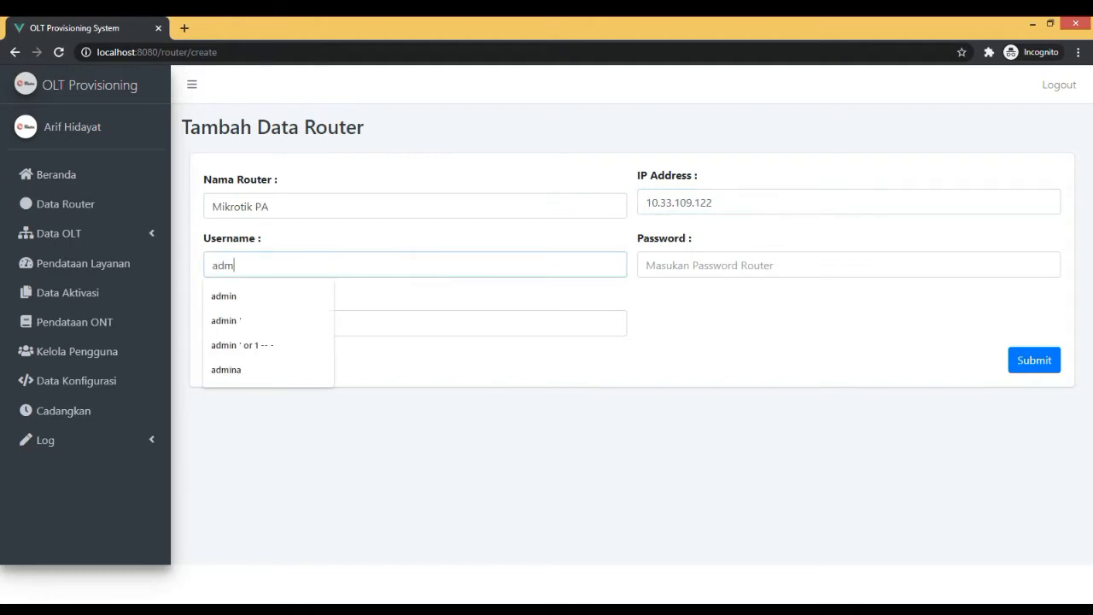
type("in")
key("Tab")
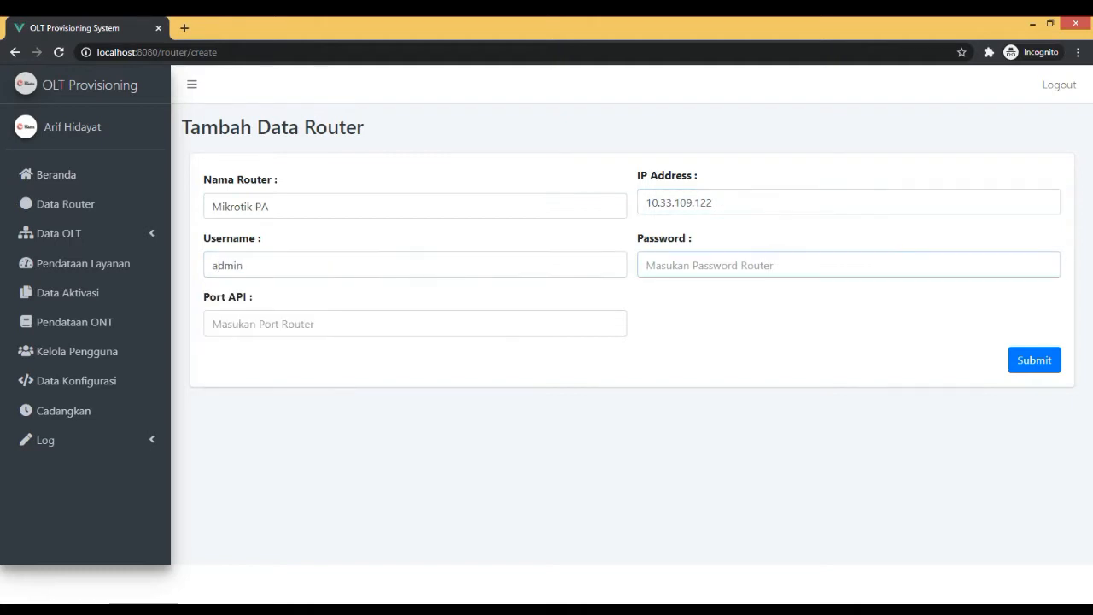
type("•••••••")
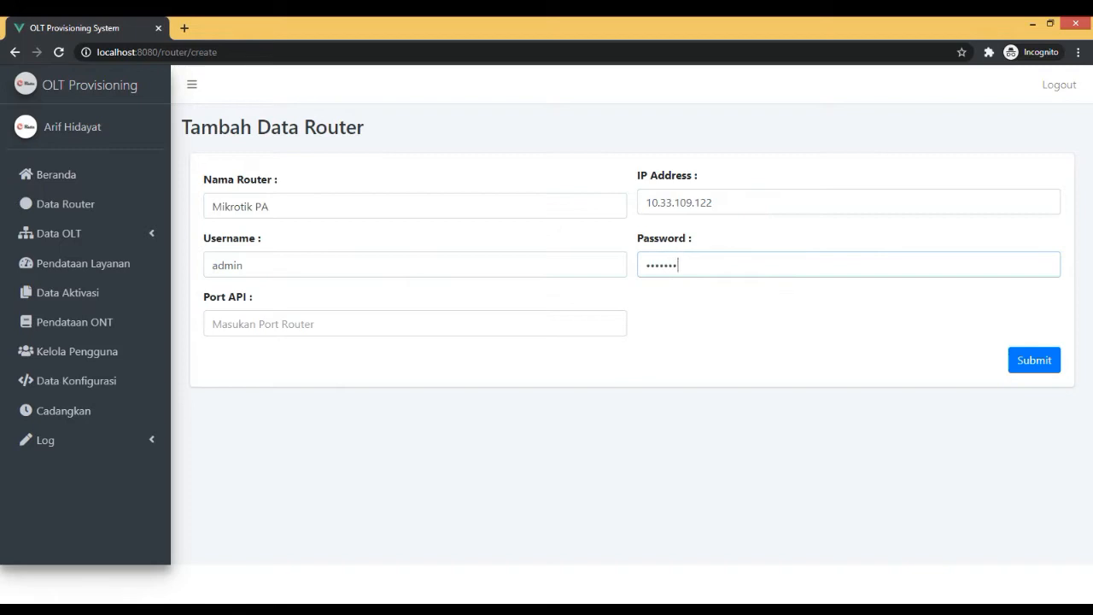
Switch to WinBox, connect to the MikroTik router and look up the api service's port in the IP service list.
left_click(378, 317)
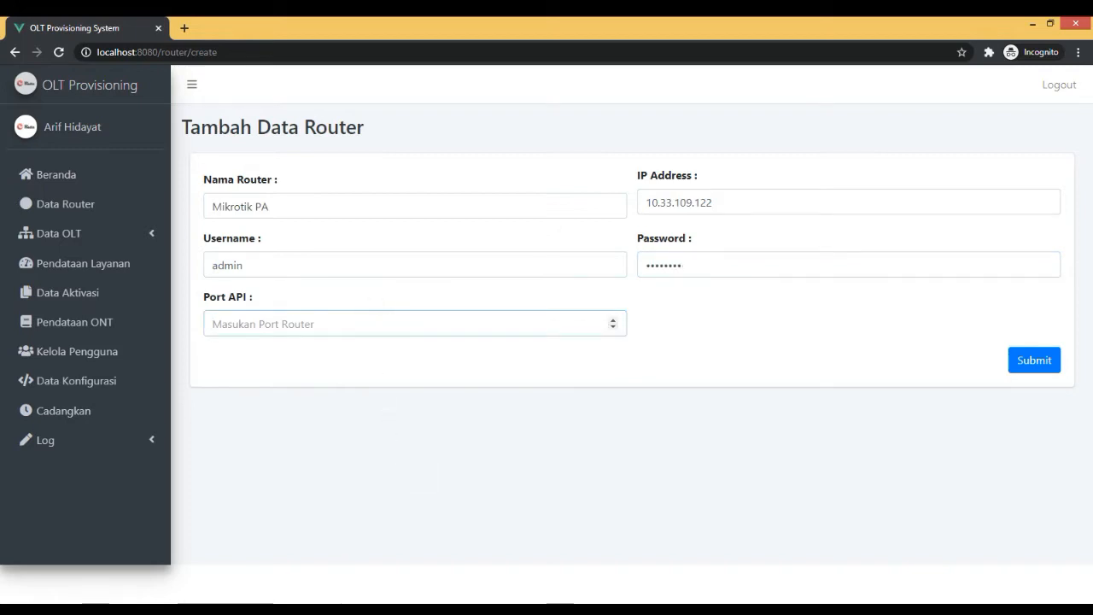
left_click(540, 608)
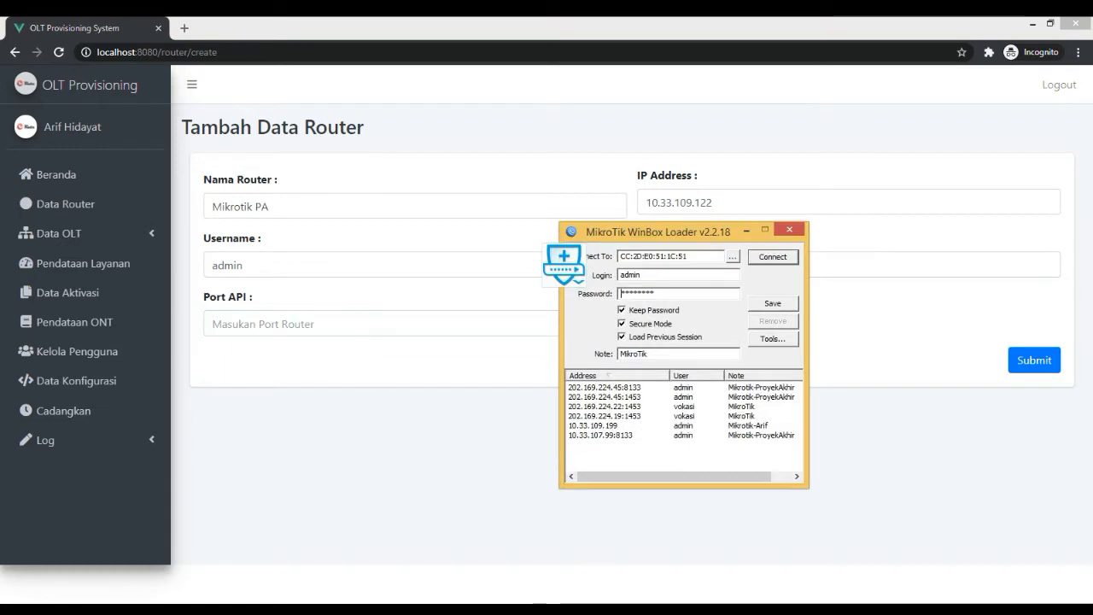
left_click(773, 256)
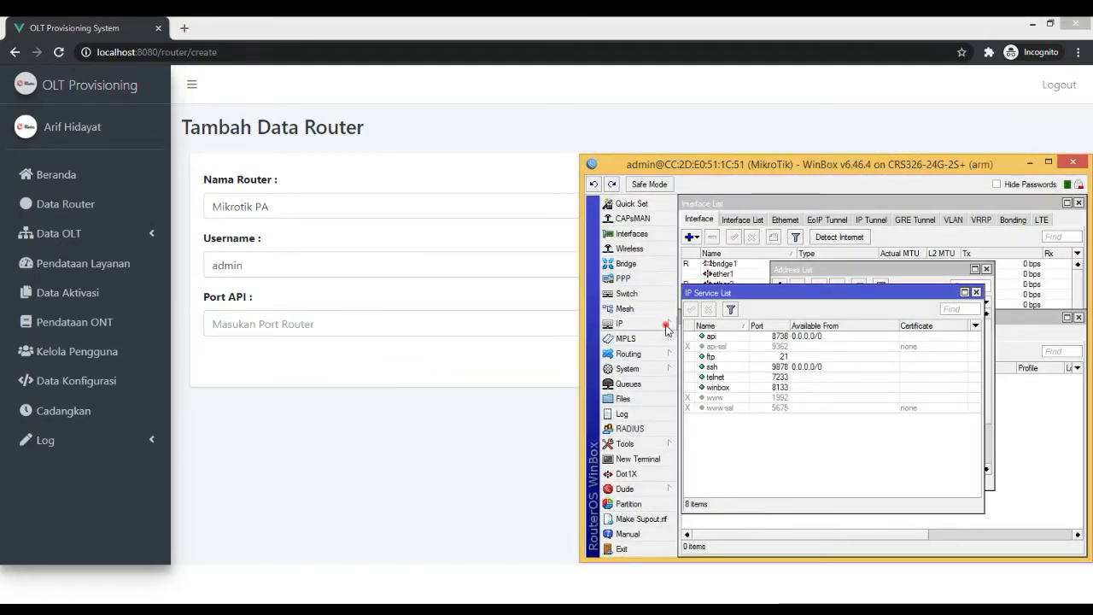
left_click(658, 324)
left_click(709, 507)
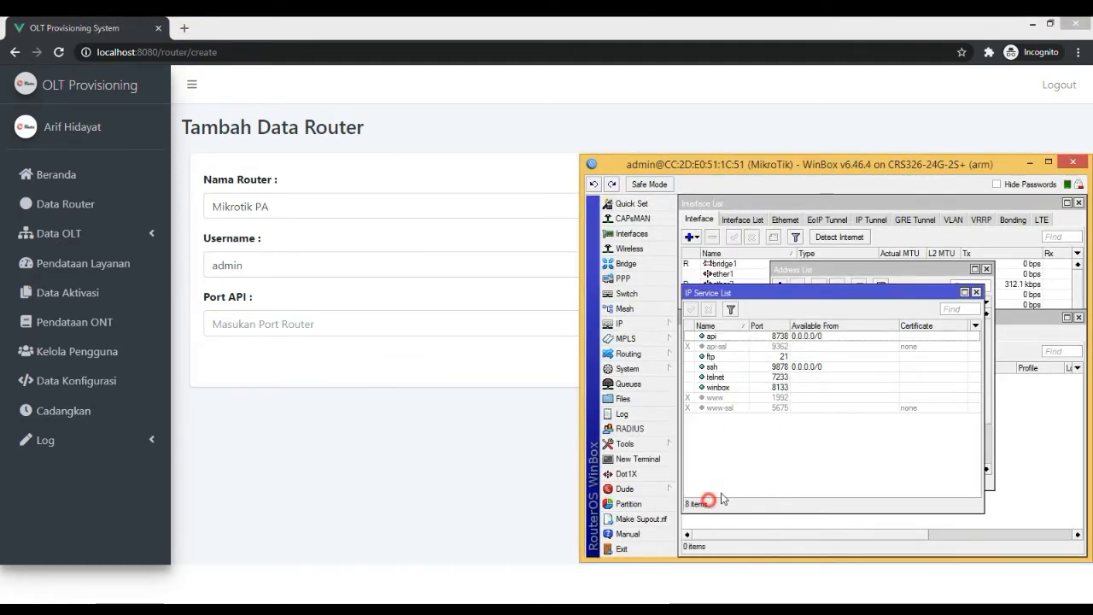
left_click(774, 338)
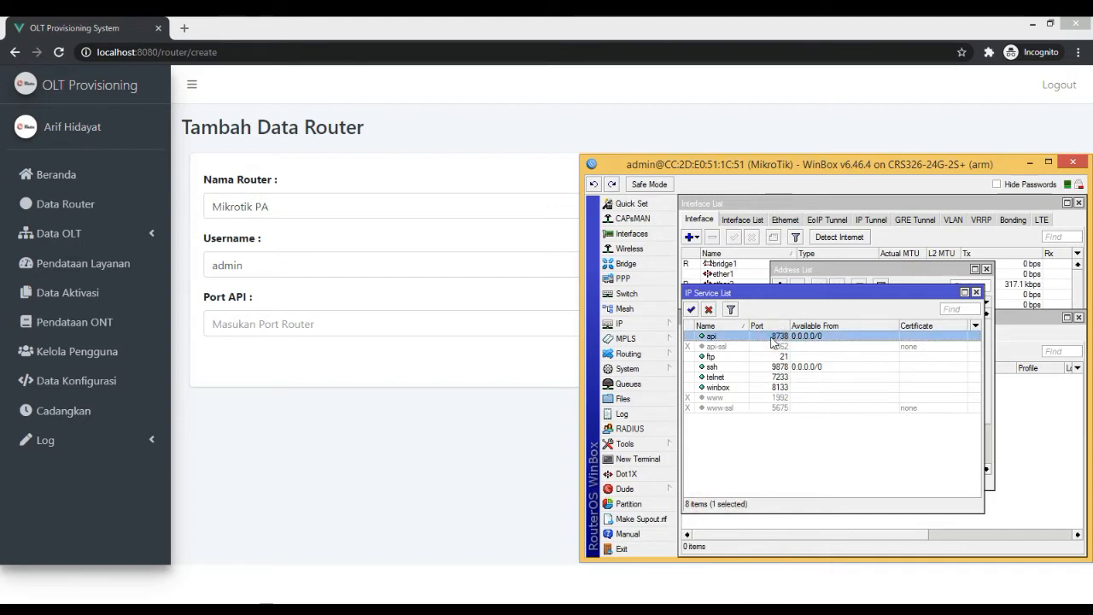
Back in the browser form, set the router's API port to 8738, submit the record and acknowledge the message.
left_click(414, 323)
type("8738")
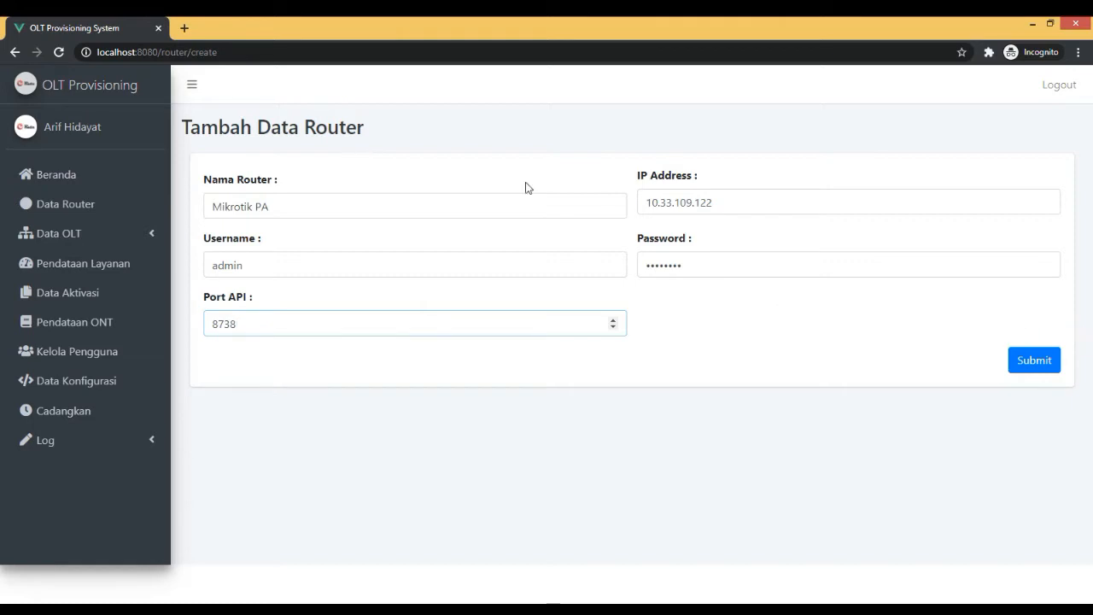
left_click(1034, 360)
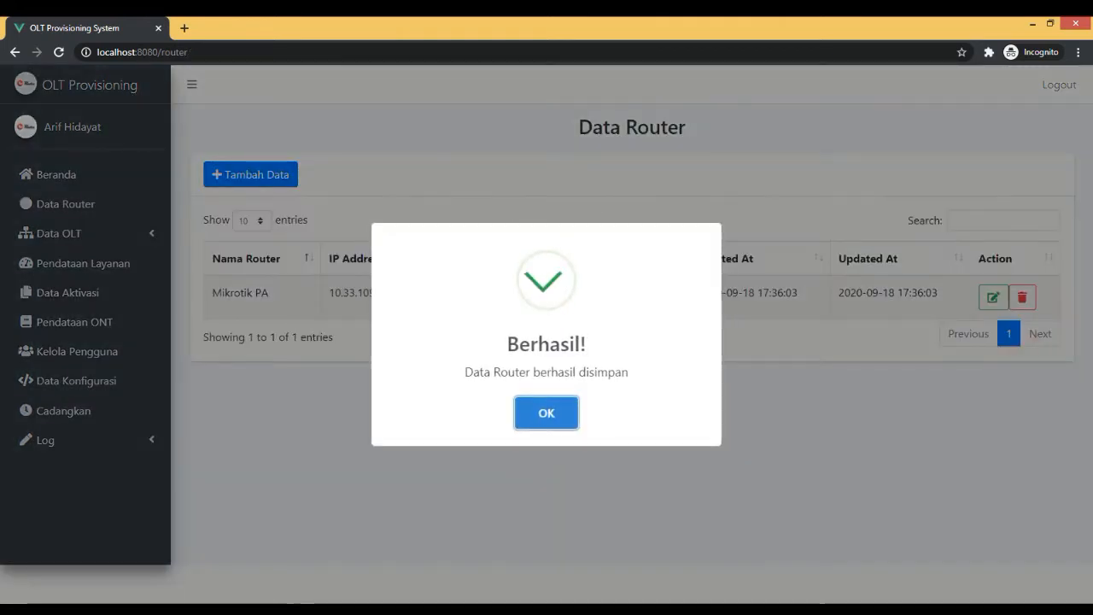
left_click(548, 415)
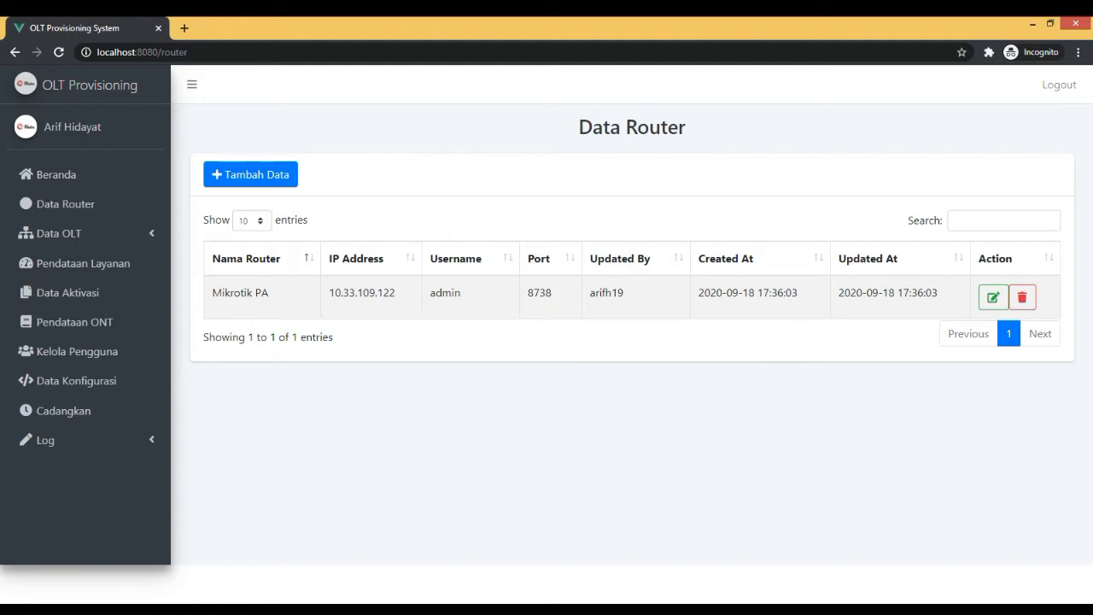
Open the Mikrotik PA router record for editing and rename it Mikrotik PA 2.
left_click(991, 299)
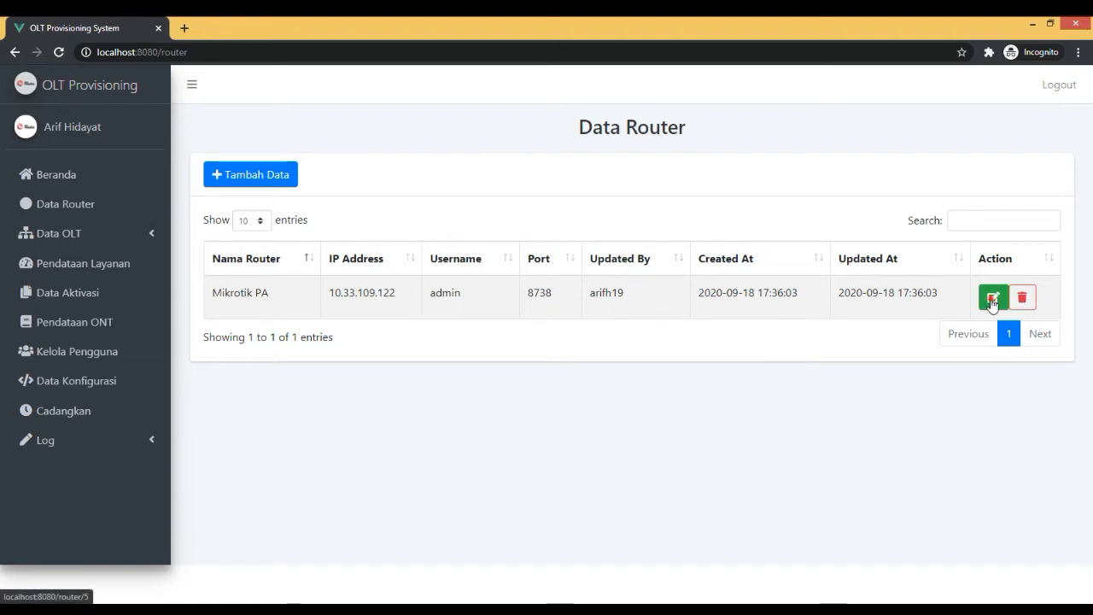
left_click(533, 210)
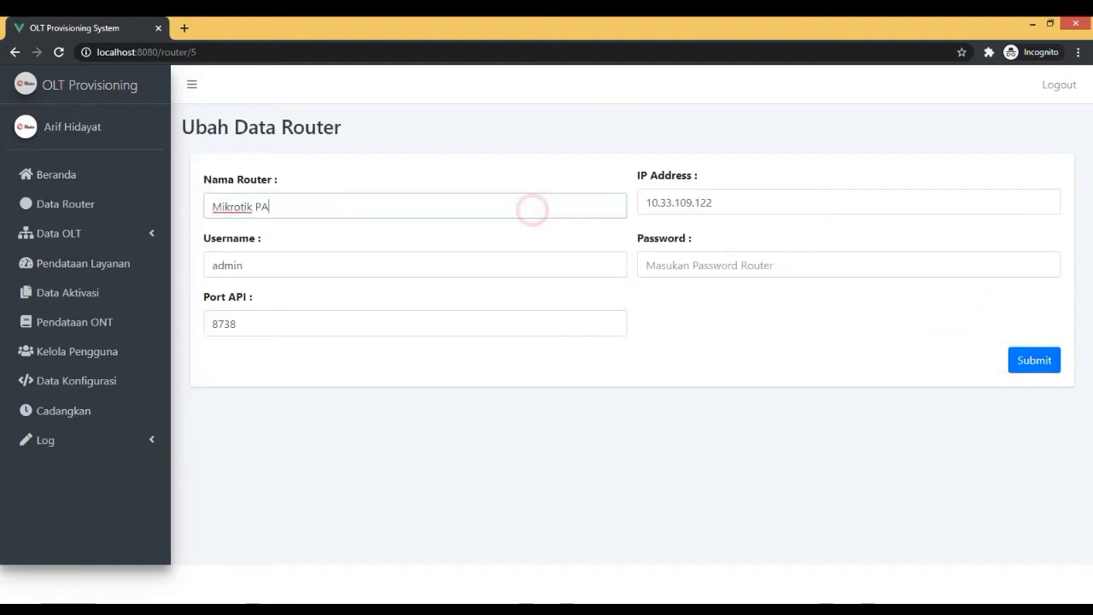
type("2")
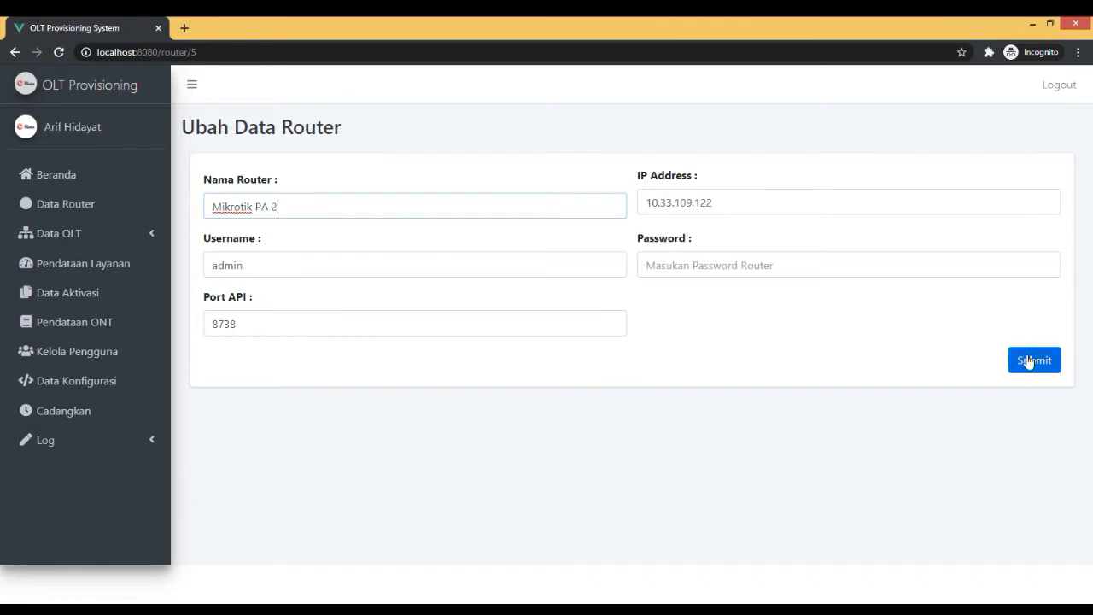
Fill in the router password in the edit form and save the changed router record.
left_click(811, 272)
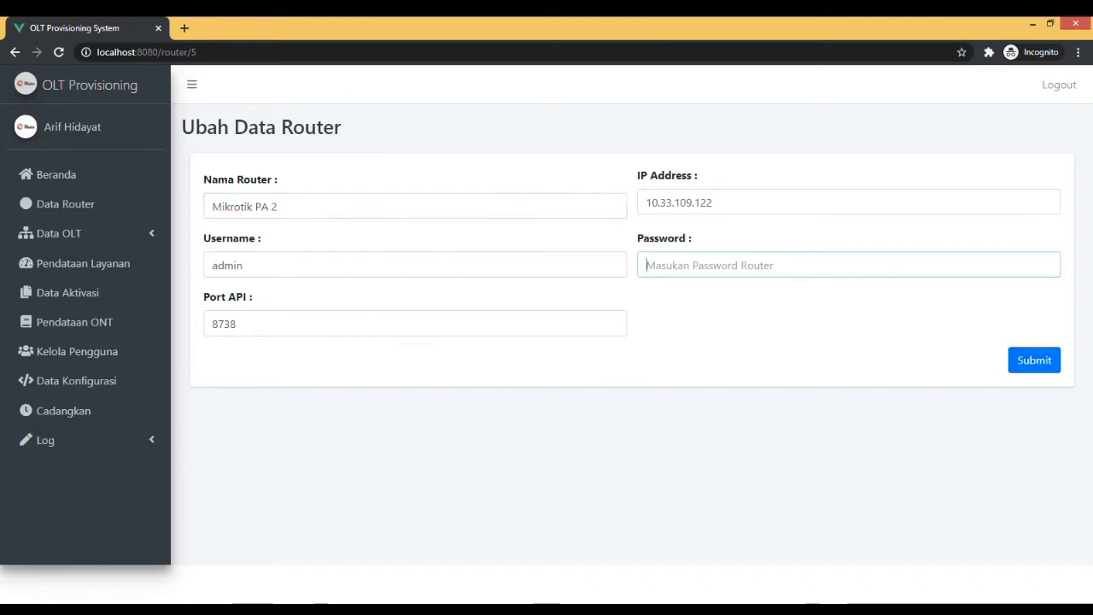
type("a")
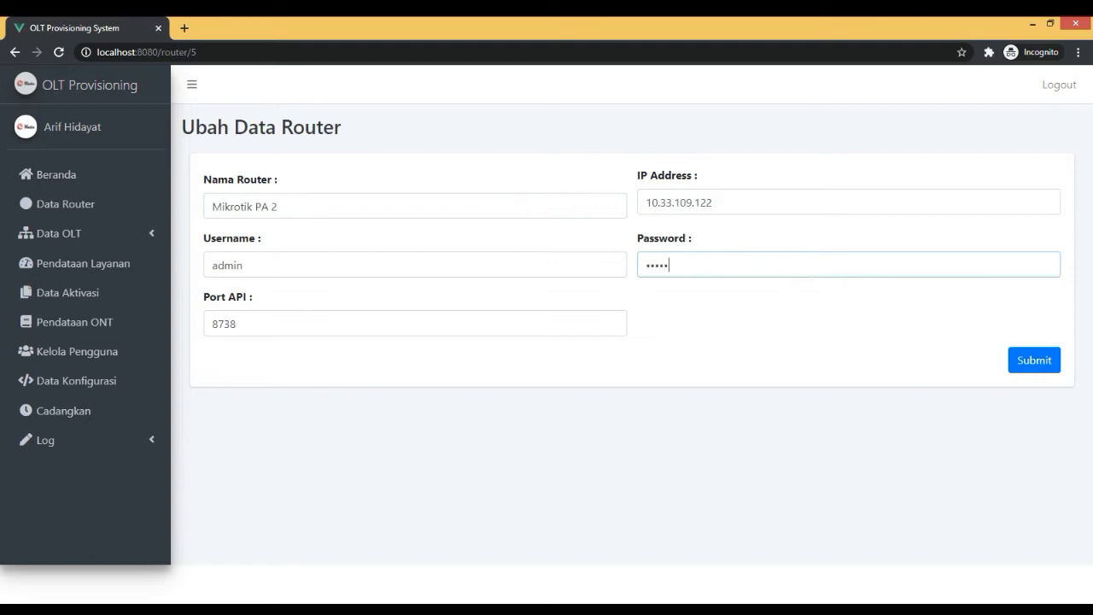
key("BackSpace")
key("BackSpace")
type("aaaaa")
left_click(1036, 361)
left_click(546, 427)
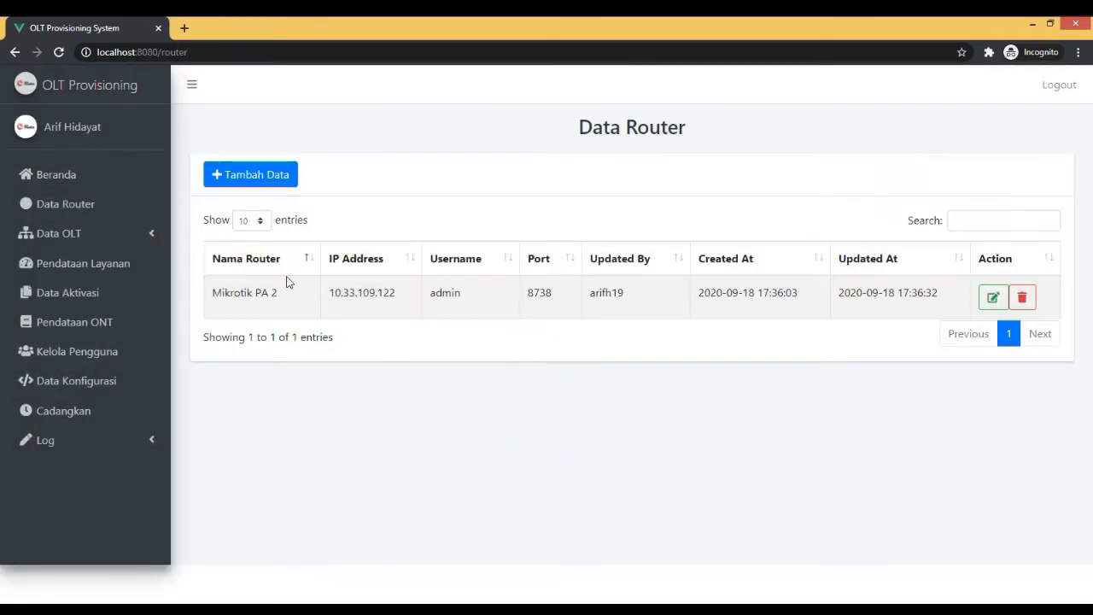
Request deletion of the Mikrotik PA 2 router record and dismiss the prompt.
left_click(1030, 302)
left_click(603, 365)
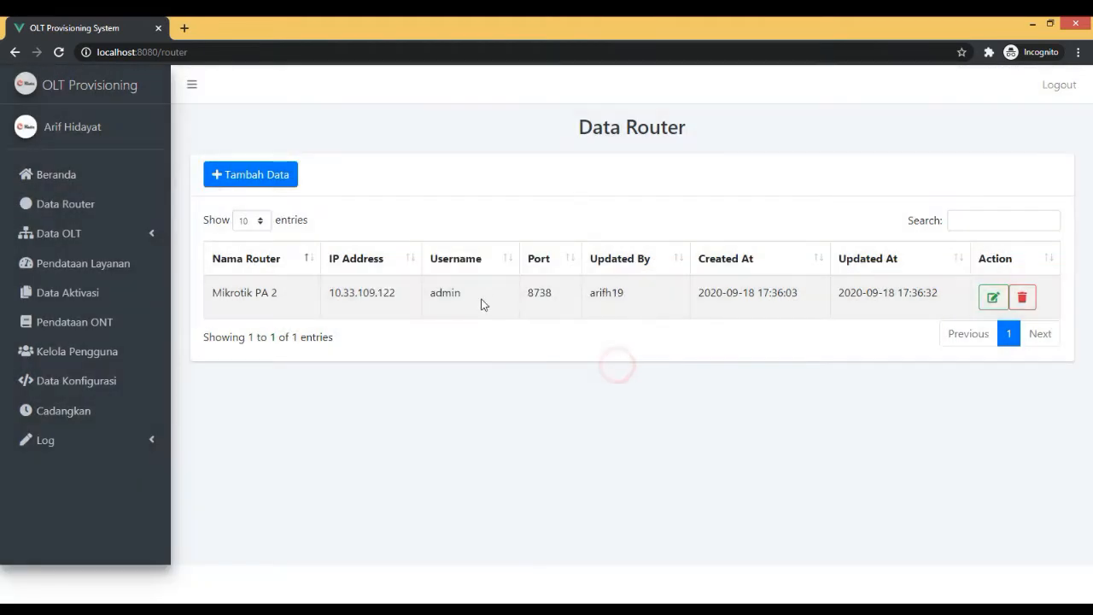
Open the Pendataan OLT list and start a new OLT record.
left_click(125, 243)
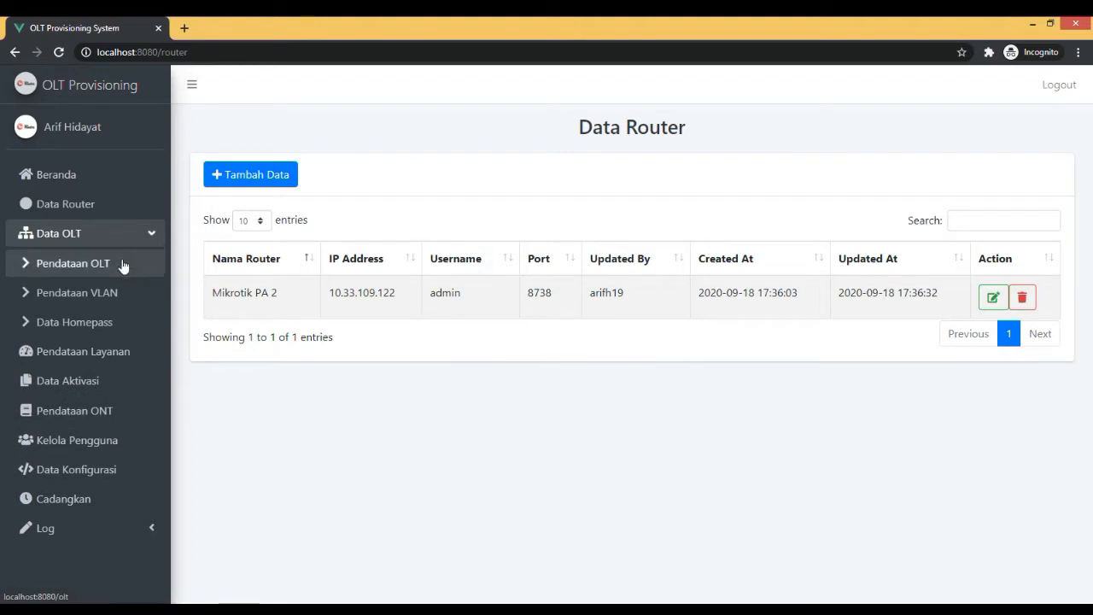
left_click(134, 235)
left_click(135, 236)
left_click(120, 265)
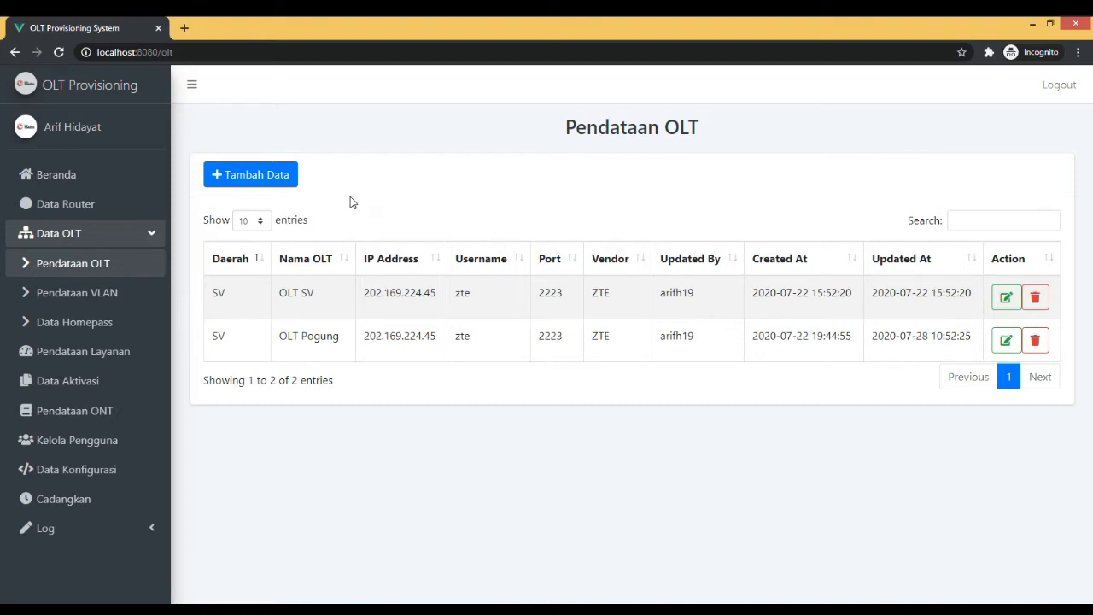
left_click(282, 176)
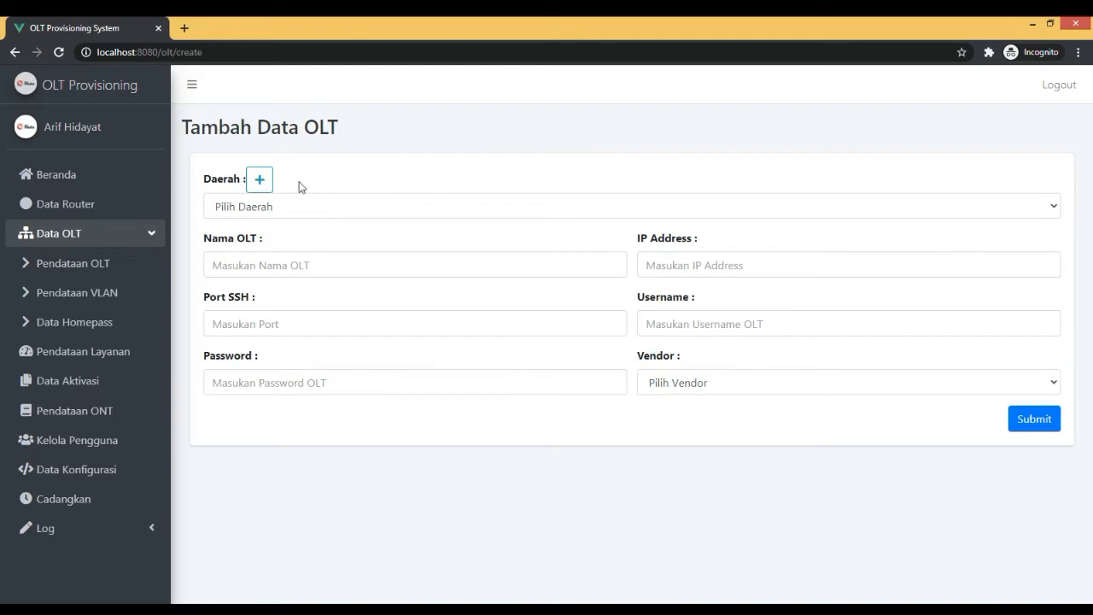
Examine the regions available in the Daerah list of the new OLT record.
left_click(303, 210)
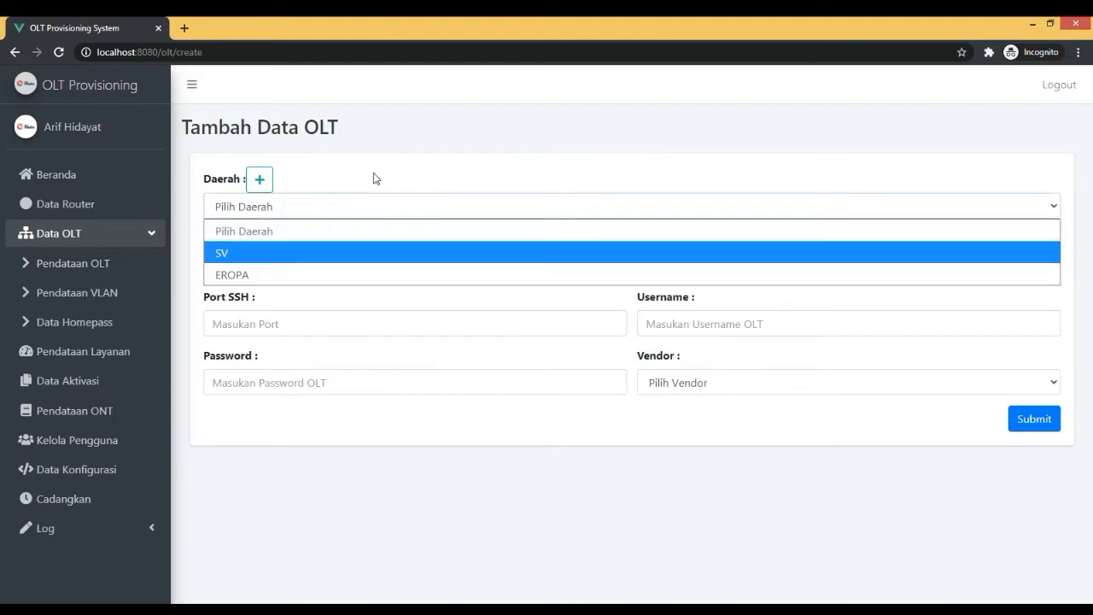
left_click(373, 174)
left_click(285, 206)
left_click(296, 175)
Add a new region named Ringroad from the new OLT form and save it.
left_click(261, 179)
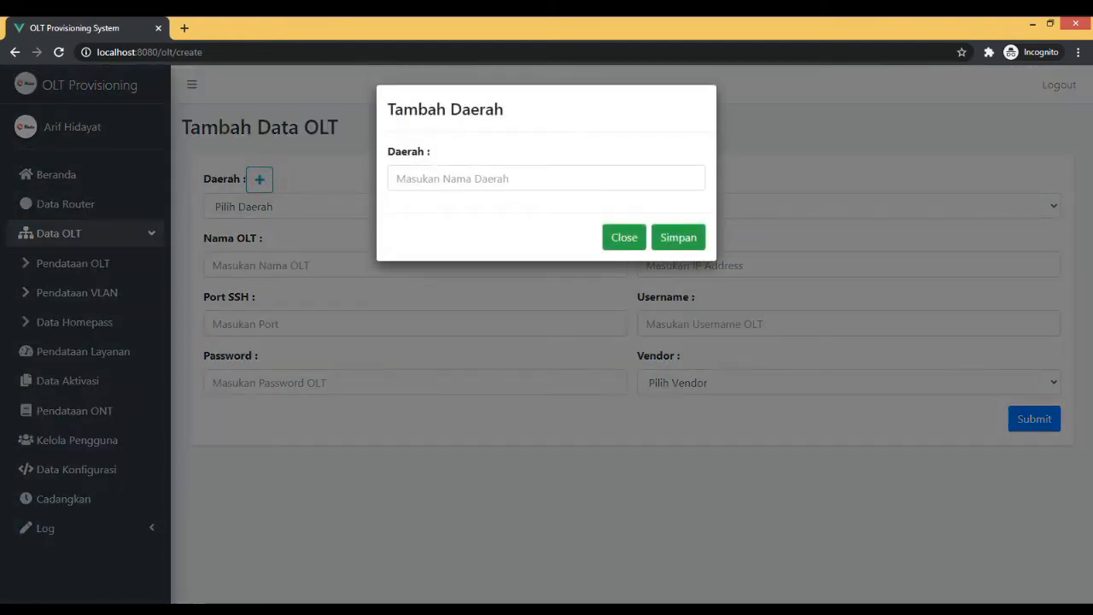
left_click(448, 167)
left_click(606, 157)
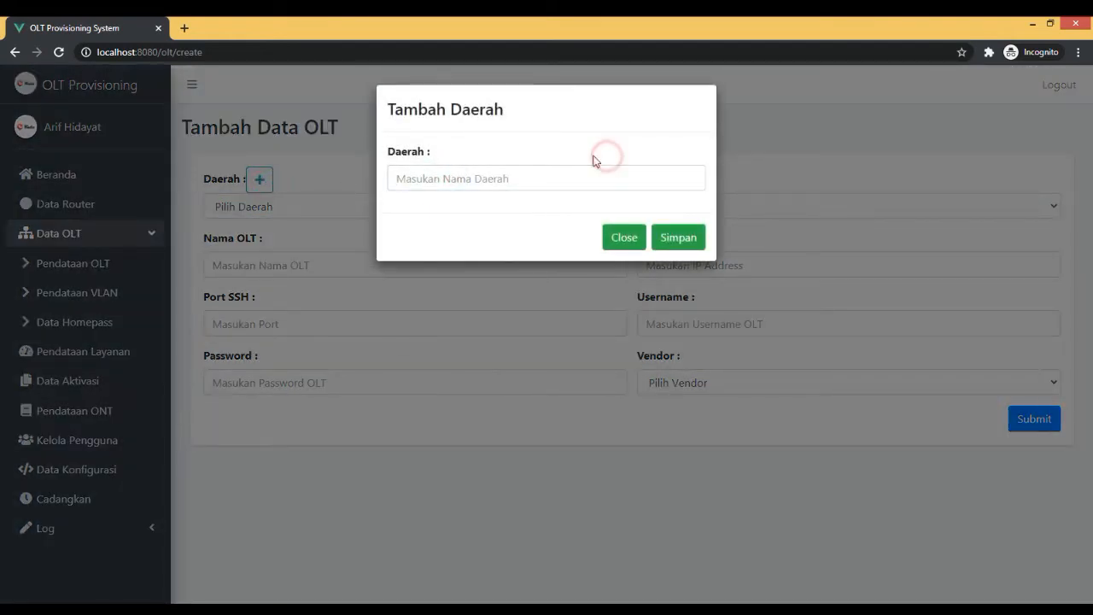
left_click(578, 171)
left_click(577, 114)
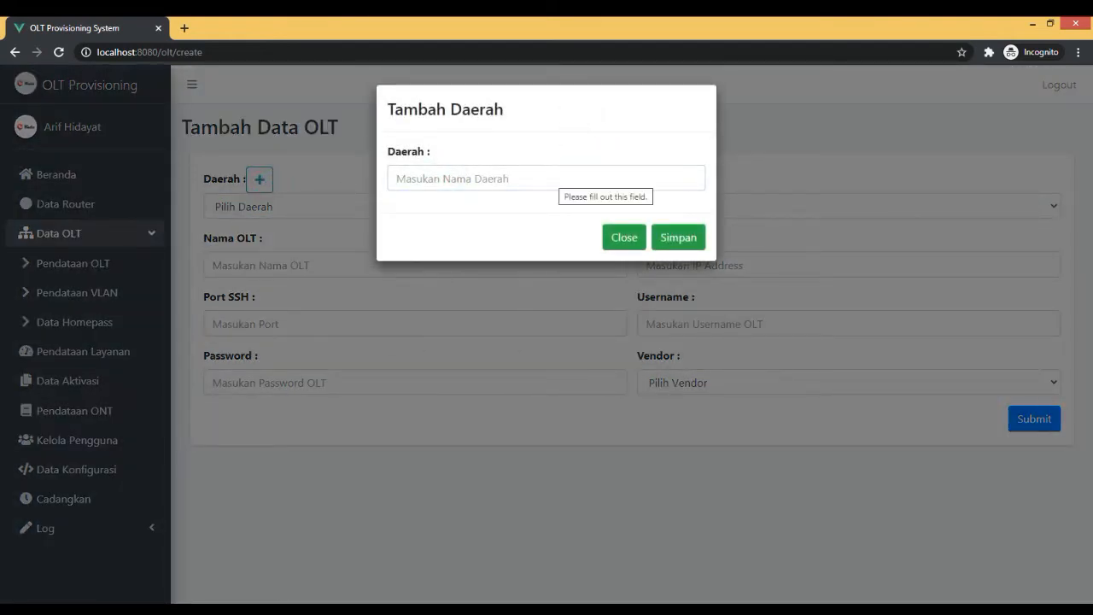
left_click(552, 176)
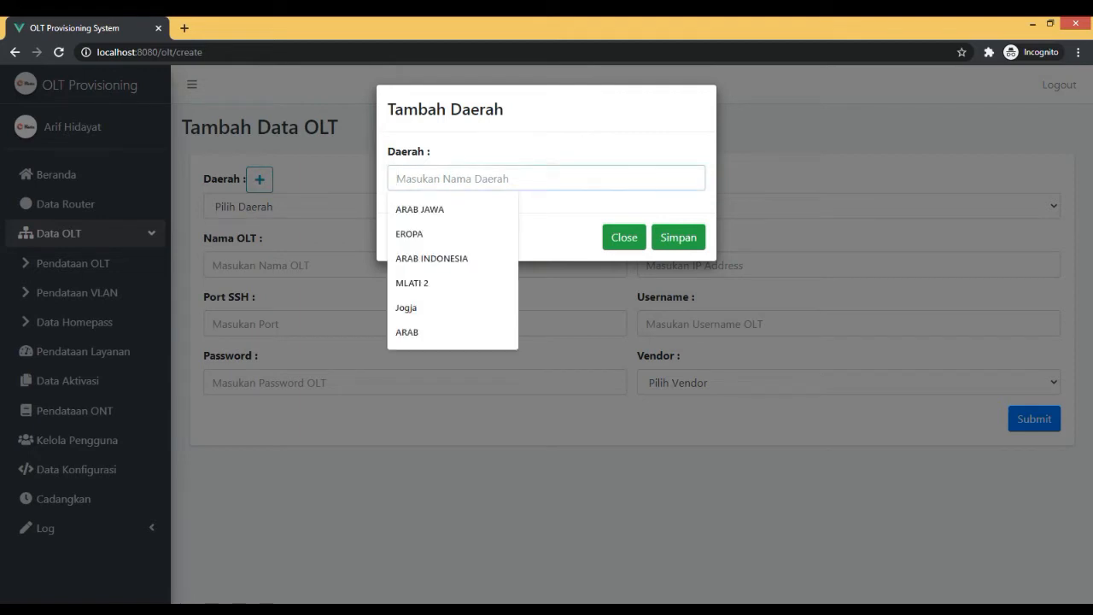
type("Ringroad")
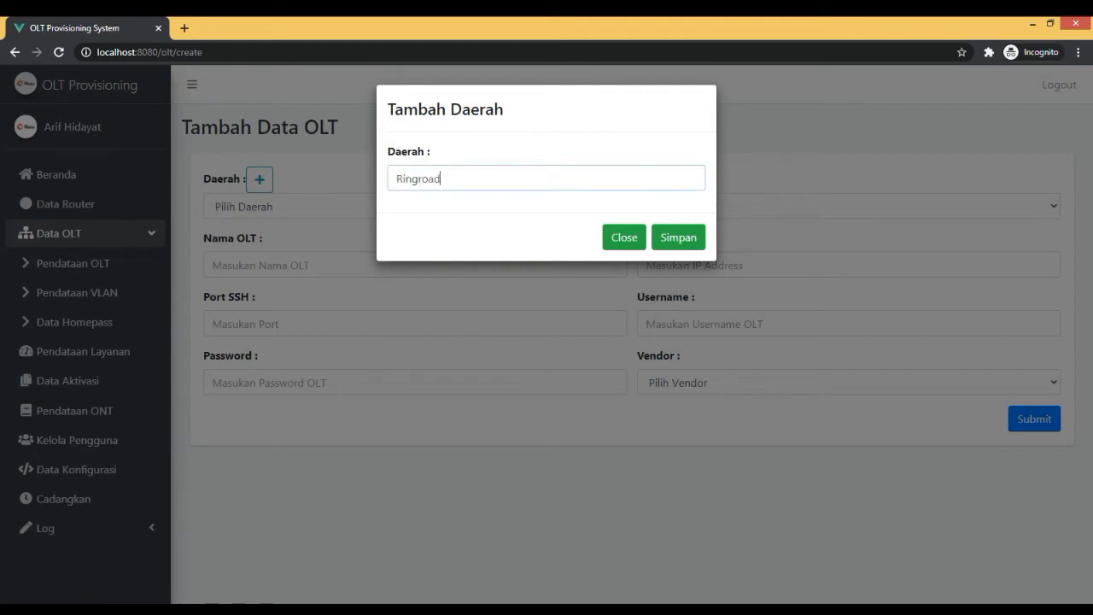
left_click(678, 237)
left_click(553, 419)
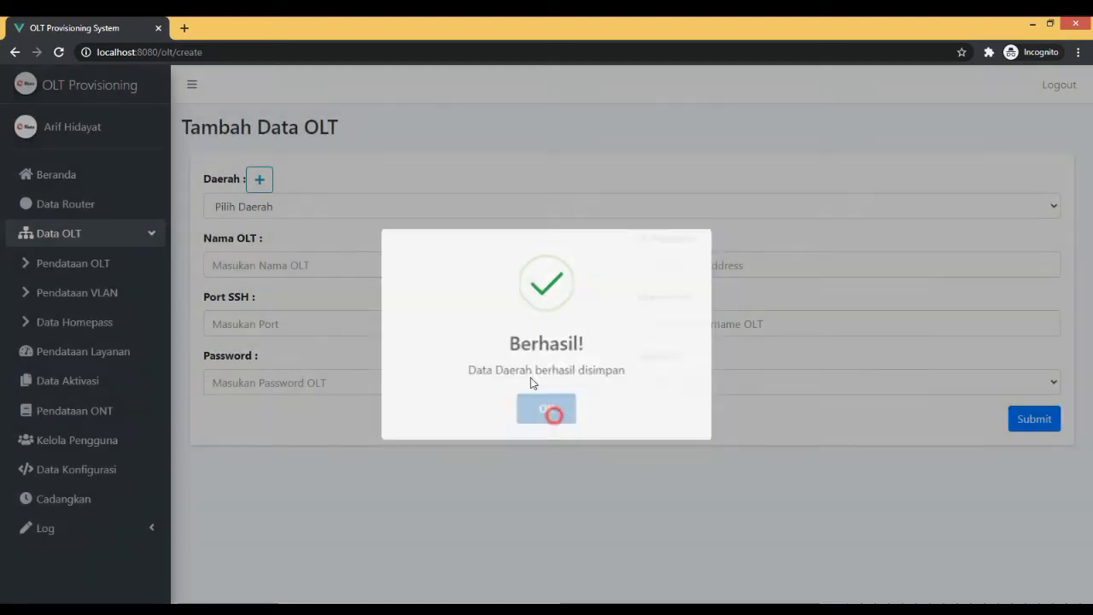
Assign the new OLT record to the SV region and name it OLT PA.
left_click(433, 205)
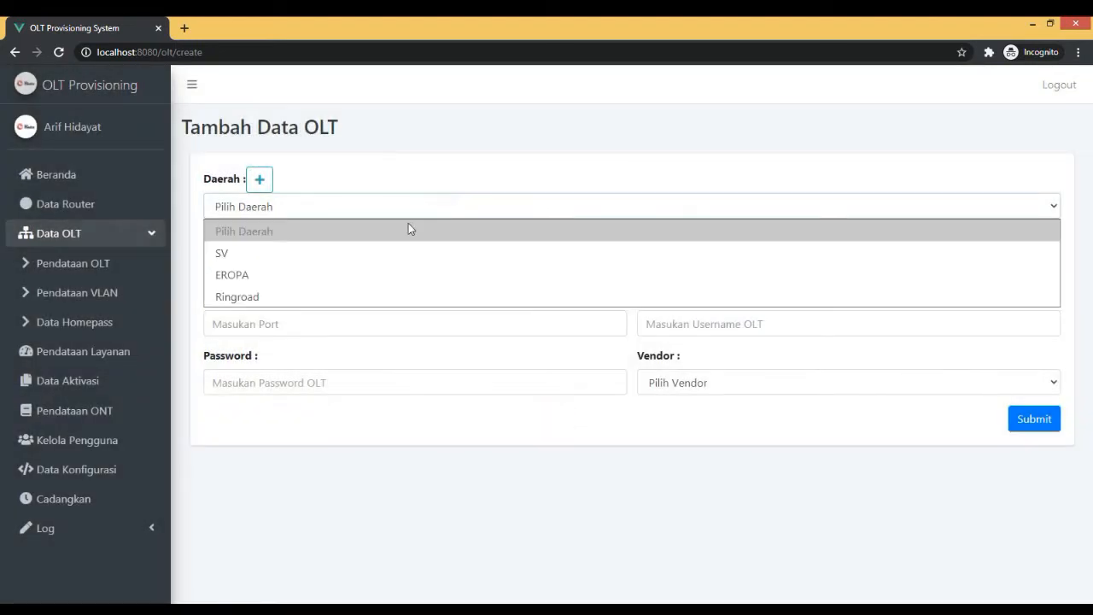
left_click(312, 256)
left_click(308, 265)
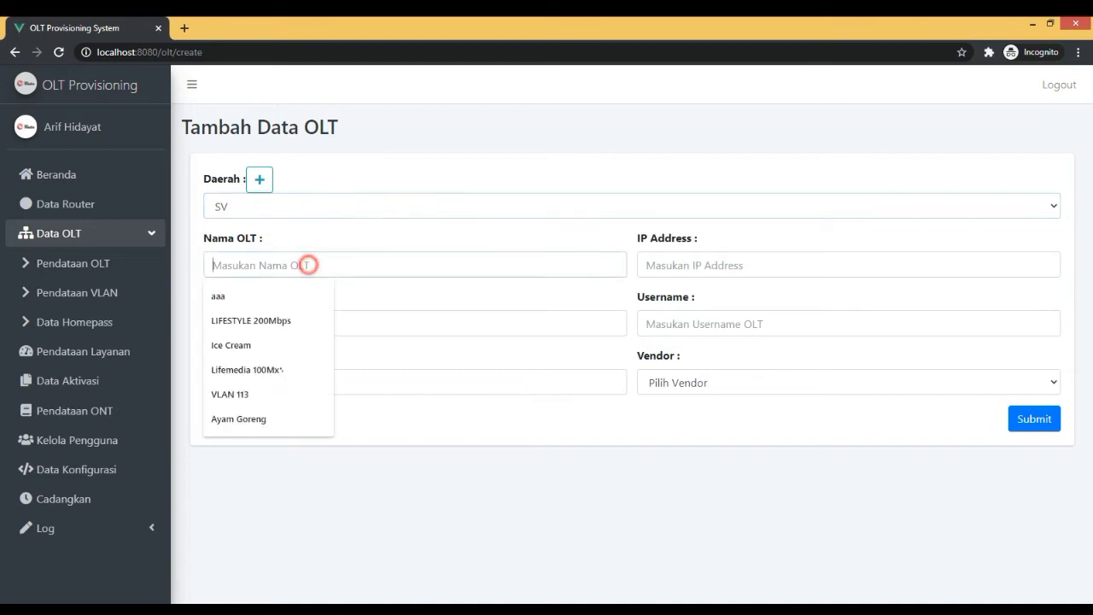
type("OLT")
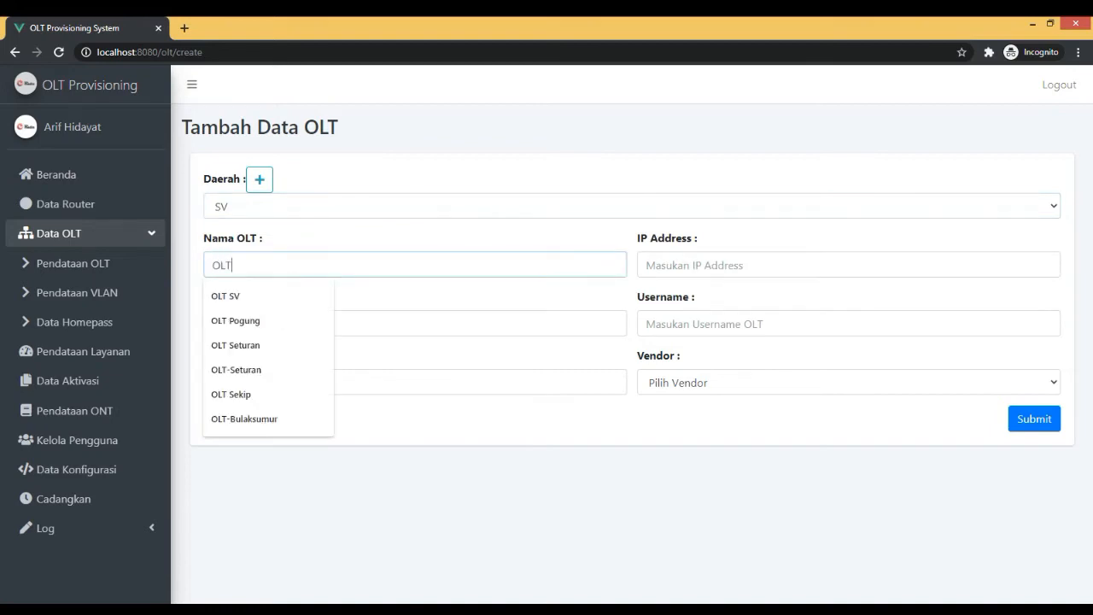
type(" PA")
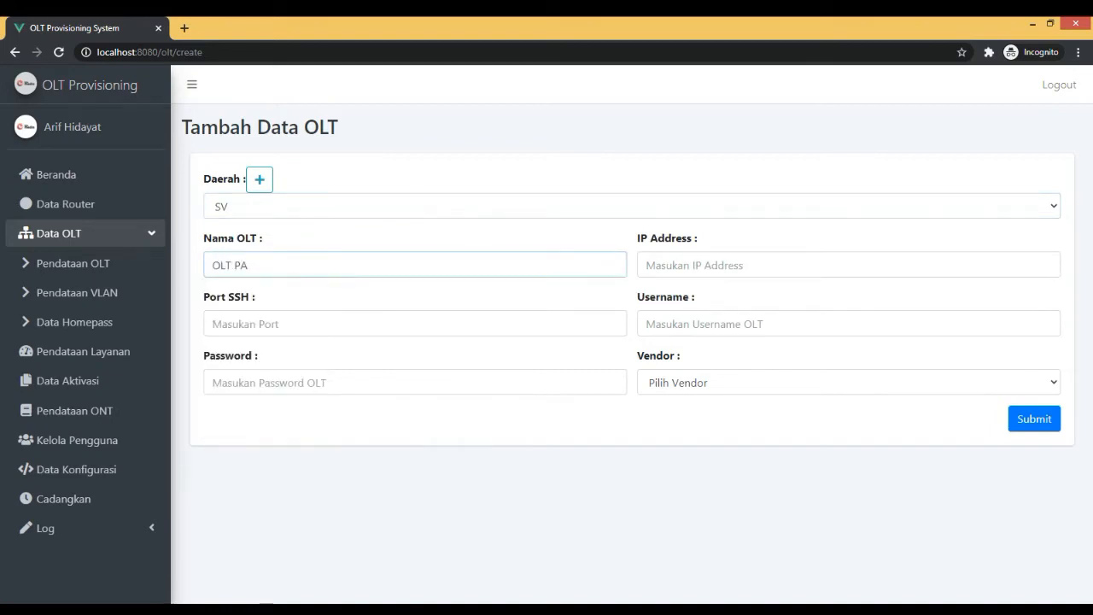
Set the new OLT's IP address to 10.33.109.99 and its SSH port to 22.
left_click(727, 258)
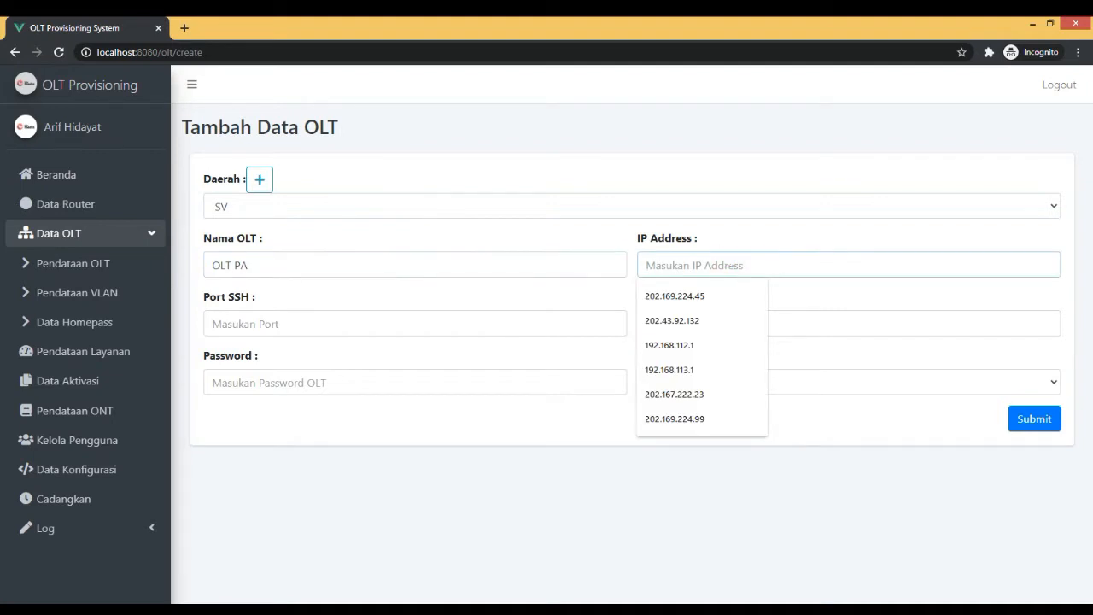
type("10.33.109")
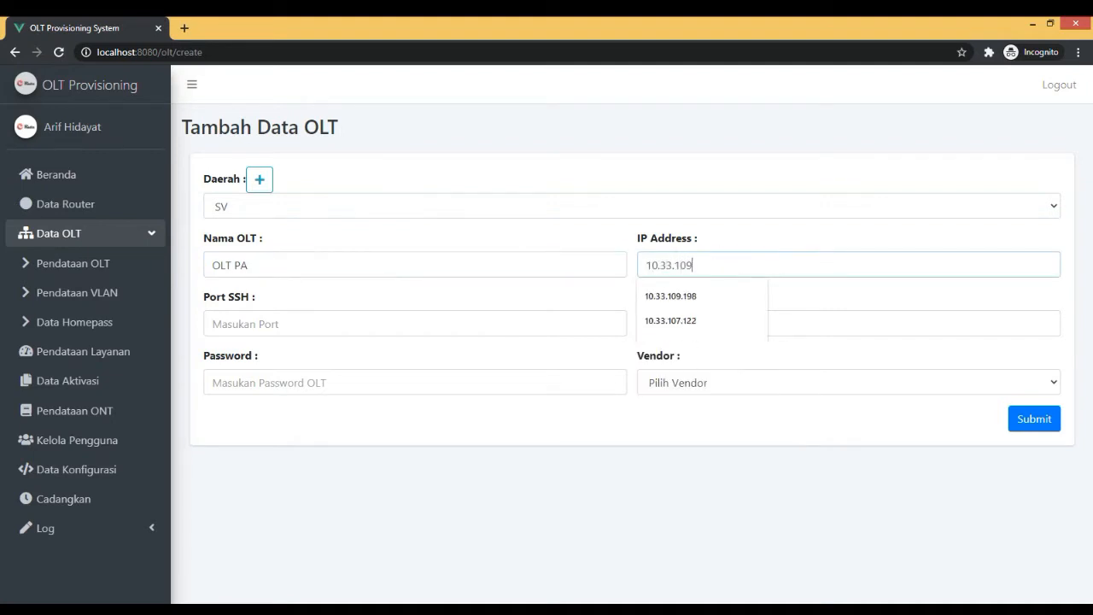
type(".99")
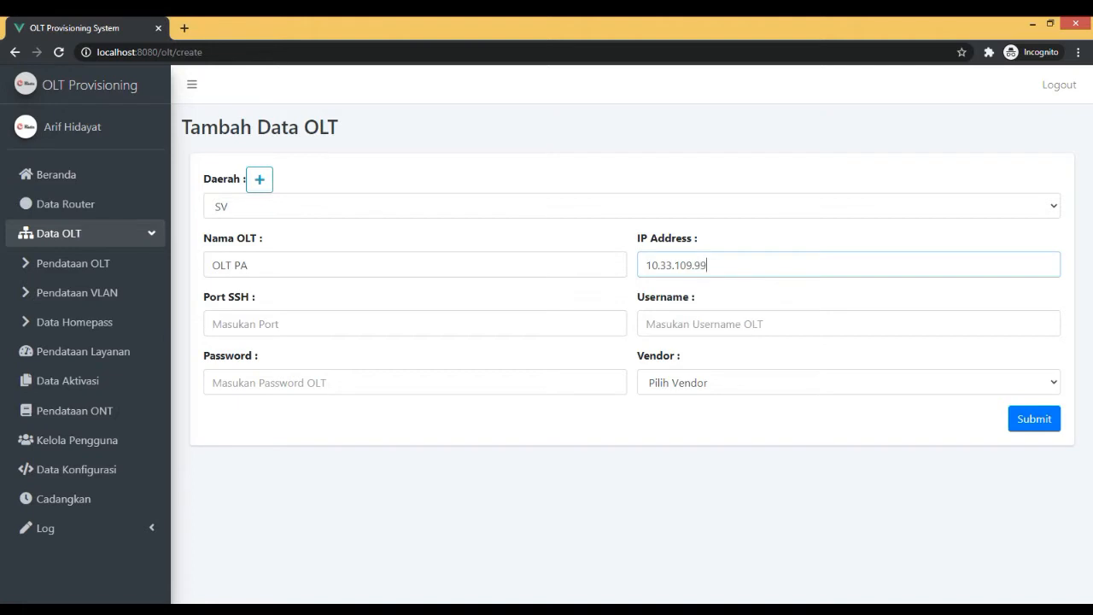
left_click(342, 325)
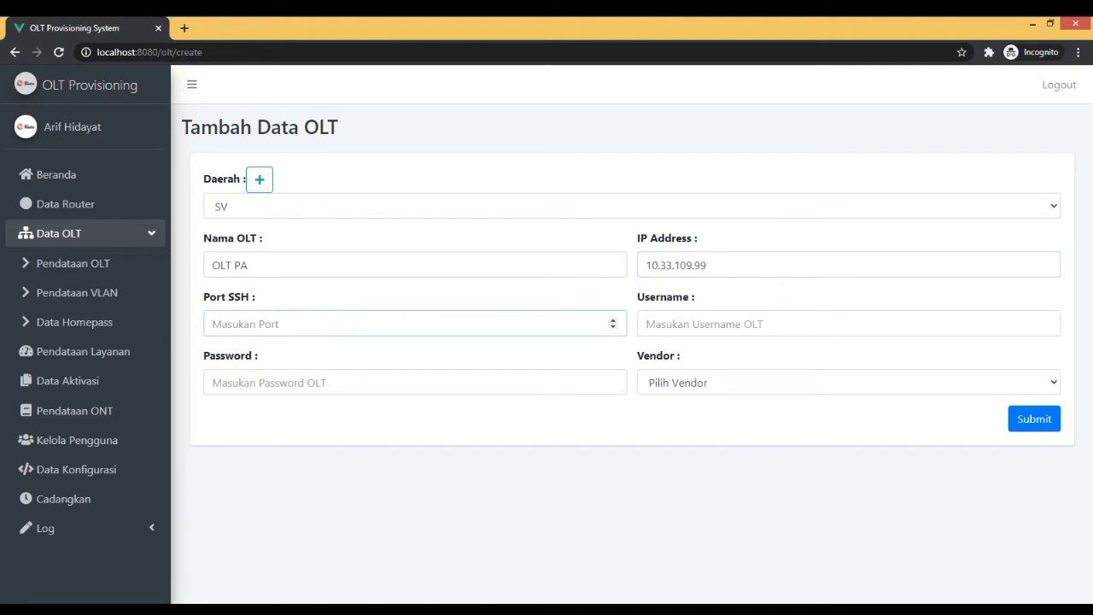
type("22")
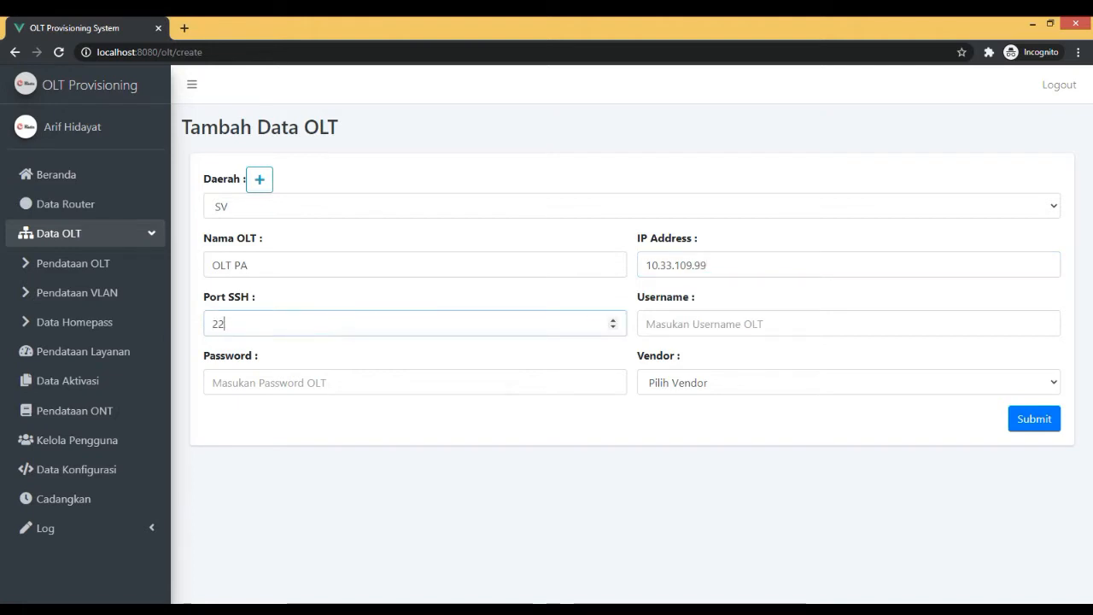
Enter zte as the OLT username and fill in the OLT password.
left_click(691, 325)
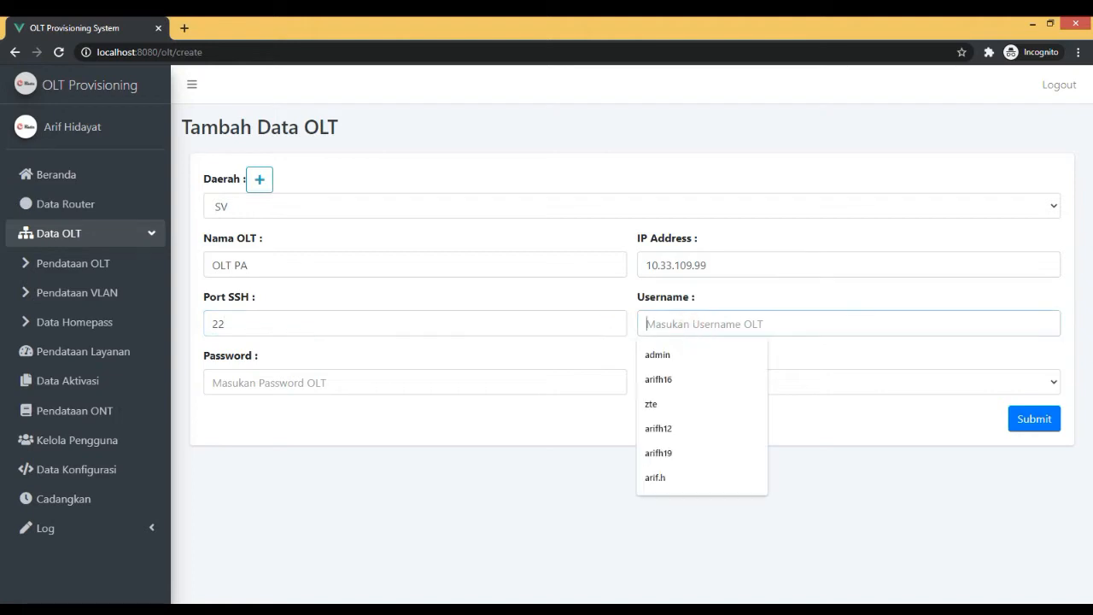
key("Tab")
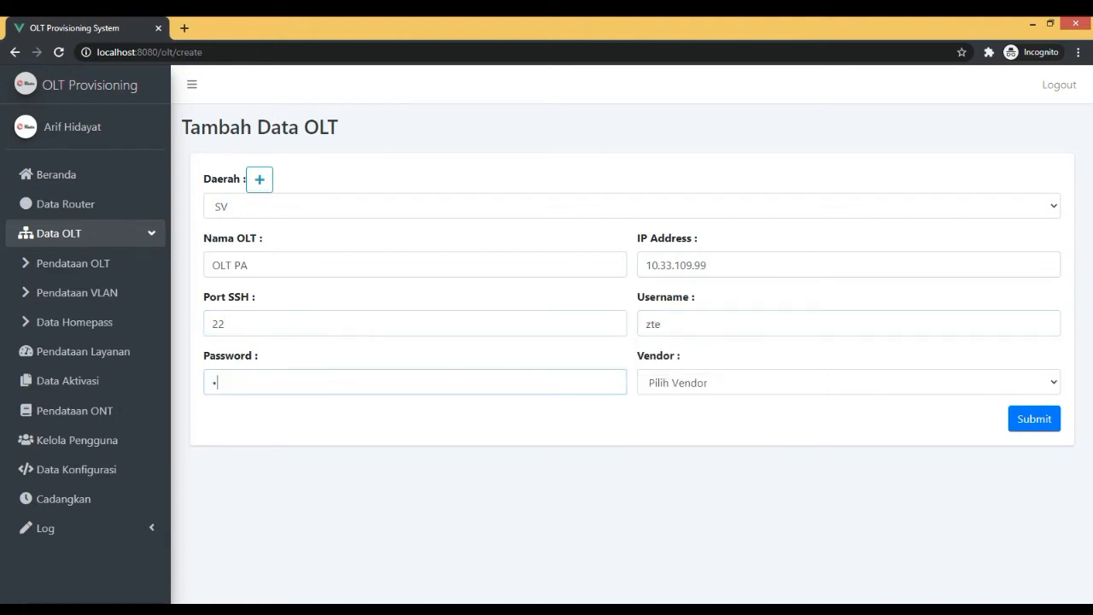
Choose ZTE as the vendor and save the new OLT record.
left_click(726, 381)
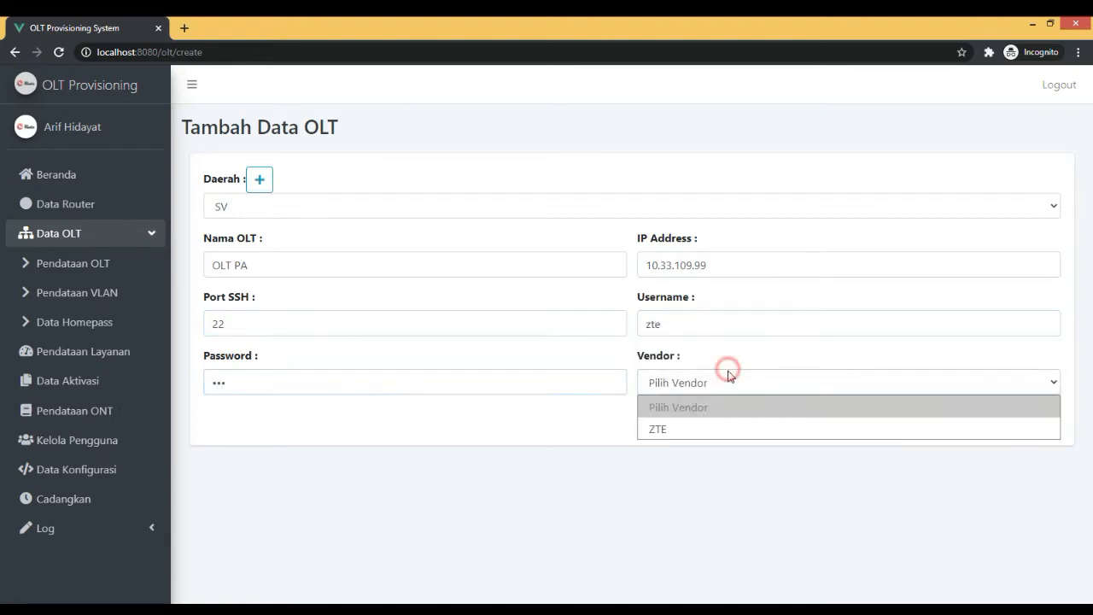
left_click(696, 430)
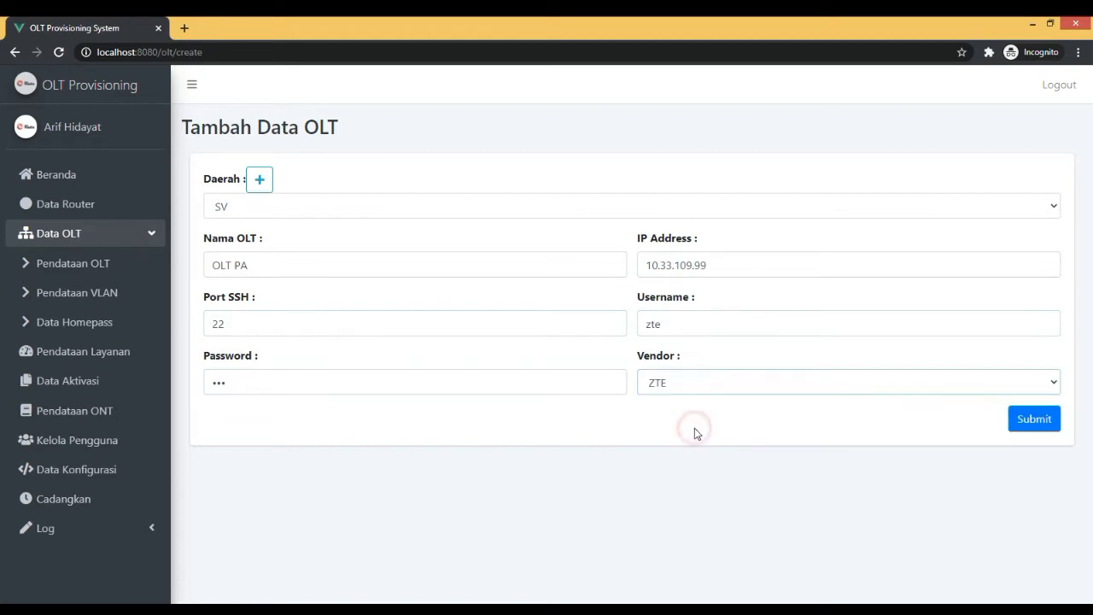
left_click(1033, 420)
left_click(547, 410)
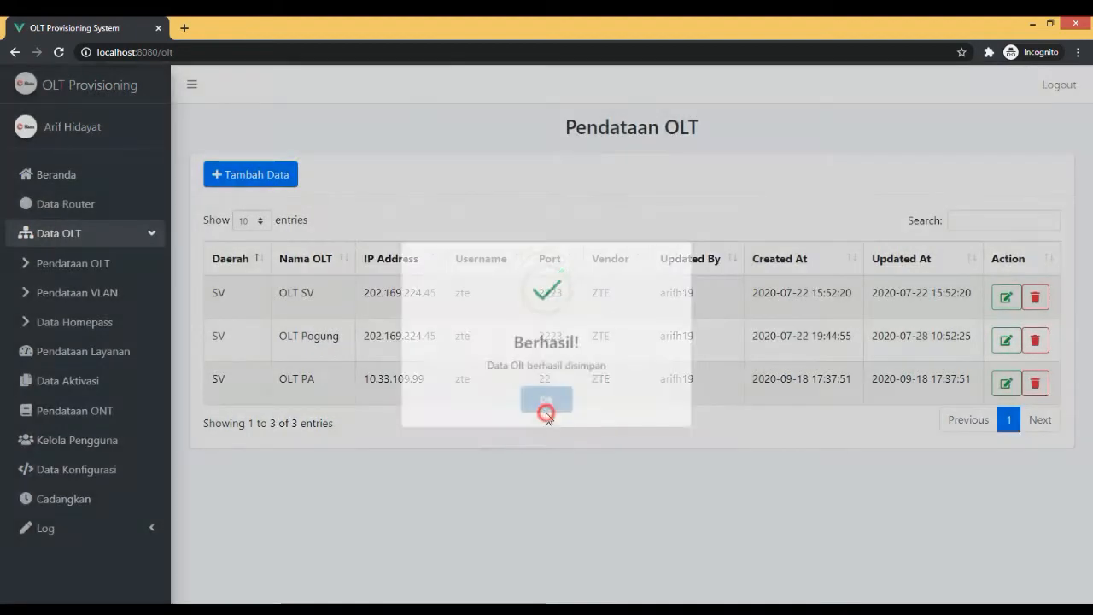
left_click_drag(270, 299, 784, 305)
left_click(784, 305)
left_click_drag(275, 389, 885, 394)
left_click(886, 394)
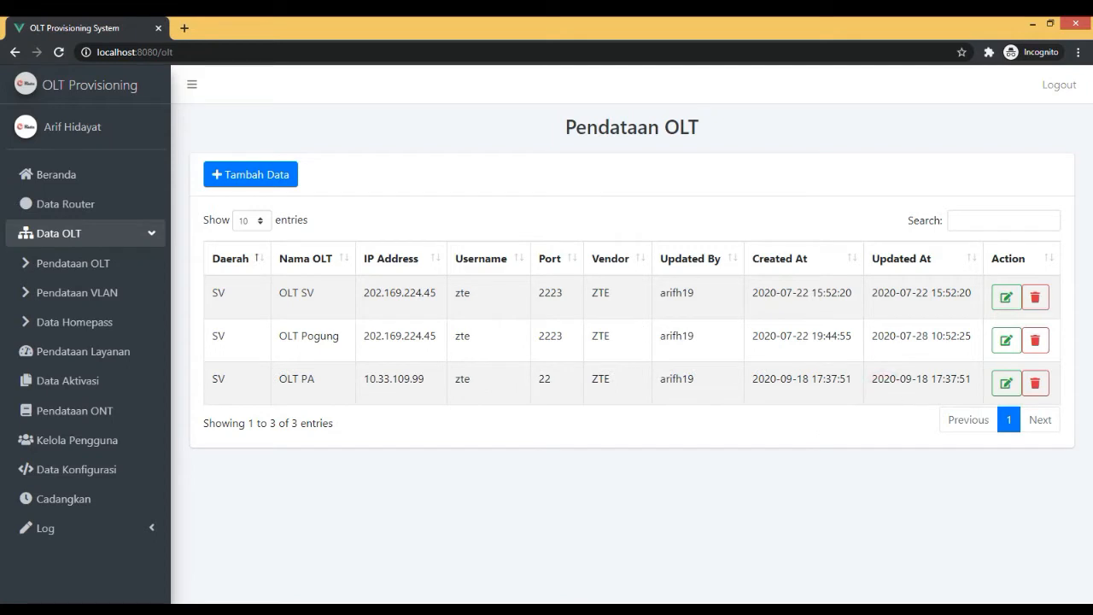
Open the OLT Pogung record for editing and change its name to OLT Seturan.
left_click(1007, 345)
double_click(252, 265)
type("S")
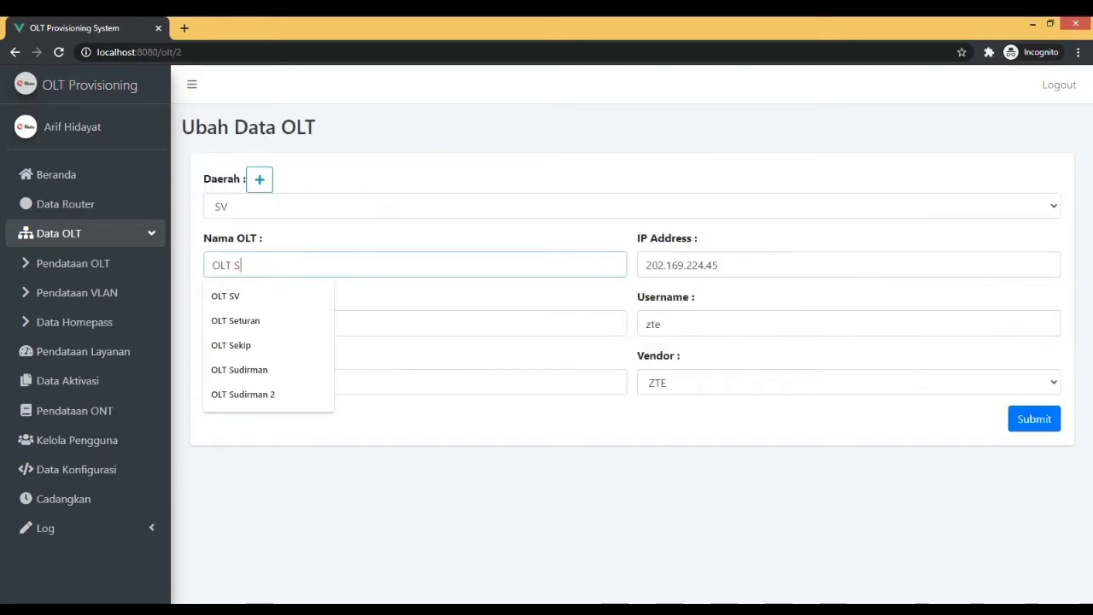
type("eturan")
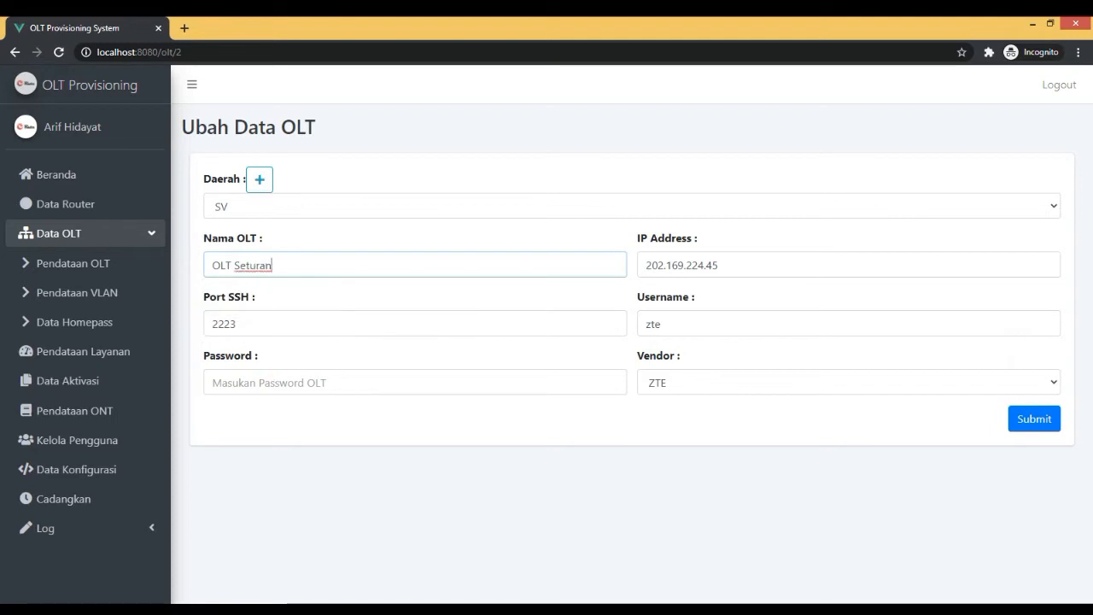
Fill in the OLT password in the edit form and save the changed OLT record.
left_click(273, 376)
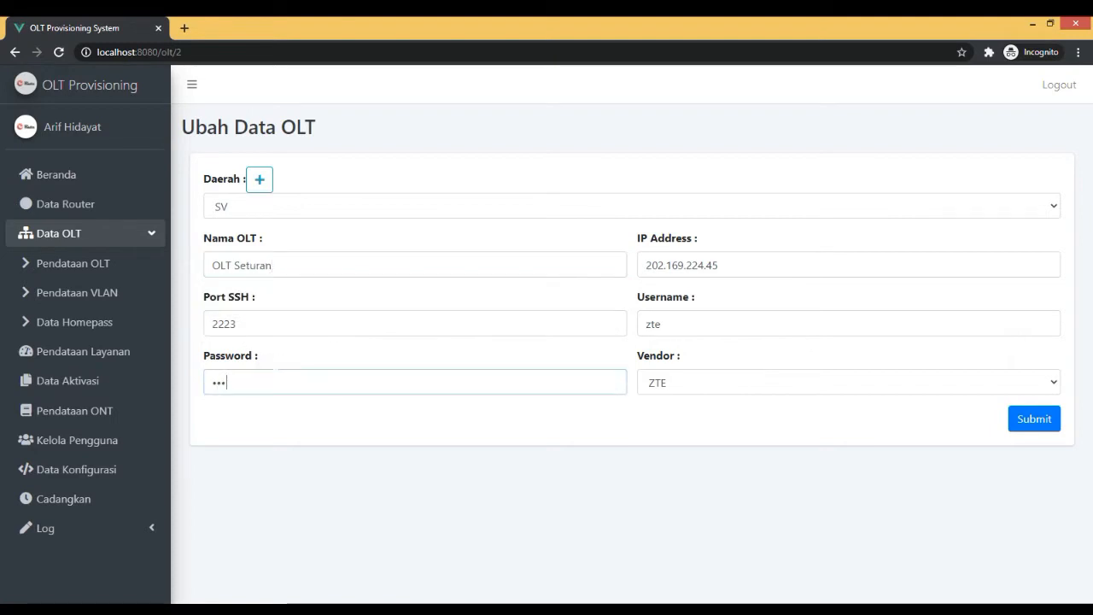
left_click(1035, 412)
left_click(552, 410)
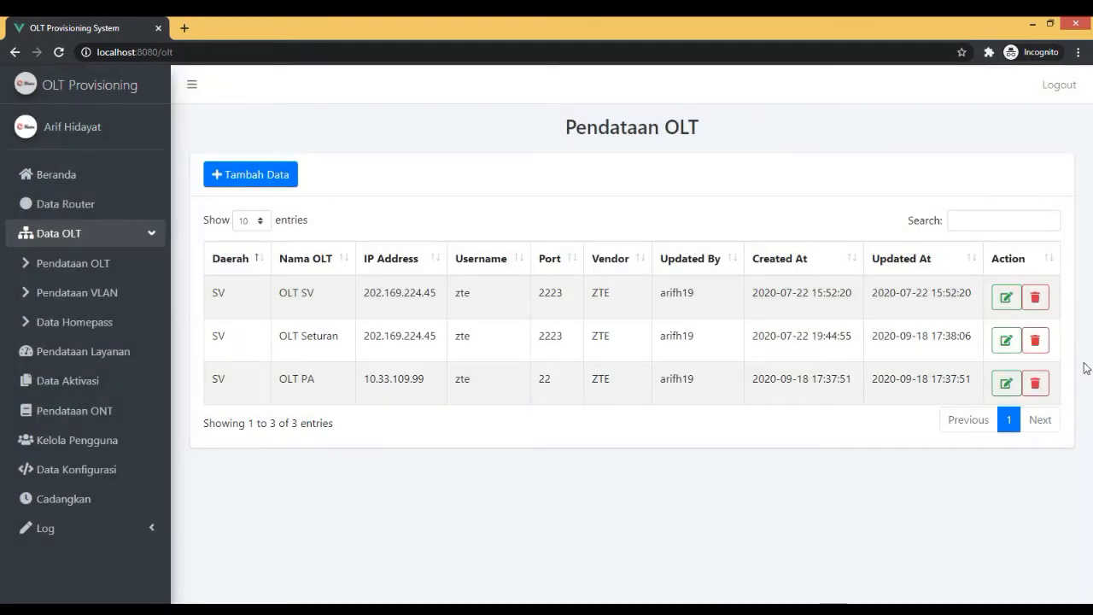
Delete the OLT Seturan record and confirm the deletion.
left_click(1037, 339)
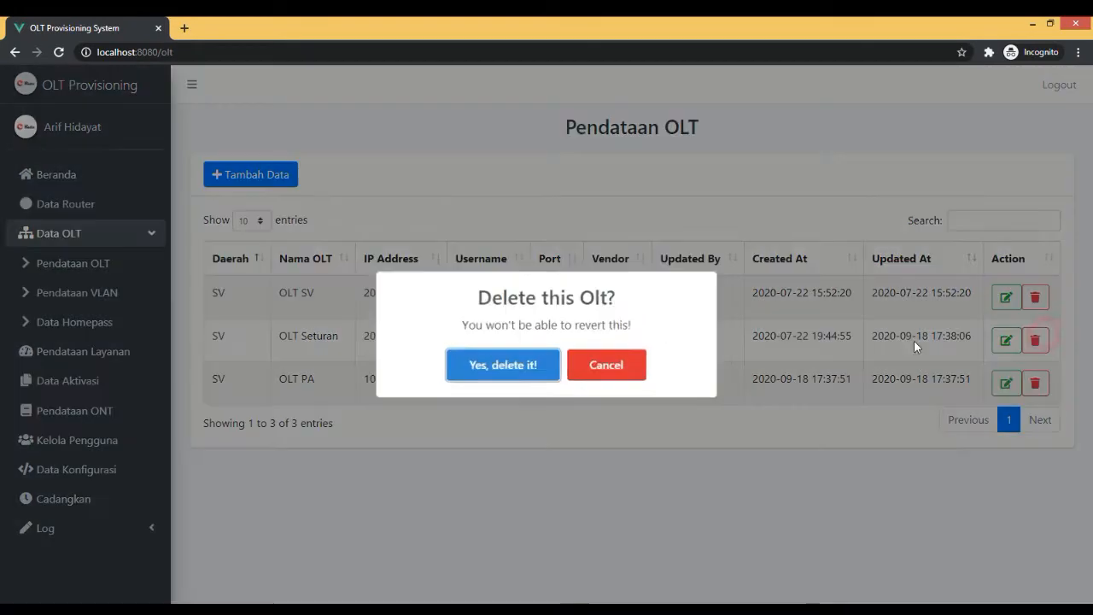
left_click(515, 369)
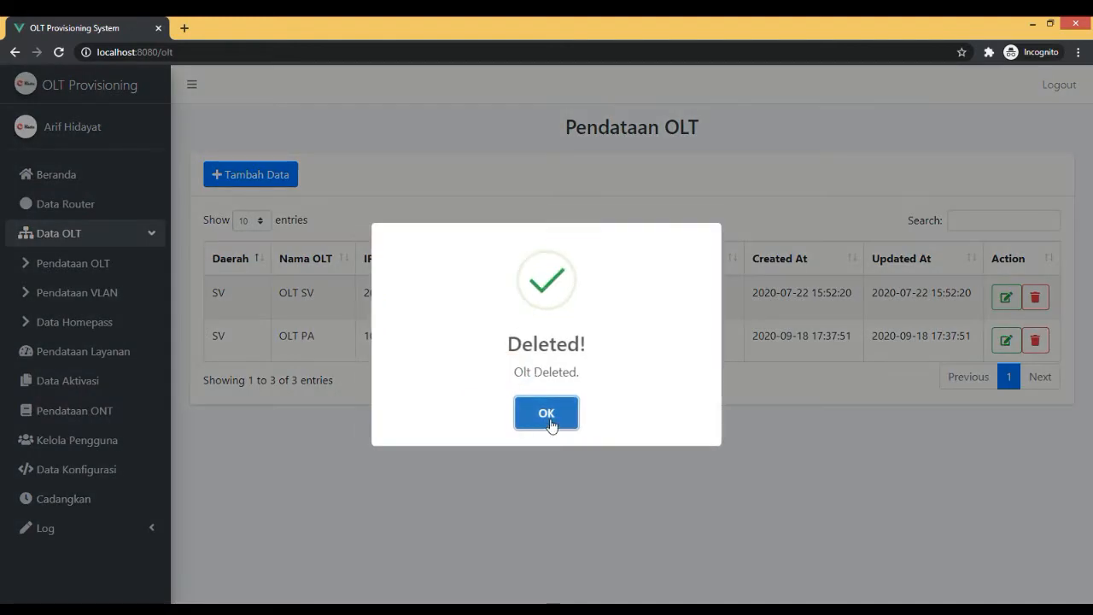
left_click(549, 415)
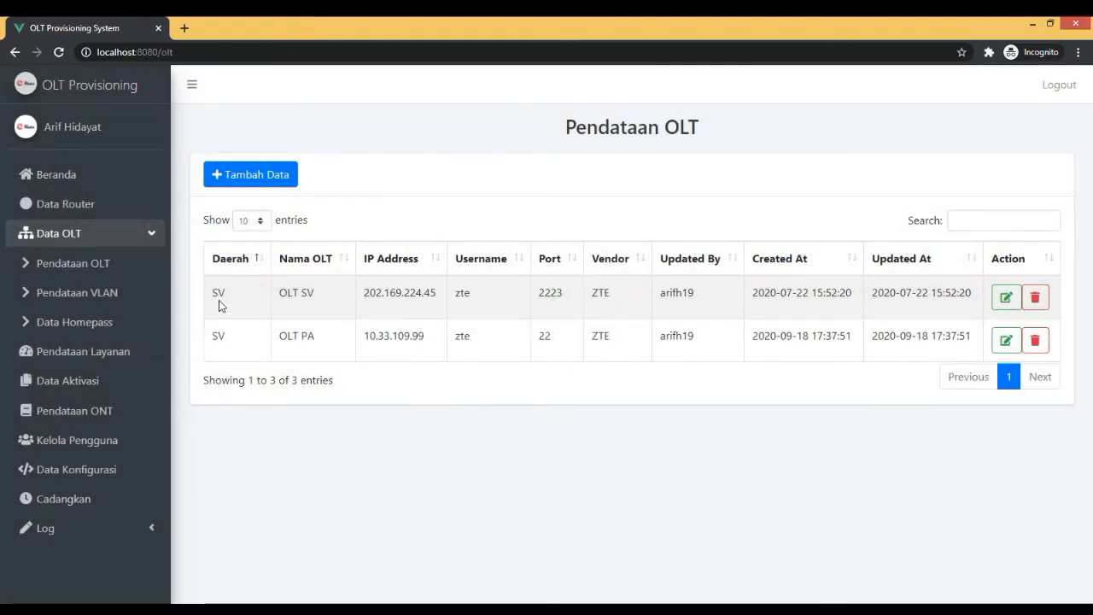
Start a new VLAN record in Pendataan VLAN and assign it to OLT PA.
left_click(128, 306)
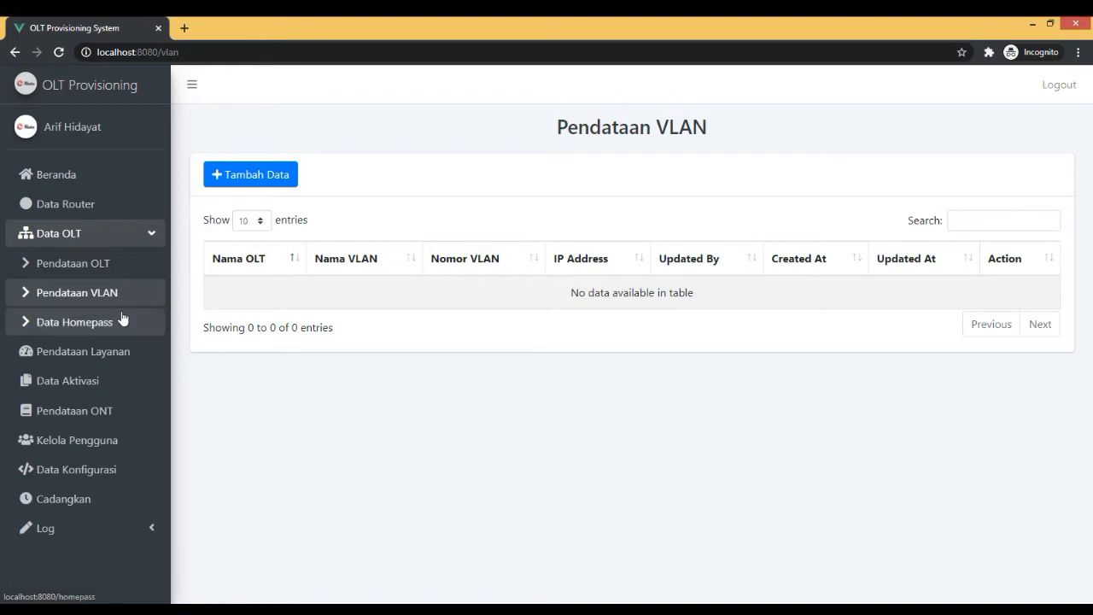
left_click(255, 176)
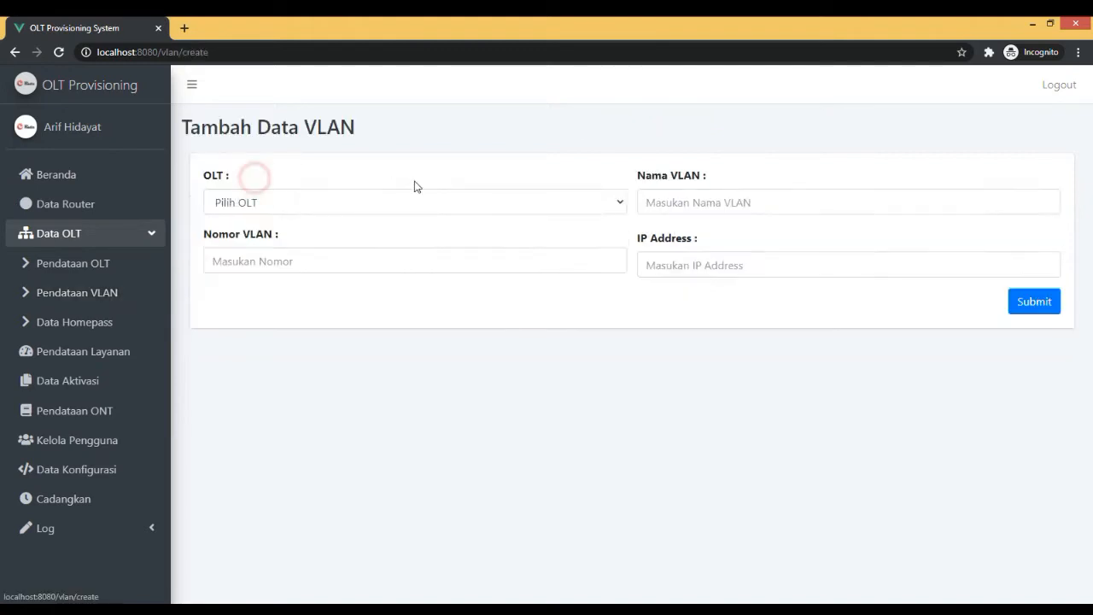
left_click(371, 203)
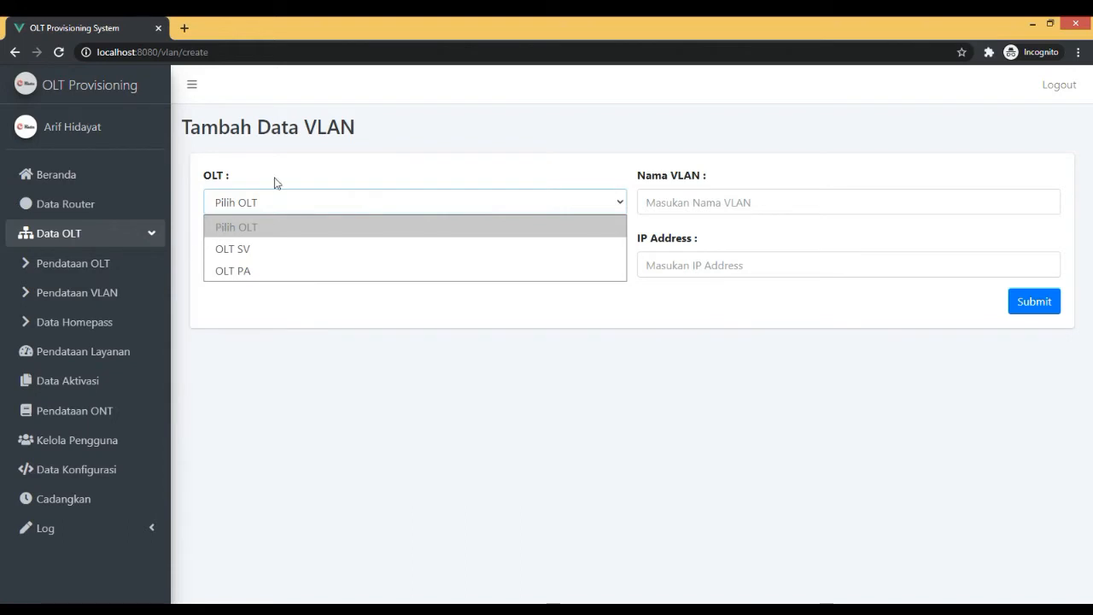
left_click(323, 143)
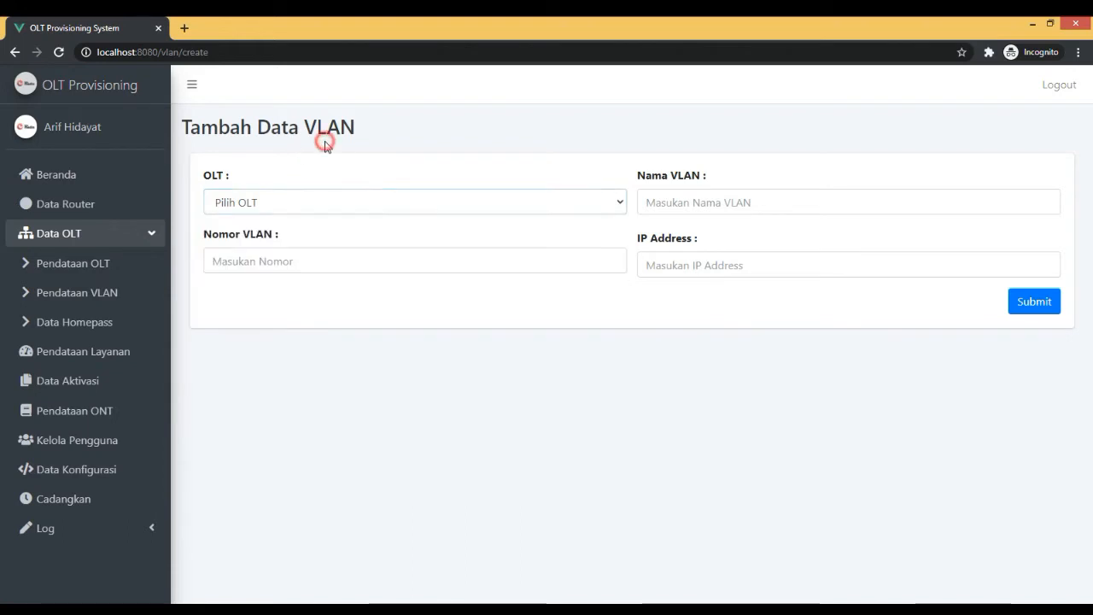
left_click(262, 205)
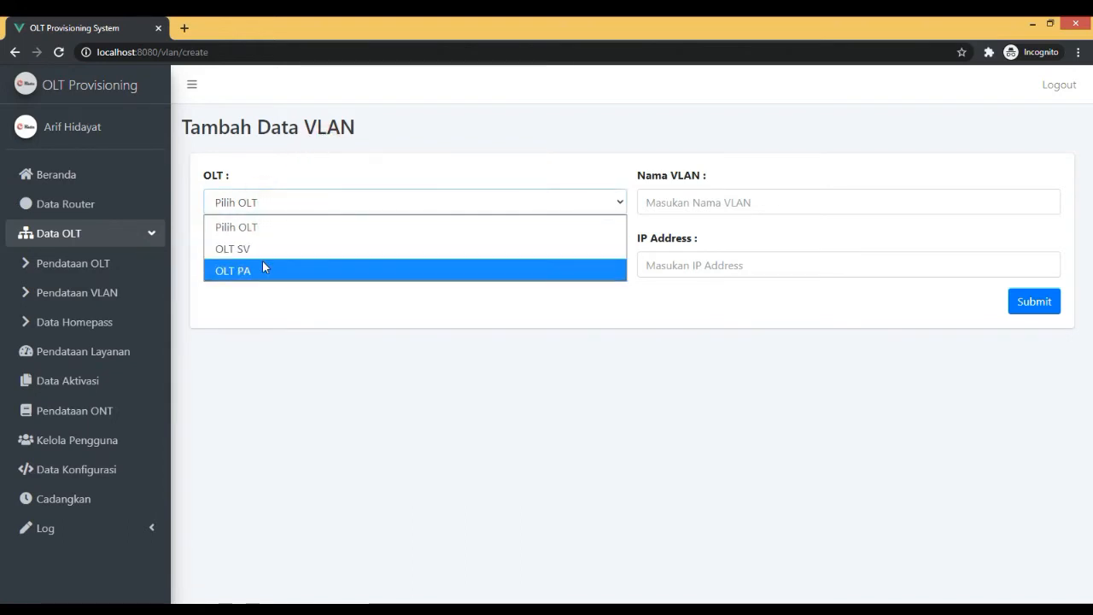
left_click(263, 268)
left_click(282, 211)
left_click(282, 212)
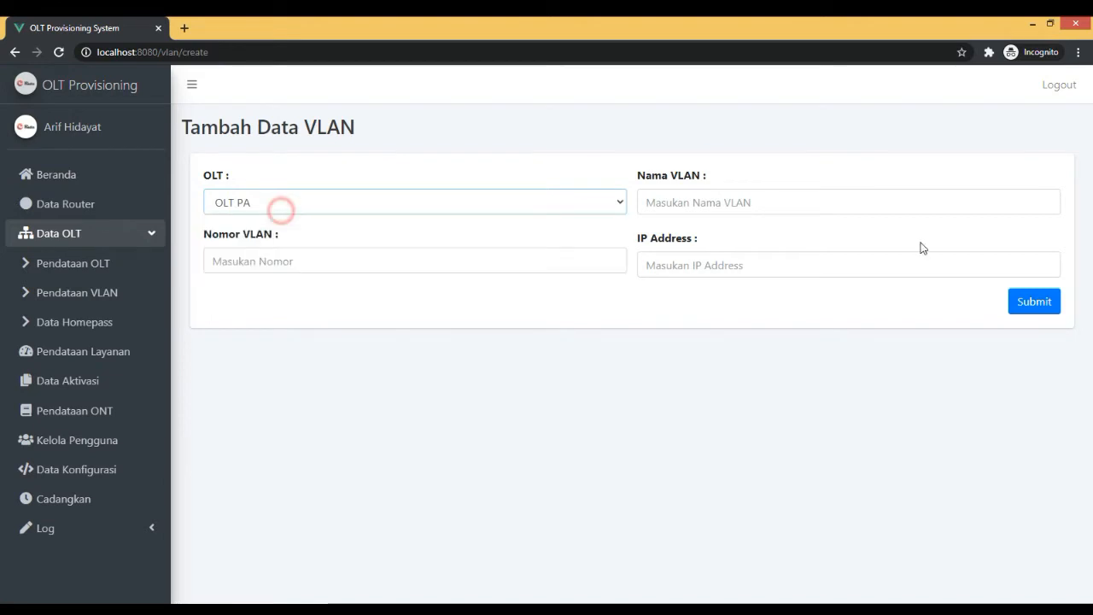
Name the new VLAN record VLAN 113 and set its VLAN number to 113.
left_click(715, 210)
type("VLAN 113")
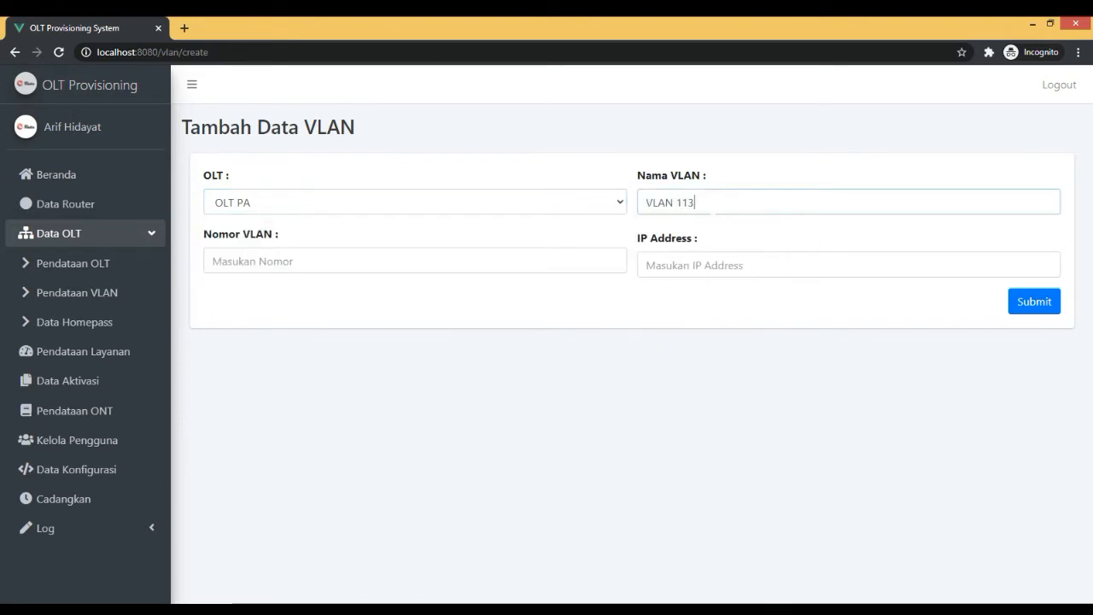
left_click(513, 265)
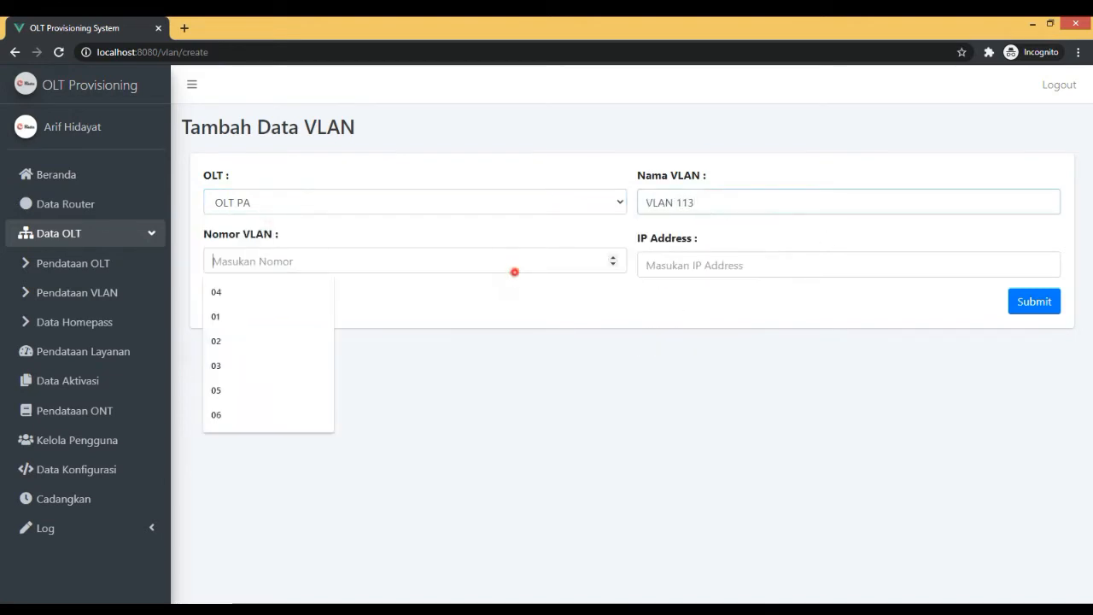
type("112")
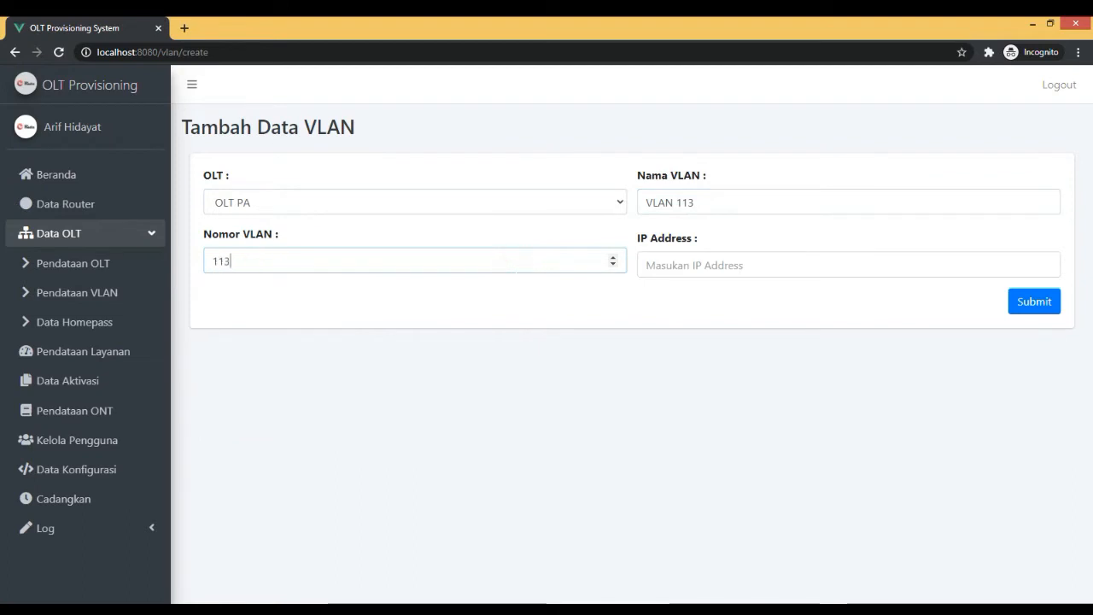
left_click(656, 266)
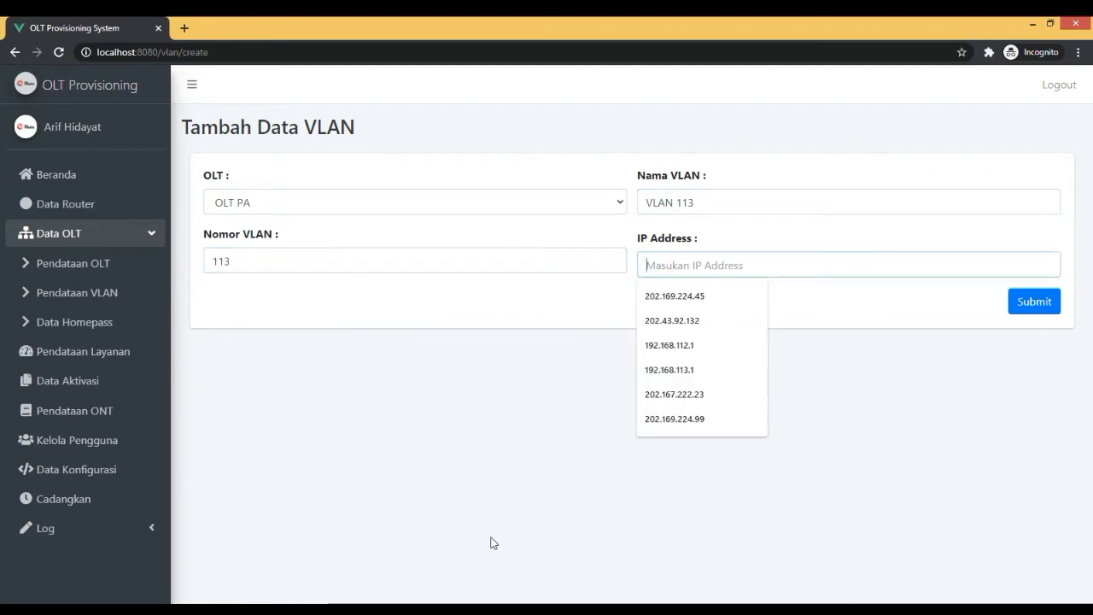
Switch to WinBox and look up the IP address assigned to the vlan113-ONT interface in the router's address list.
left_click(465, 544)
left_click(691, 247)
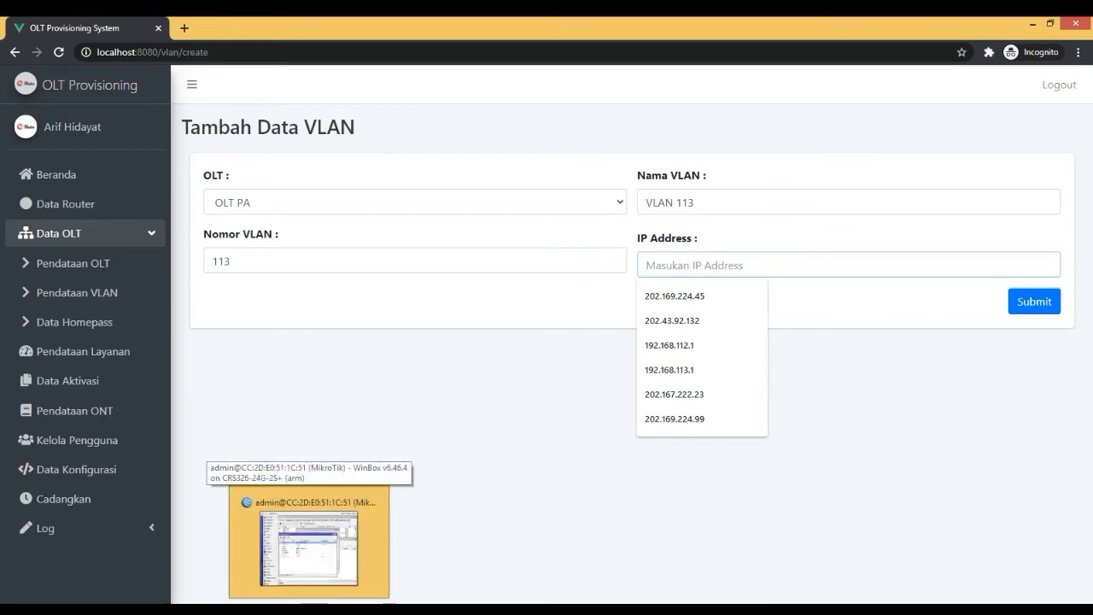
left_click(314, 608)
left_click(314, 608)
left_click(314, 609)
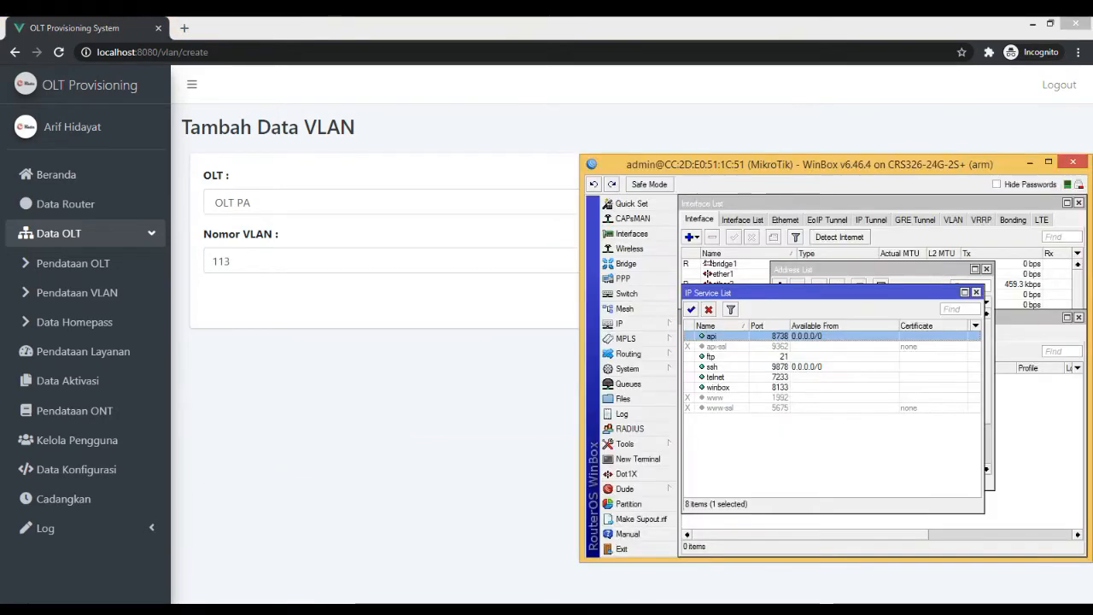
left_click(632, 323)
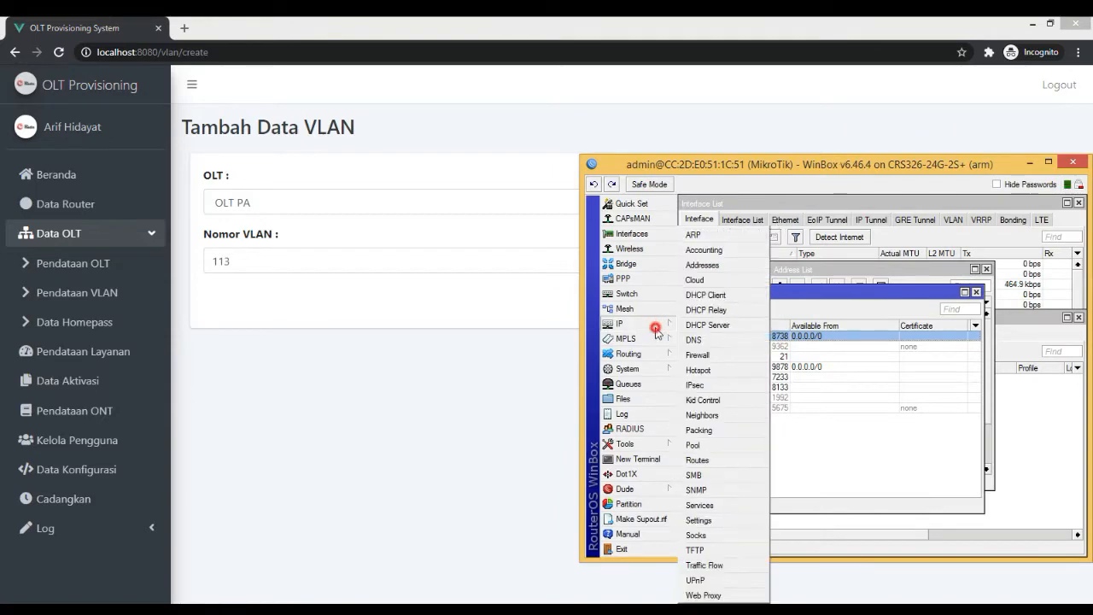
left_click(709, 265)
double_click(778, 165)
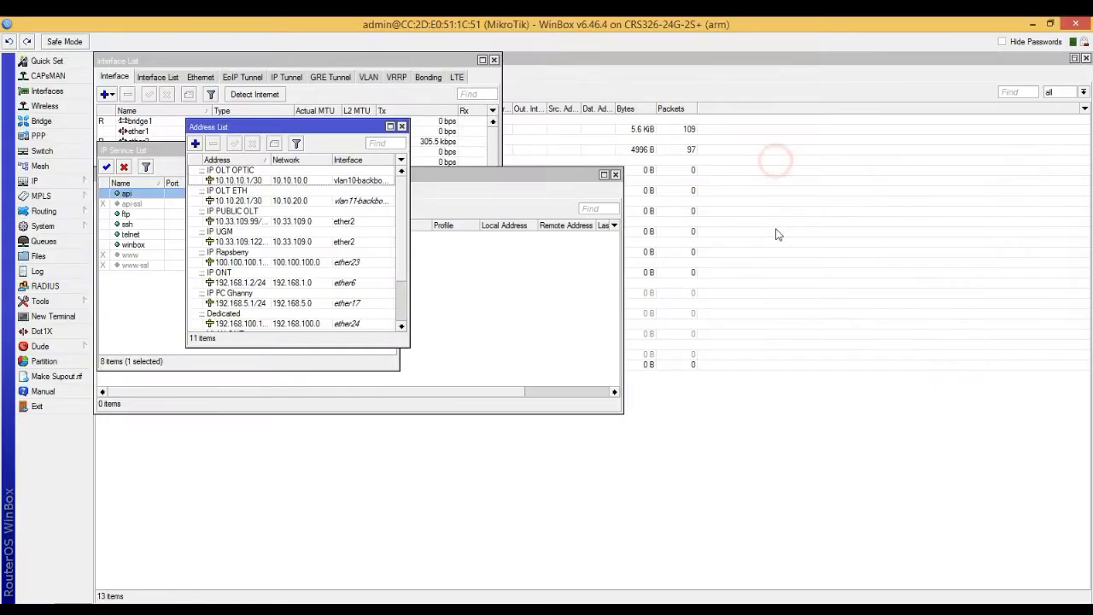
left_click(390, 161)
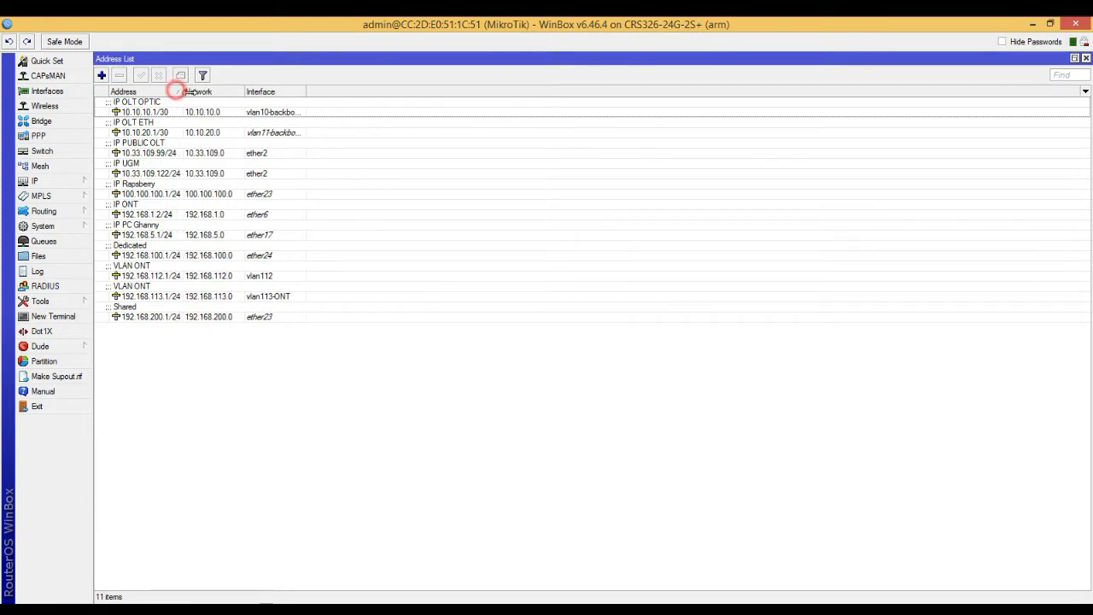
left_click_drag(177, 92, 211, 92)
left_click(151, 294)
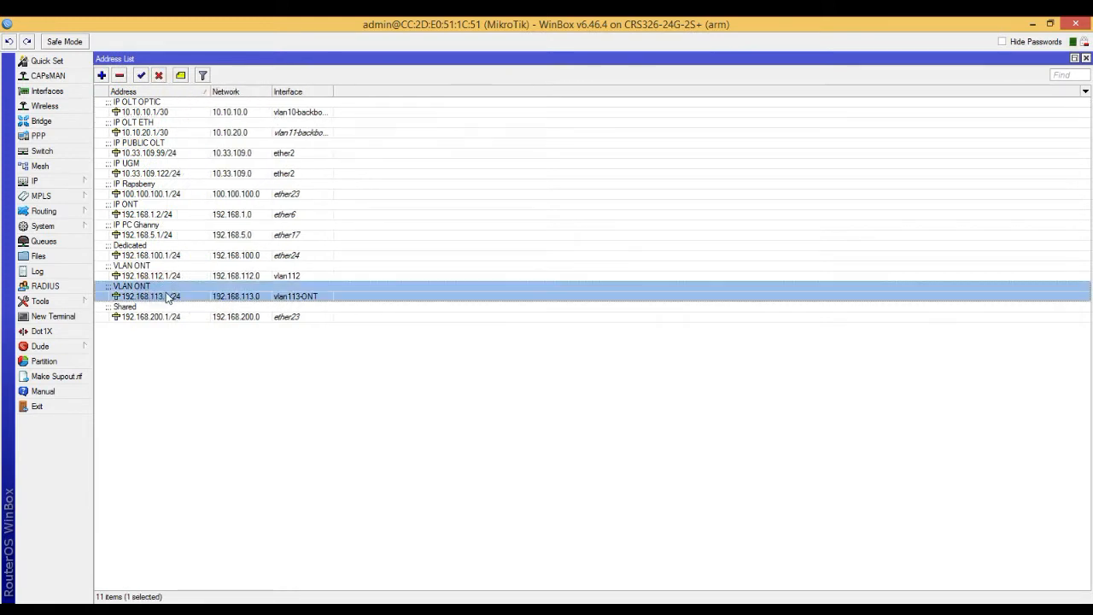
left_click(1032, 24)
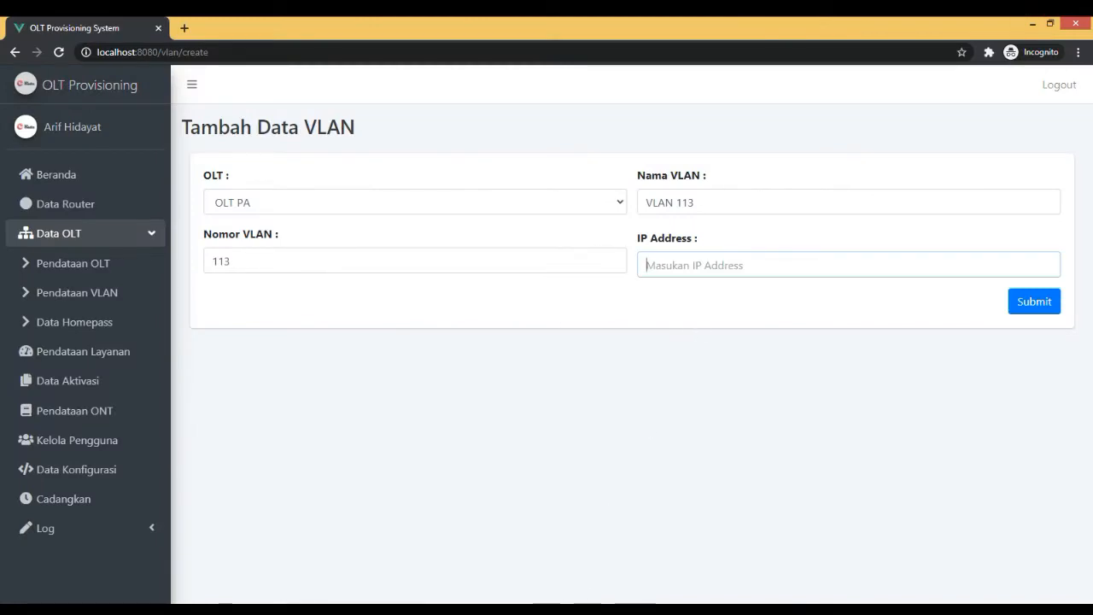
Locate the vlan113-ONT interface in WinBox's interface list, then return to the VLAN form in the browser.
left_click(225, 610)
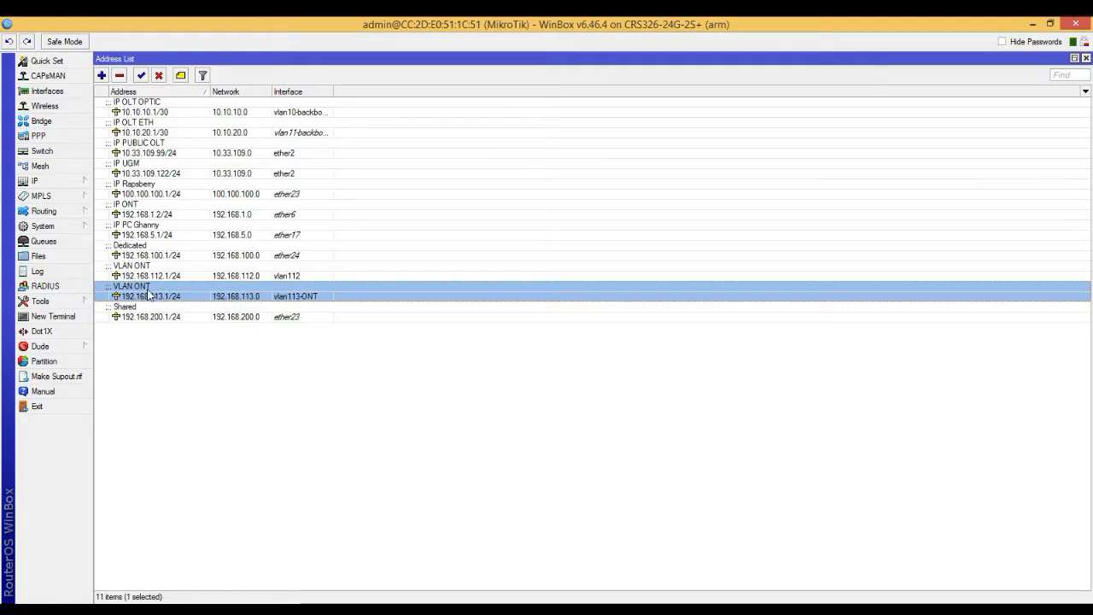
left_click(56, 92)
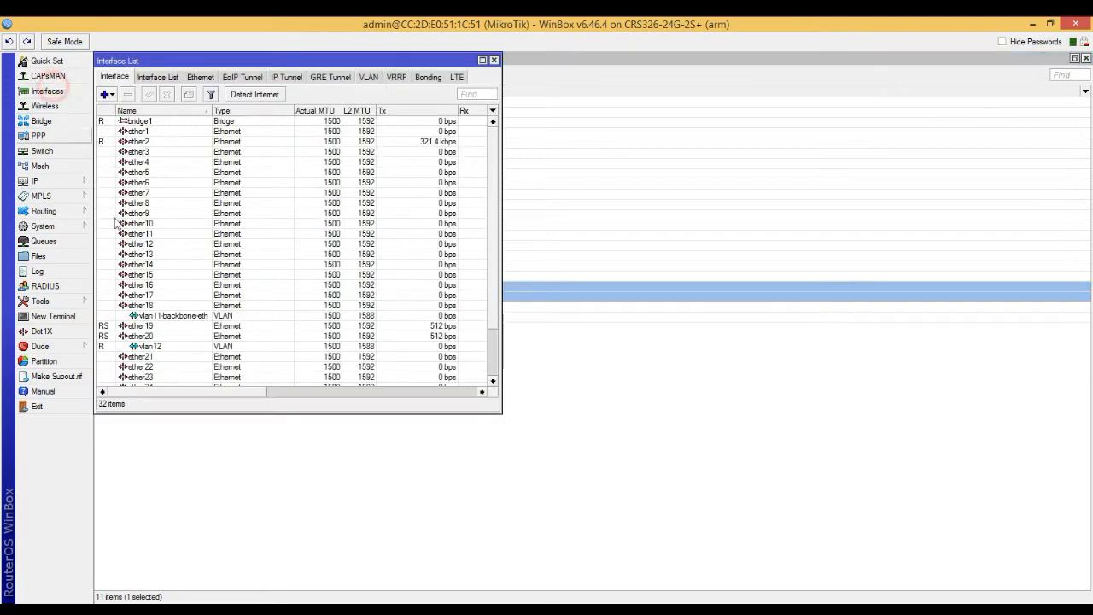
scroll(157, 317, "down", 1)
left_click(171, 367)
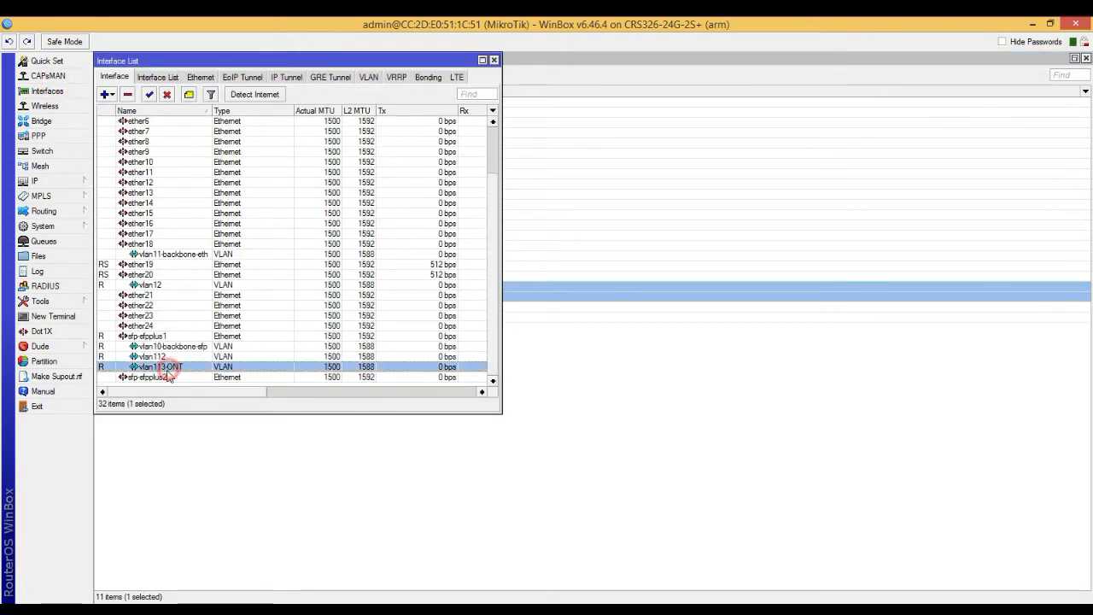
left_click(309, 610)
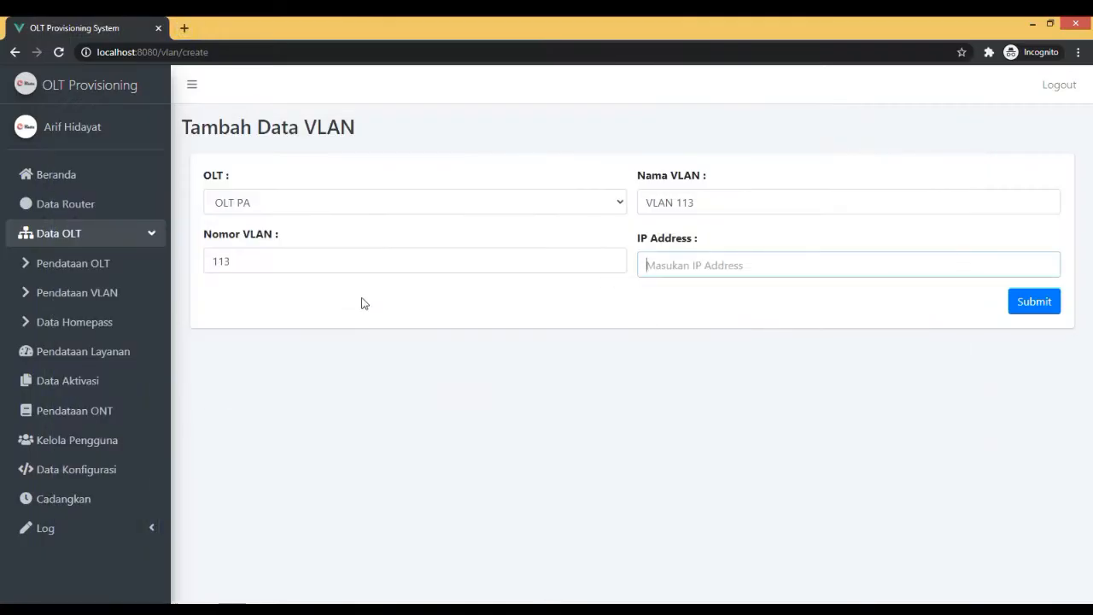
Set the VLAN's IP address to 192.168.113.1, submit the record and dismiss the confirmation.
left_click(752, 265)
type("91.2618")
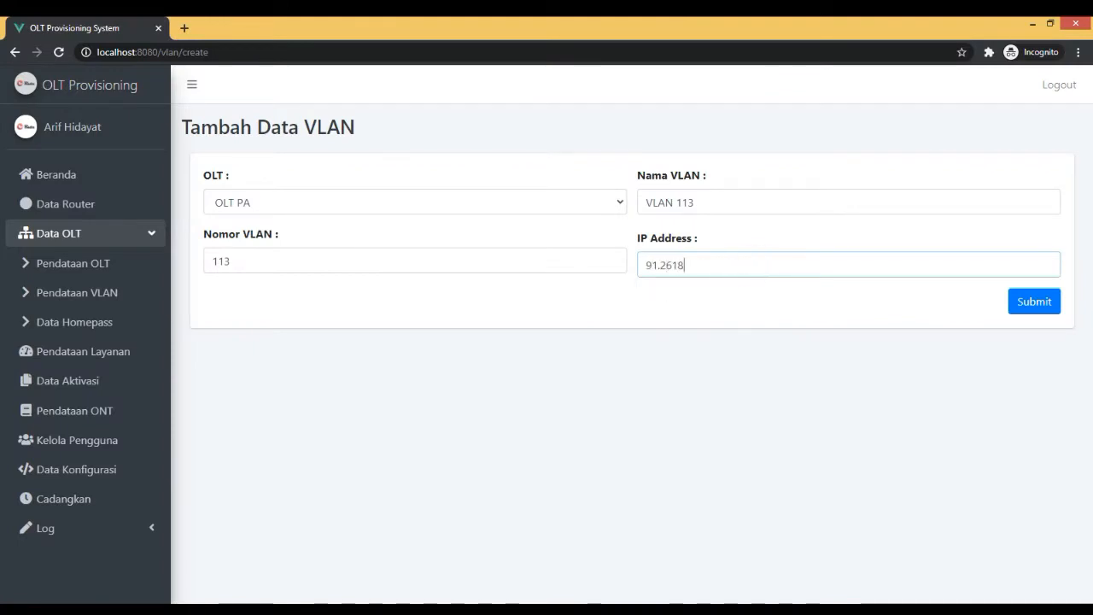
key("BackSpace")
key("BackSpace")
key("BackSpace")
key("BackSpace")
key("BackSpace")
key("BackSpace")
type("192.1")
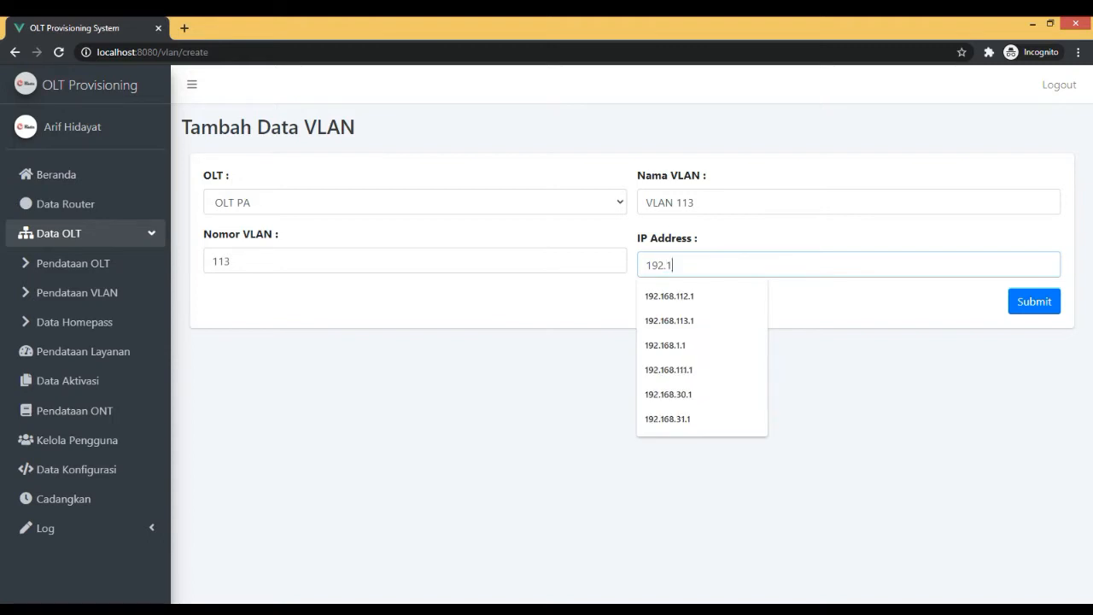
type("68.113.1")
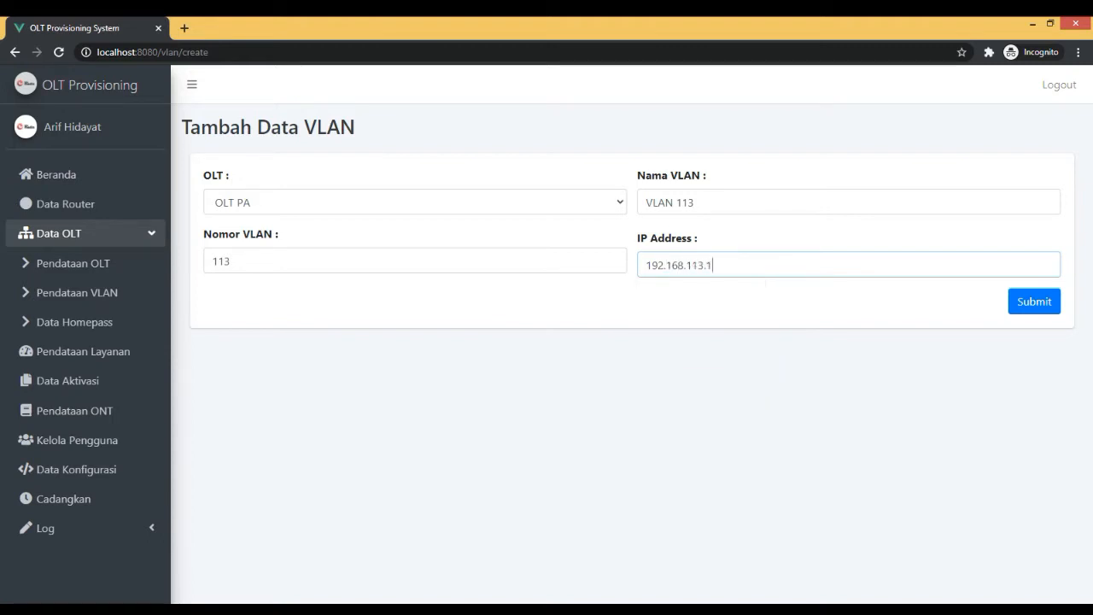
left_click(1032, 303)
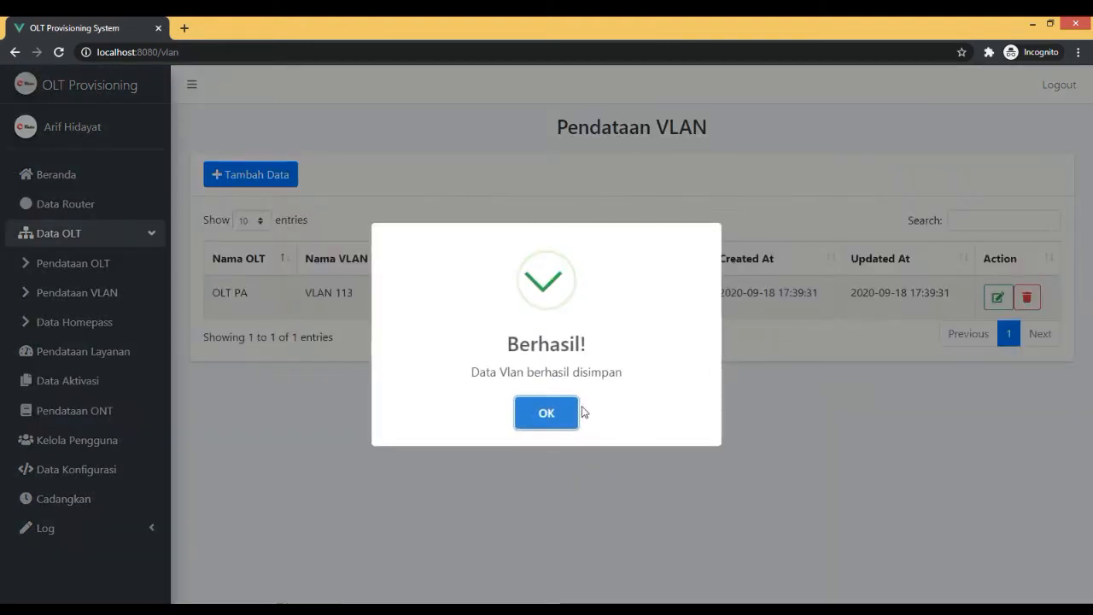
left_click(566, 413)
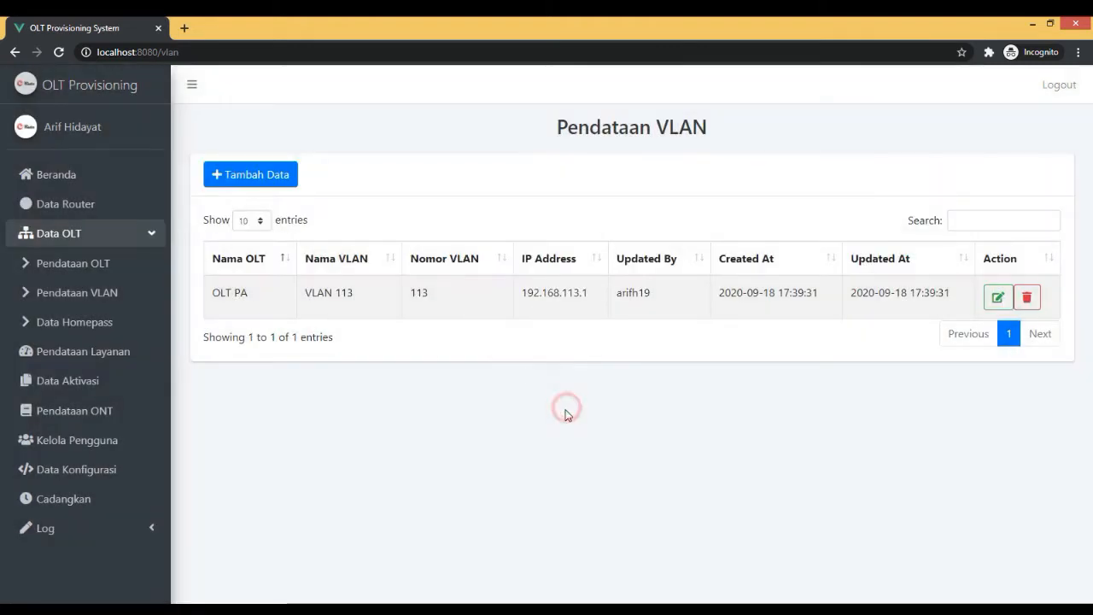
Browse the Data Homepass list through to its last page and return to the first page.
left_click(94, 336)
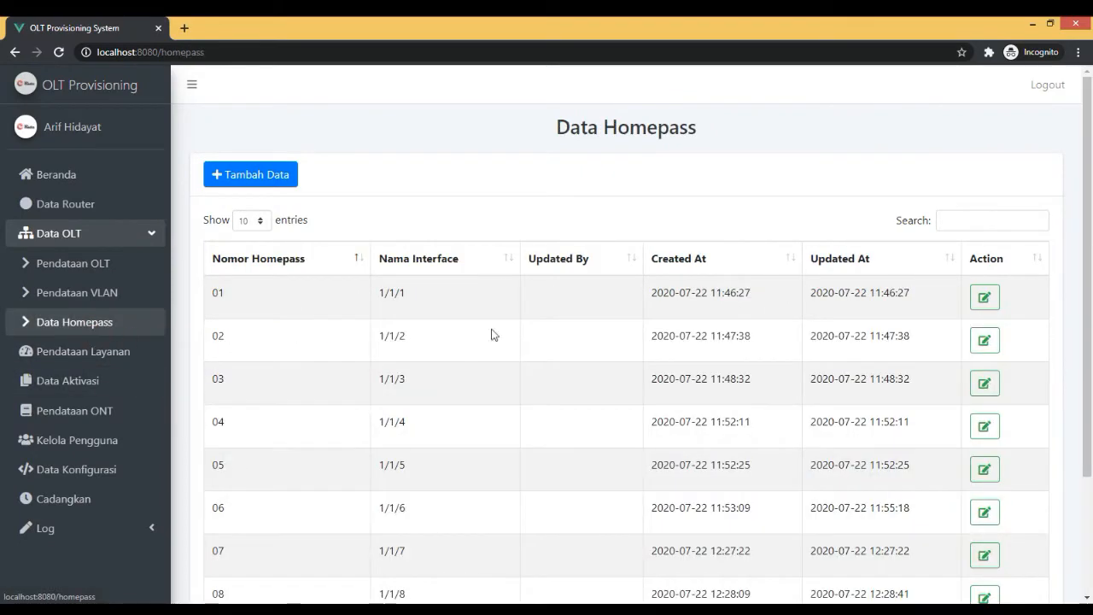
scroll(491, 334, "down", 2)
left_click(957, 565)
left_click(995, 566)
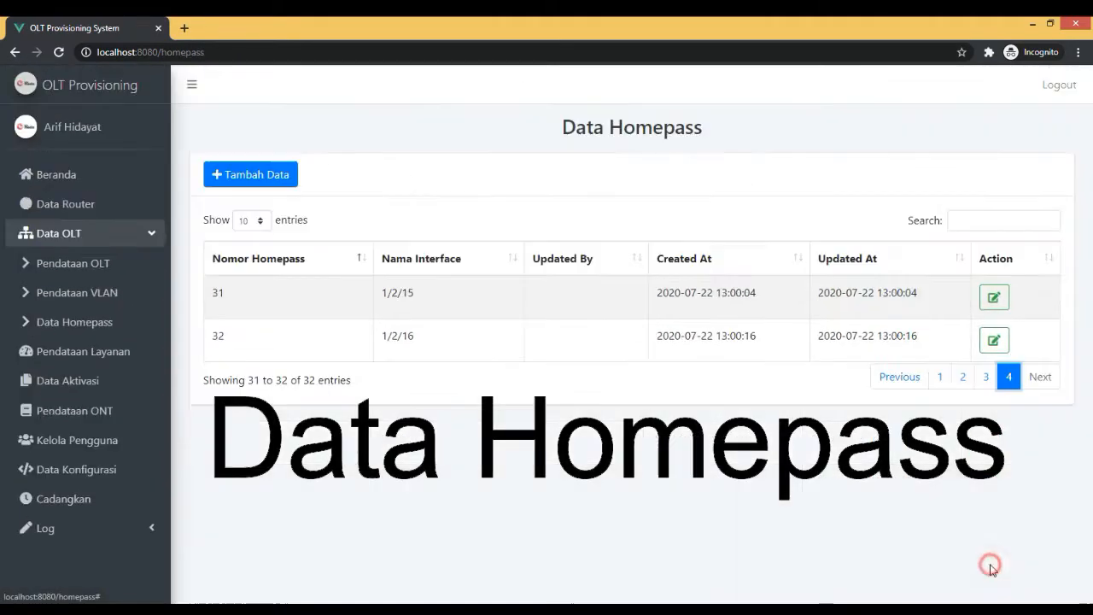
left_click(942, 384)
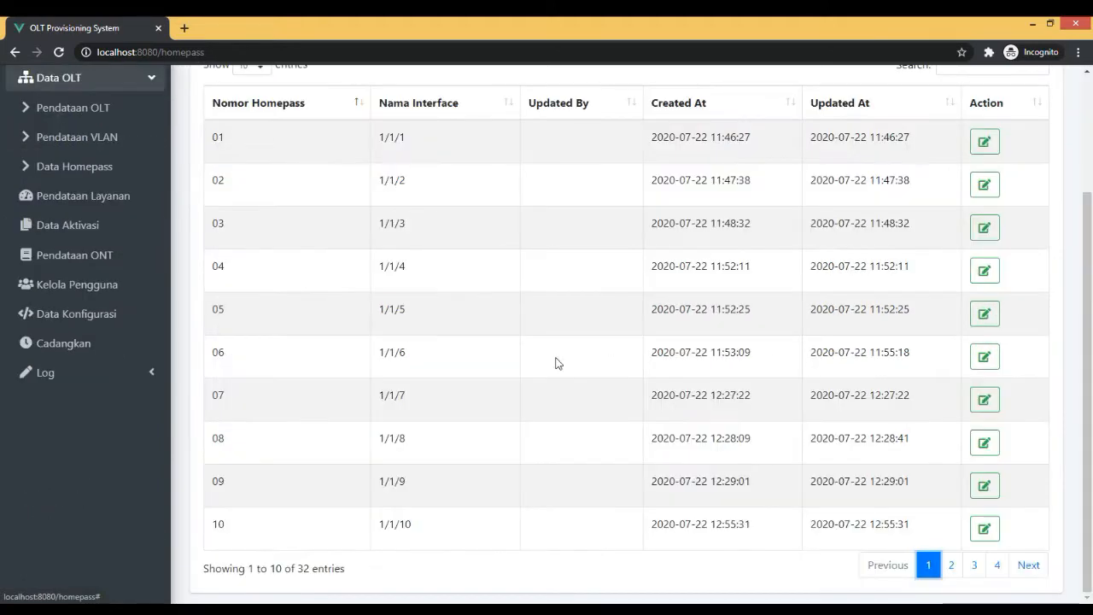
Open the blank form for adding a homepass to view its number and interface code fields.
scroll(530, 361, "up", 2)
left_click(235, 171)
left_click(390, 210)
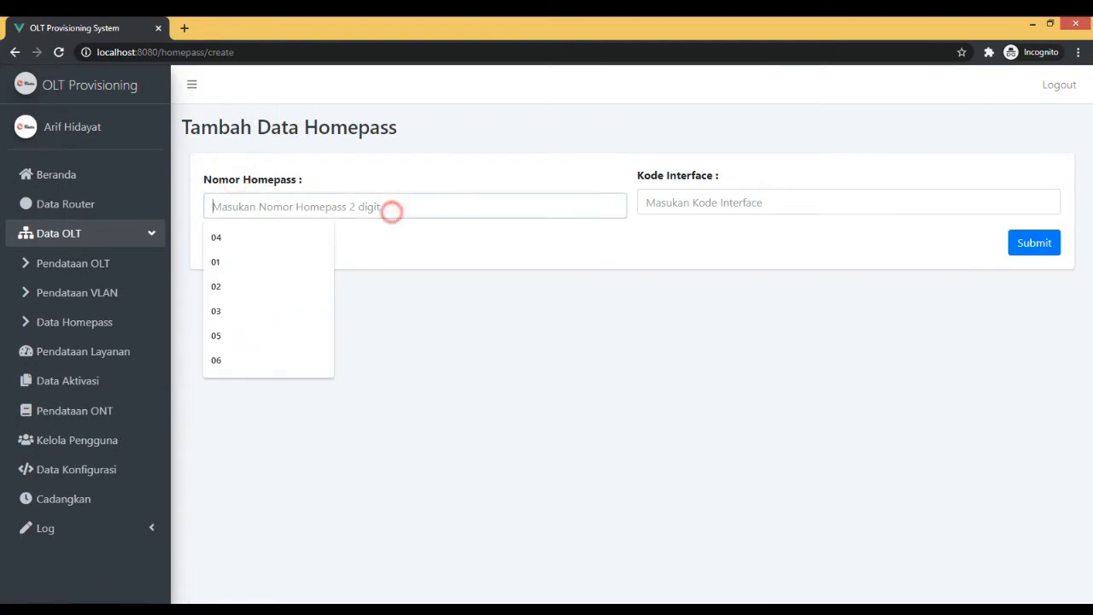
left_click(524, 367)
Start a new service record in Pendataan Layanan named LIFESTYLE 100Mbps with Tcont UP-100M.
left_click(111, 353)
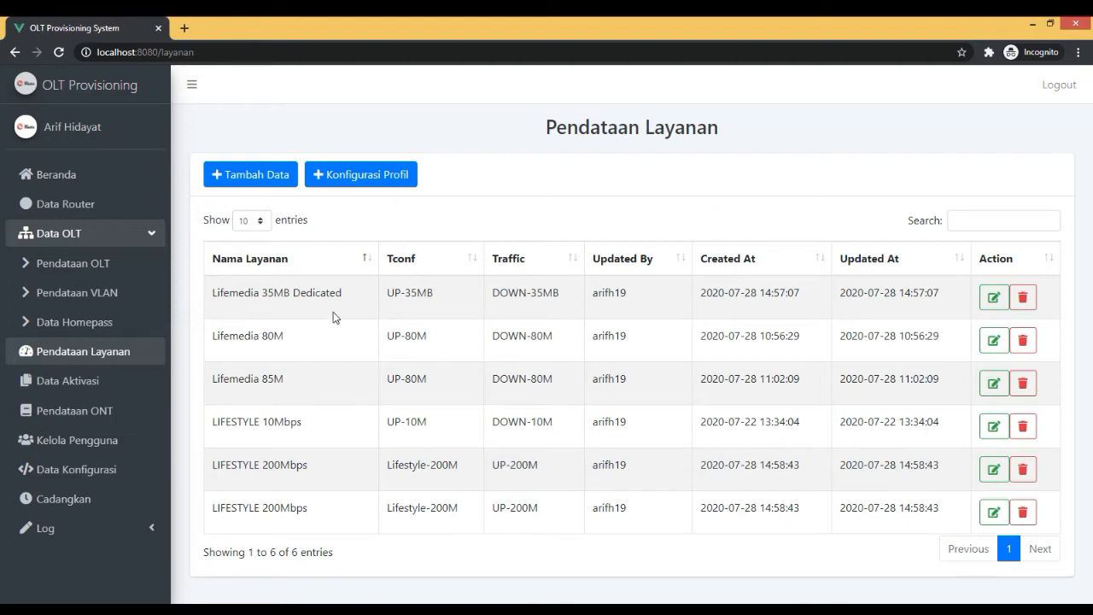
left_click(267, 183)
left_click(303, 205)
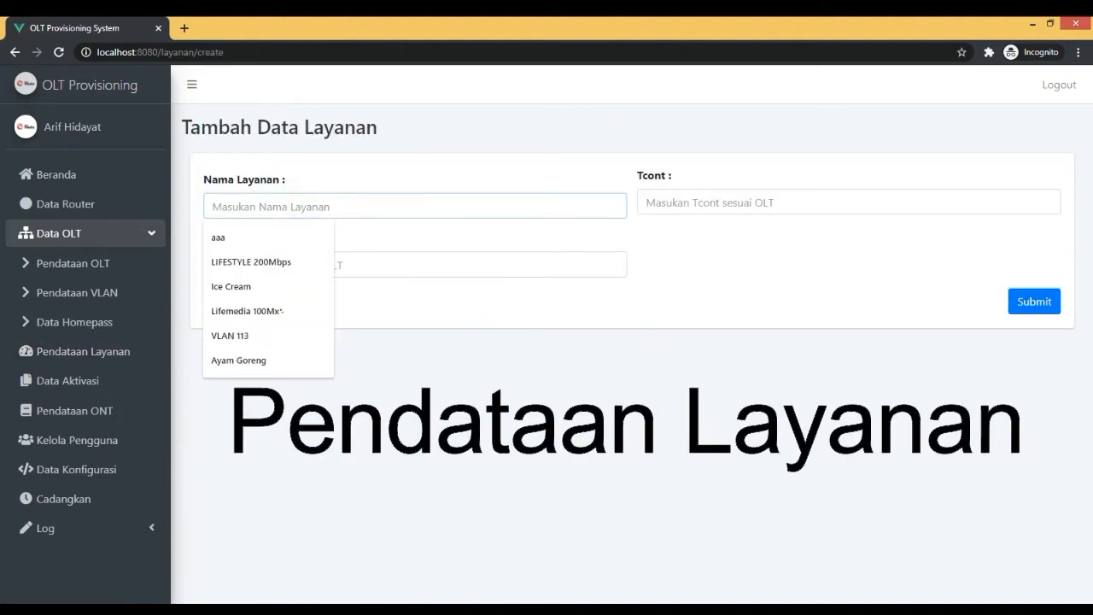
type("LIFESTYLE 20Mbps")
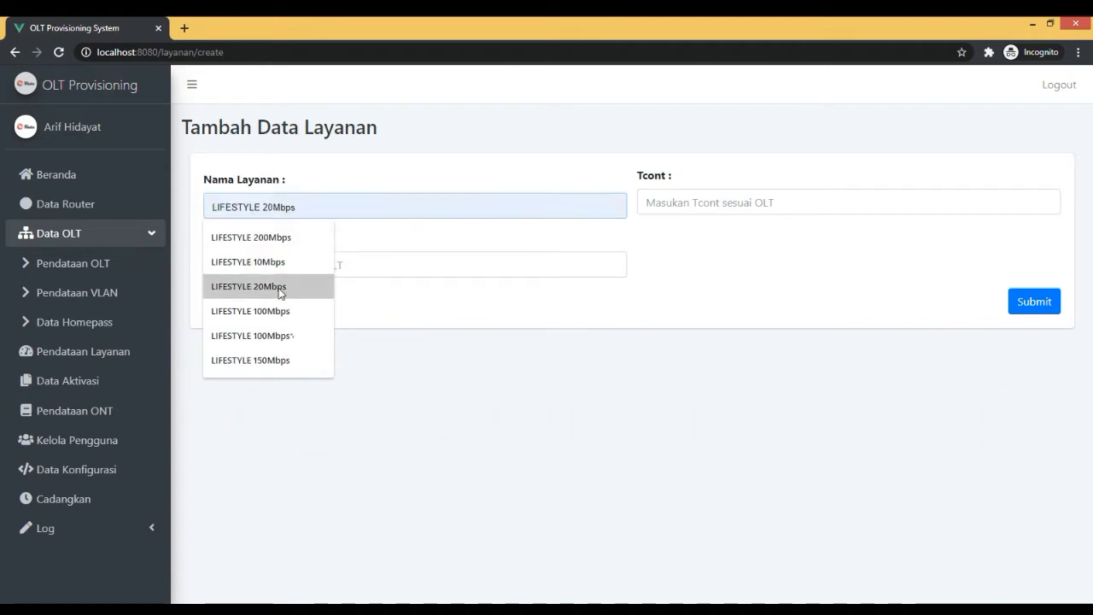
left_click(275, 310)
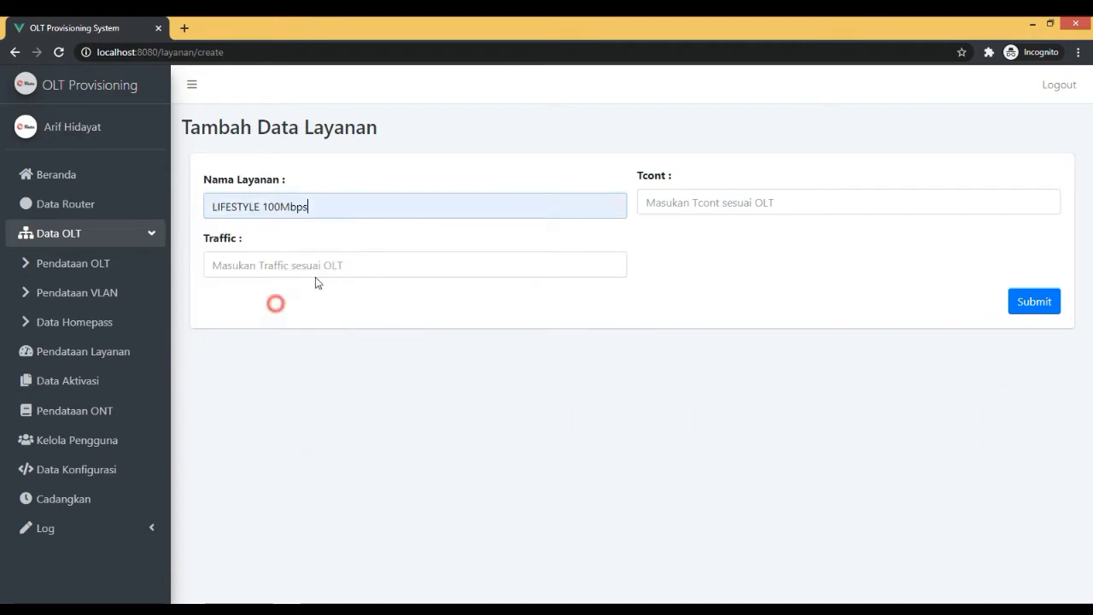
left_click(680, 203)
type("UP")
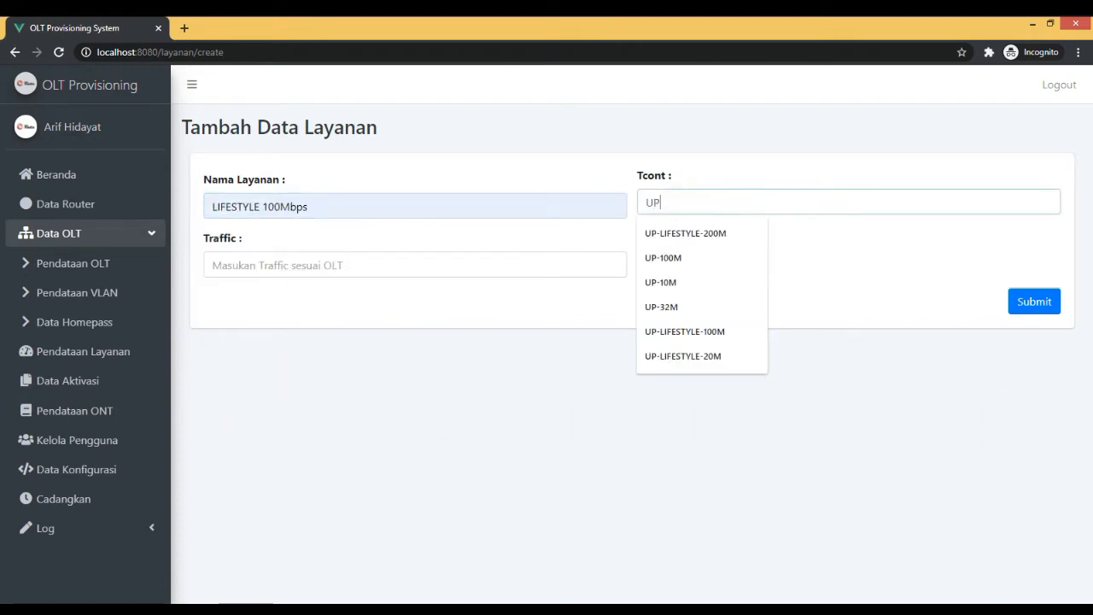
type("-100M")
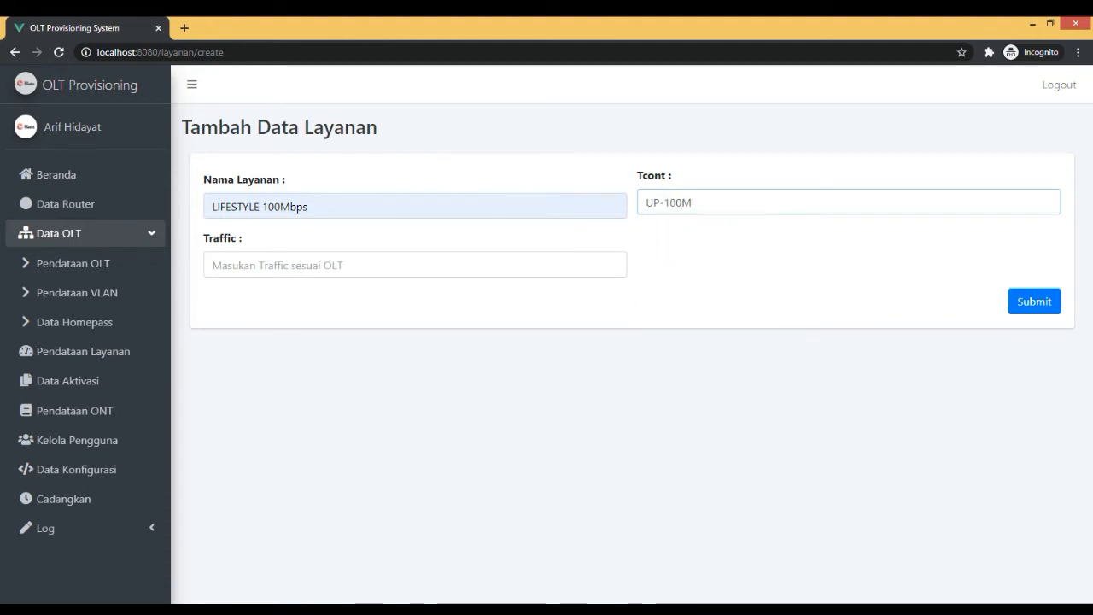
Switch to PuTTY, load and open the saved OLT JMN session, and move its terminal window clear of the service form.
left_click(547, 264)
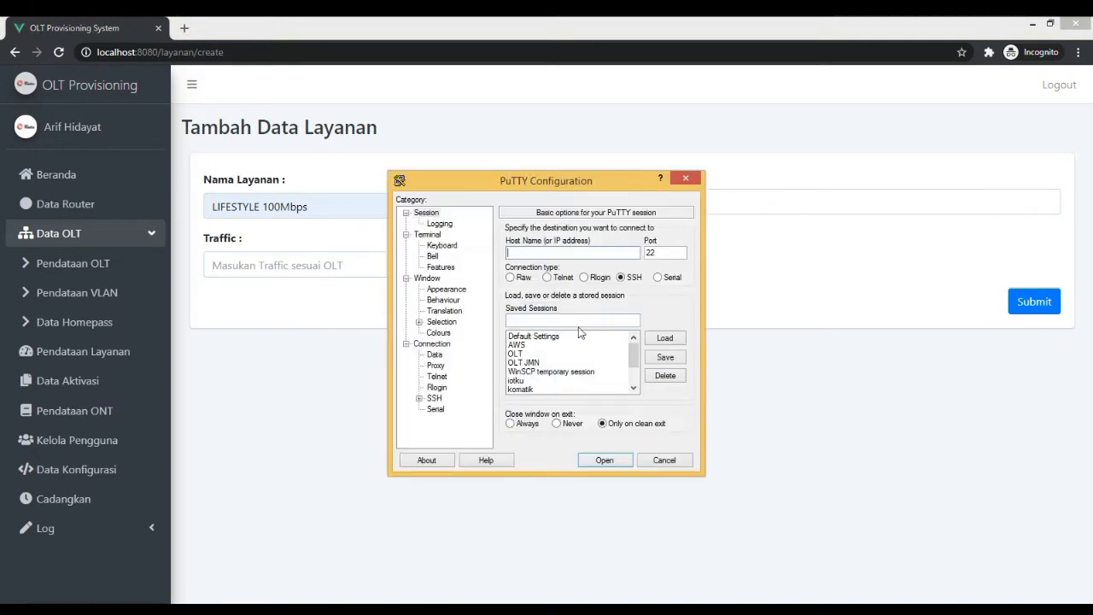
left_click(527, 355)
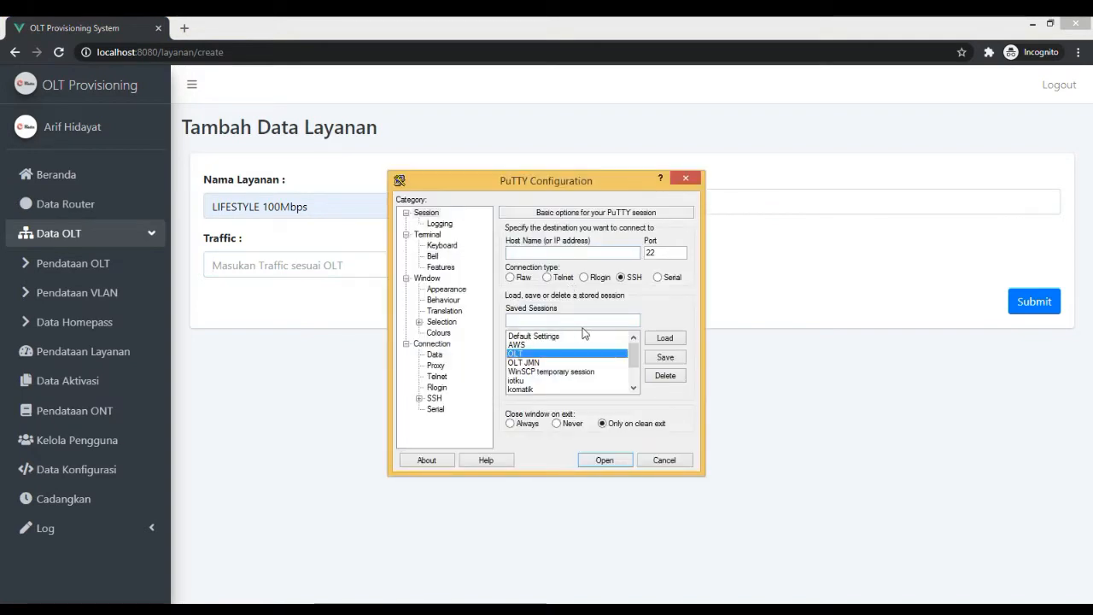
left_click(666, 339)
left_click(554, 362)
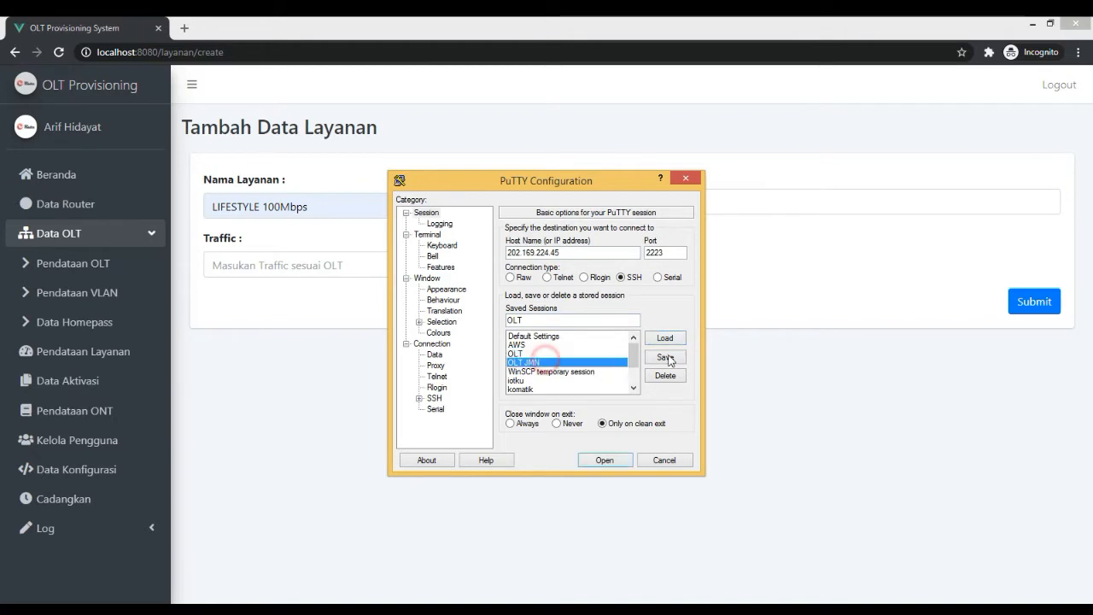
left_click(666, 338)
left_click(607, 460)
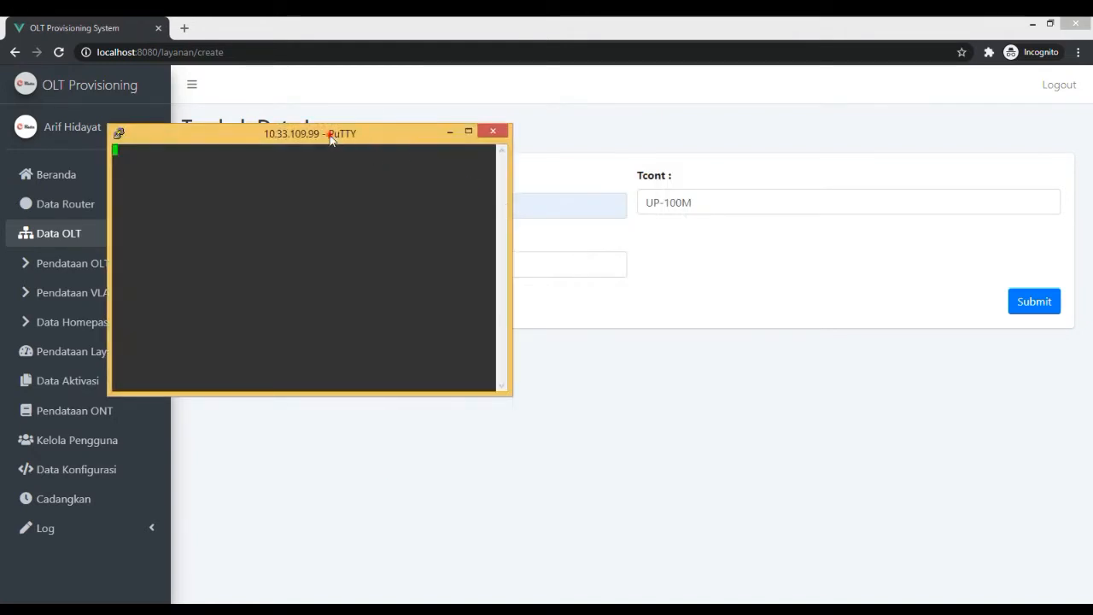
left_click_drag(330, 138, 902, 274)
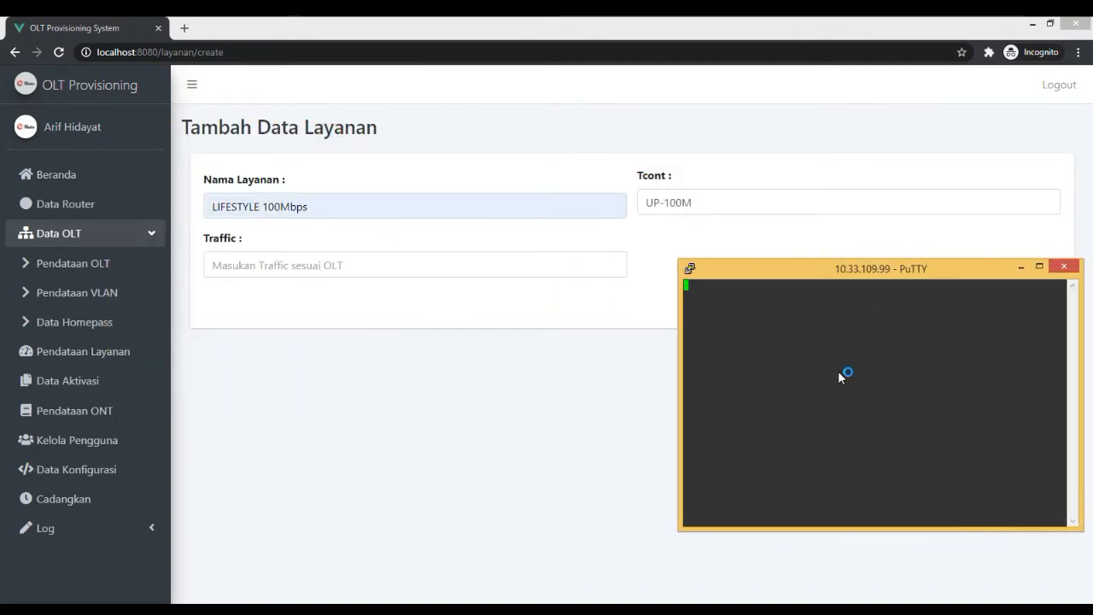
Log in to the OLT terminal session as zte with the account password.
type("zte")
key("Return")
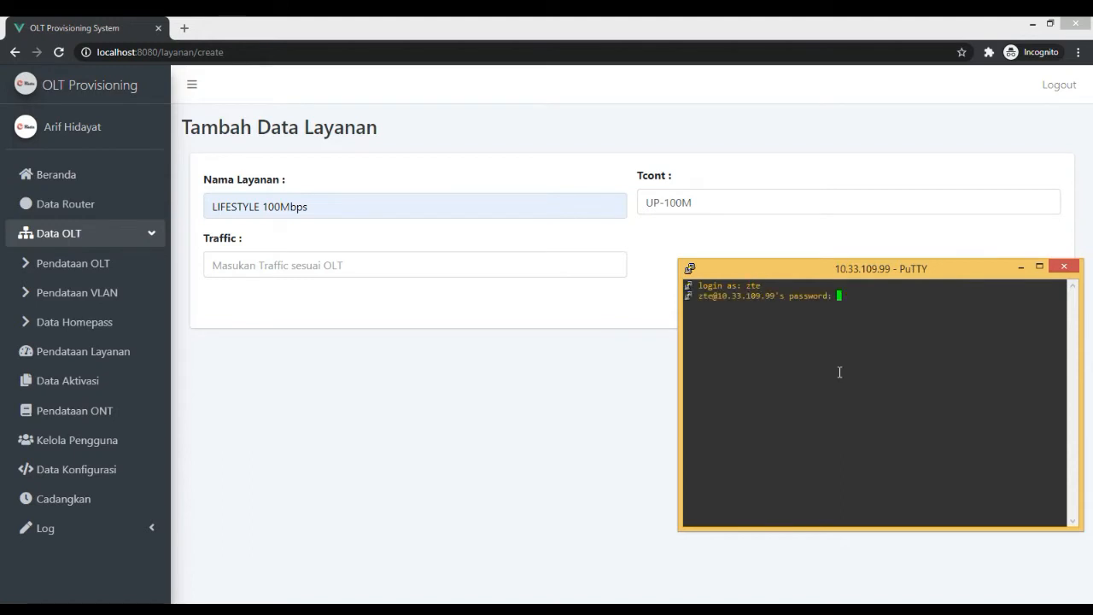
key("Return")
Run show run on the OLT and page through its output to the gpon tcont and traffic profiles.
type("show ru")
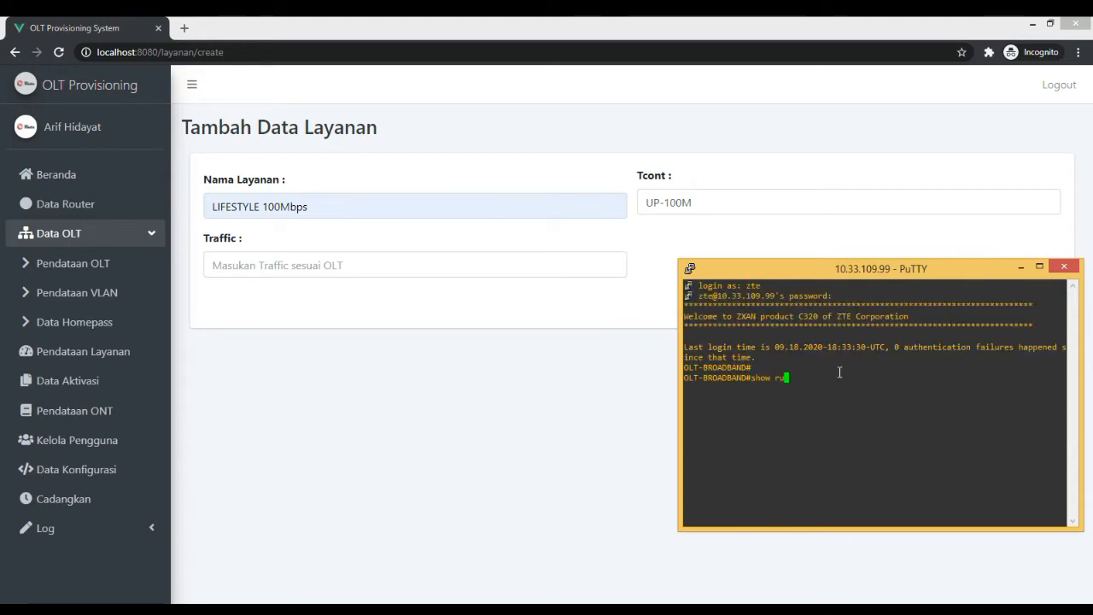
type("n")
key("Return")
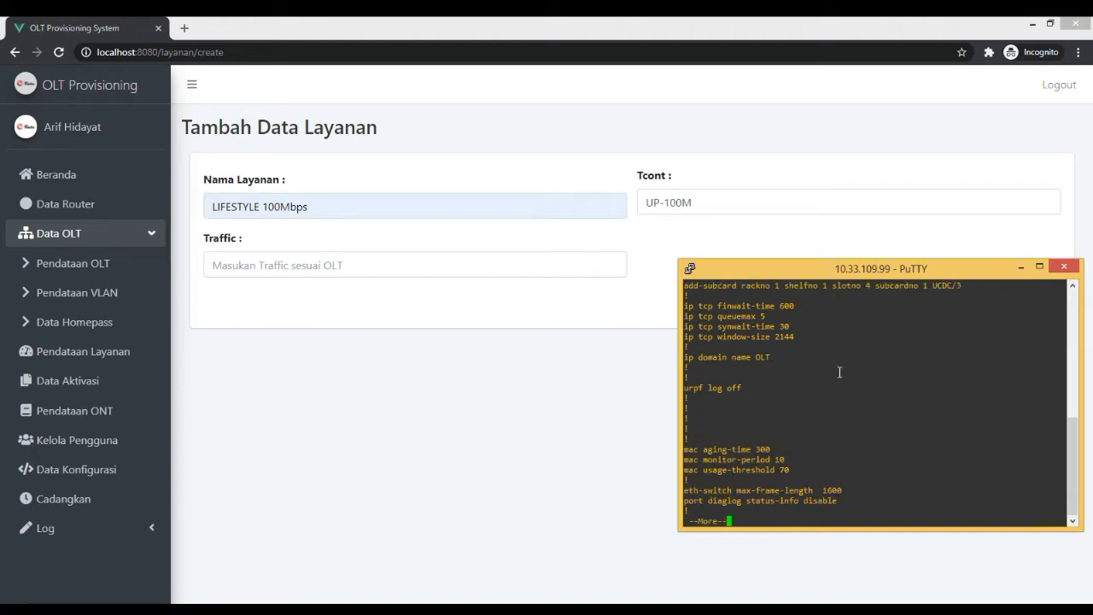
key("Return")
key("Return")
key("Return")
key("Return")
key("Return")
key("Return")
key("Return")
key("Return")
key("Return")
key("Return")
key("Return")
key("Return")
key("Return")
key("Return")
key("Return")
key("Return")
key("Return")
key("Return")
key("Return")
key("Return")
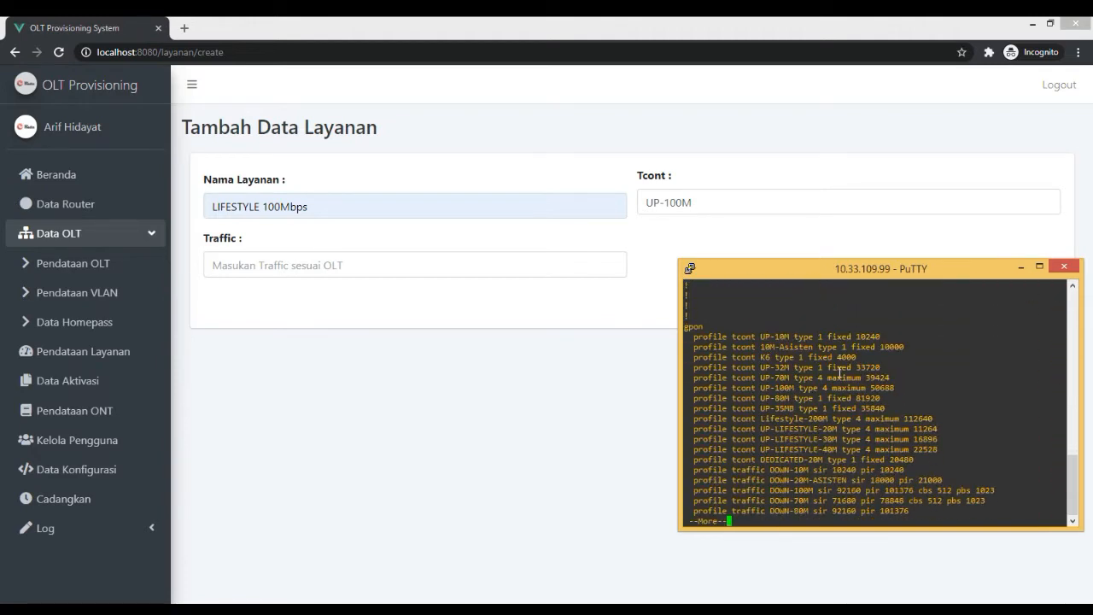
key("Return")
key("Return")
key("Return")
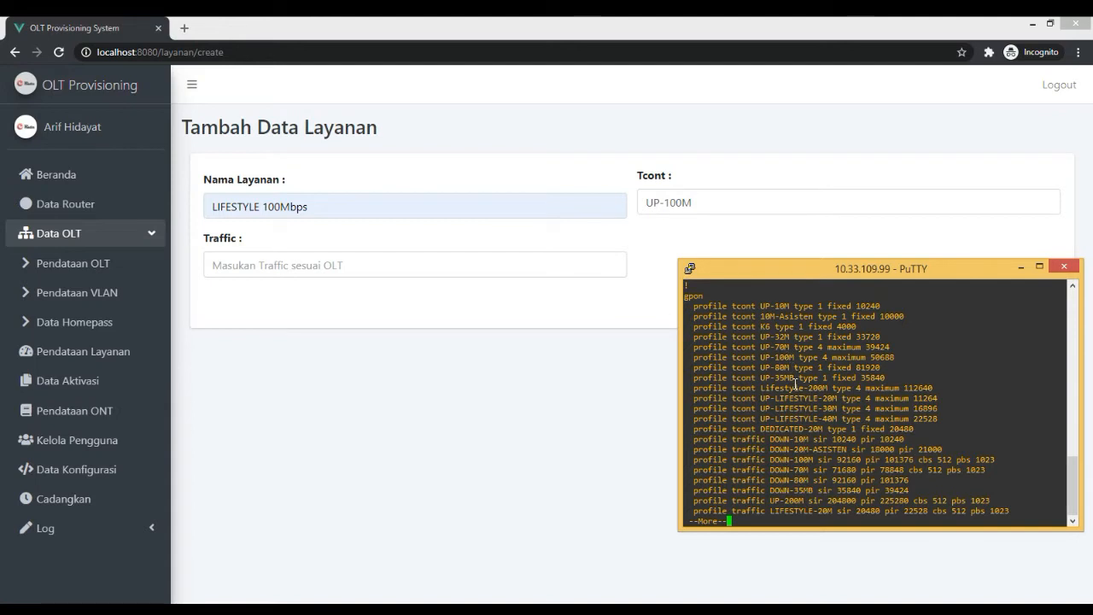
Copy the tcont profile name UP-100M from the terminal listing into the service form's Tcont field.
double_click(784, 396)
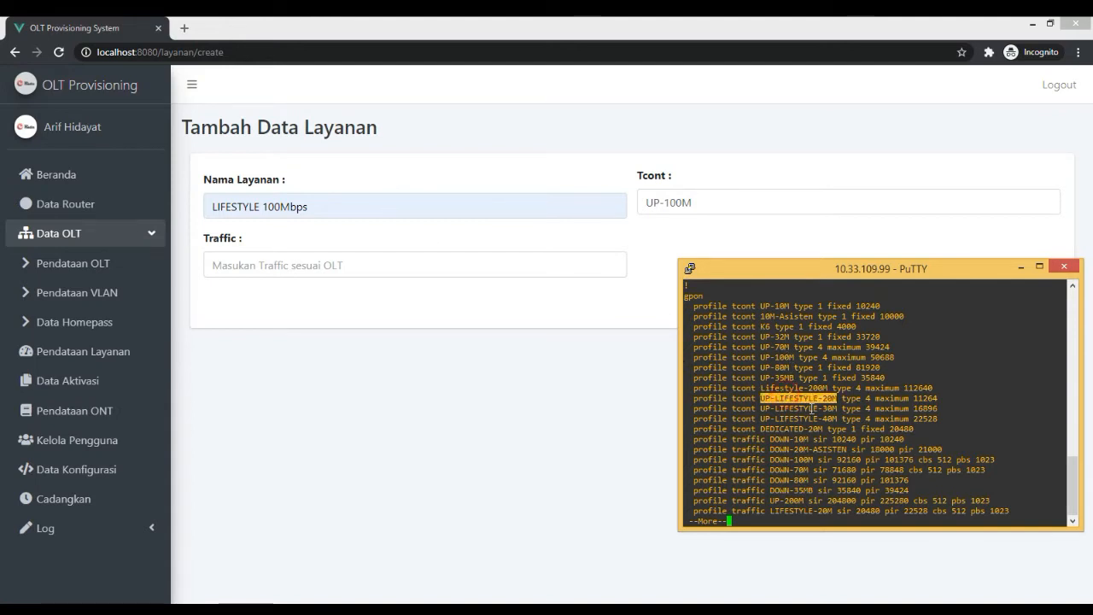
double_click(777, 357)
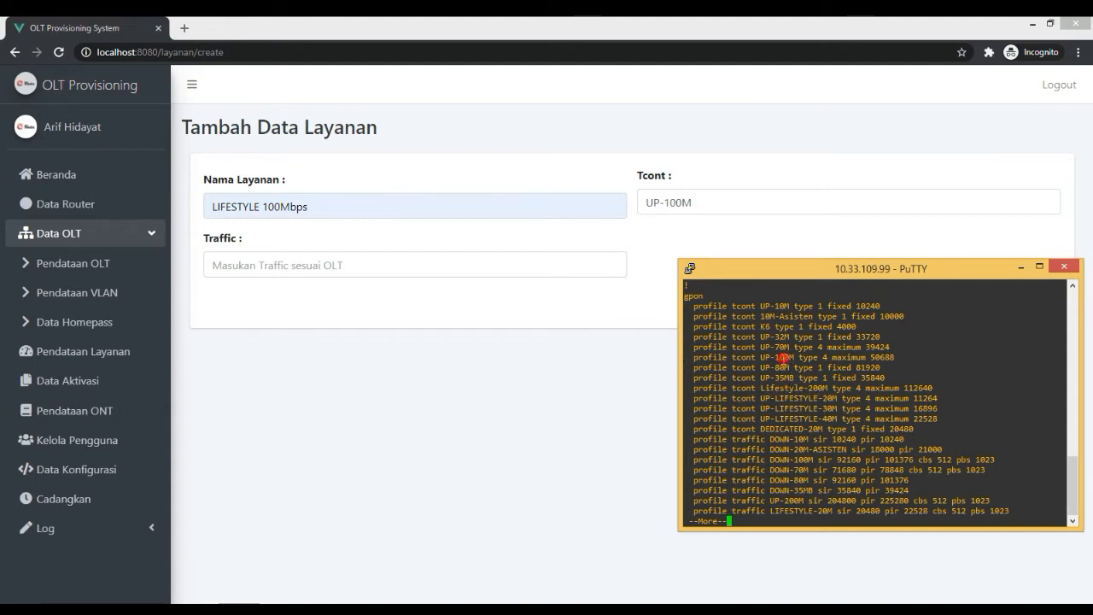
double_click(786, 459)
double_click(777, 359)
right_click(767, 349)
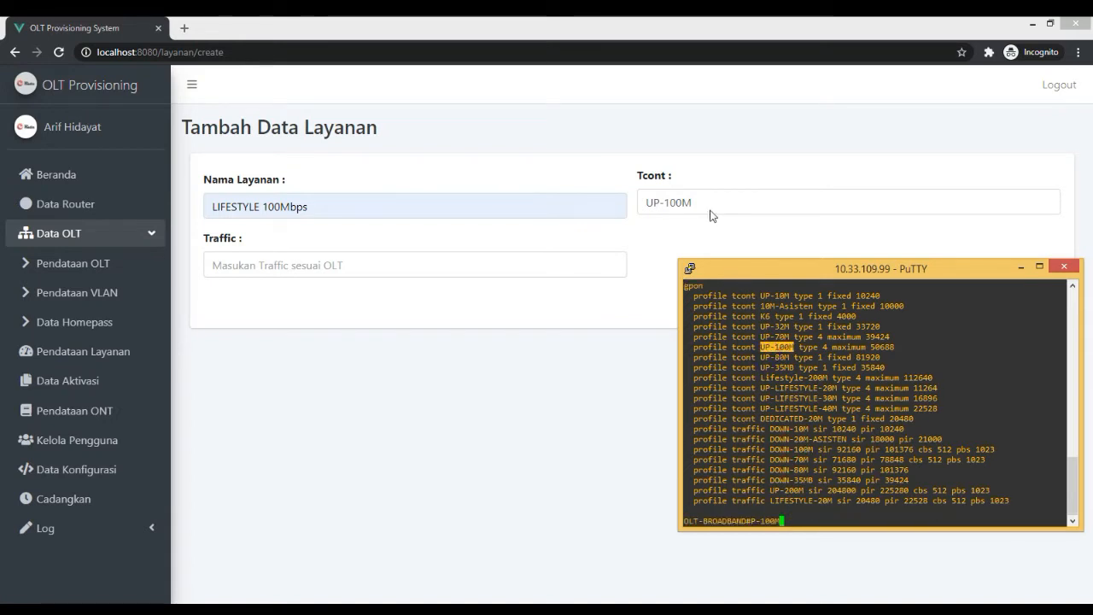
triple_click(681, 202)
type("UP-100M")
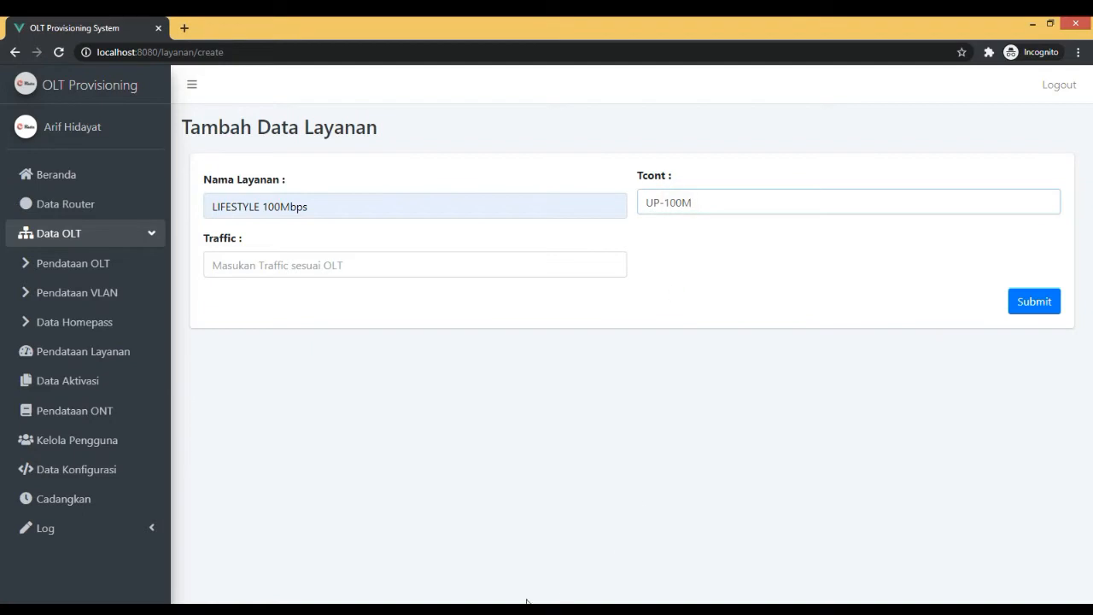
Copy the traffic profile name DOWN-100M from the PuTTY listing into the service form's Traffic field.
key("alt+Tab")
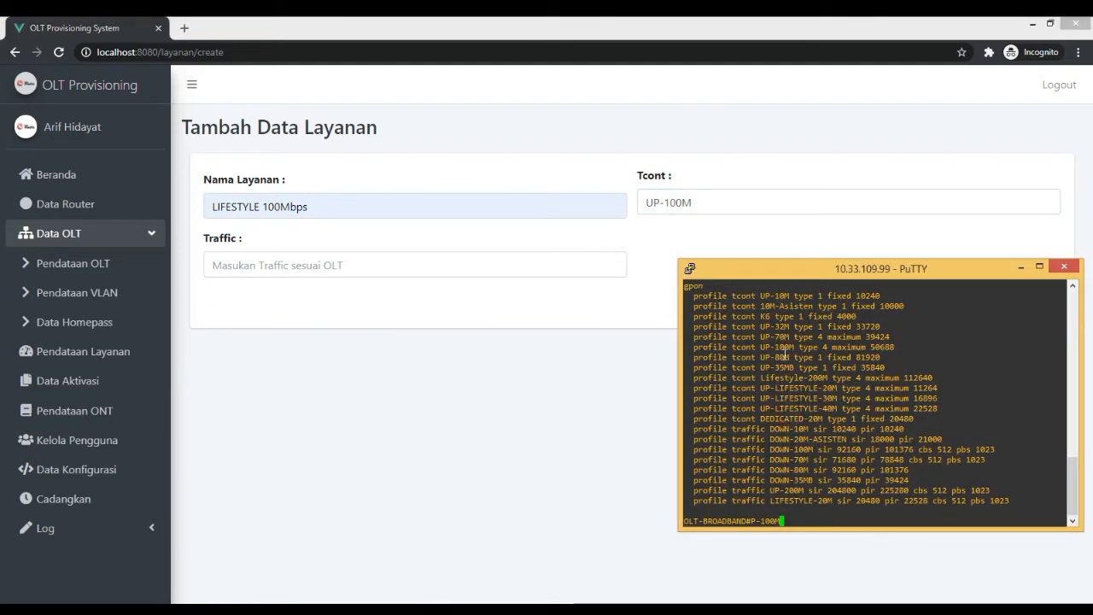
double_click(784, 449)
right_click(785, 450)
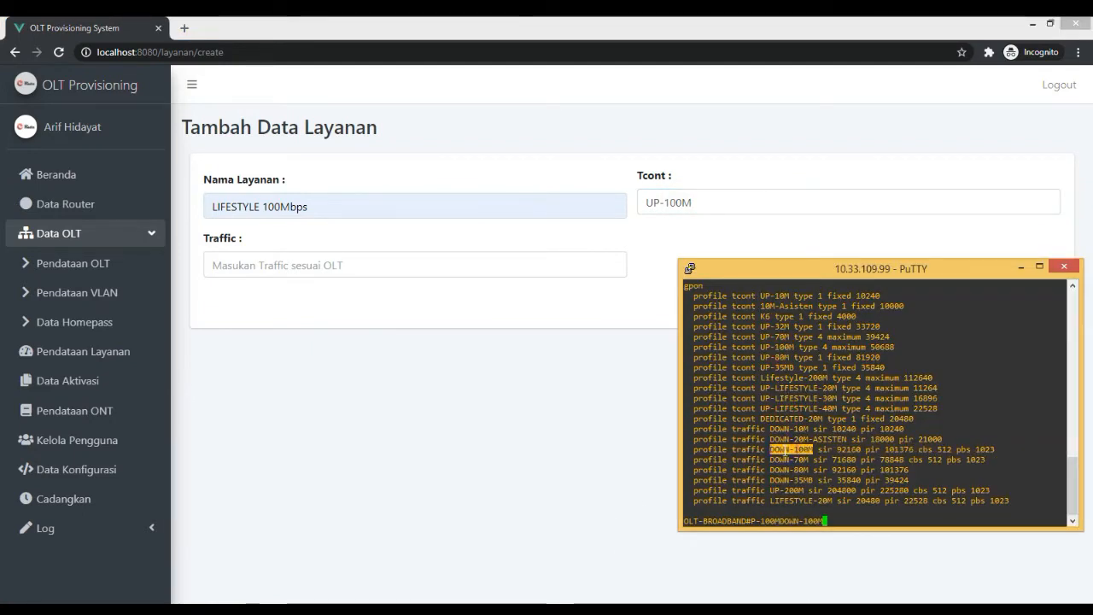
left_click(307, 264)
type("DOWN-100M")
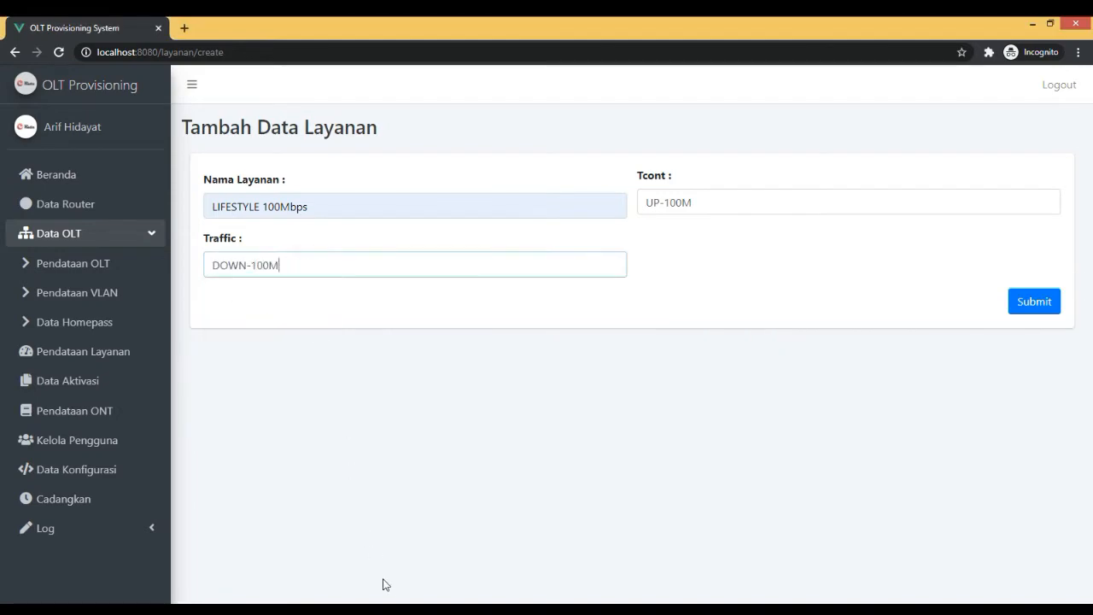
Minimize the PuTTY window and submit the new LIFESTYLE 100Mbps service record, dismissing the resulting dialog.
key("alt+Tab")
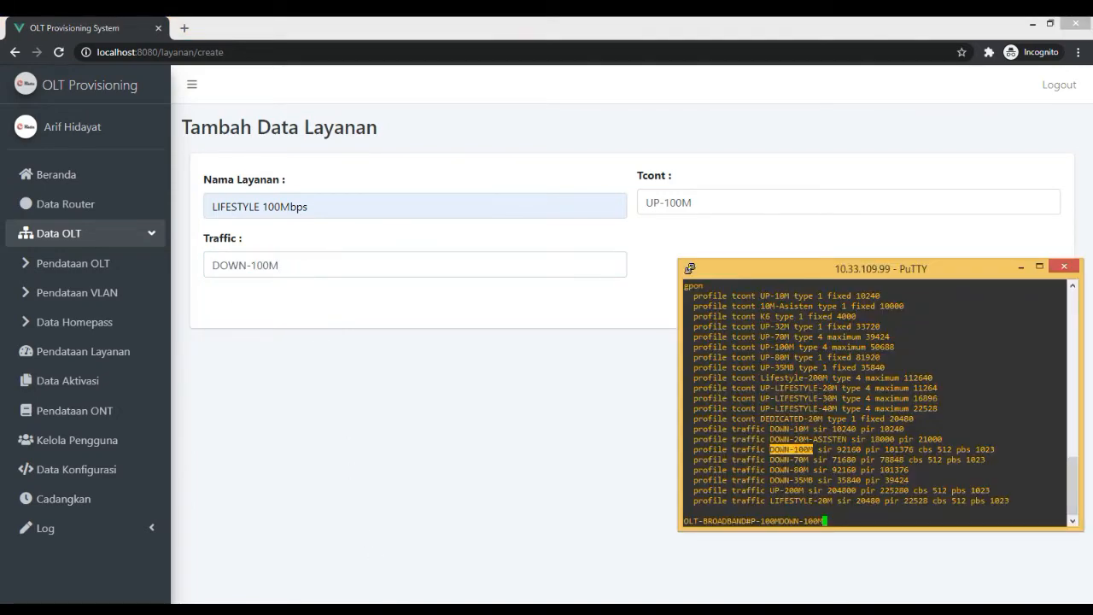
left_click(415, 608)
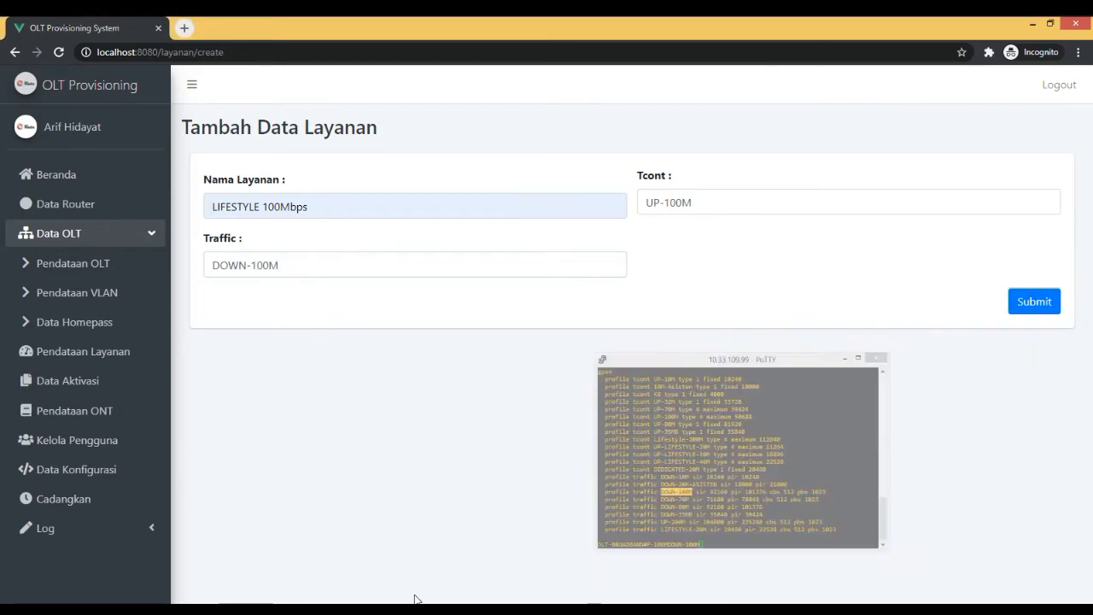
left_click(1032, 301)
left_click(543, 412)
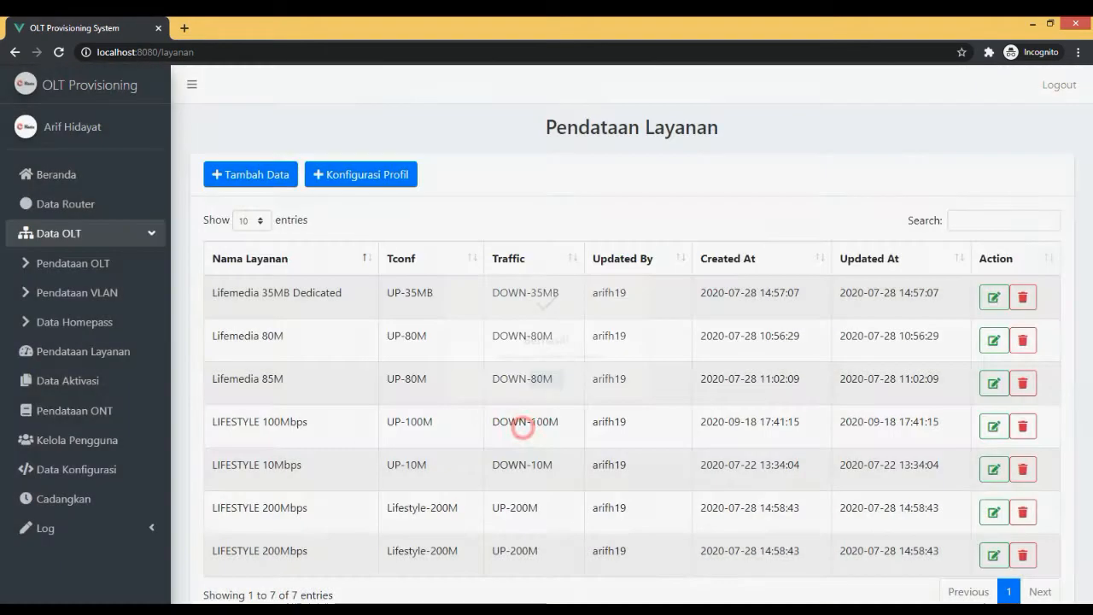
Check the name, tcont and traffic values of the LIFESTYLE 100Mbps record in the Pendataan Layanan list.
scroll(307, 504, "down", 1)
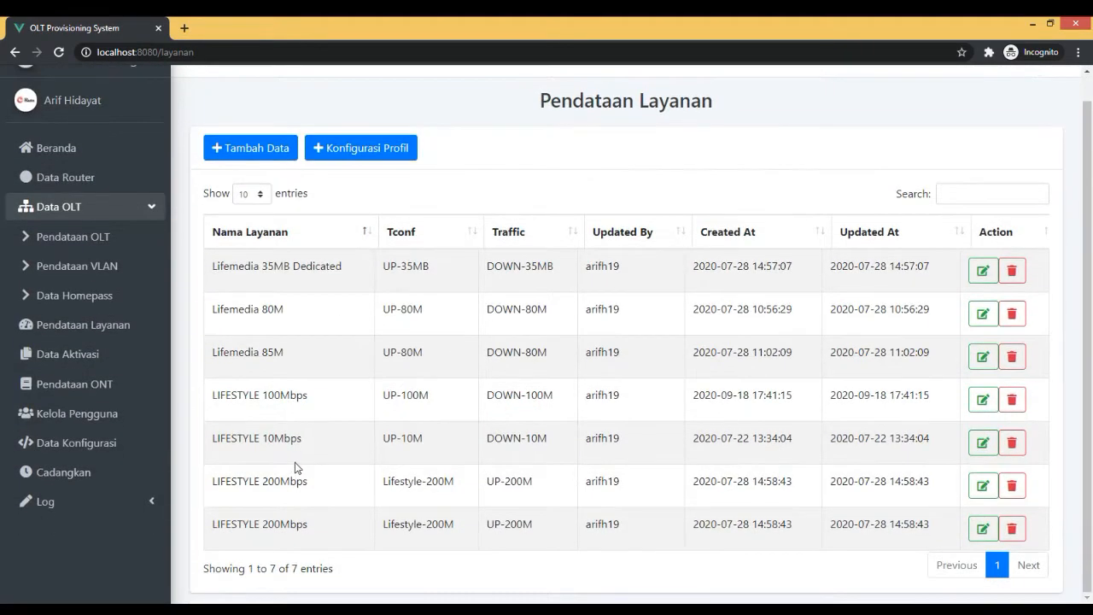
triple_click(270, 440)
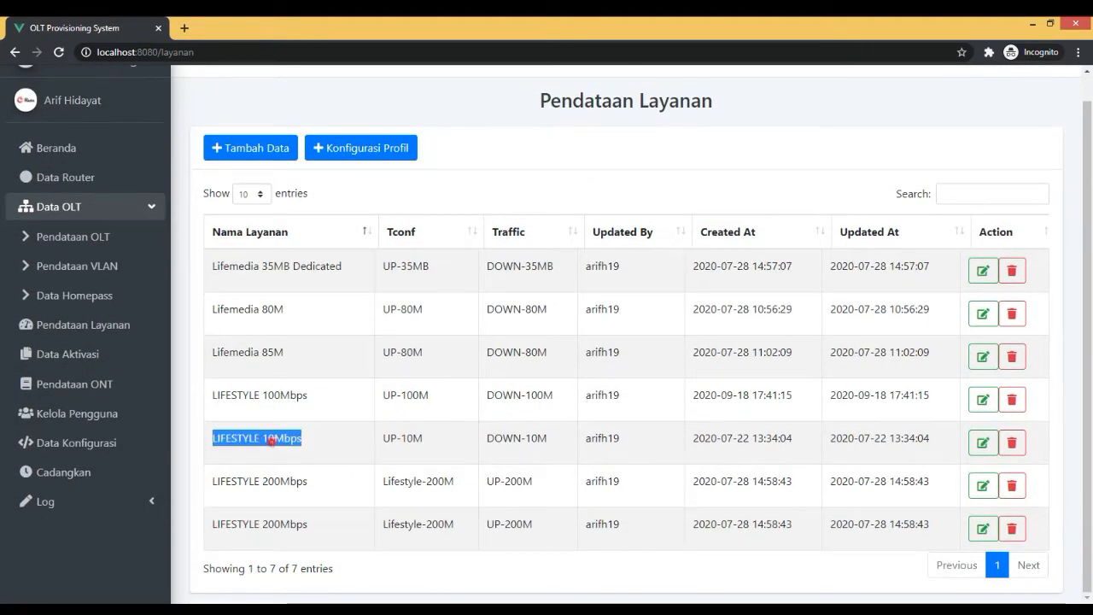
double_click(303, 393)
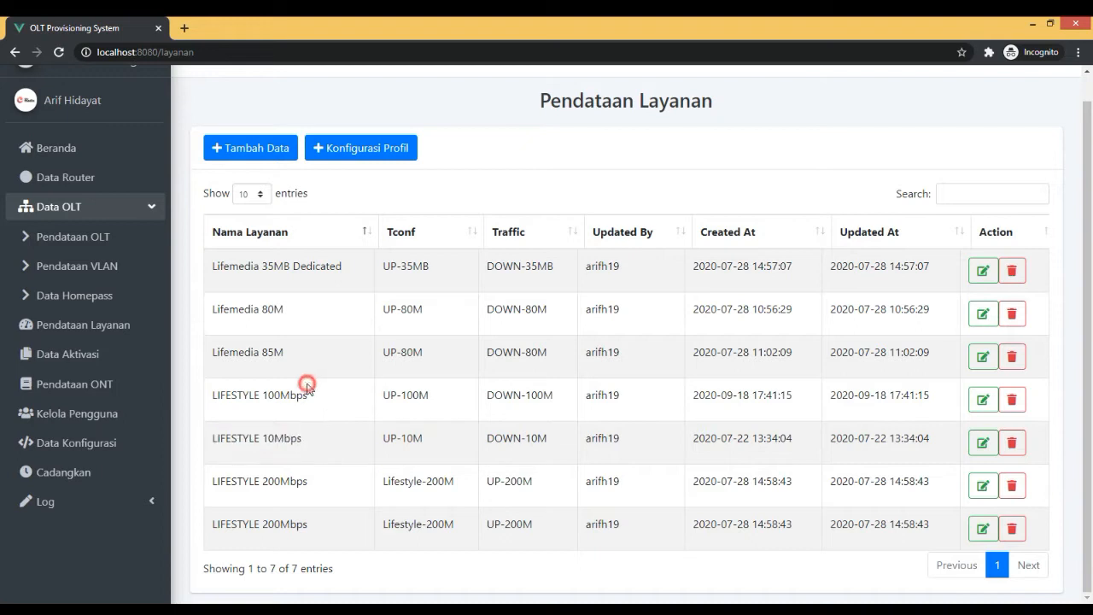
triple_click(397, 397)
triple_click(521, 396)
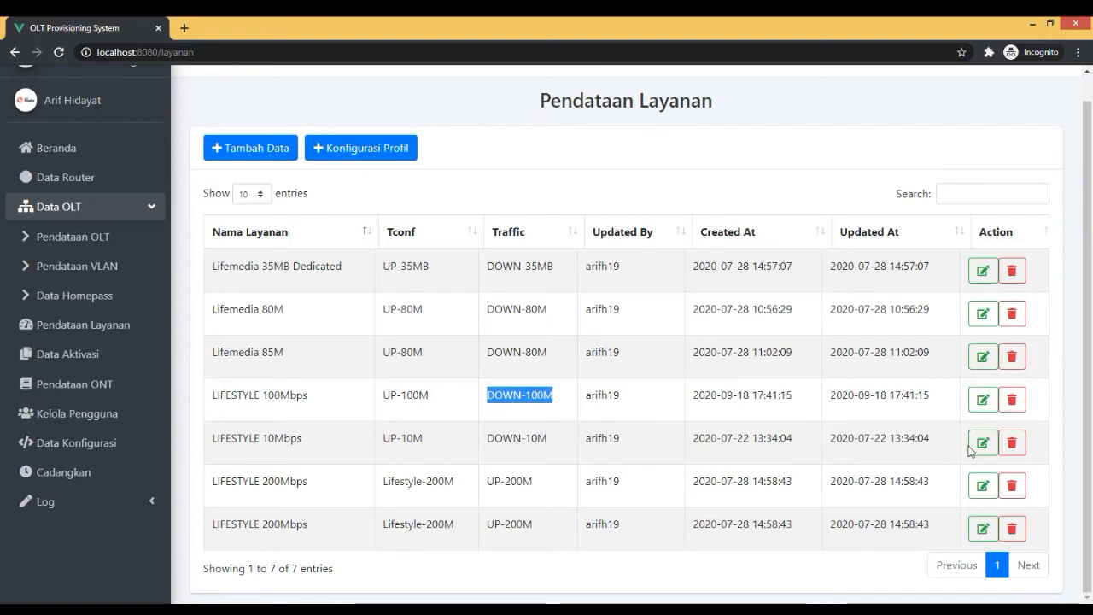
View the edit form of the LIFESTYLE 100Mbps record and return to the Pendataan Layanan list without submitting.
left_click(984, 399)
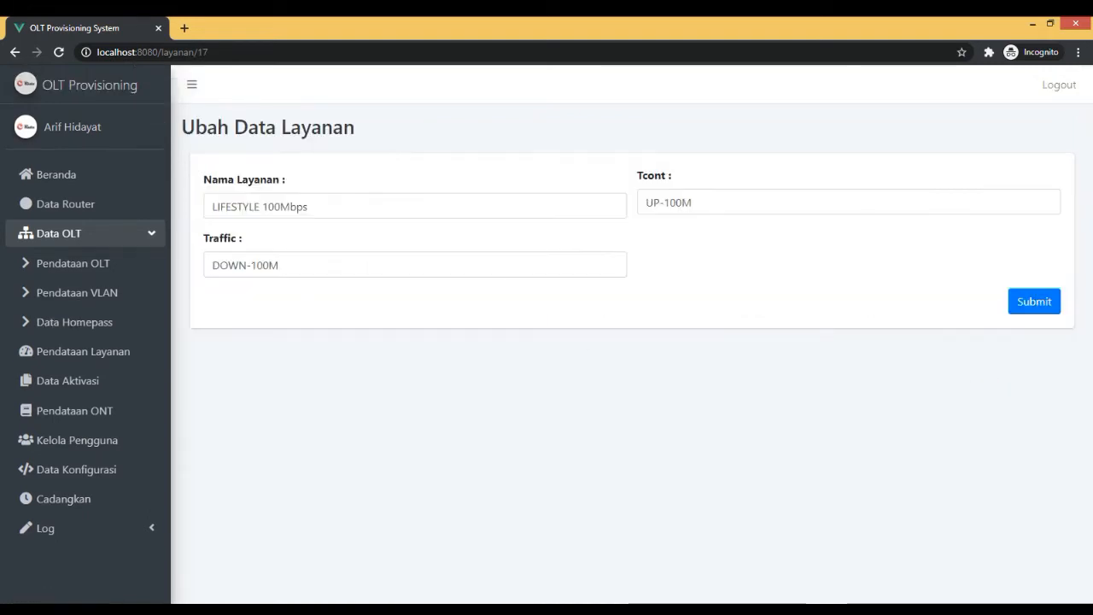
left_click(347, 209)
left_click(775, 205)
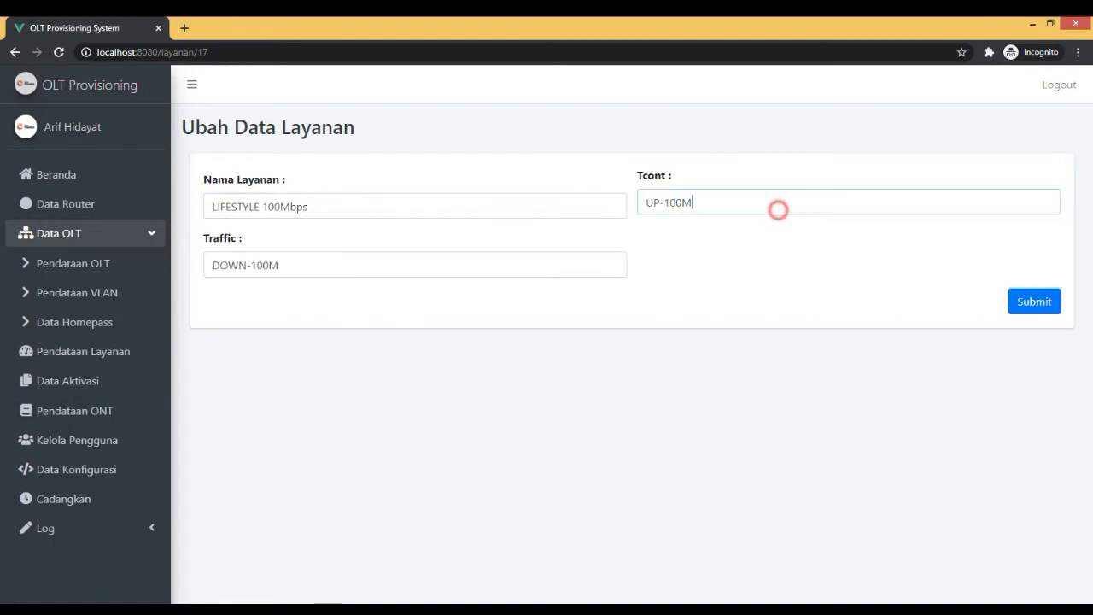
left_click(112, 279)
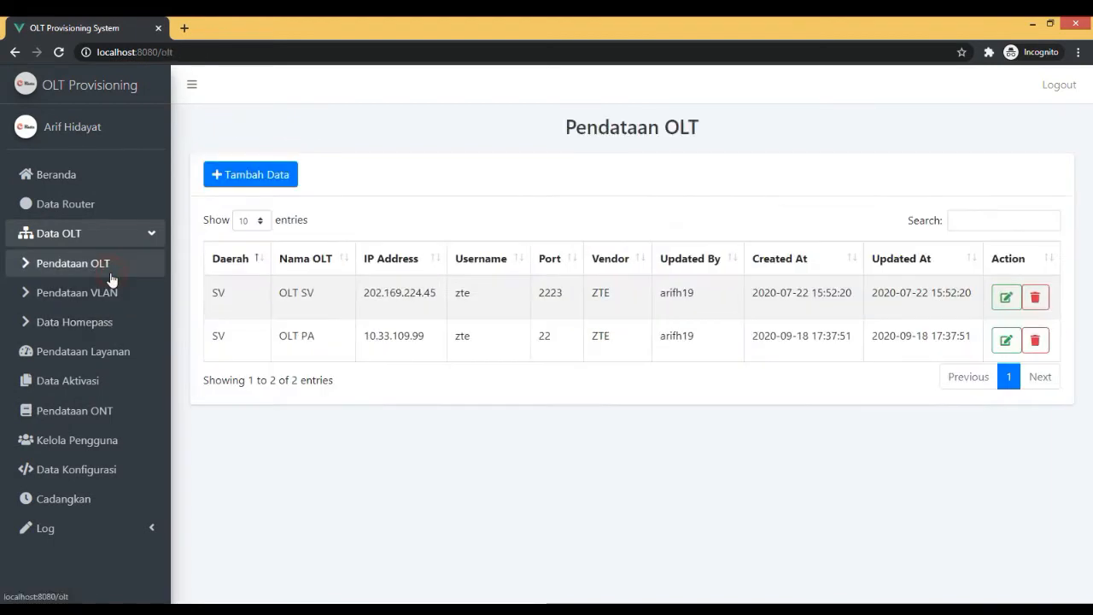
left_click(64, 353)
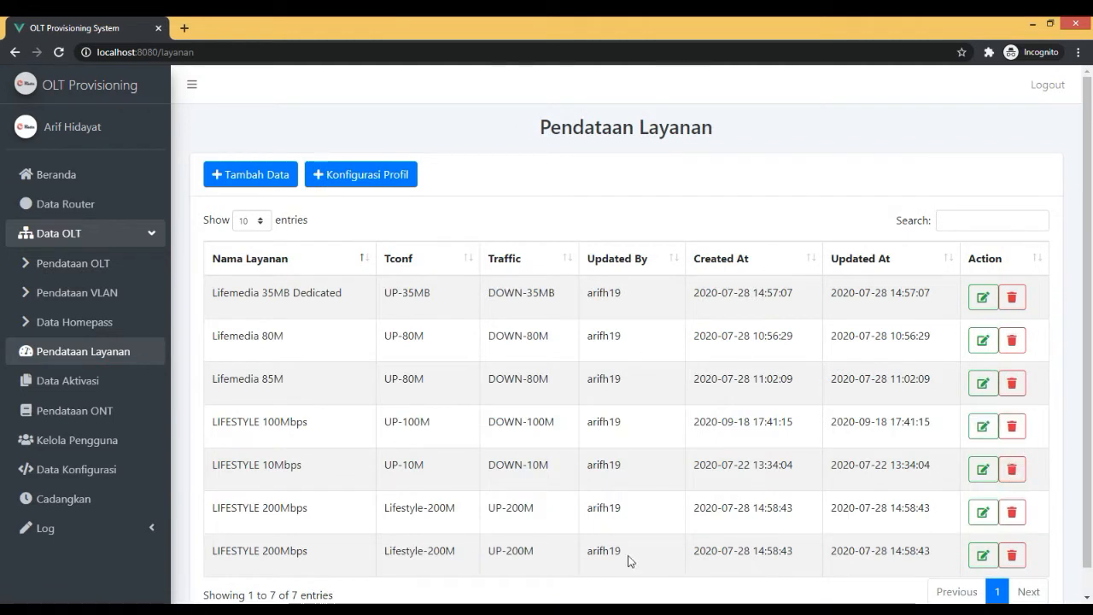
Switch to the PuTTY session and review the gpon tcont and traffic profiles in the configuration output.
left_click(442, 610)
left_click(812, 351)
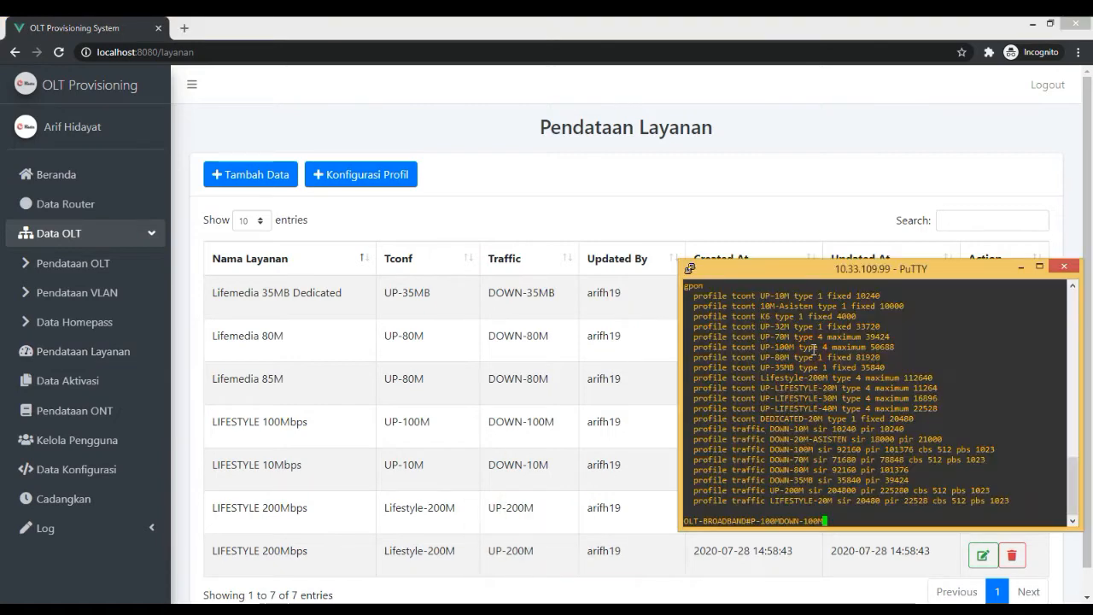
scroll(812, 350, "up", 9)
scroll(812, 349, "down", 9)
scroll(814, 350, "up", 5)
scroll(814, 351, "down", 5)
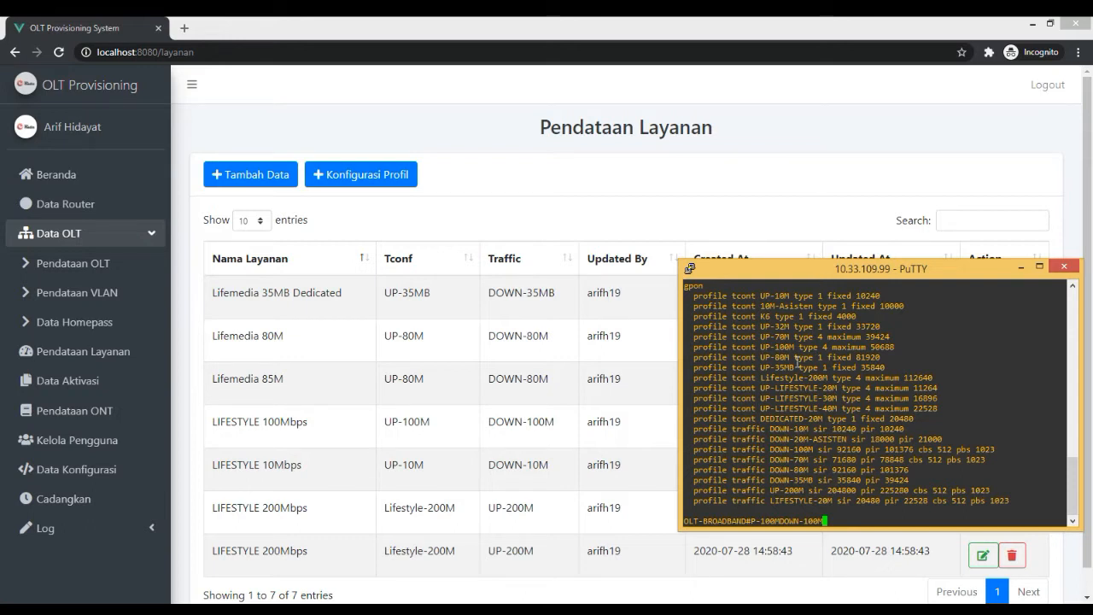
Clear the stray text from the OLT-BROADBAND command prompt.
type("sksks")
key("BackSpace")
key("BackSpace")
key("BackSpace")
key("BackSpace")
key("BackSpace")
key("BackSpace")
key("BackSpace")
key("BackSpace")
key("BackSpace")
key("BackSpace")
key("BackSpace")
key("BackSpace")
key("BackSpace")
key("BackSpace")
key("BackSpace")
key("BackSpace")
key("BackSpace")
key("BackSpace")
key("BackSpace")
key("BackSpace")
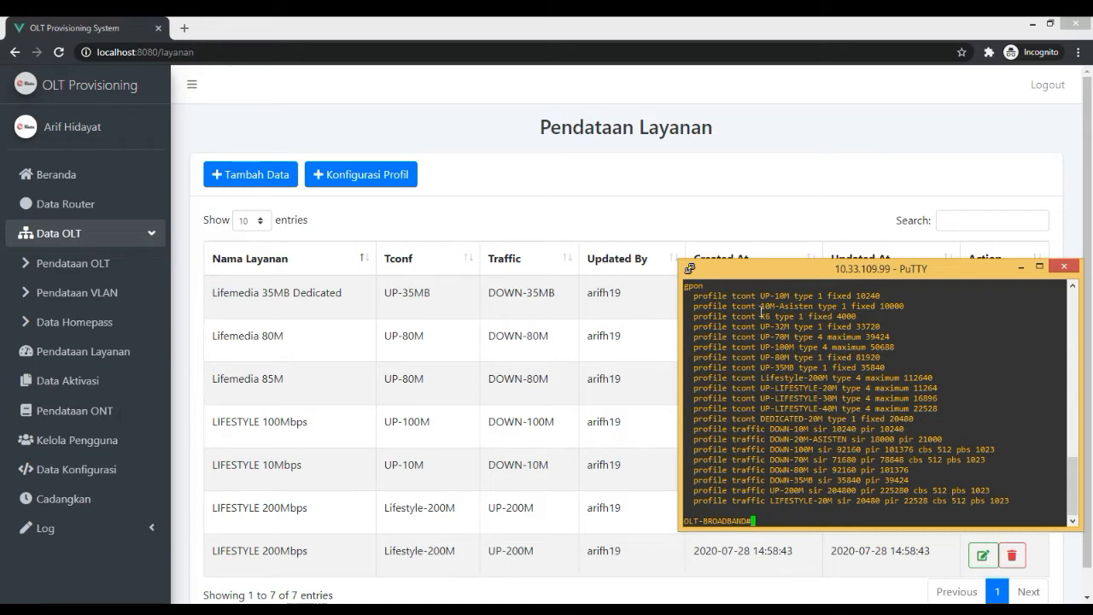
Switch to the browser, open the Konfigurasi Profil form and choose Semua OLT as the OLT.
left_click(613, 223)
left_click(371, 174)
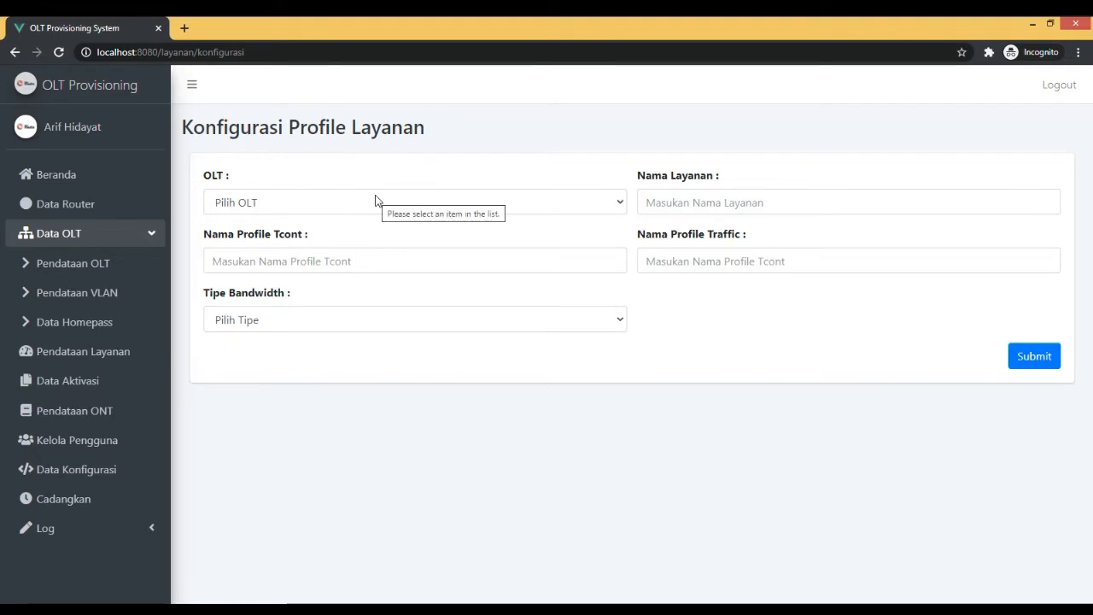
left_click(373, 201)
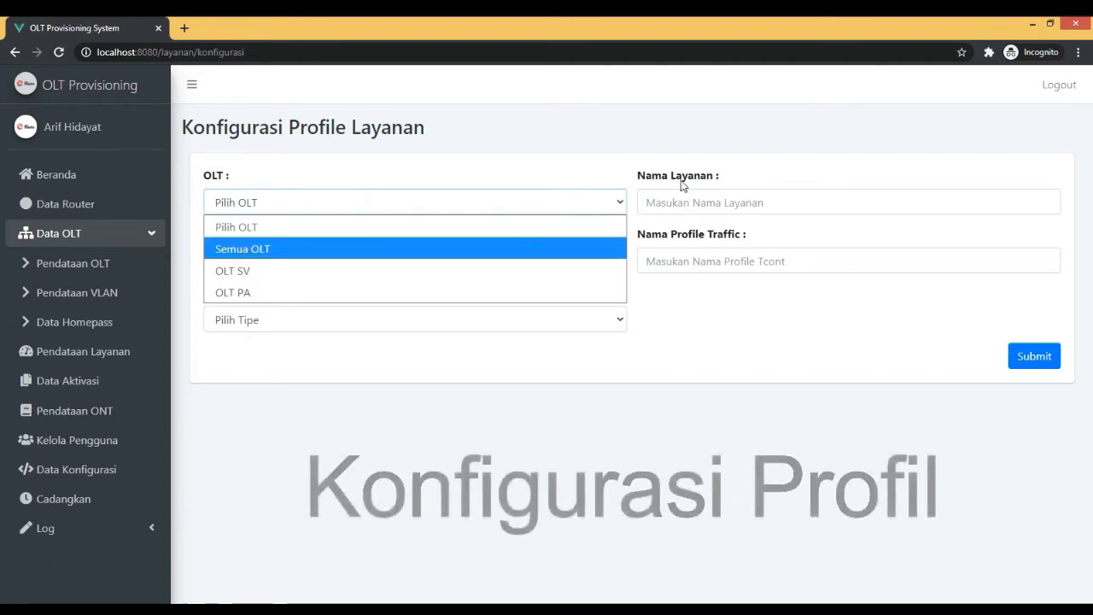
left_click(369, 250)
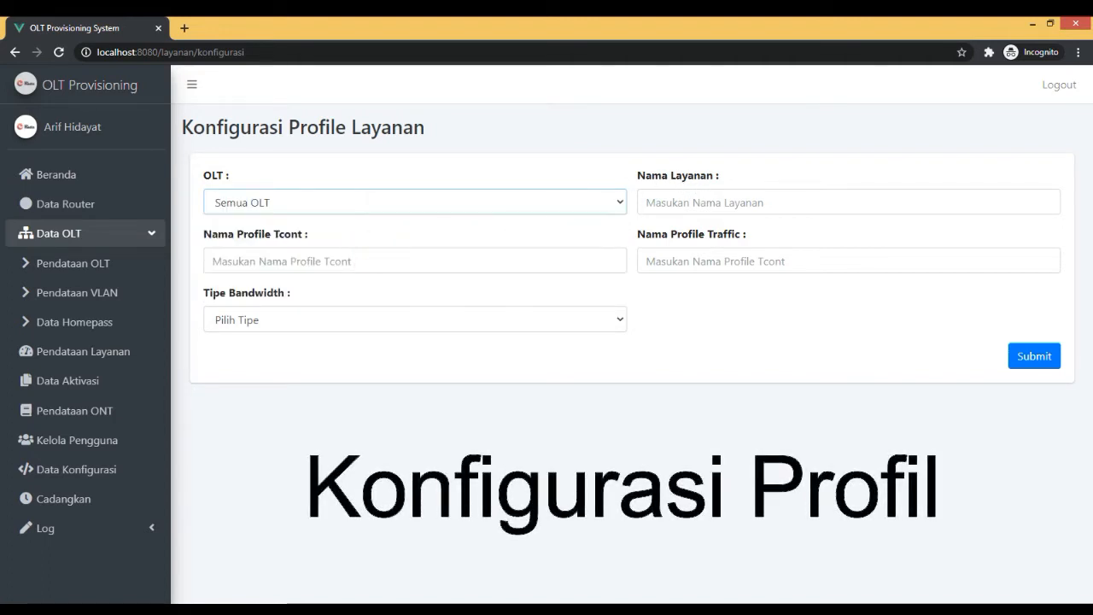
Enter LIFESTYLE 500Mbps as the service name, adapting the saved LIFESTYLE 200Mbps suggestion.
left_click(724, 202)
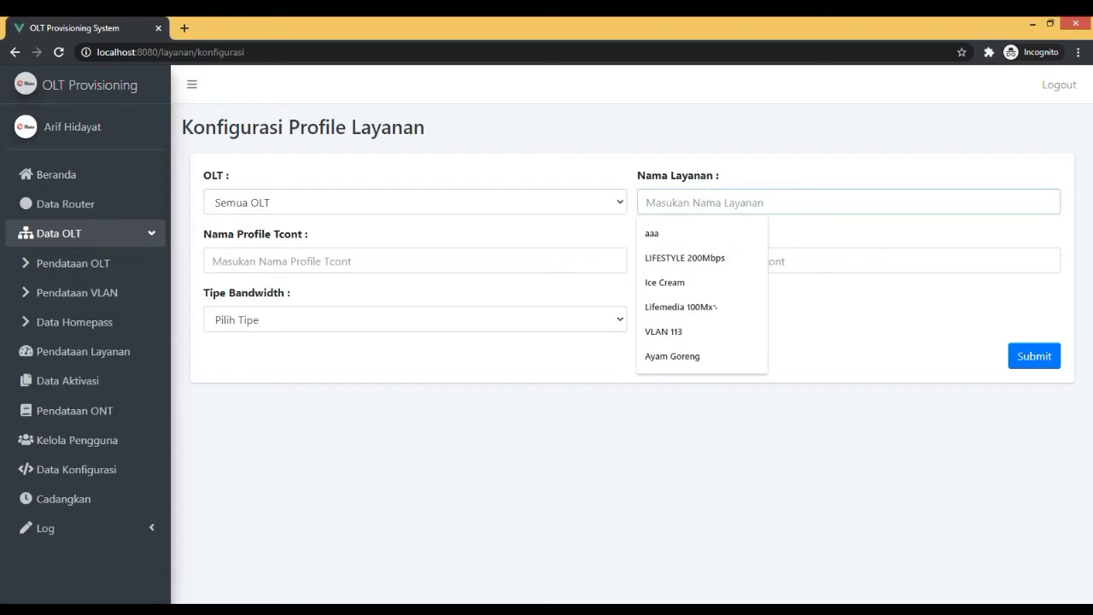
type("LIFE")
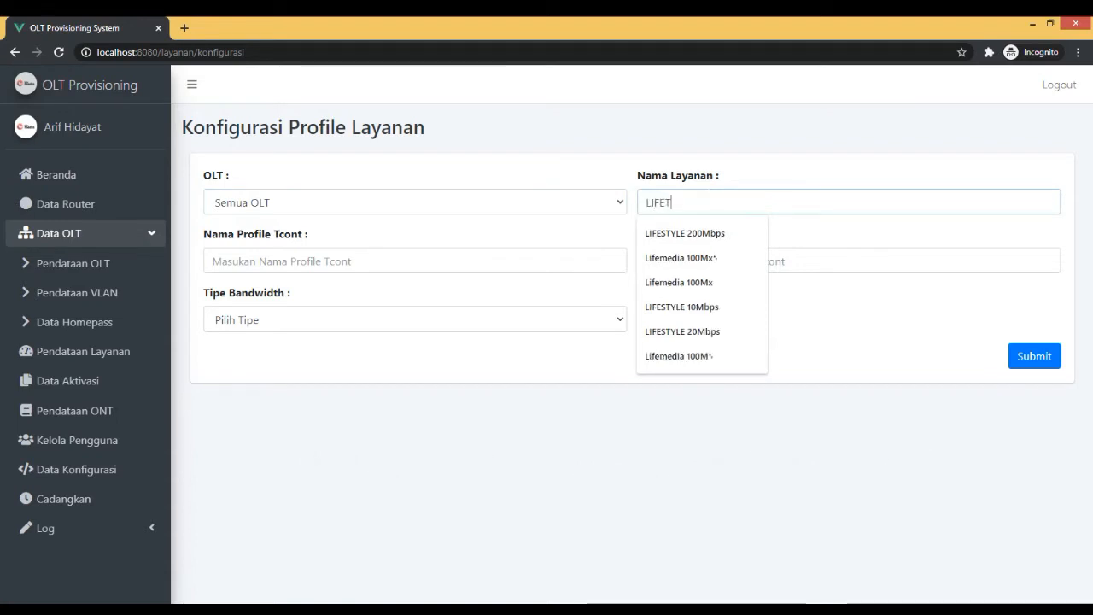
left_click(702, 232)
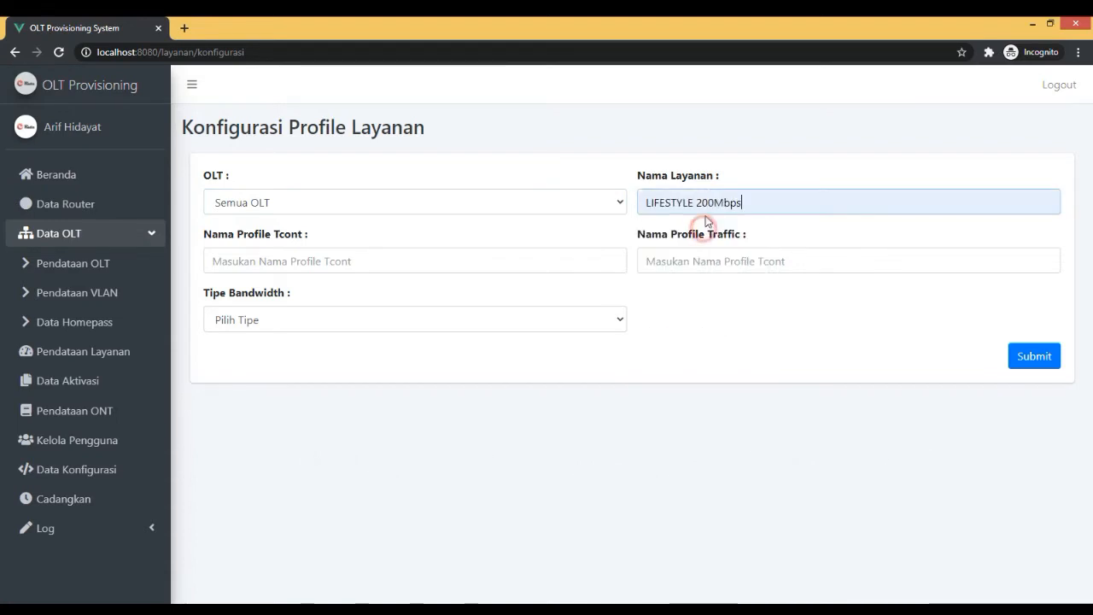
left_click(699, 202)
key("BackSpace")
type("5")
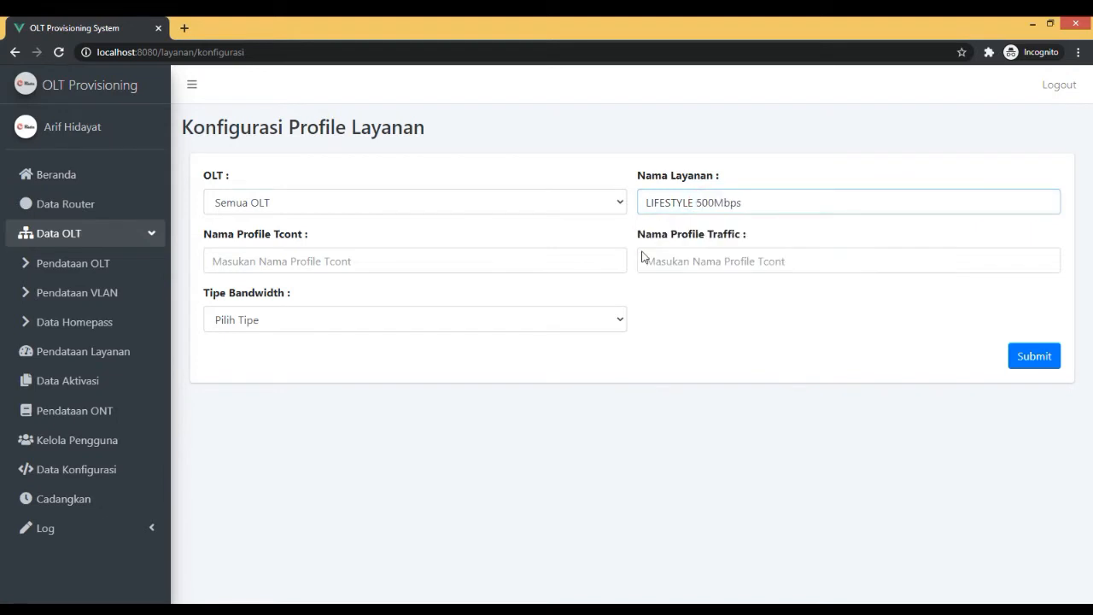
Enter UP-LIFESTYLE-500M as the Tcont profile name, adapting the saved UP-LIFESTYLE-20M suggestion.
left_click(580, 278)
left_click(574, 263)
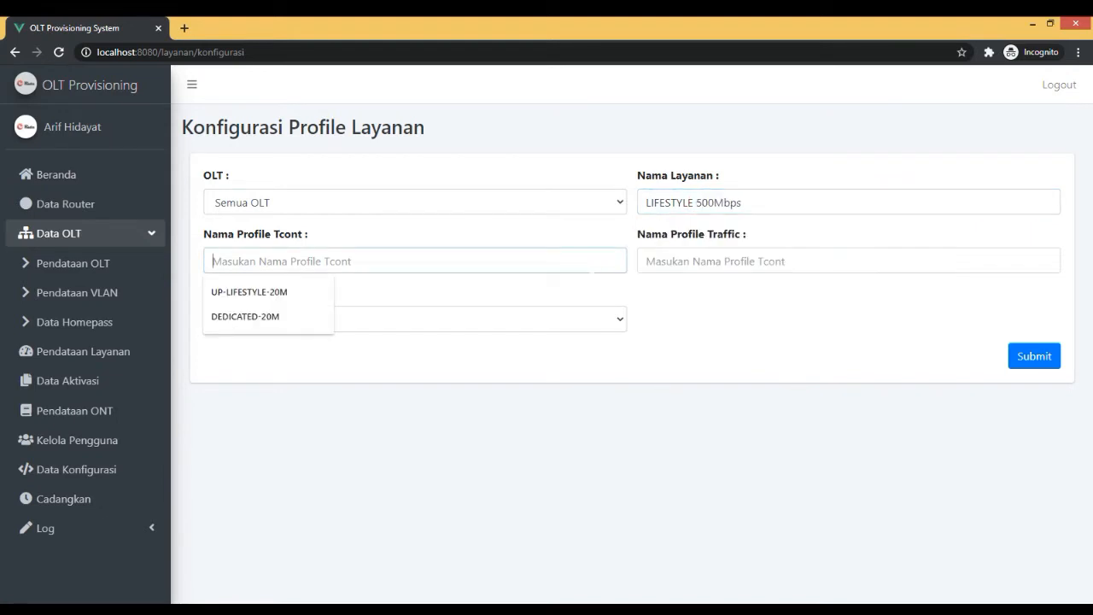
left_click(317, 293)
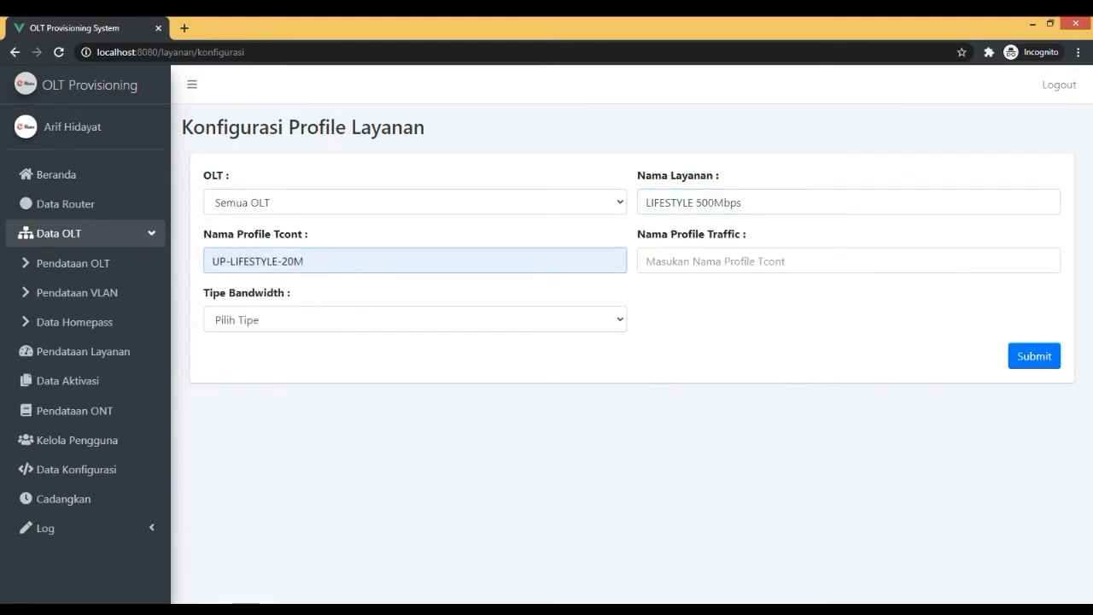
double_click(291, 261)
left_click(293, 261)
key("BackSpace")
type("50")
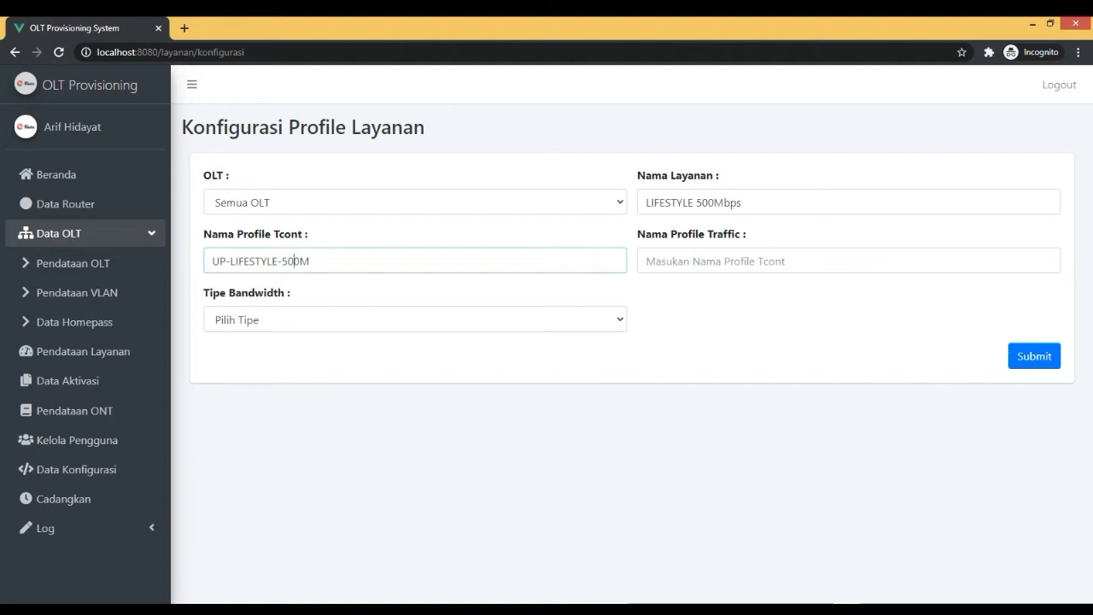
Enter DOWN-LIFESTYLE-500M as the traffic profile name by reusing the Tcont profile name with its UP prefix replaced.
triple_click(319, 260)
key("ctrl+c")
left_click(672, 261)
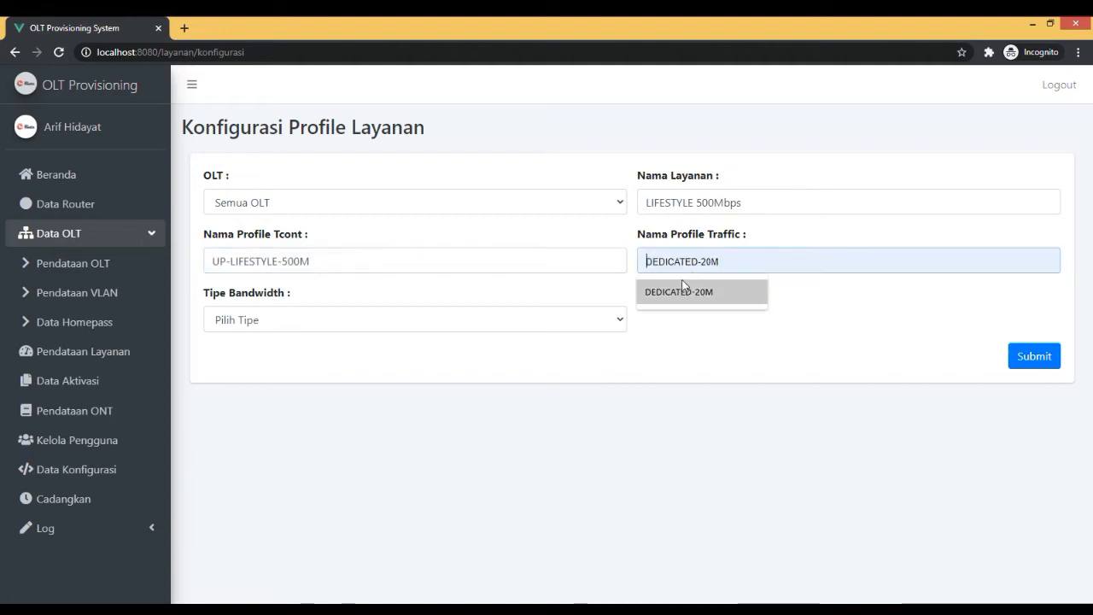
type("do")
key("BackSpace")
key("BackSpace")
type("D")
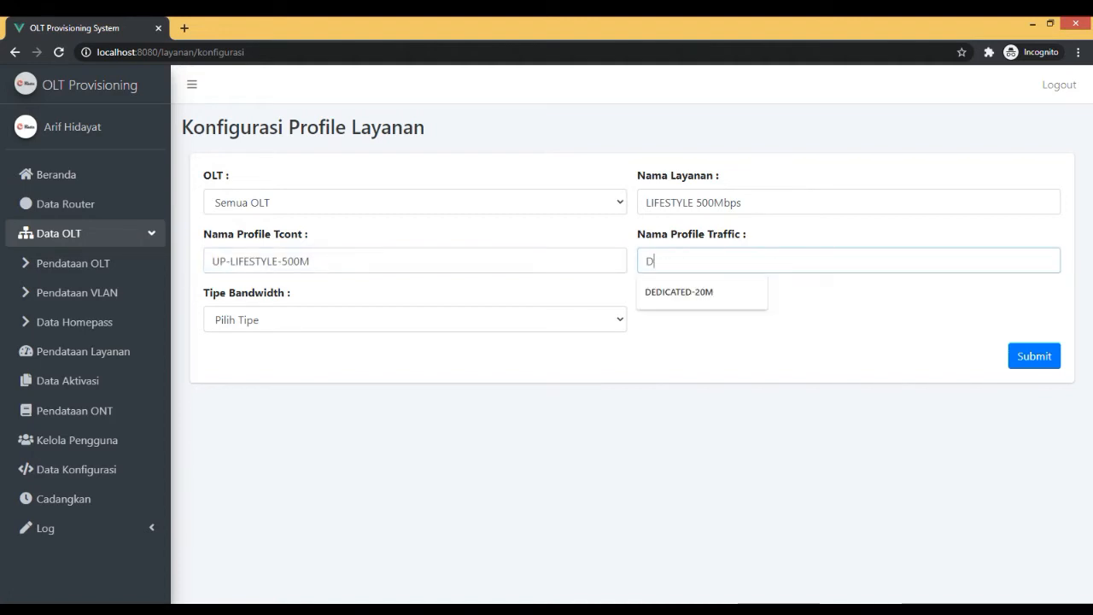
key("BackSpace")
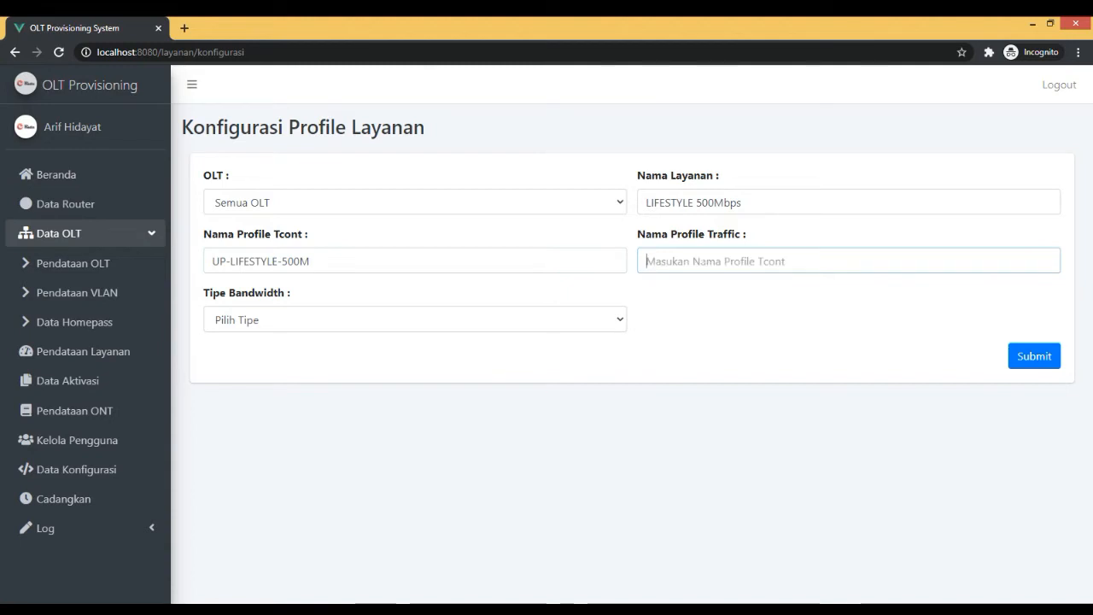
key("ctrl+v")
key("Home")
key("shift+Right")
key("shift+Right")
type("DOWN")
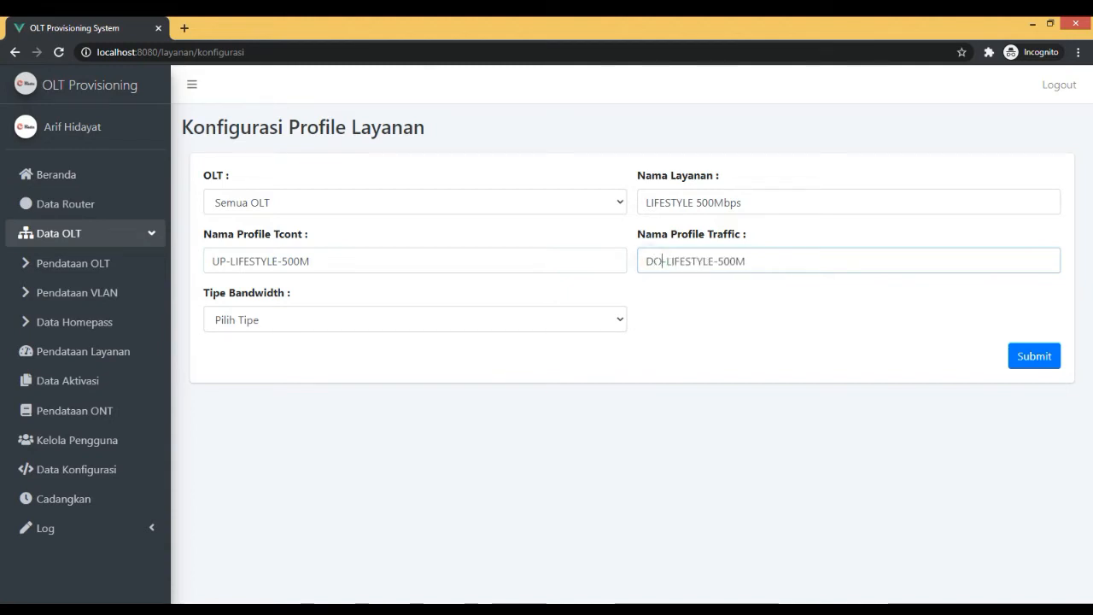
Set the bandwidth type to Type 1 Fixed Bandwidth and check its upload and download bandwidth fields.
left_click(384, 320)
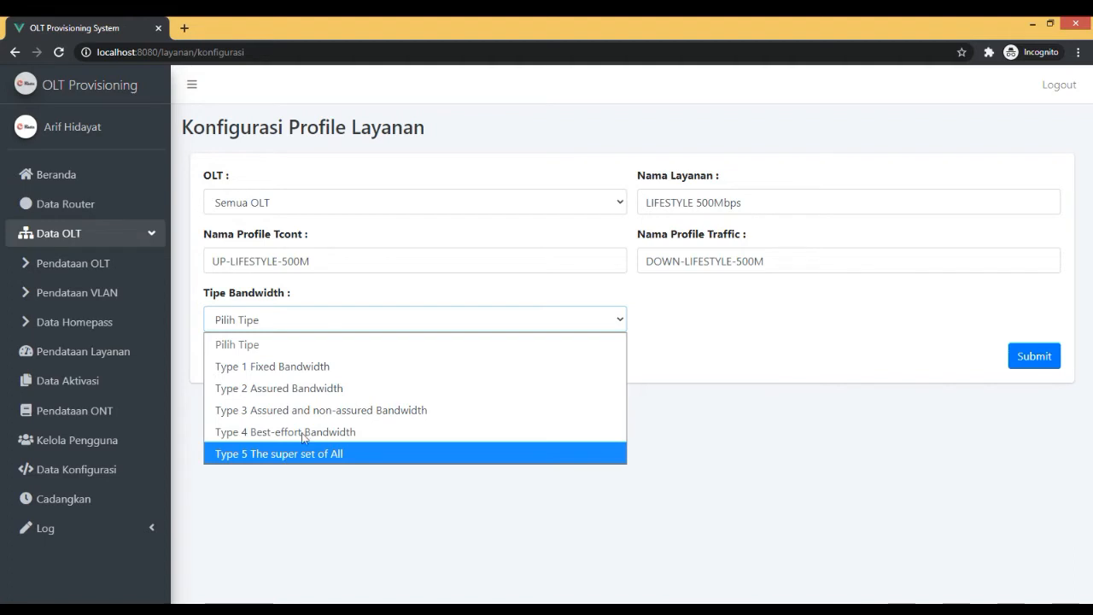
left_click(314, 367)
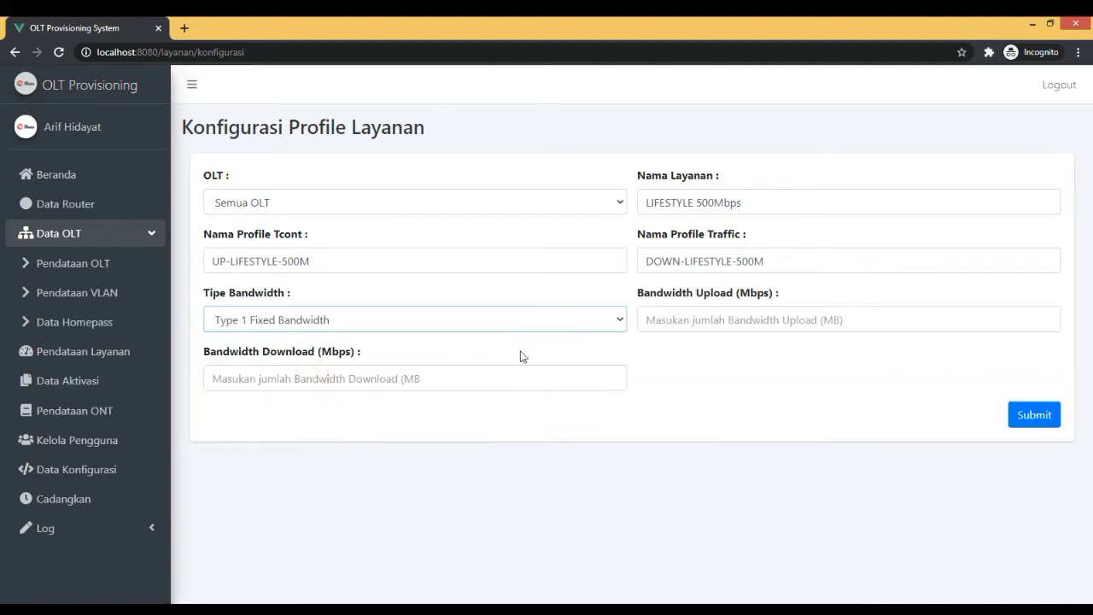
left_click(685, 319)
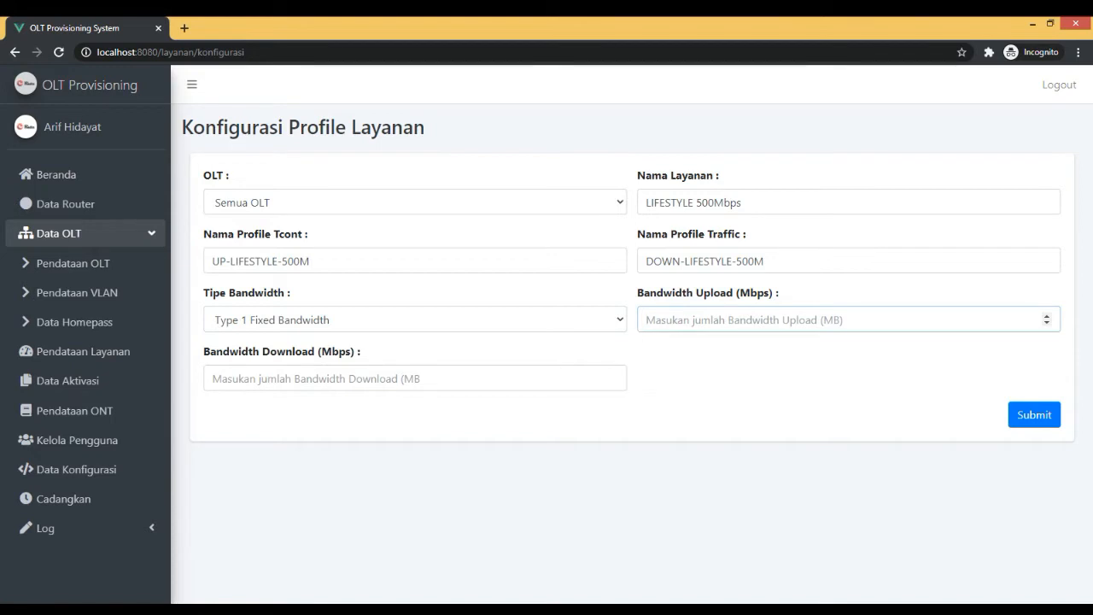
left_click(491, 378)
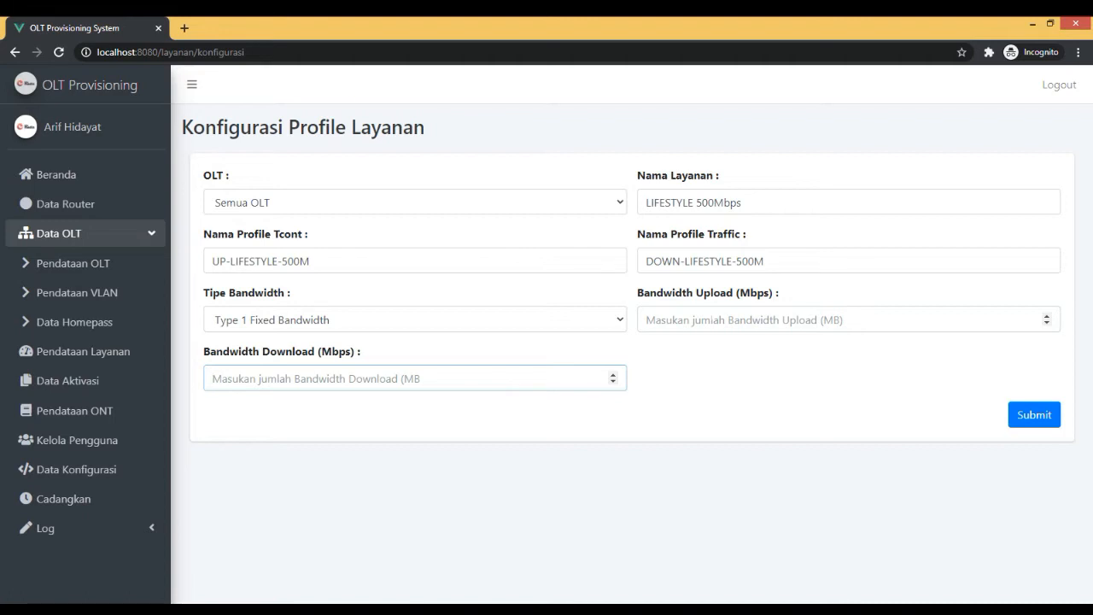
Set the bandwidth type to Type 4 Best-effort Bandwidth with a bandwidth of 500 Mbps.
left_click(589, 323)
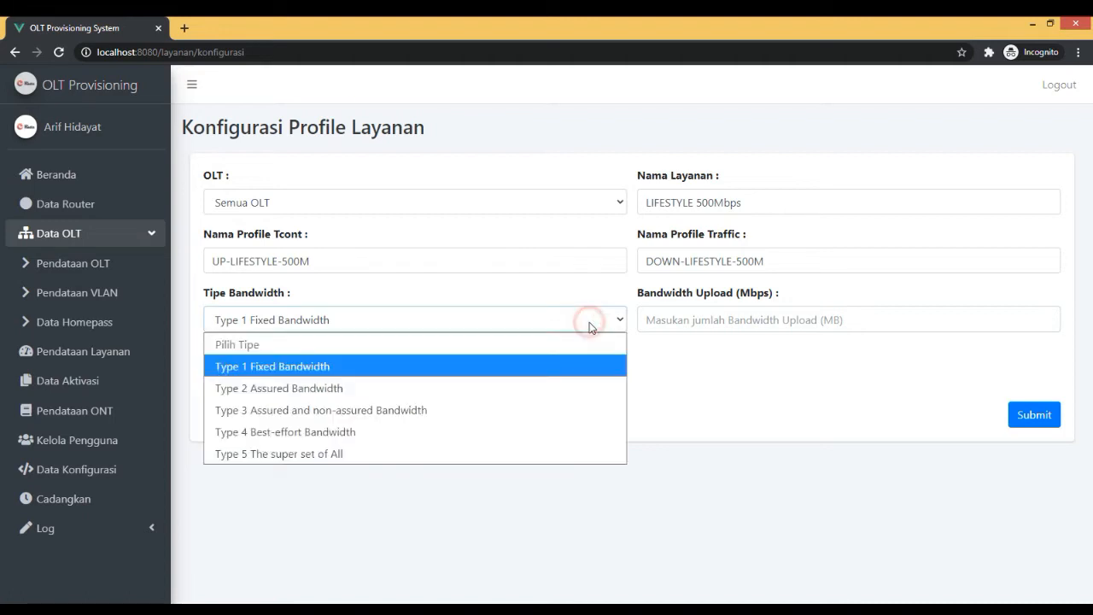
left_click(473, 435)
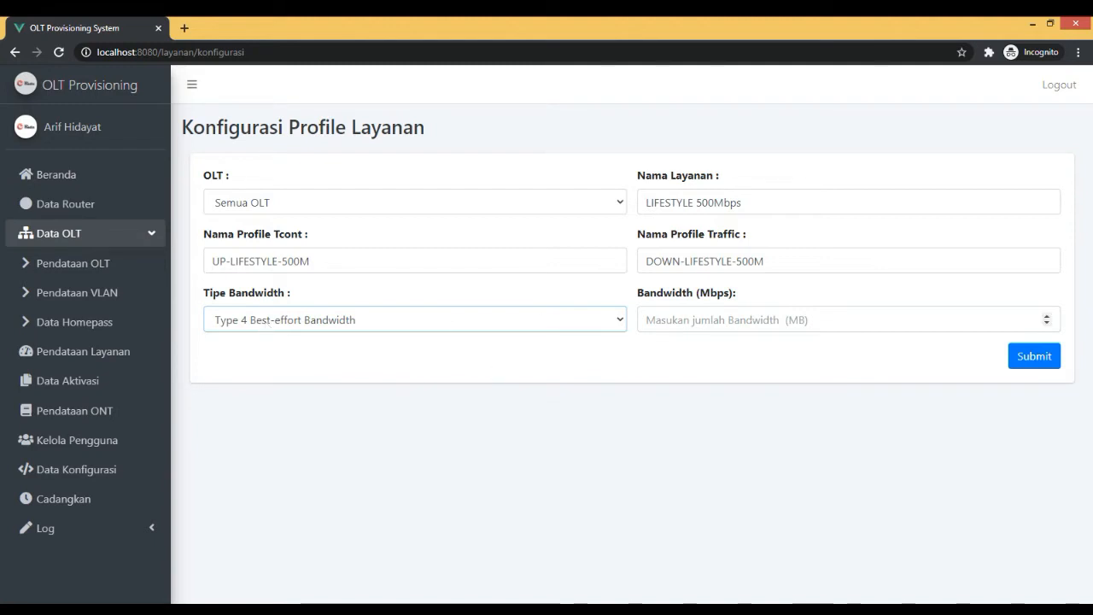
left_click(751, 327)
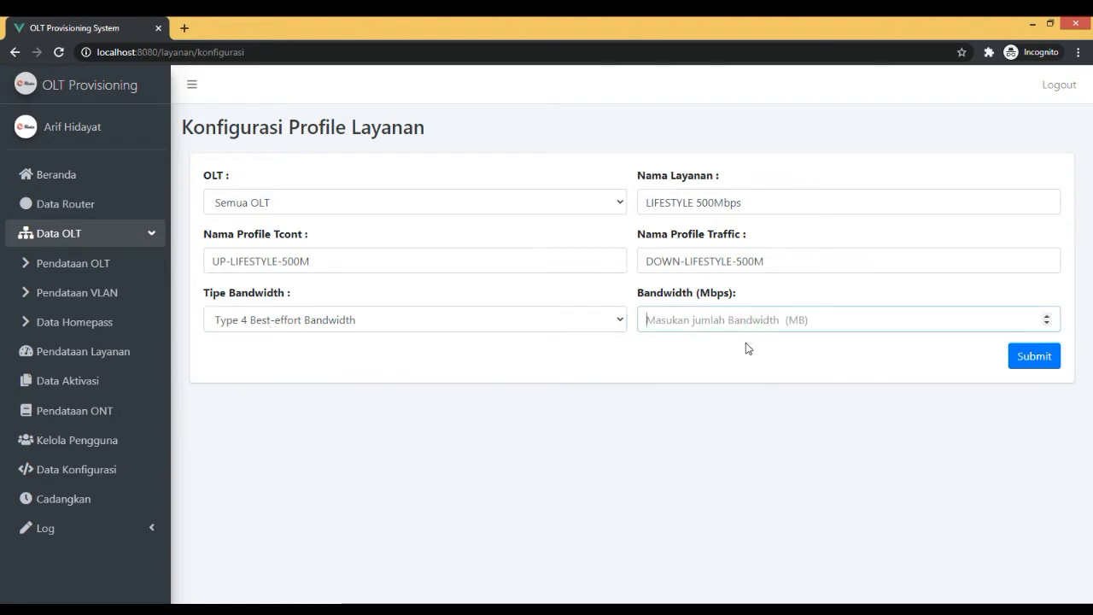
type("500")
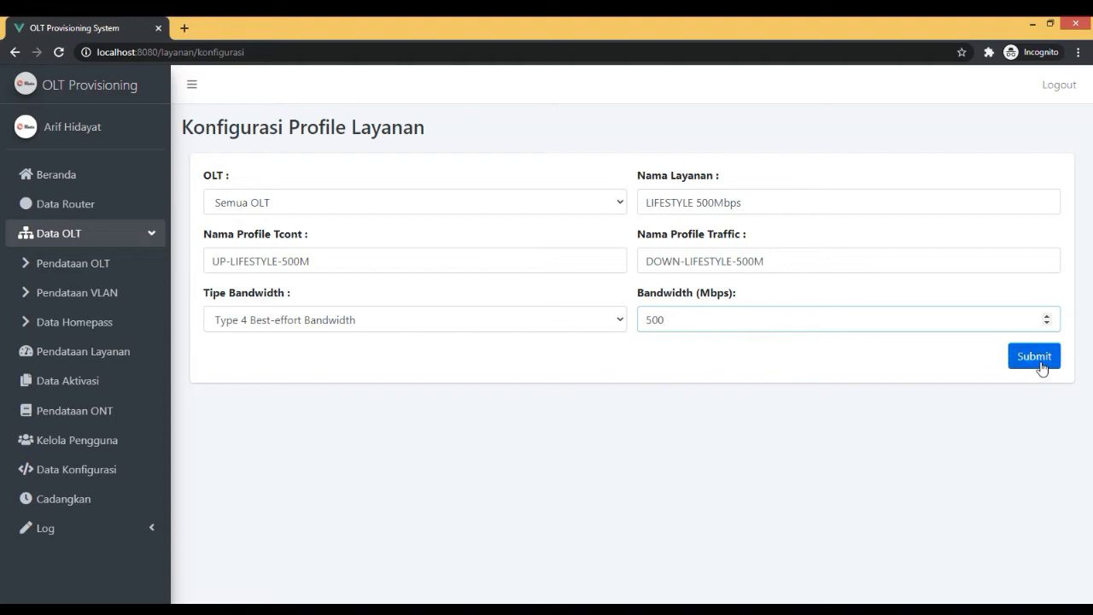
Recheck the chosen bandwidth type, submit the LIFESTYLE 500Mbps profile configuration and dismiss the confirmation.
left_click(331, 321)
left_click(328, 332)
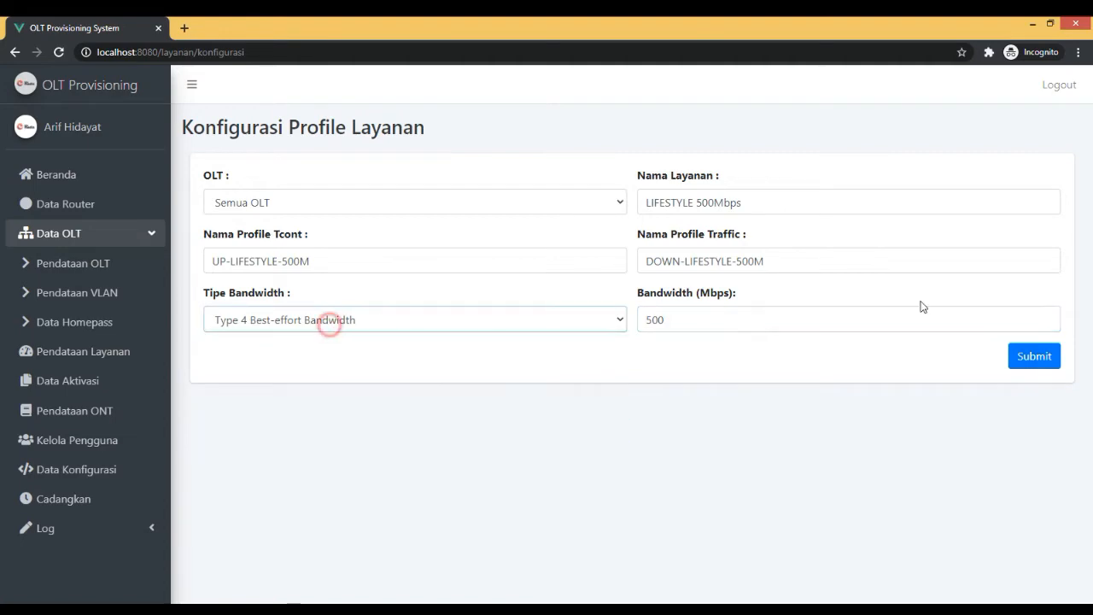
left_click(1035, 356)
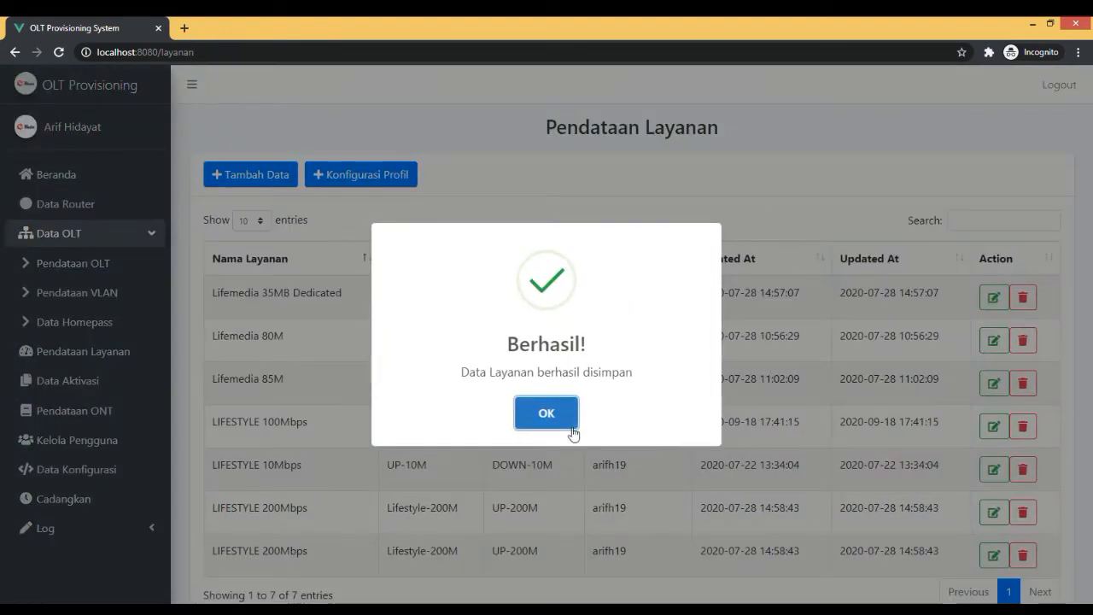
left_click(547, 413)
Check the Pendataan Layanan list for the LIFESTYLE 500Mbps service with its Tcont and traffic profiles, and close the extra browser tab.
scroll(442, 393, "down", 1)
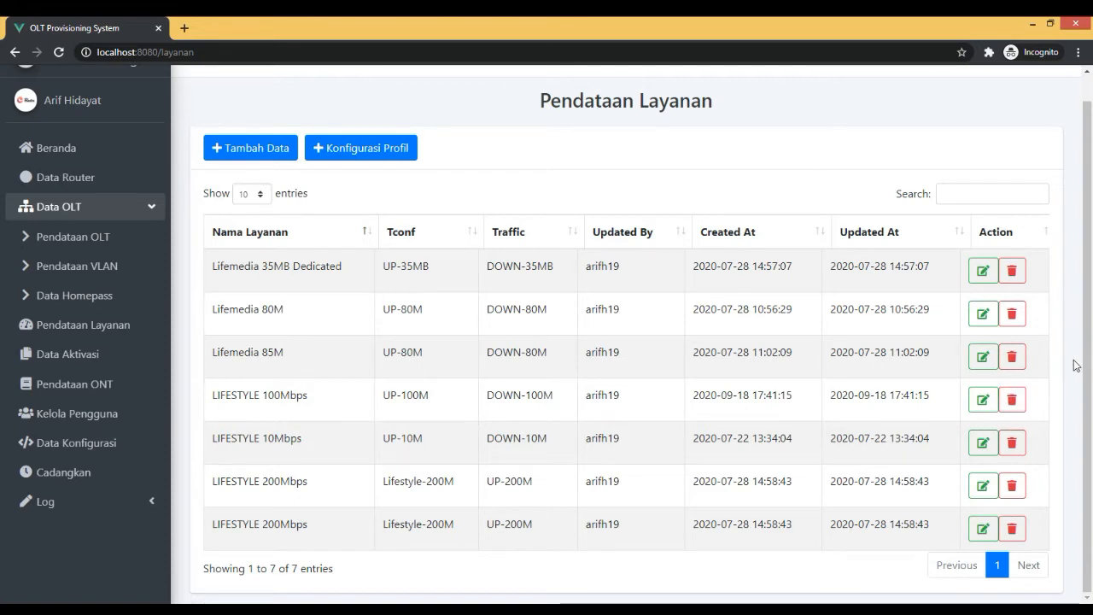
key("alt+Tab")
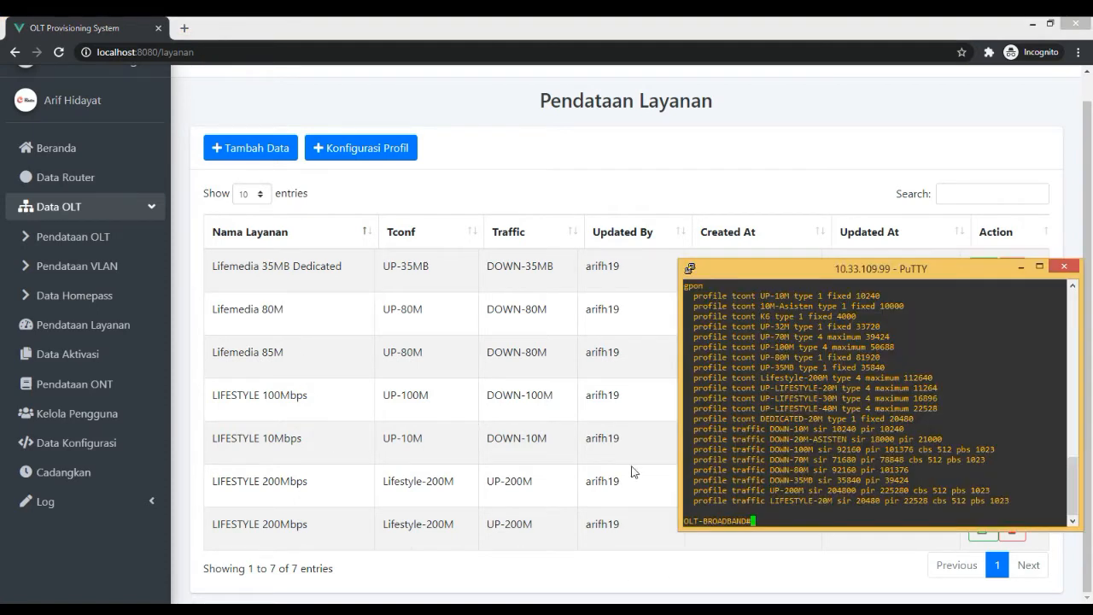
left_click(505, 491)
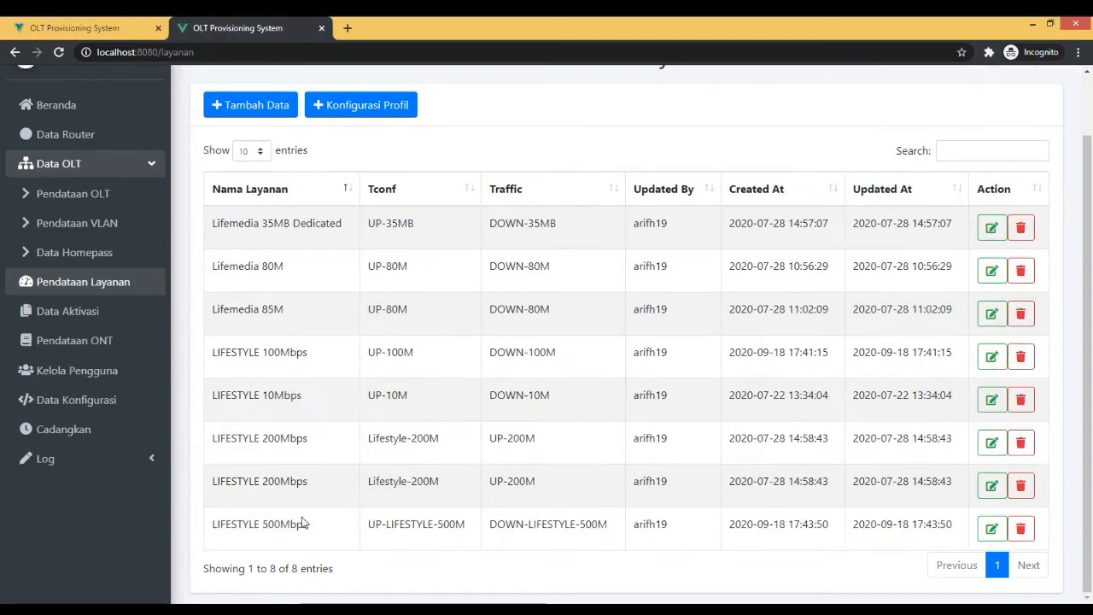
left_click_drag(208, 523, 515, 523)
scroll(410, 363, "up", 1)
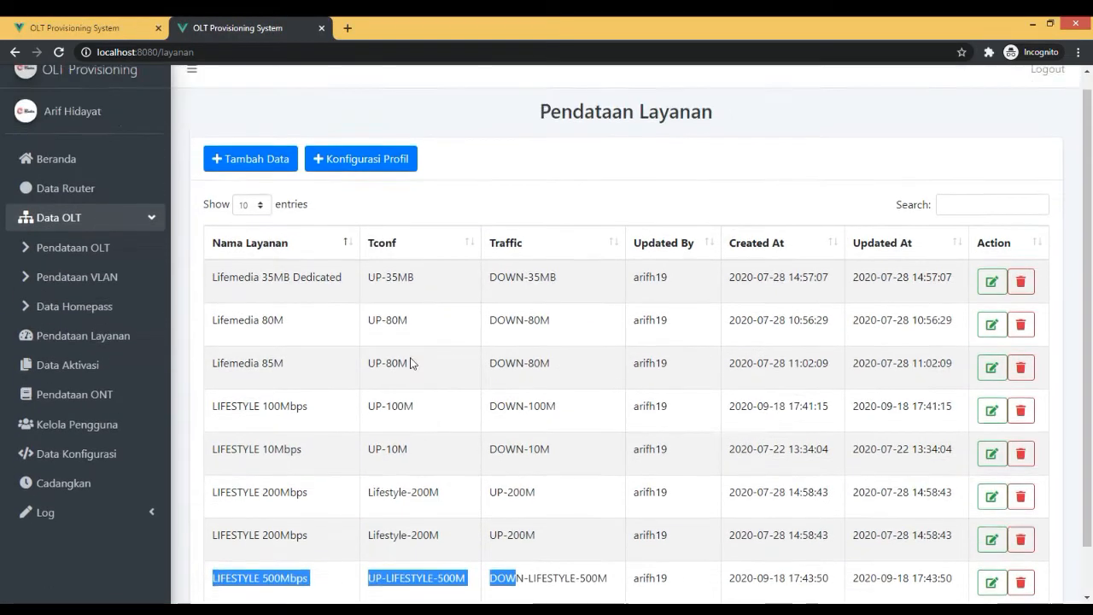
scroll(410, 363, "down", 1)
triple_click(544, 526)
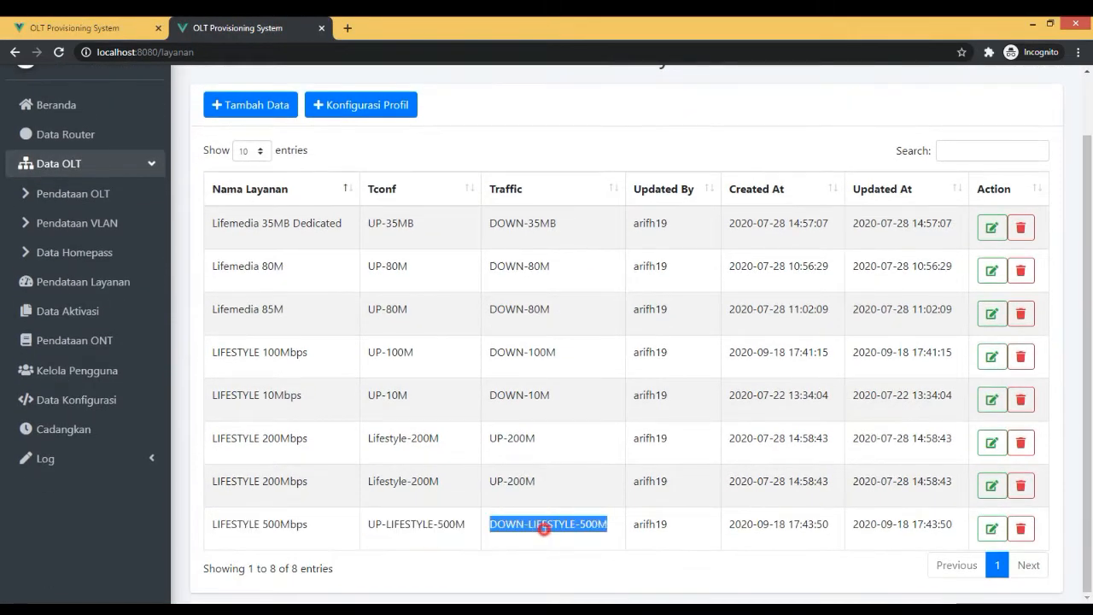
key("ctrl+w")
scroll(482, 372, "down", 1)
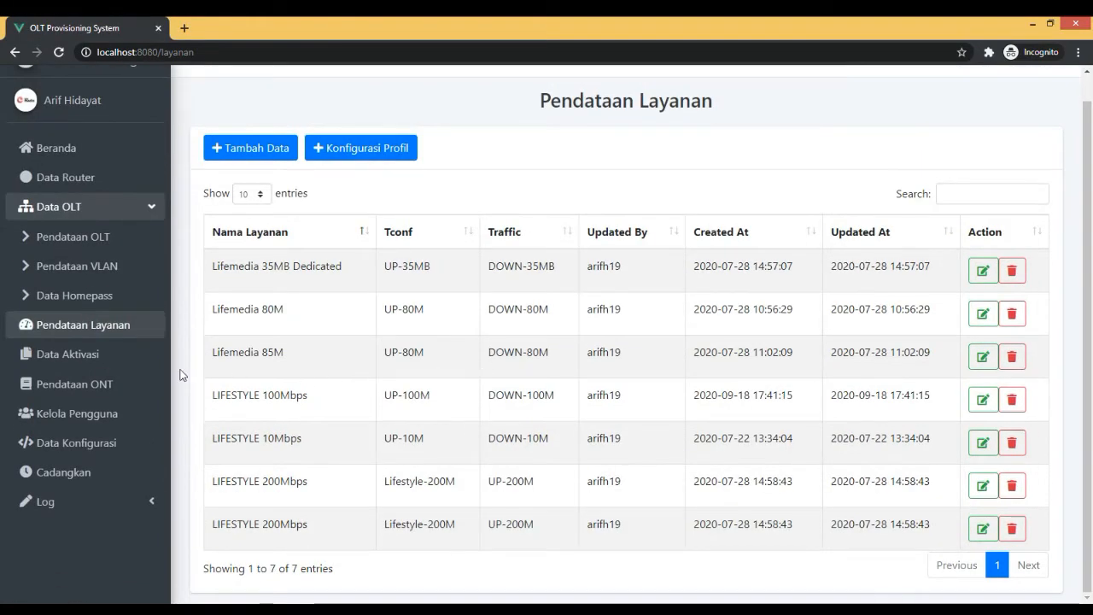
Open the Aktivasi Pelanggan form from Data Aktivasi and start on the customer number.
left_click(135, 357)
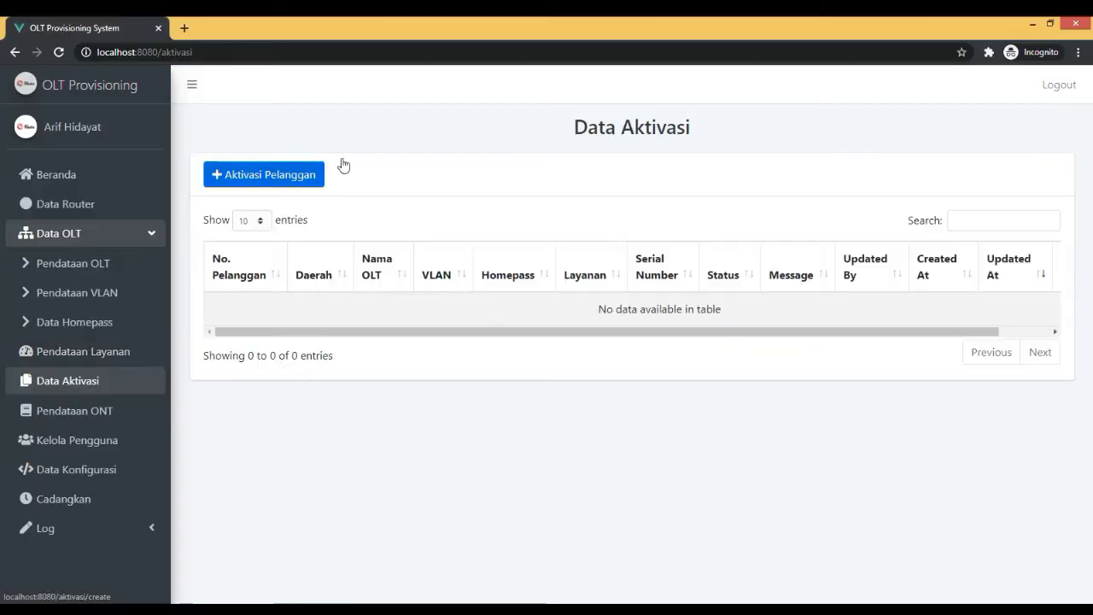
left_click(310, 176)
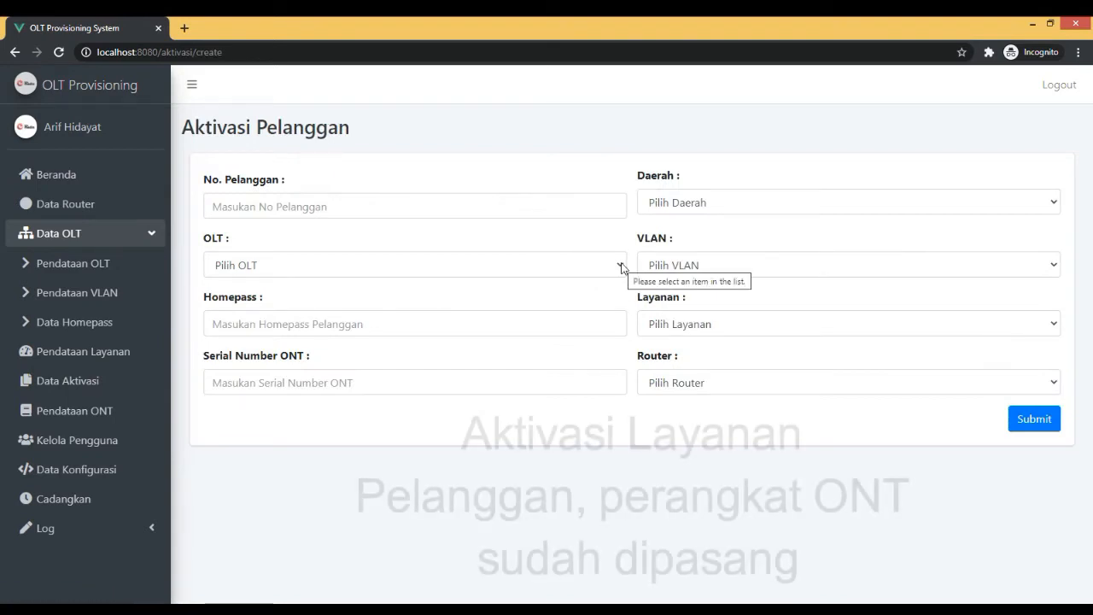
left_click(449, 210)
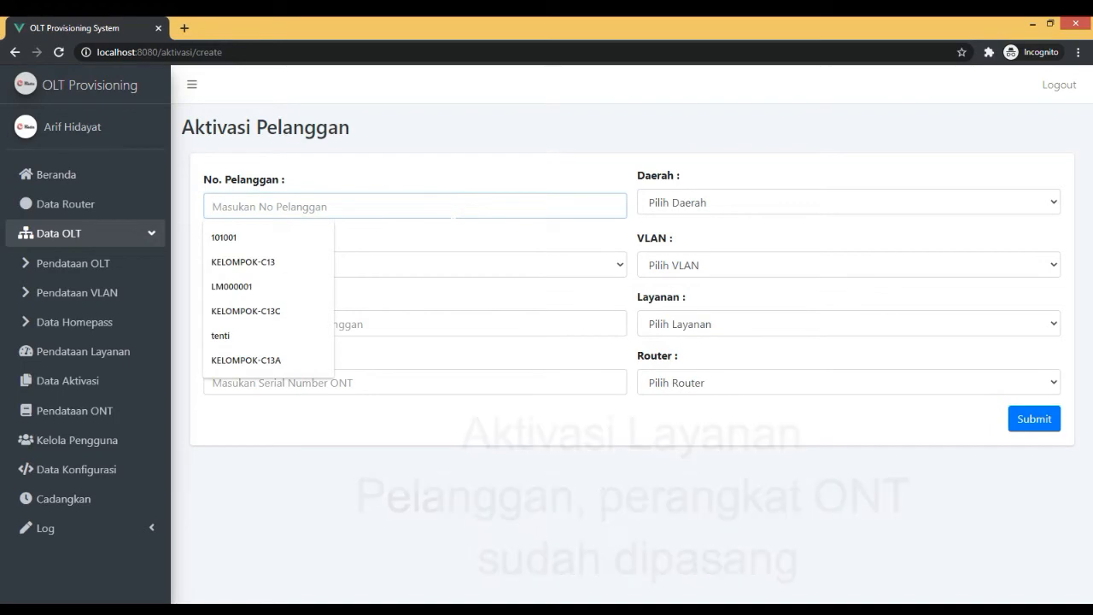
Look up the first ONT's customer number in the Word document's network topology diagram and enter it in the browser's activation form.
left_click(471, 595)
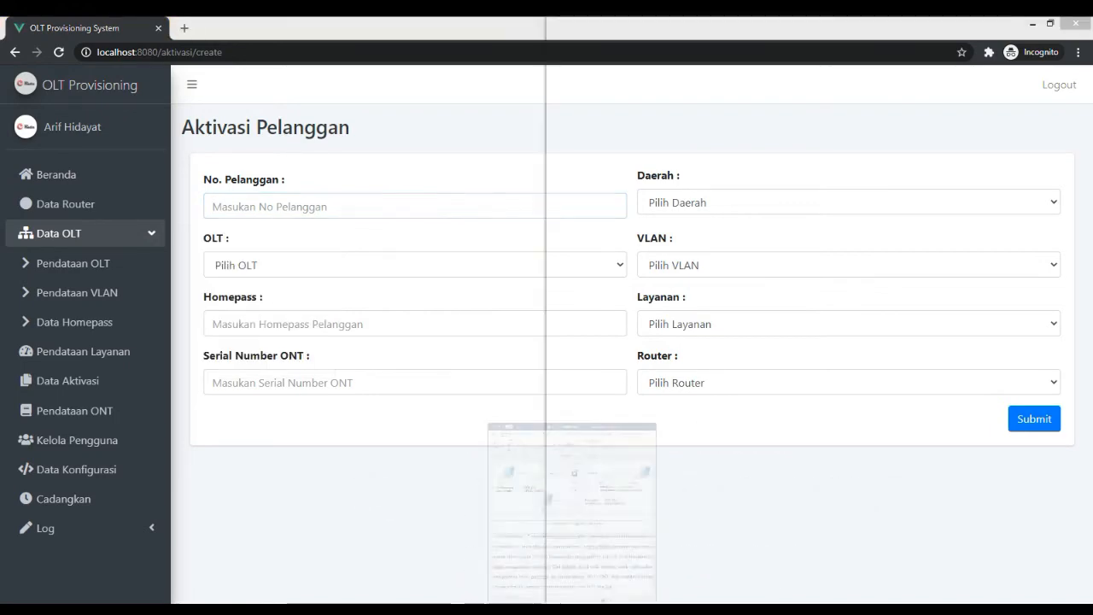
scroll(803, 258, "up", 3)
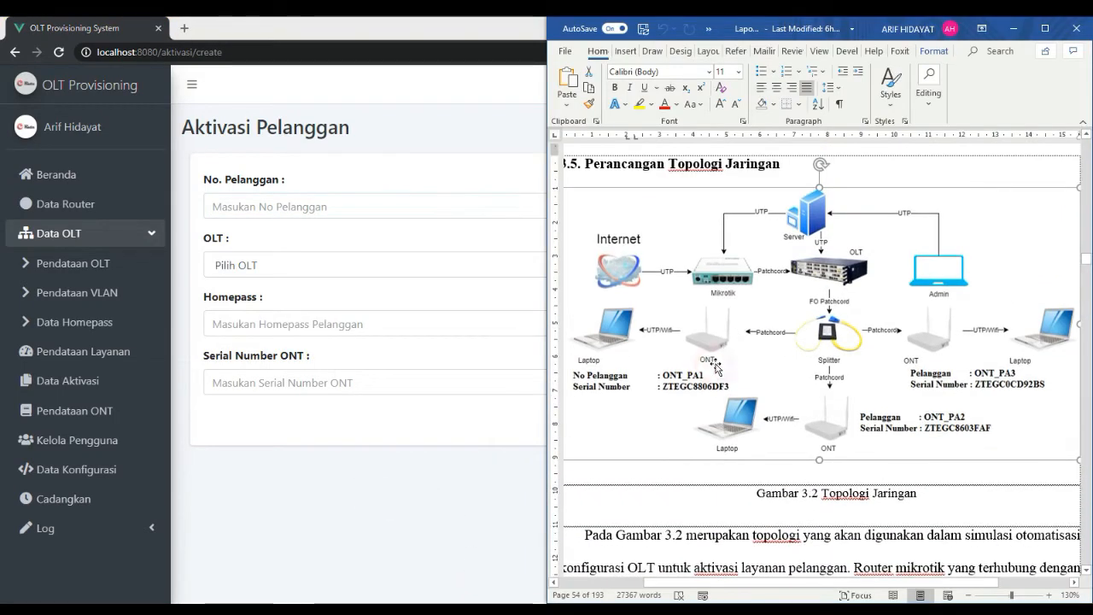
scroll(726, 351, "up", 3)
scroll(722, 325, "down", 3)
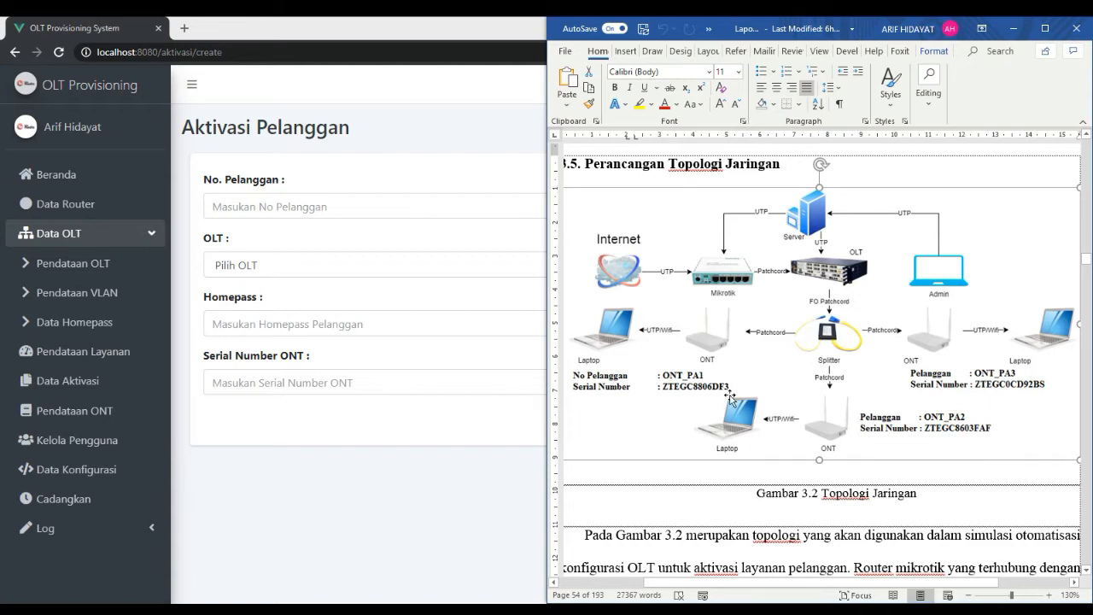
left_click(364, 214)
type("O")
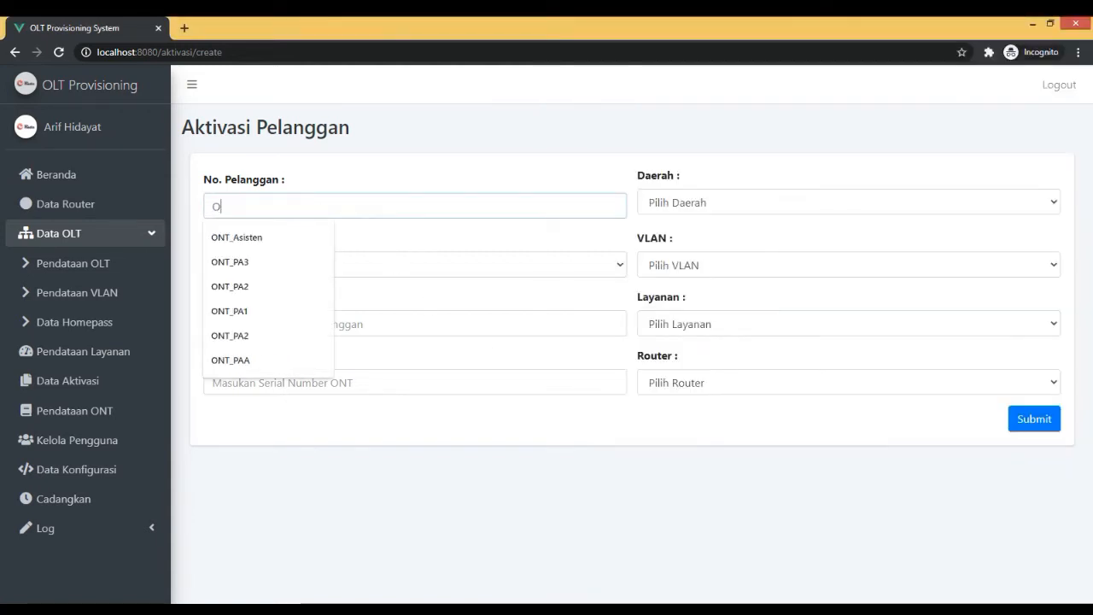
type("NT_PA1")
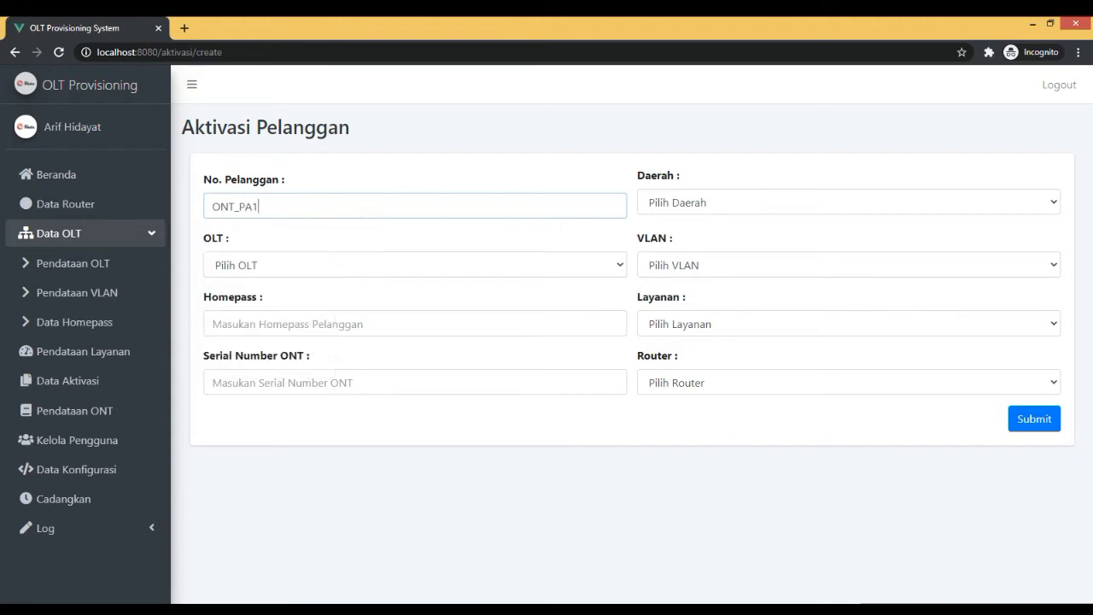
Compare the OLT choices offered for the SV and EROPA regions.
left_click(874, 205)
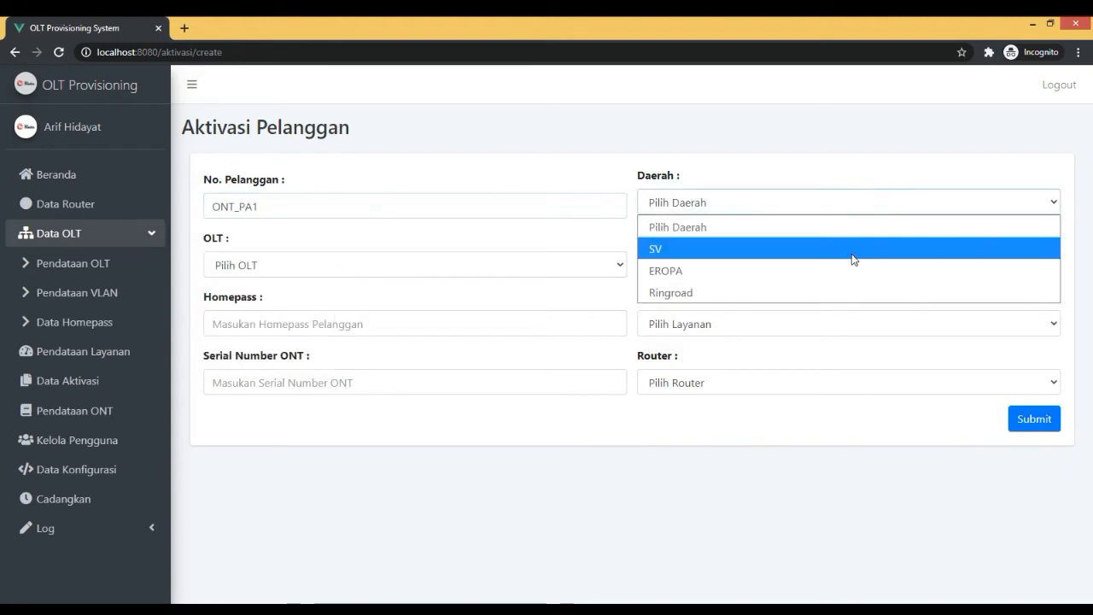
left_click(852, 251)
left_click(370, 267)
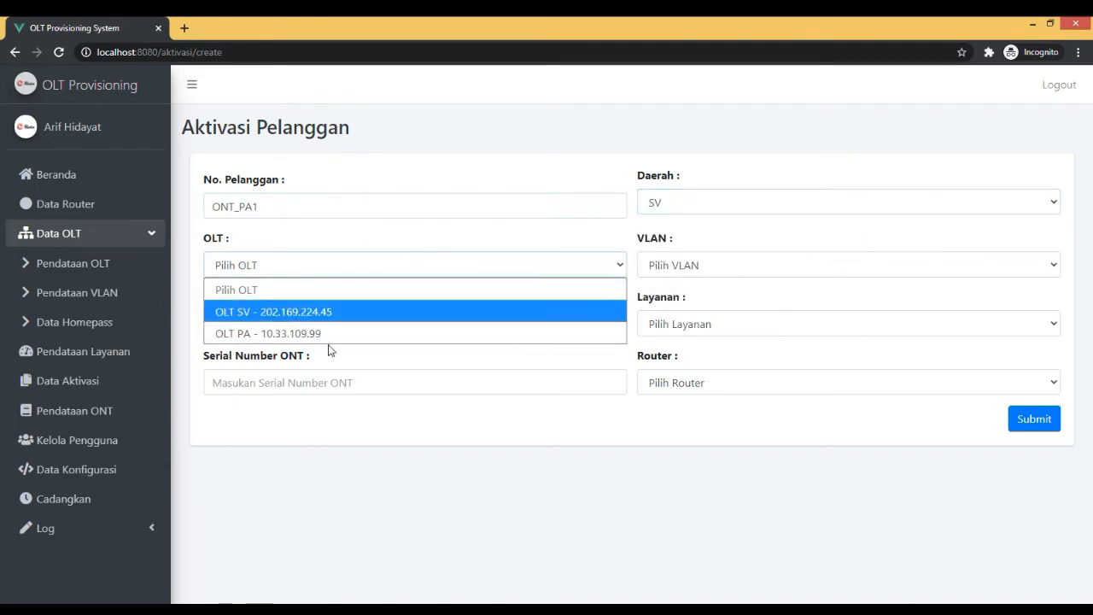
left_click(688, 210)
left_click(690, 270)
left_click(541, 263)
left_click(542, 263)
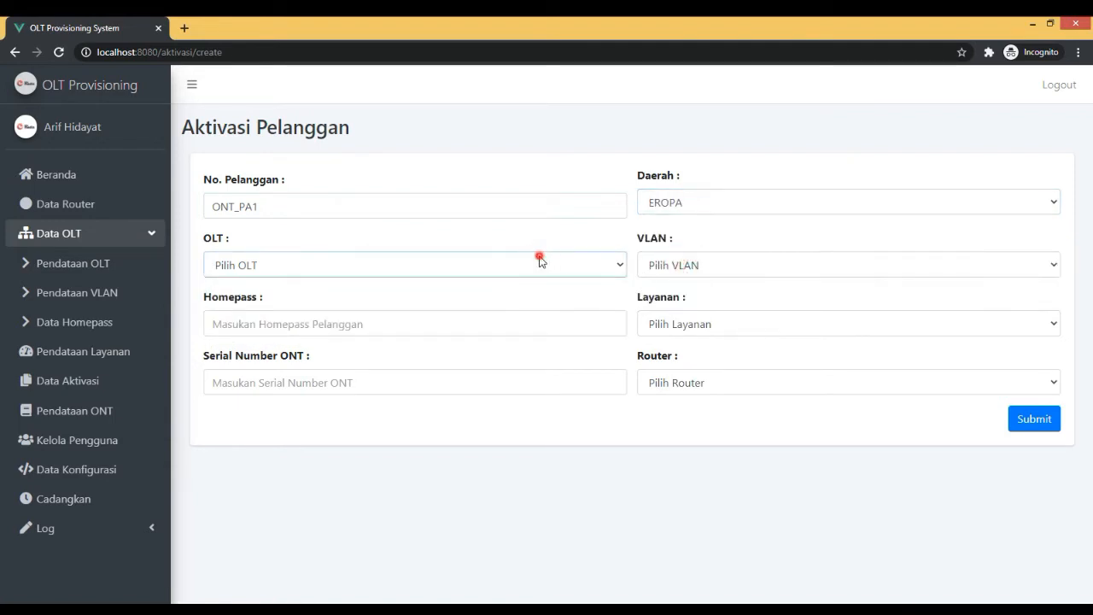
Set the activation's region to SV, its OLT to OLT PA - 10.33.109.99 and its VLAN to VLAN 113 - 113.
left_click(736, 209)
left_click(697, 248)
left_click(282, 263)
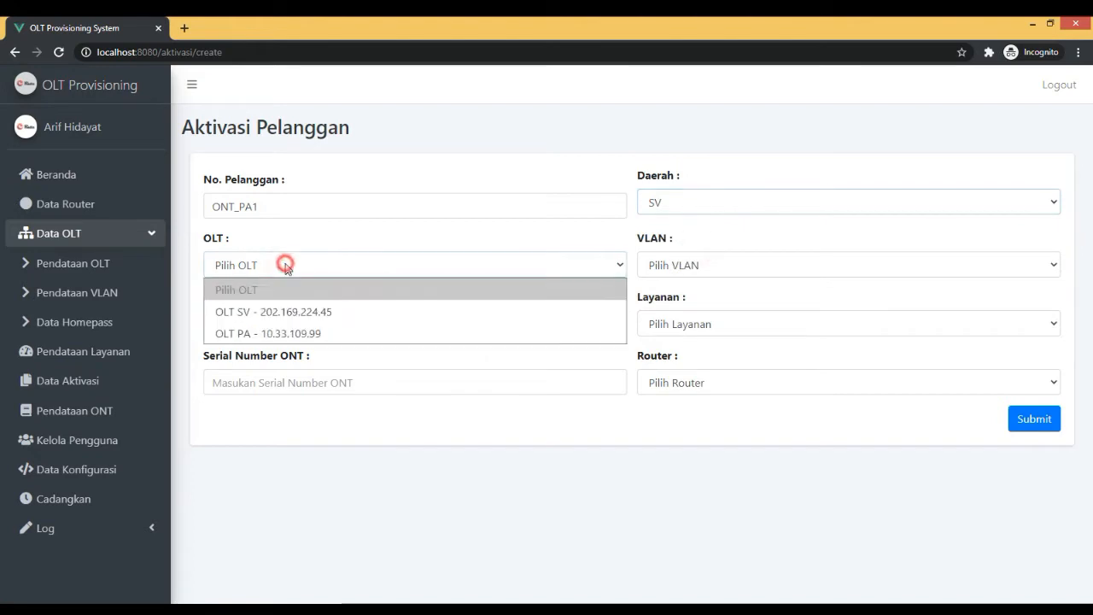
left_click(290, 334)
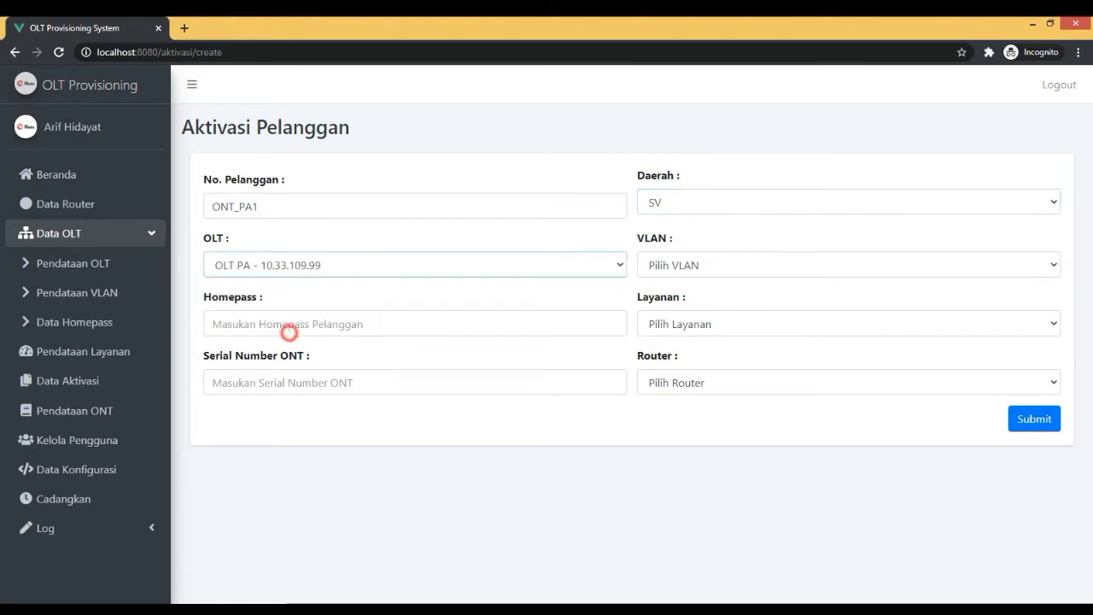
left_click(655, 268)
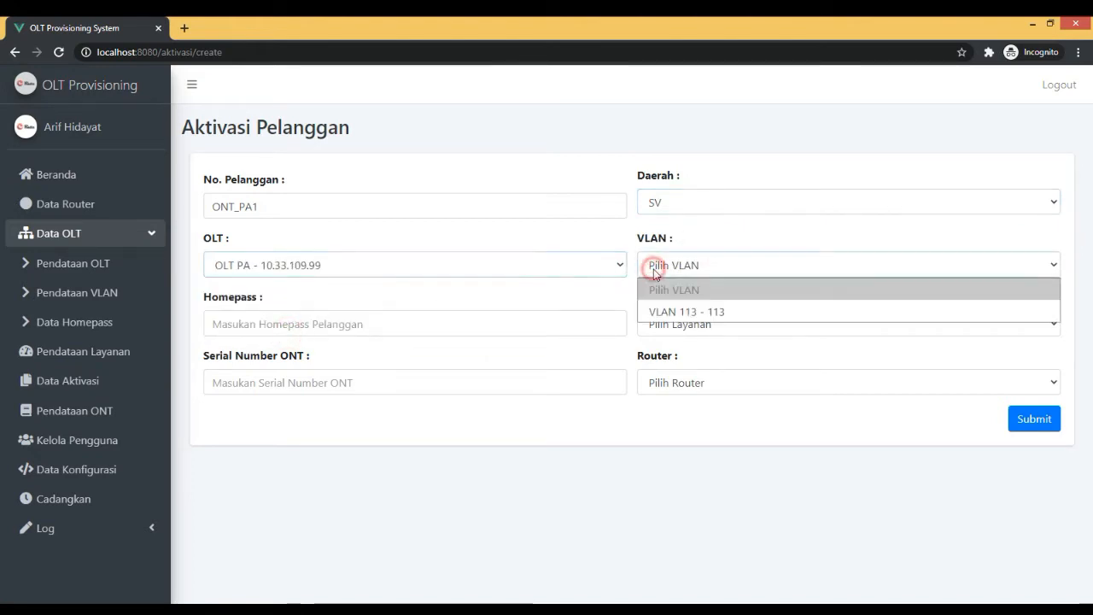
left_click(682, 314)
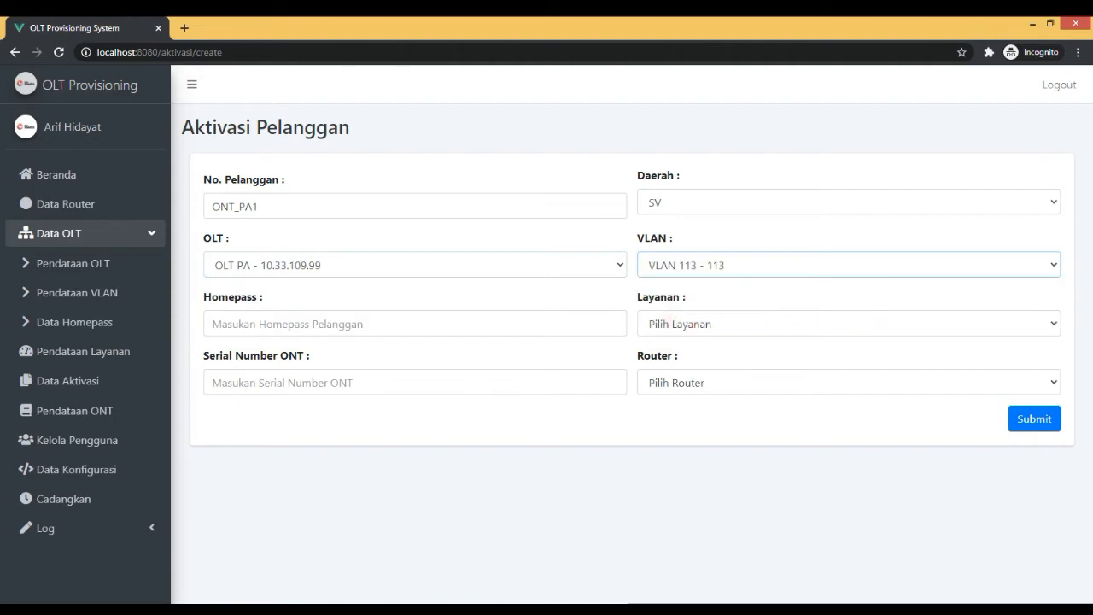
Enter STR030101-08/03 as the customer's homepass and review the code's parts.
left_click(368, 323)
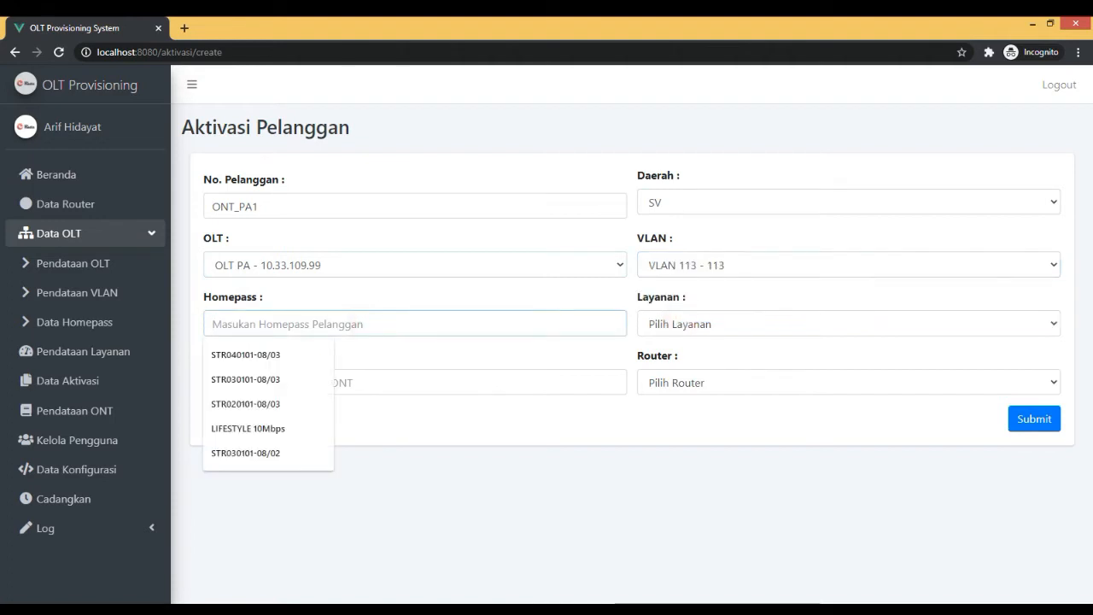
left_click(455, 290)
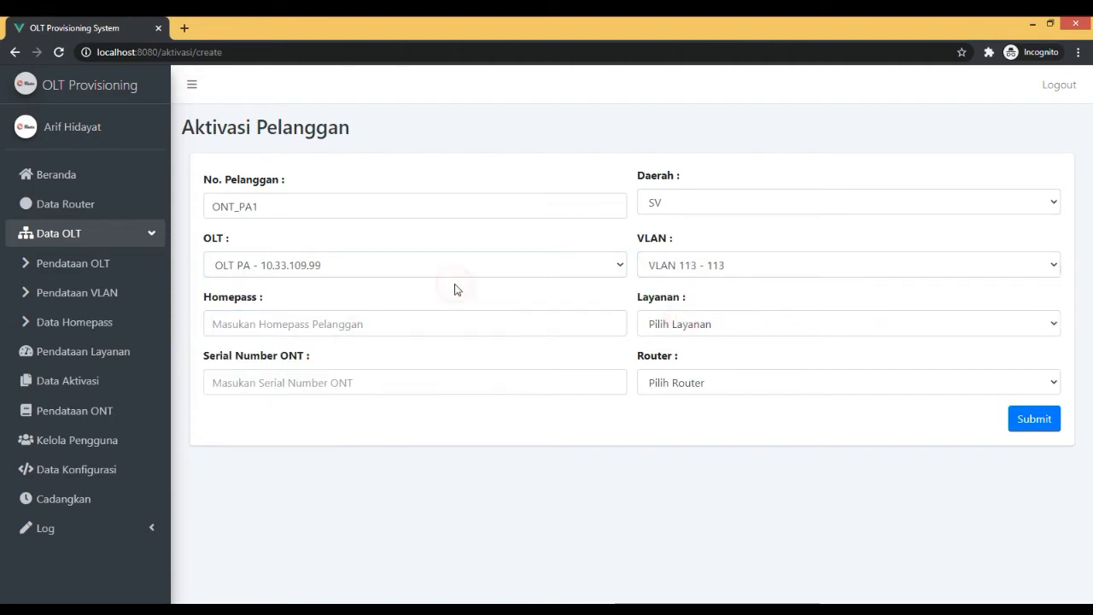
left_click(397, 324)
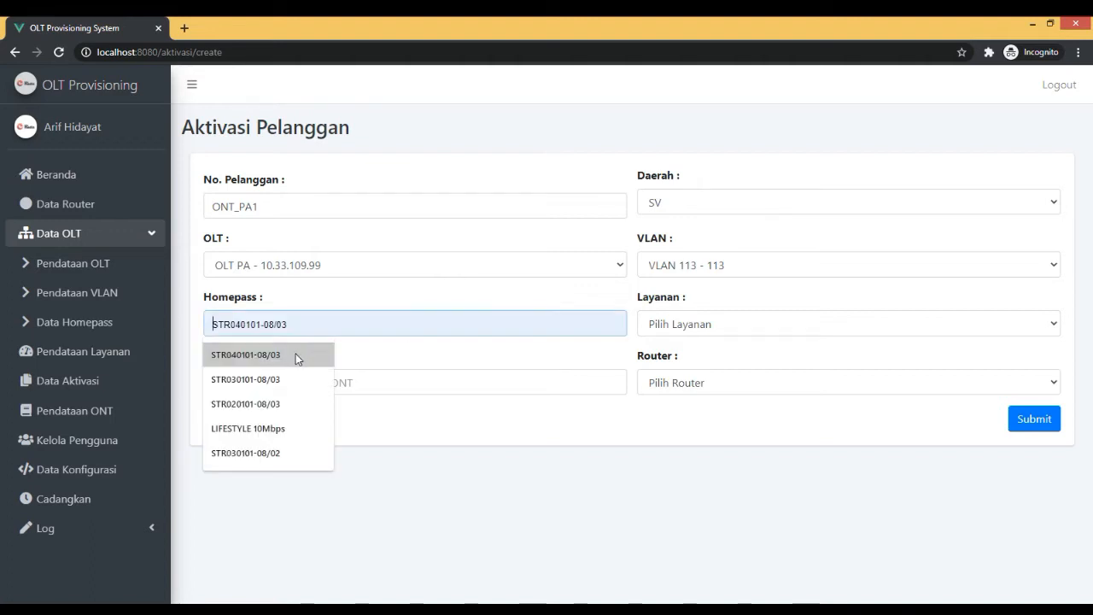
left_click(251, 381)
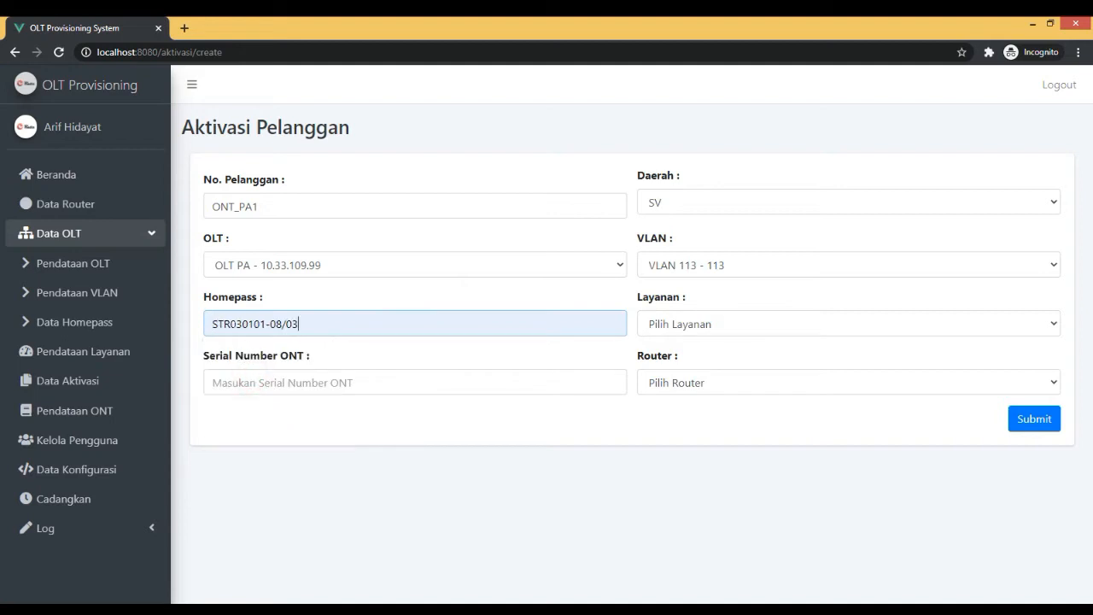
mouse_move(231, 325)
left_mouse_down()
mouse_move(198, 327)
mouse_move(237, 324)
mouse_move(224, 324)
left_mouse_up()
left_click(267, 323)
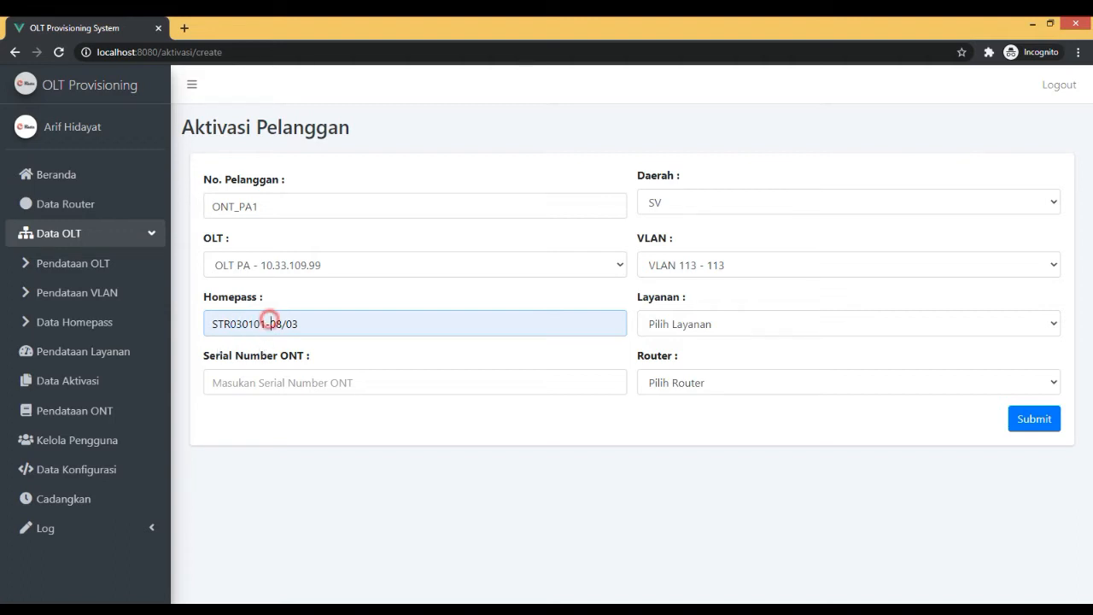
Check homepass 03's interface in Data Homepass and the service list in Pendataan Layanan using a second browser tab, and return to the activation form.
right_click(65, 318)
left_click(102, 324)
left_click(215, 28)
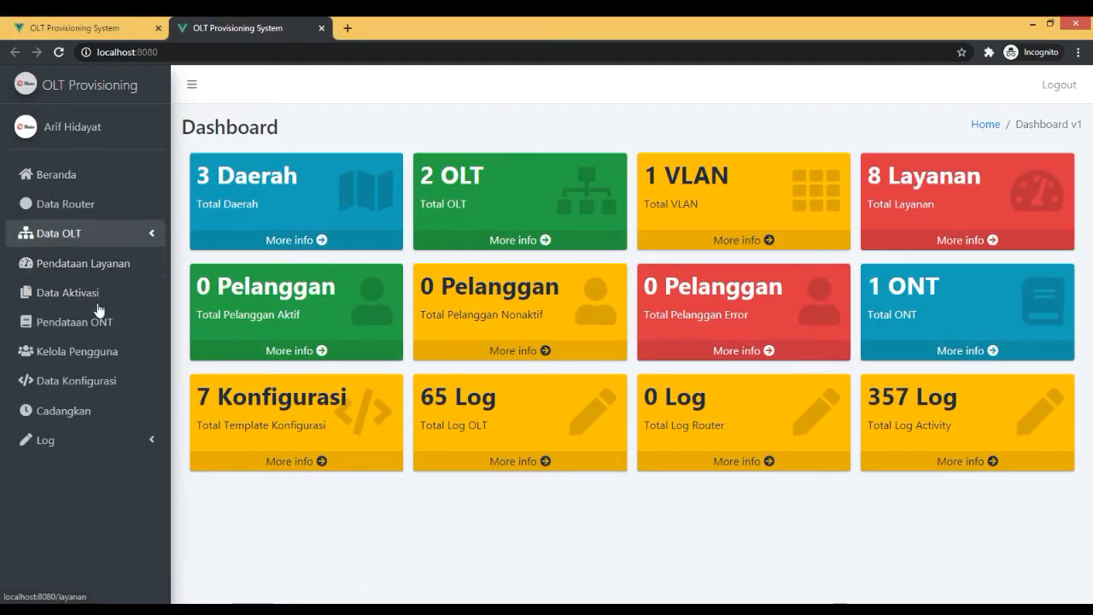
left_click(96, 234)
left_click(101, 326)
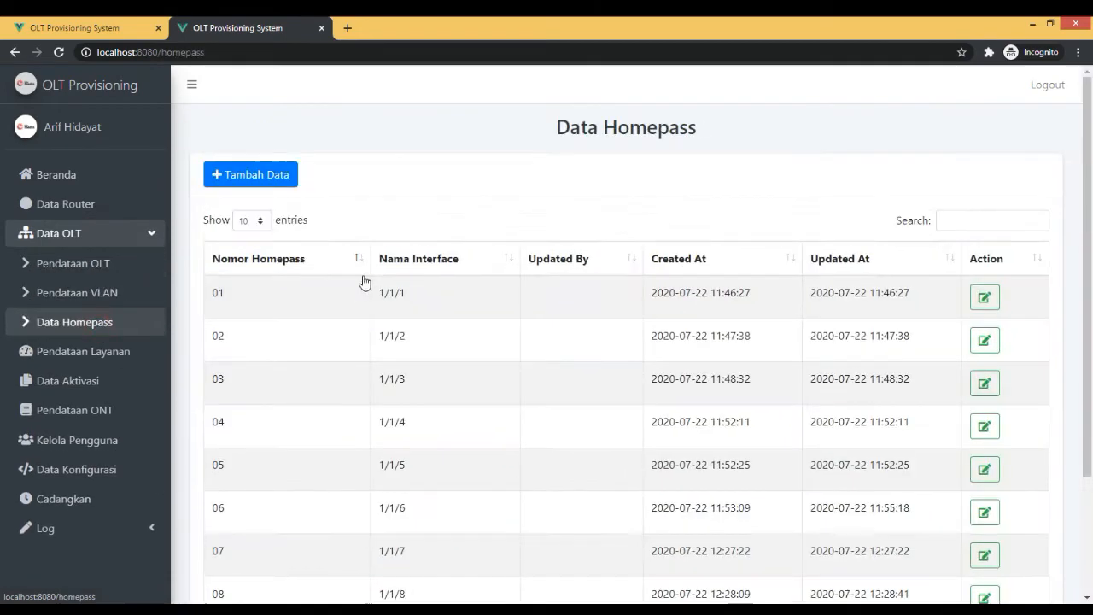
left_click_drag(404, 381, 376, 379)
left_click(116, 352)
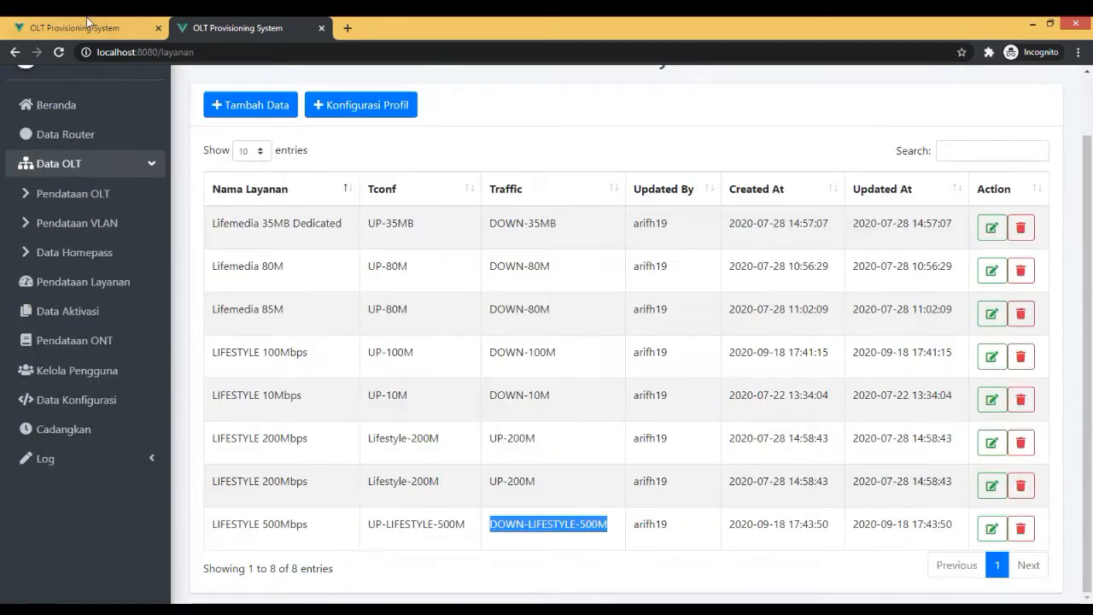
left_click(83, 24)
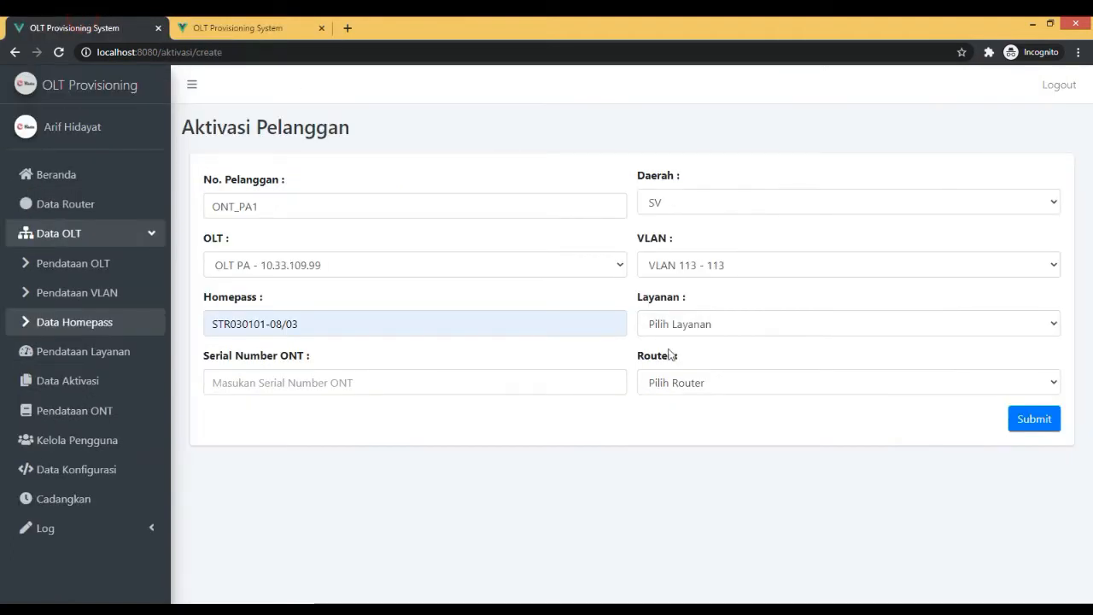
Set the customer's service to LIFESTYLE 500Mbps in the activation form.
left_click(696, 333)
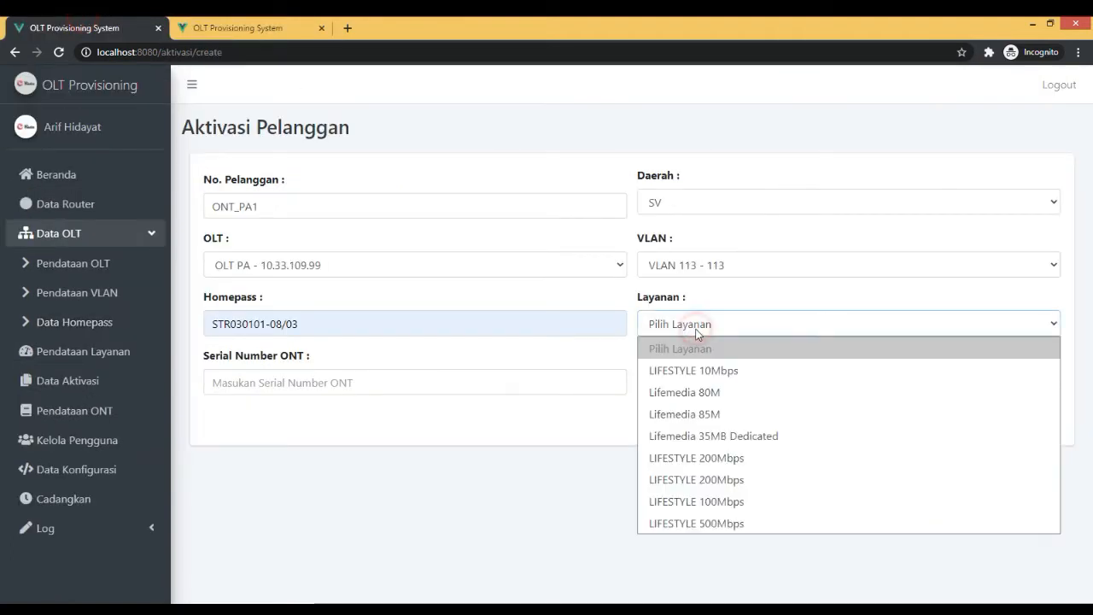
left_click(730, 522)
left_click(712, 329)
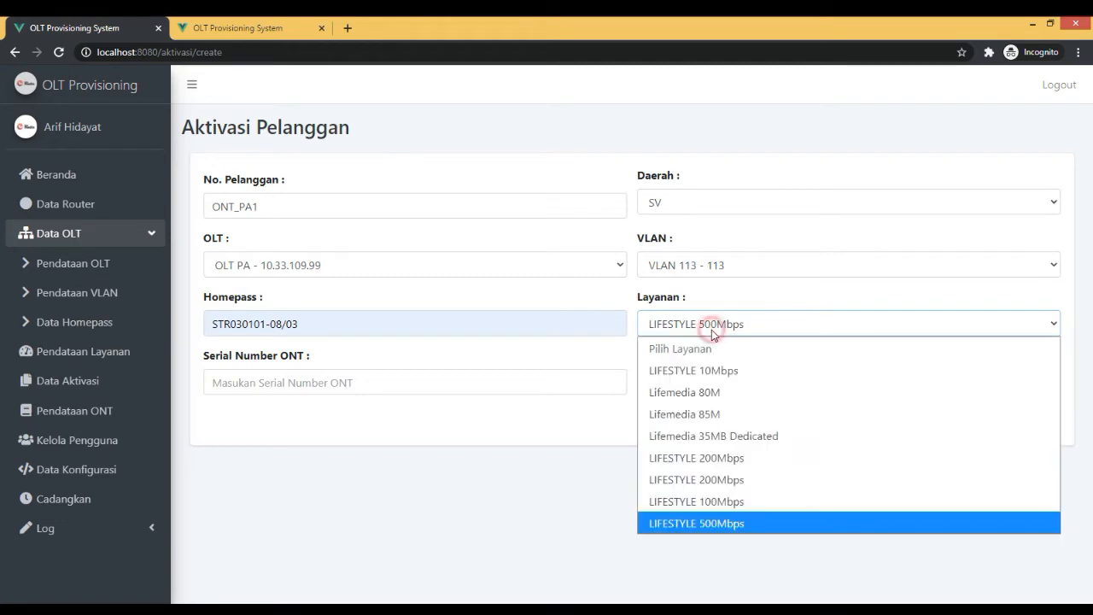
left_click(738, 495)
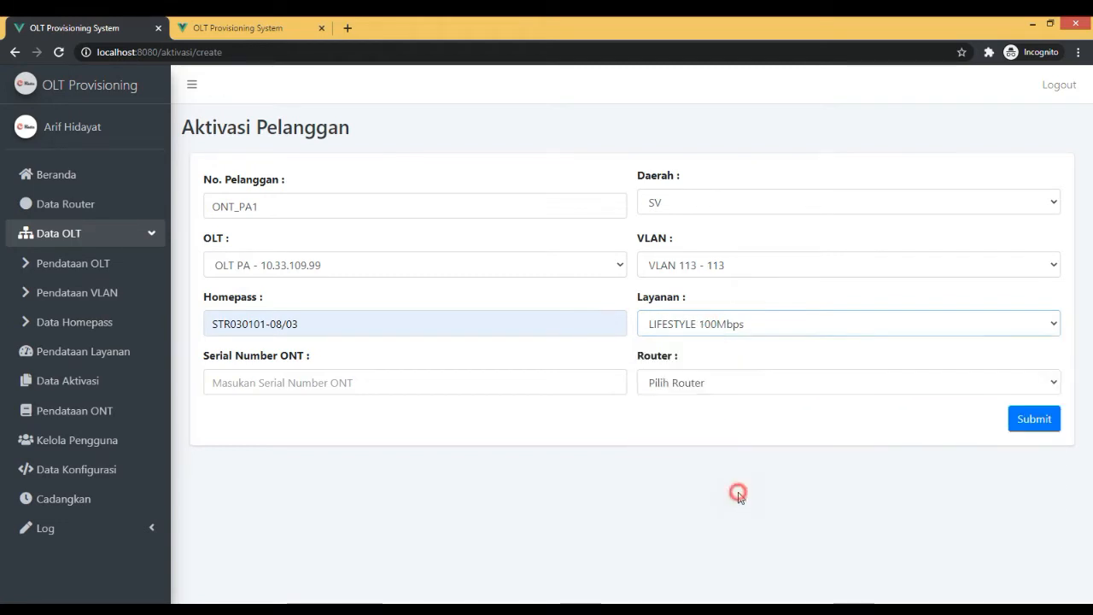
left_click(394, 384)
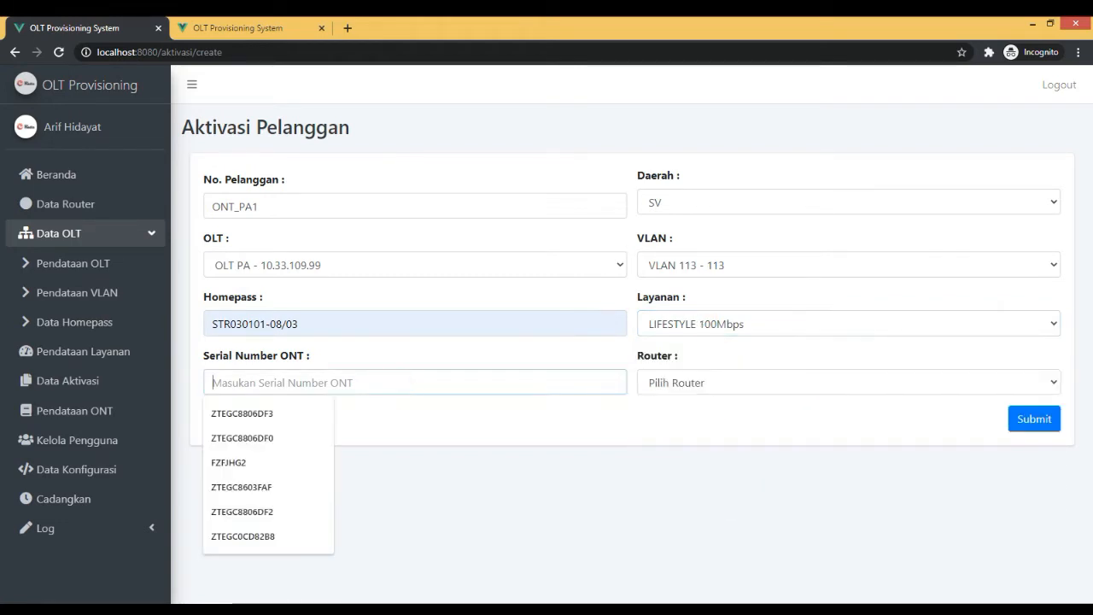
left_click(655, 331)
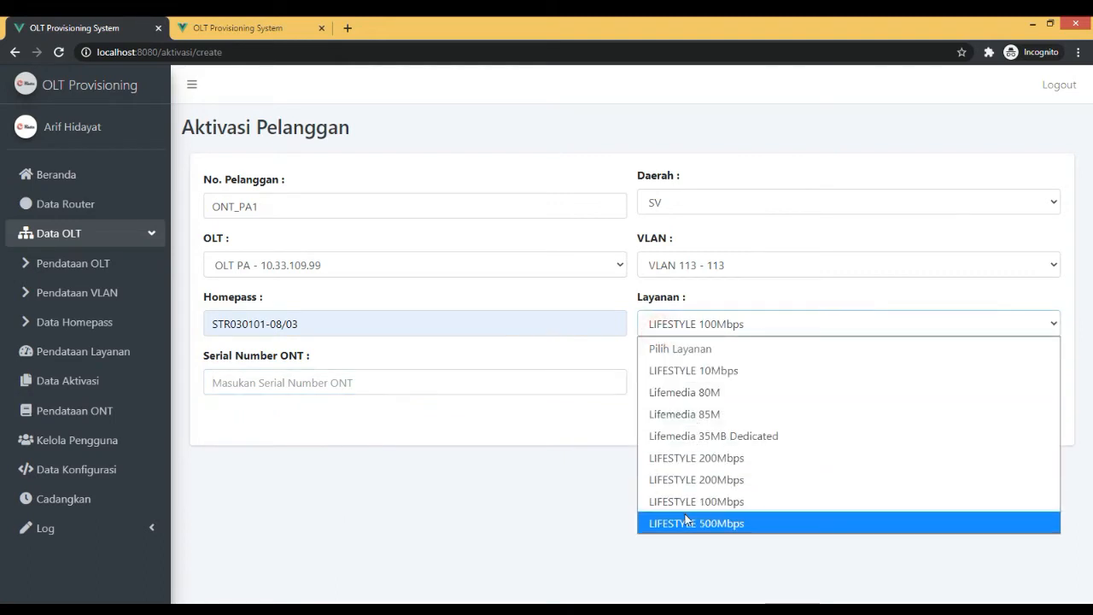
left_click(683, 504)
left_click(660, 333)
left_click(683, 522)
left_click(442, 389)
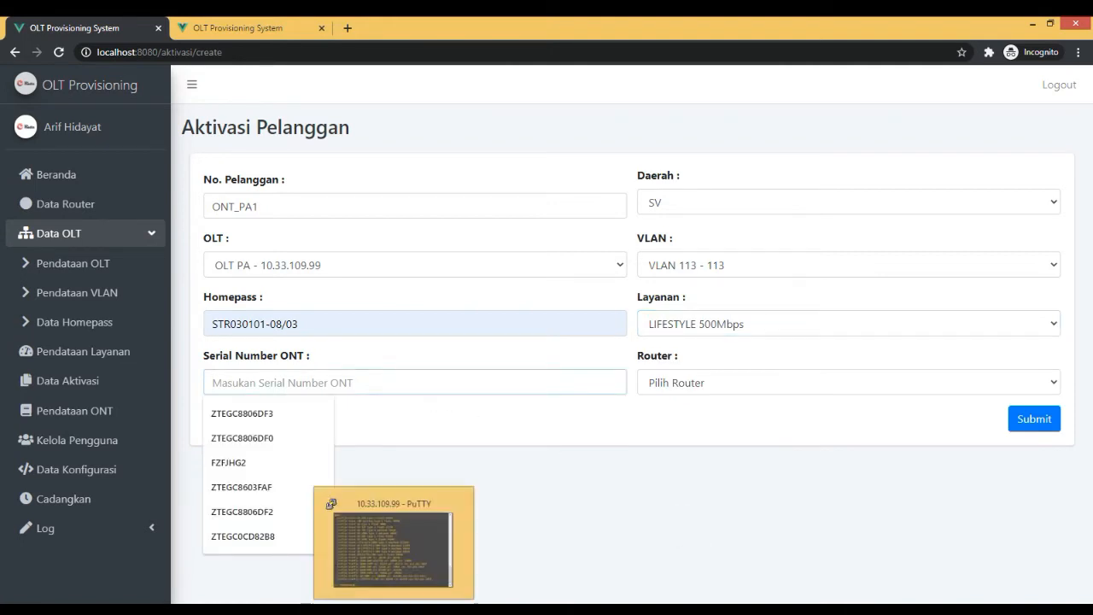
left_click(479, 608)
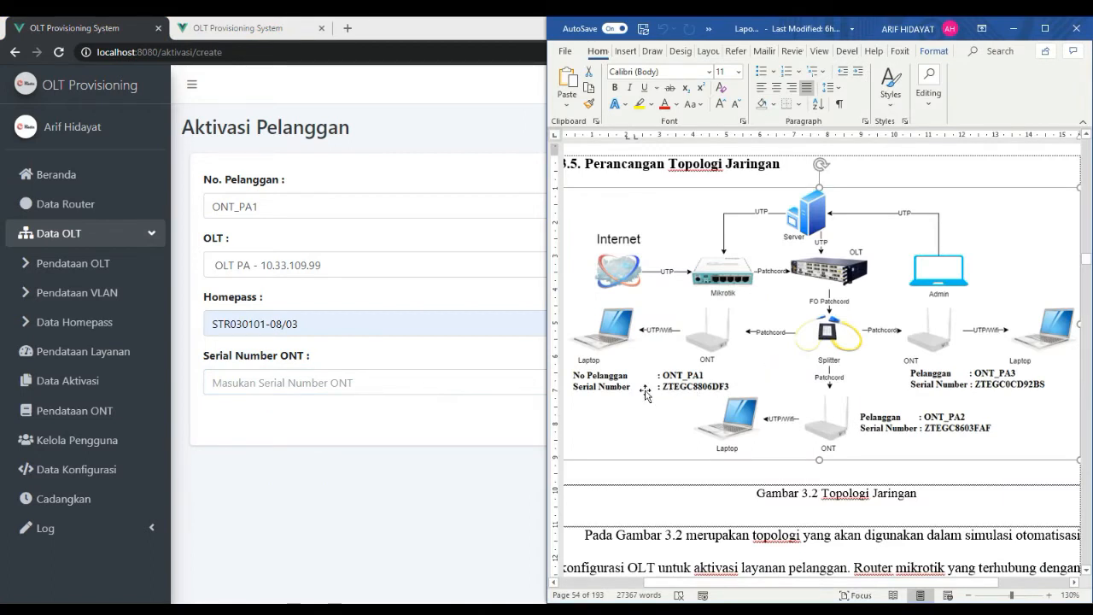
left_click(317, 382)
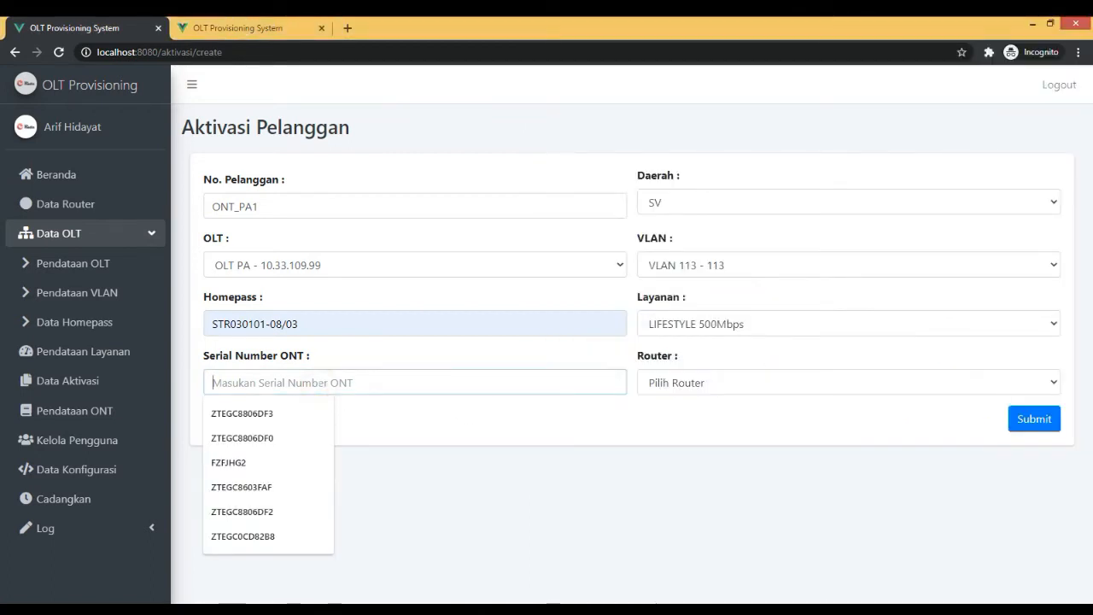
type("ZT")
type("EGC88")
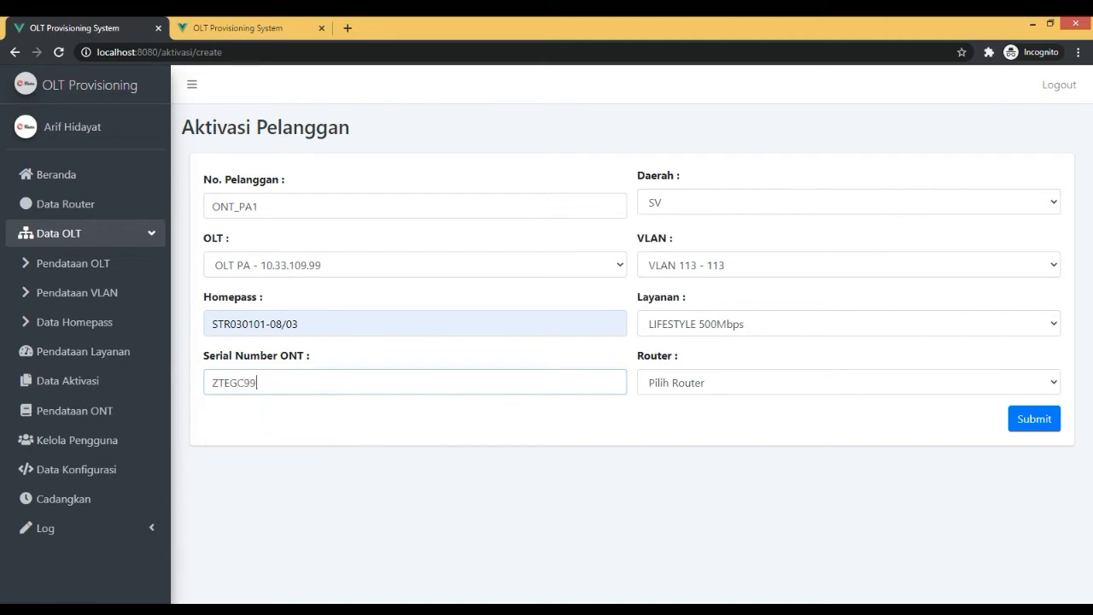
left_click(305, 412)
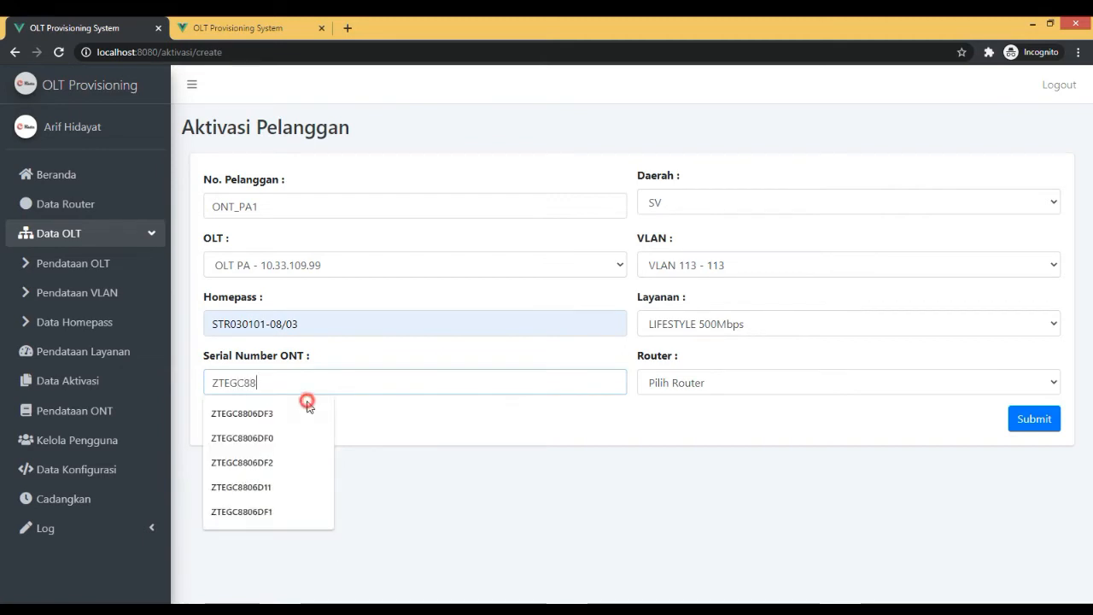
Set the router to Mikrotik PA 2, submit the customer activation and dismiss the confirmation.
left_click(789, 384)
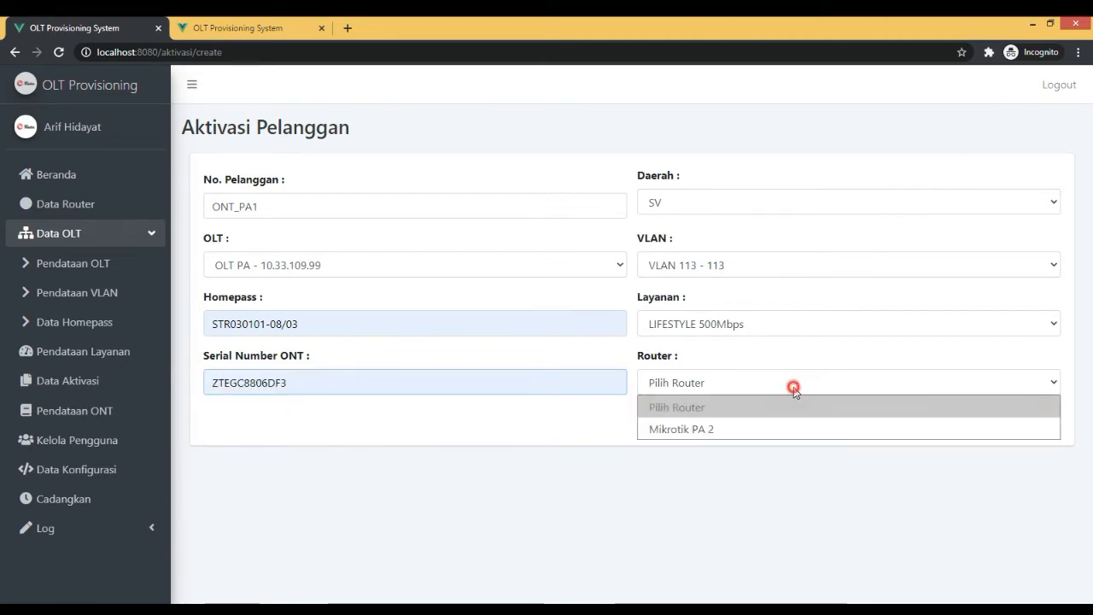
left_click(749, 427)
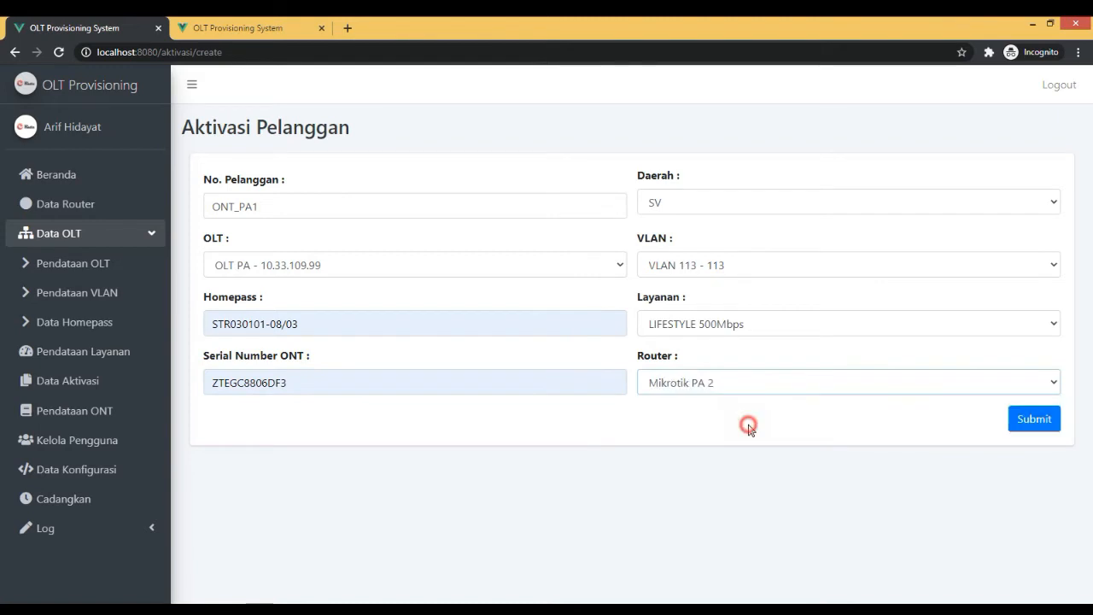
left_click(1034, 418)
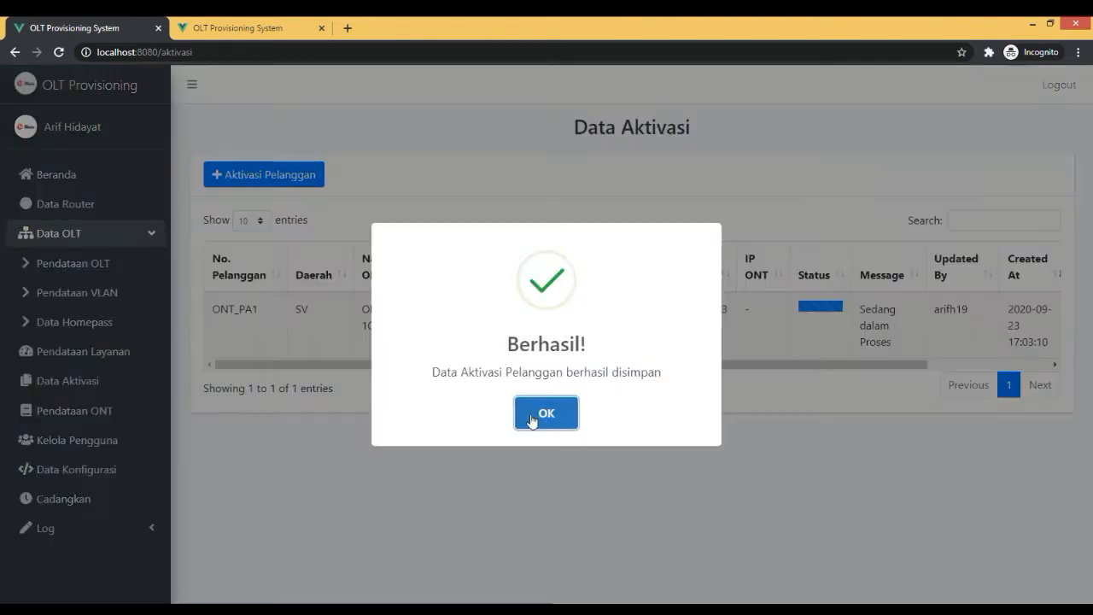
left_click(544, 415)
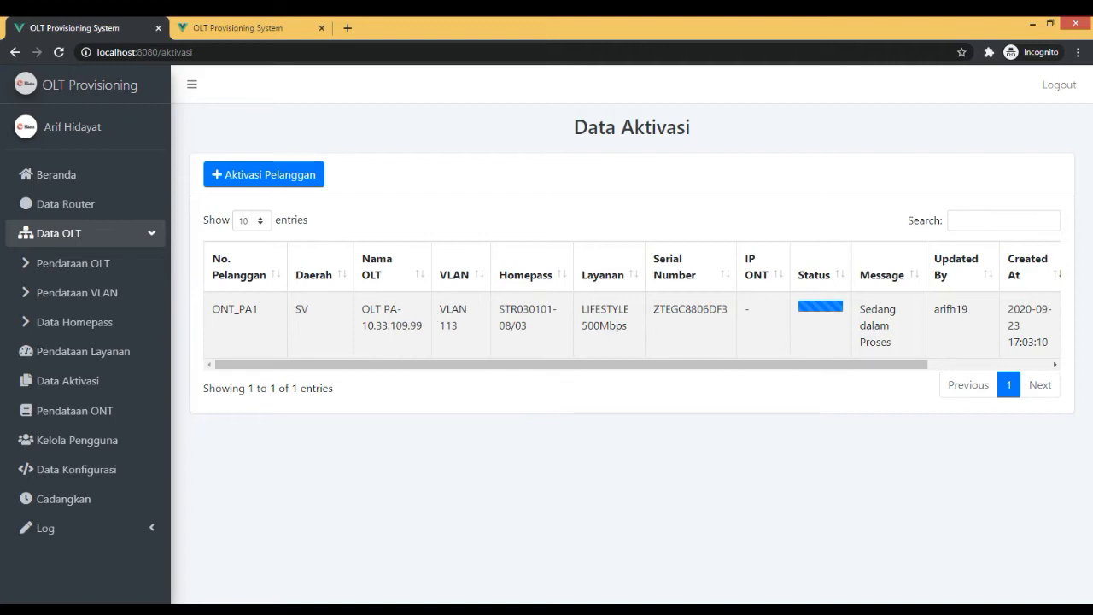
Examine the new activation record's OLT, assigned ONT IP, status and message across the Data Aktivasi table.
triple_click(392, 311)
left_click(390, 313)
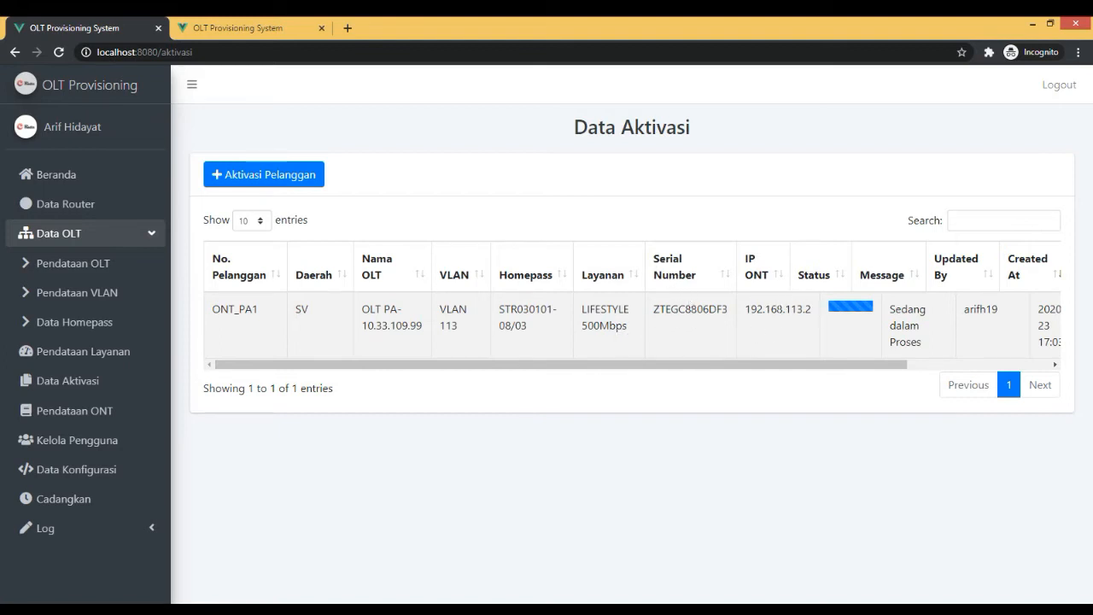
left_click_drag(752, 366, 925, 381)
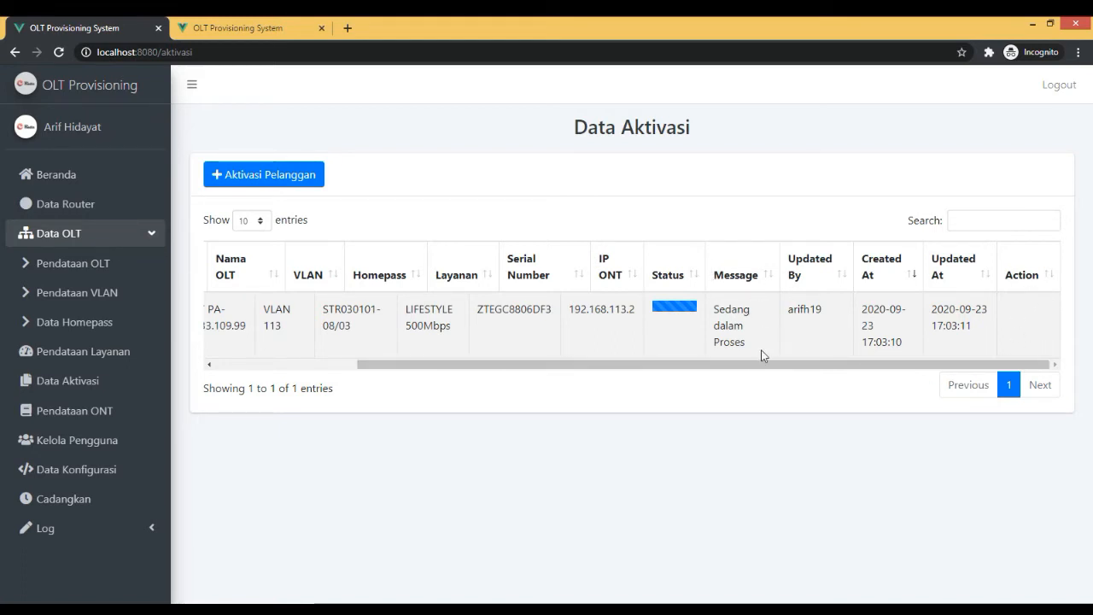
left_click_drag(750, 365, 595, 373)
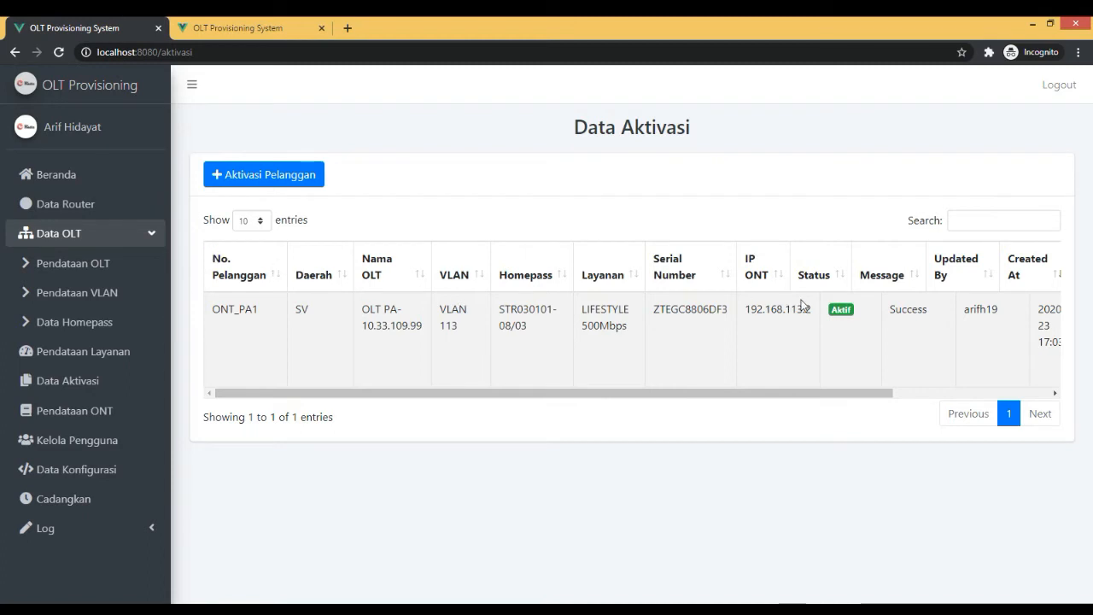
Open the activated ONT's IP address 192.168.113.2 in a new tab and log in as admin with the account password.
double_click(776, 312)
right_click(768, 316)
left_click(807, 342)
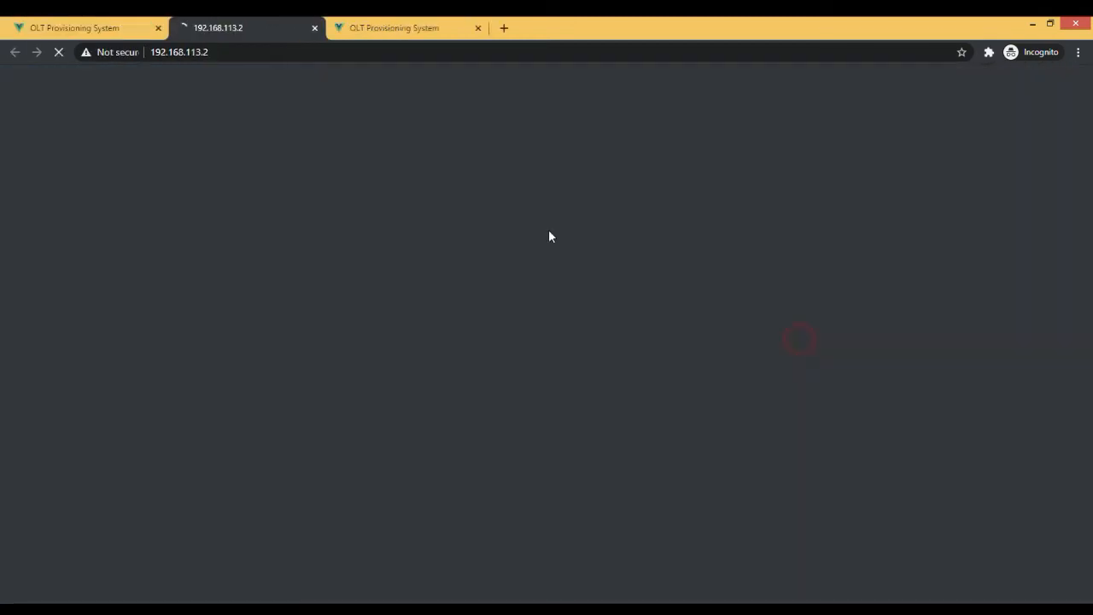
left_click(543, 202)
left_click(539, 231)
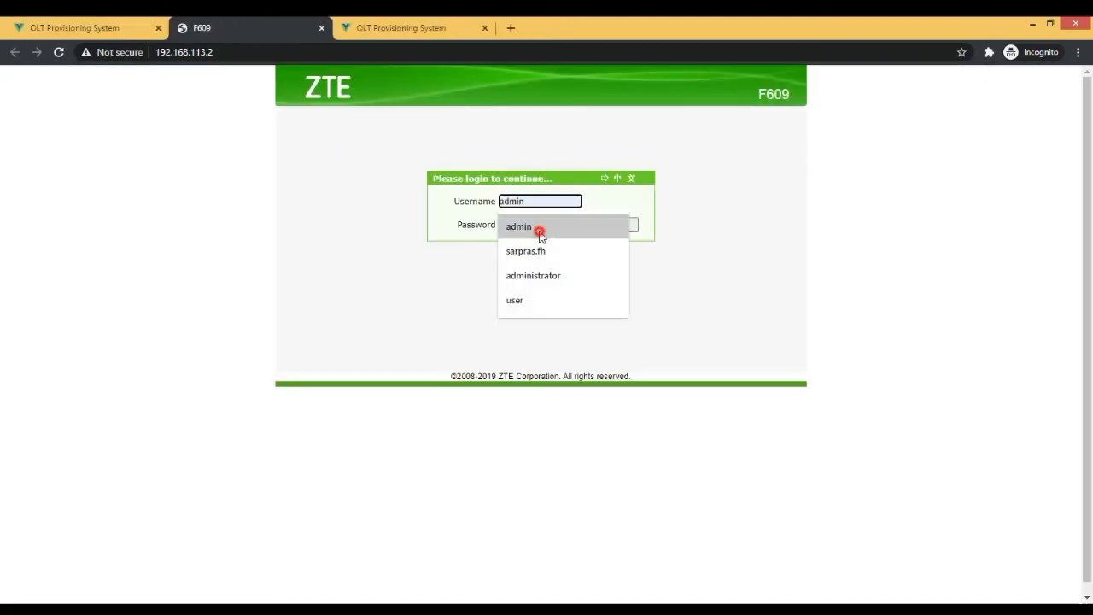
left_click(538, 227)
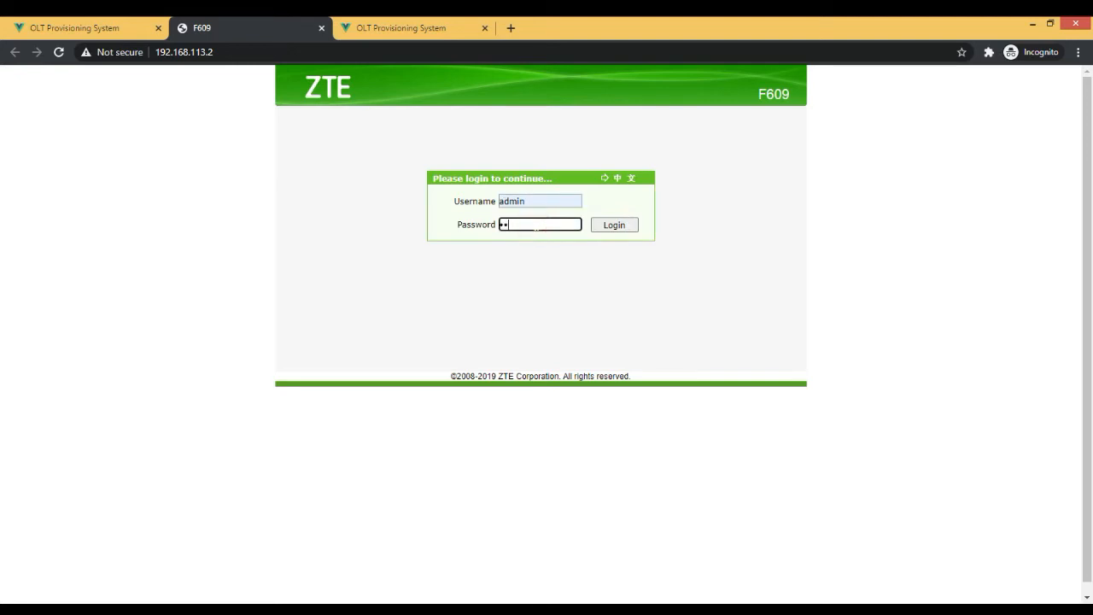
key("Return")
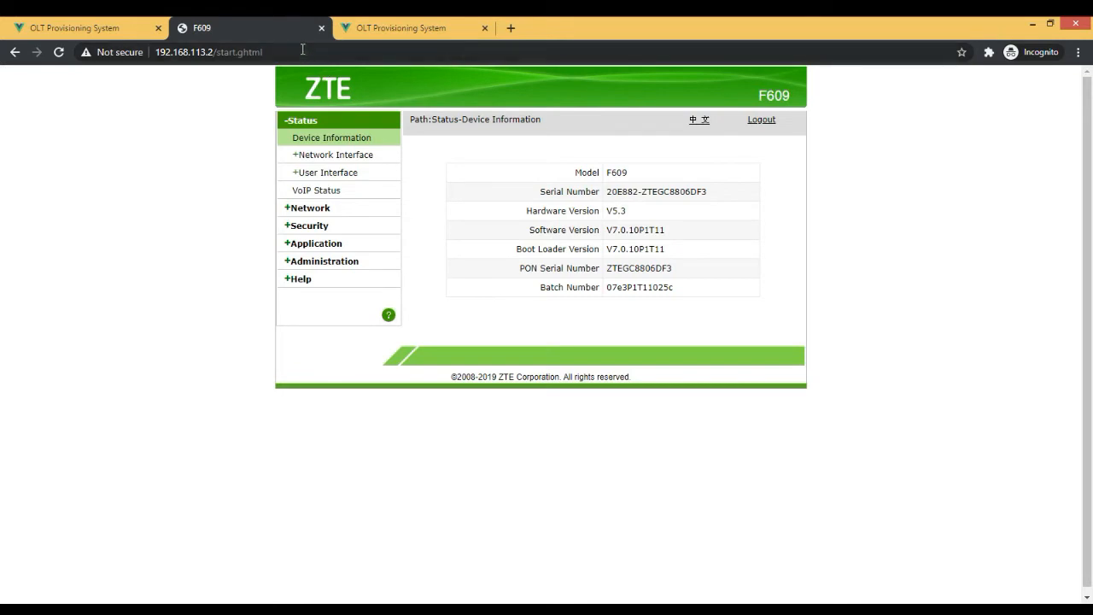
Return to the provisioning system and bring up the mirrored Redmi Note_5A phone to inspect its available Wi-Fi networks.
left_click(41, 24)
left_click(738, 572)
mouse_move(818, 610)
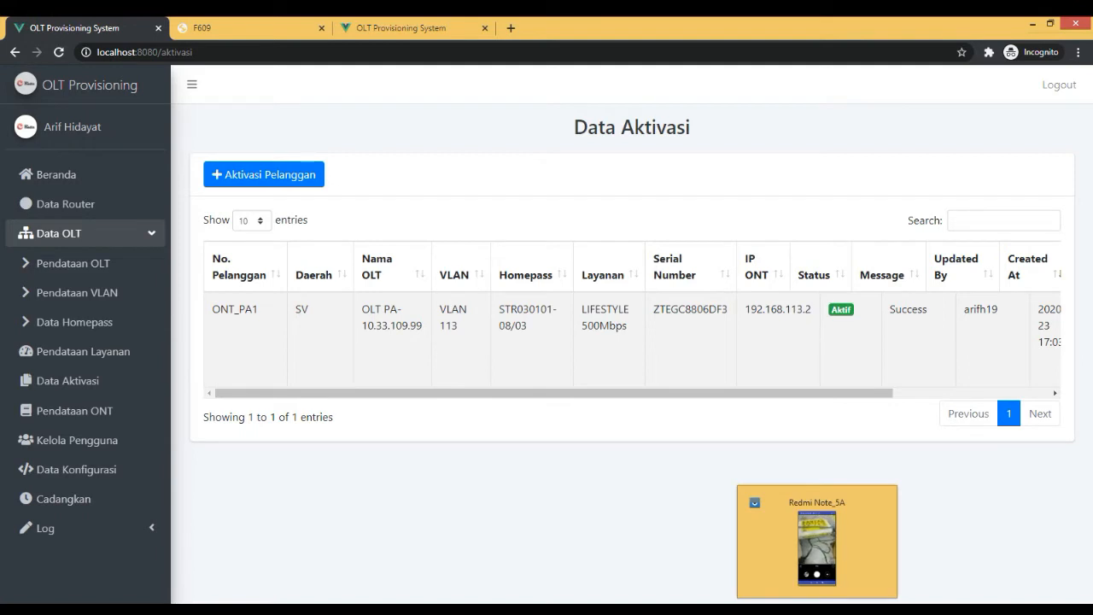
left_click(817, 610)
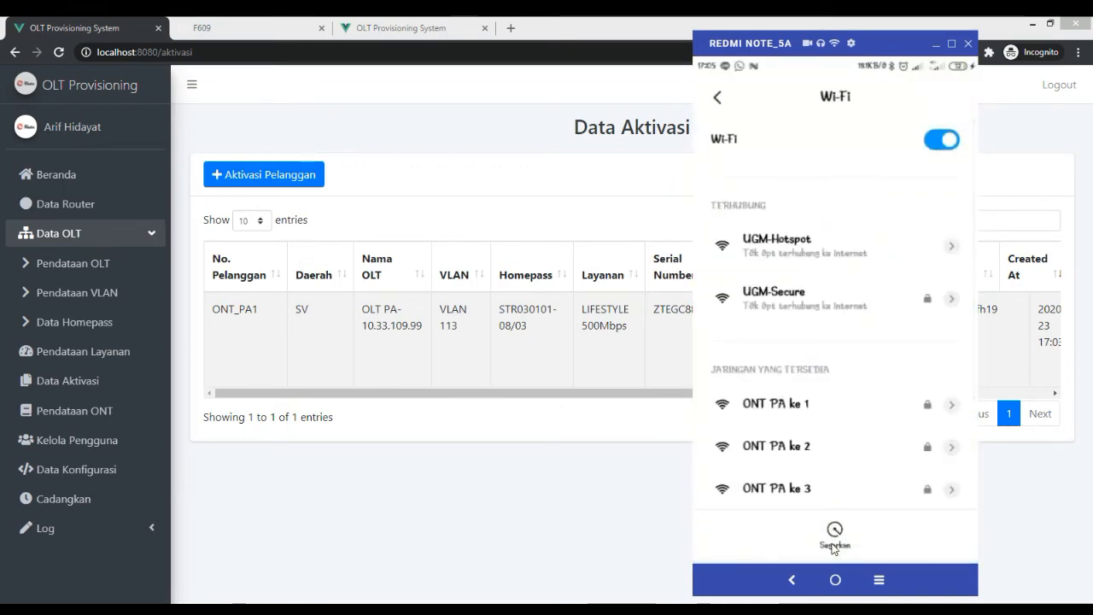
scroll(835, 549, "down", 1)
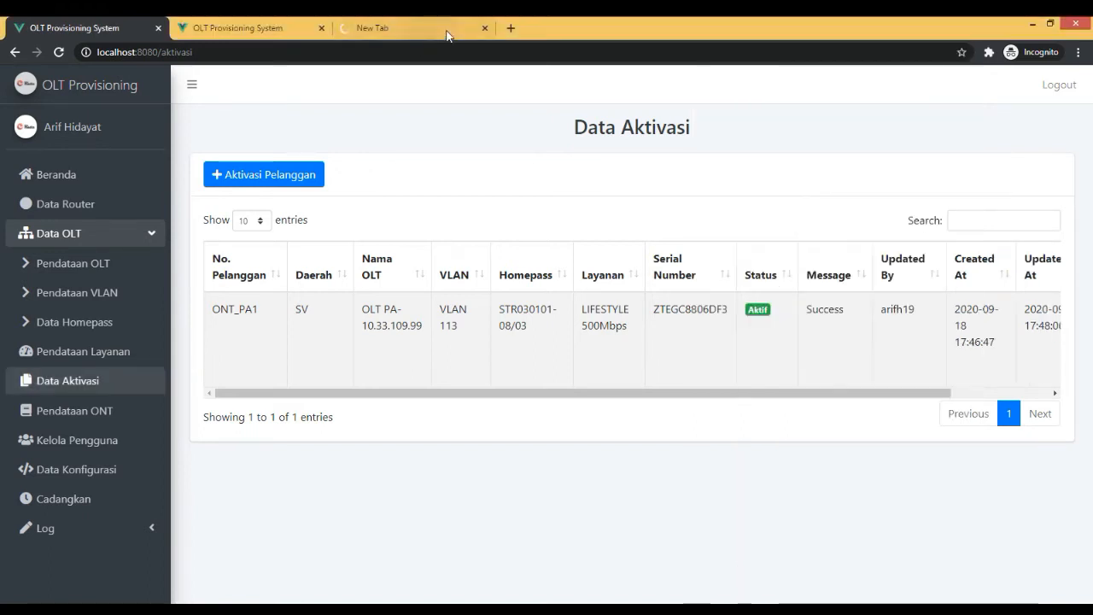
Close the spare browser tab and look over the activated customer's edit form and the Pendataan OLT list.
left_click(484, 28)
left_click(580, 390)
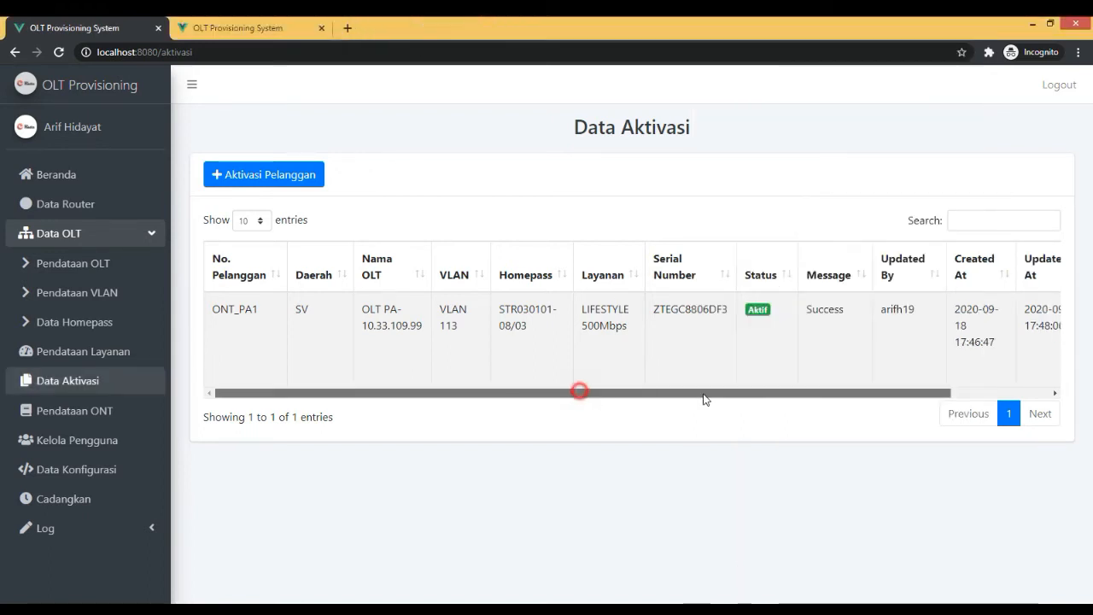
left_click_drag(704, 399, 888, 371)
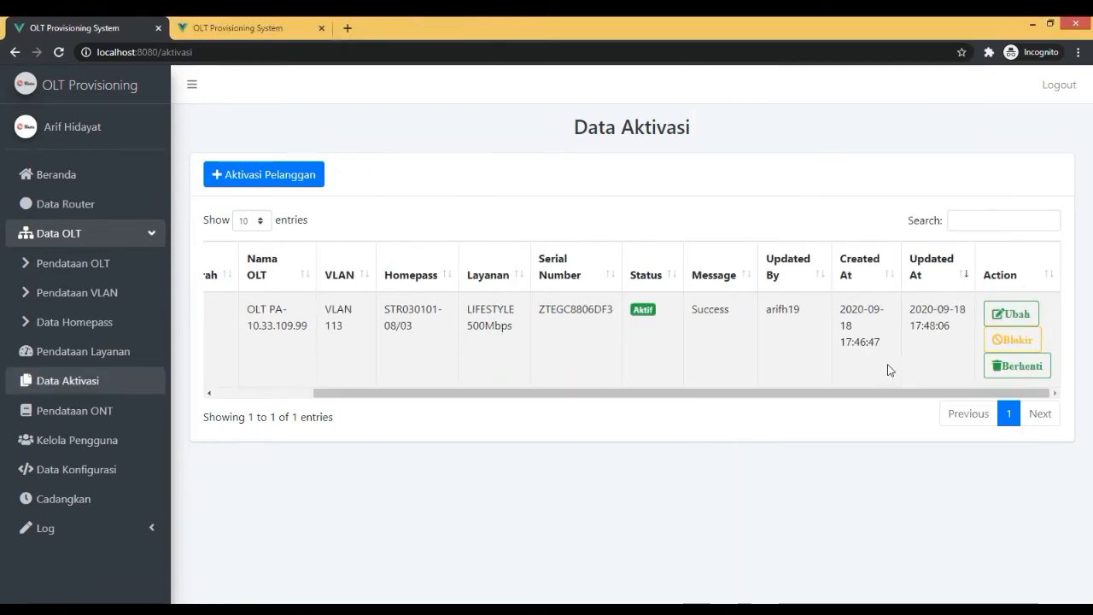
left_click(998, 311)
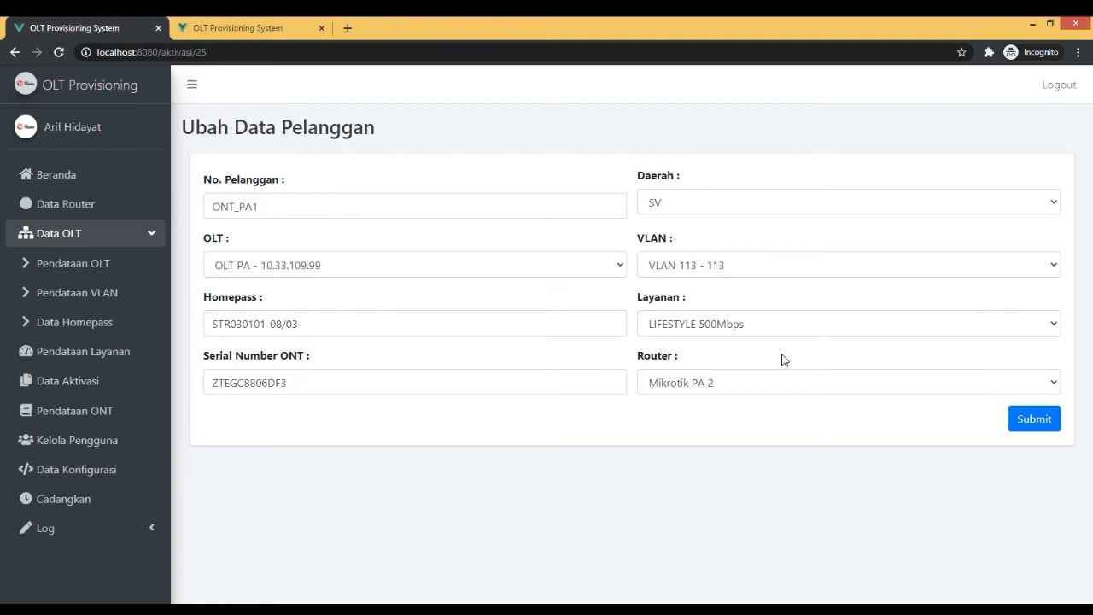
left_click(80, 262)
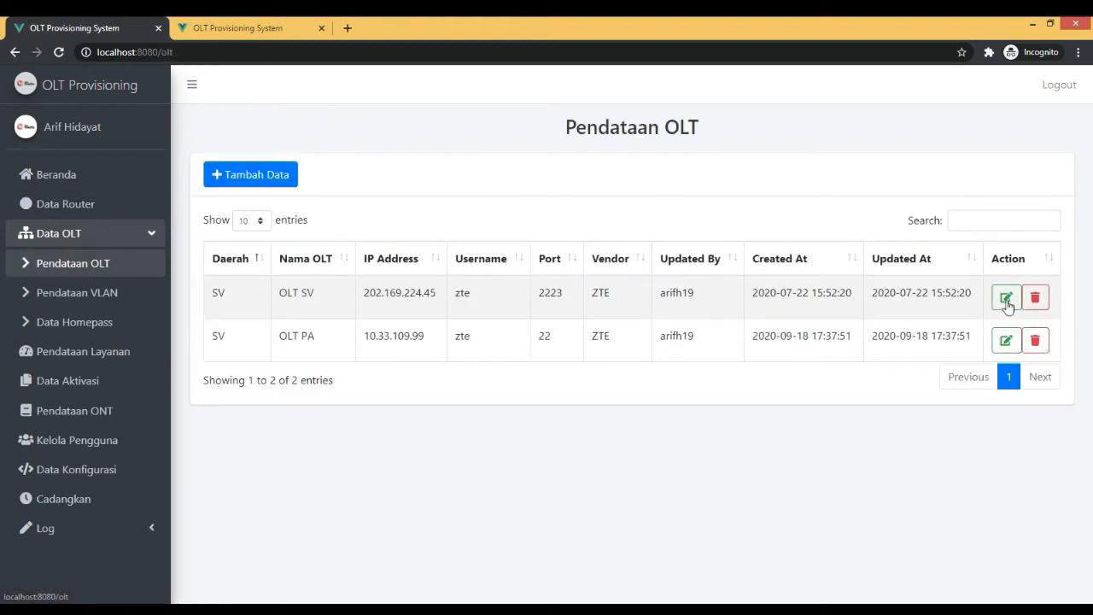
Change the activated customer's service to LIFESTYLE 100Mbps in Data Aktivasi, submit the edit and dismiss the confirmation.
left_click(85, 381)
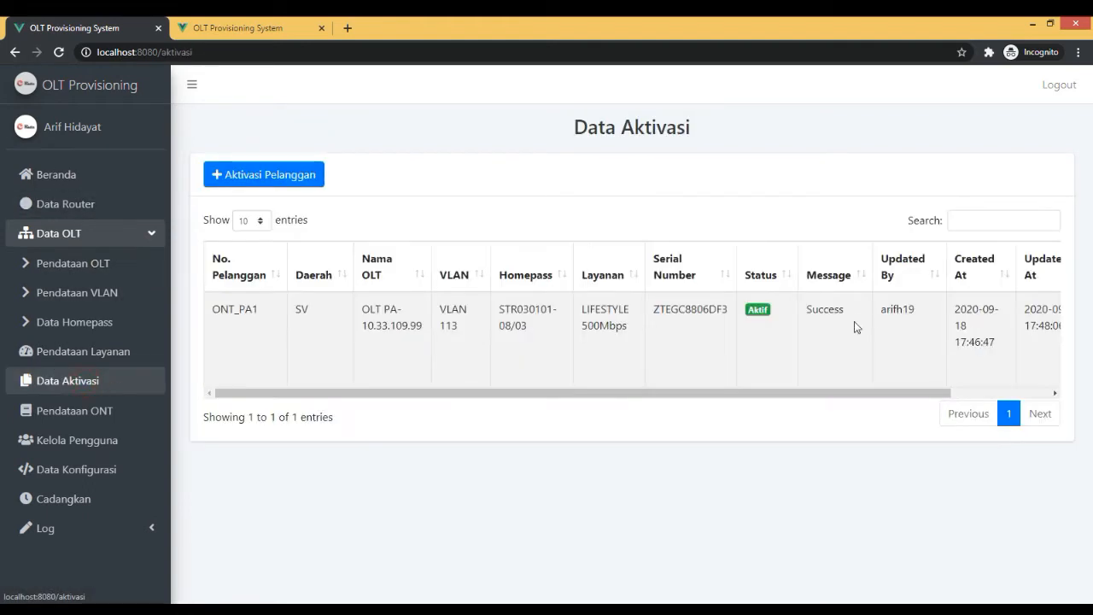
scroll(828, 388, "right", 3)
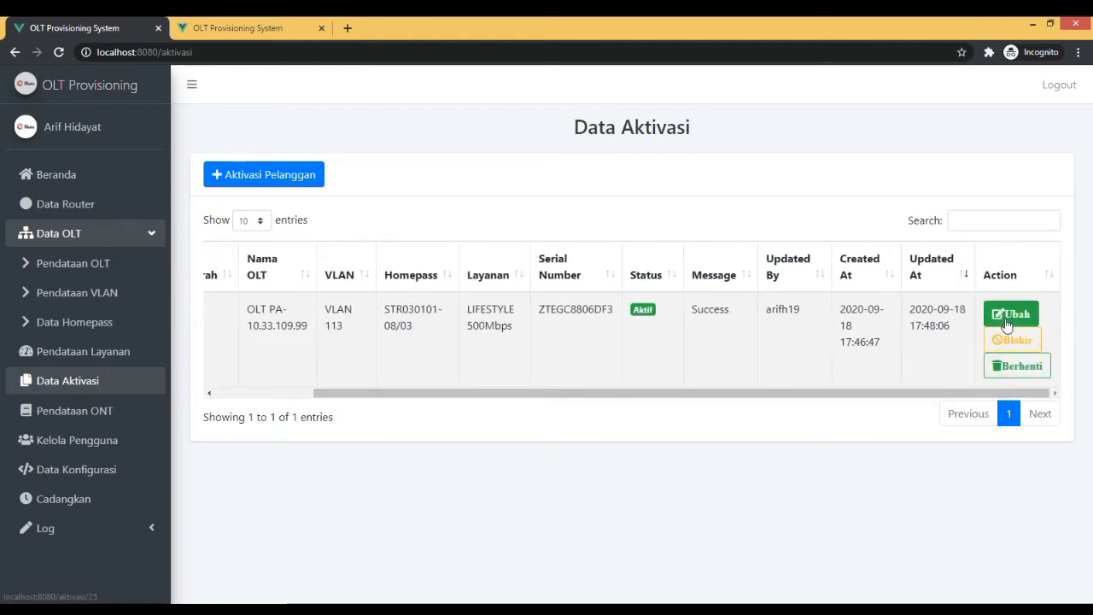
left_click(1007, 316)
left_click(675, 324)
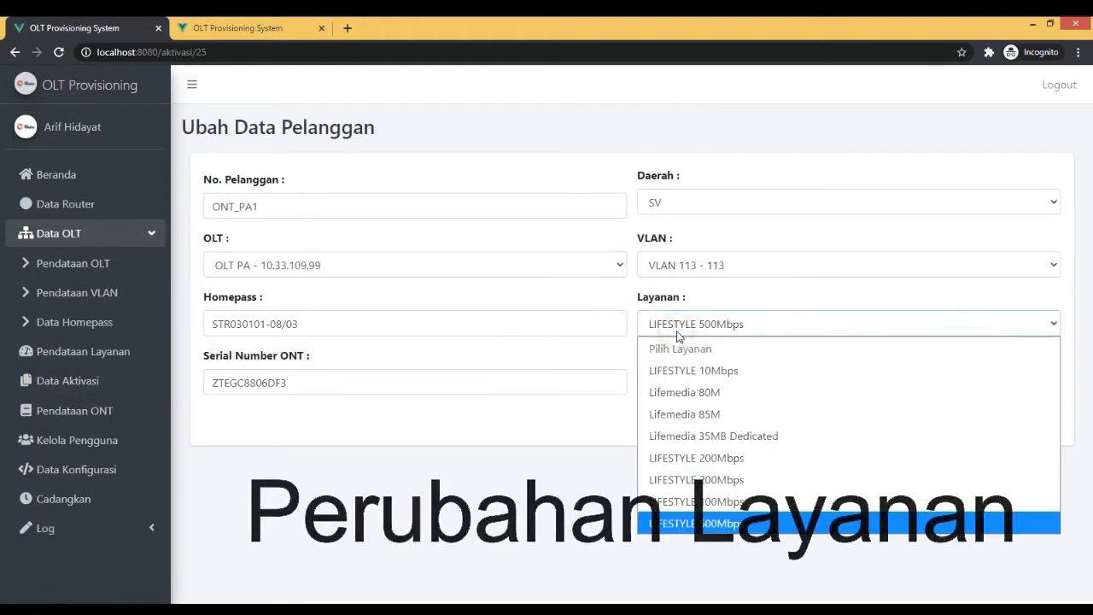
left_click(727, 502)
left_click(1028, 420)
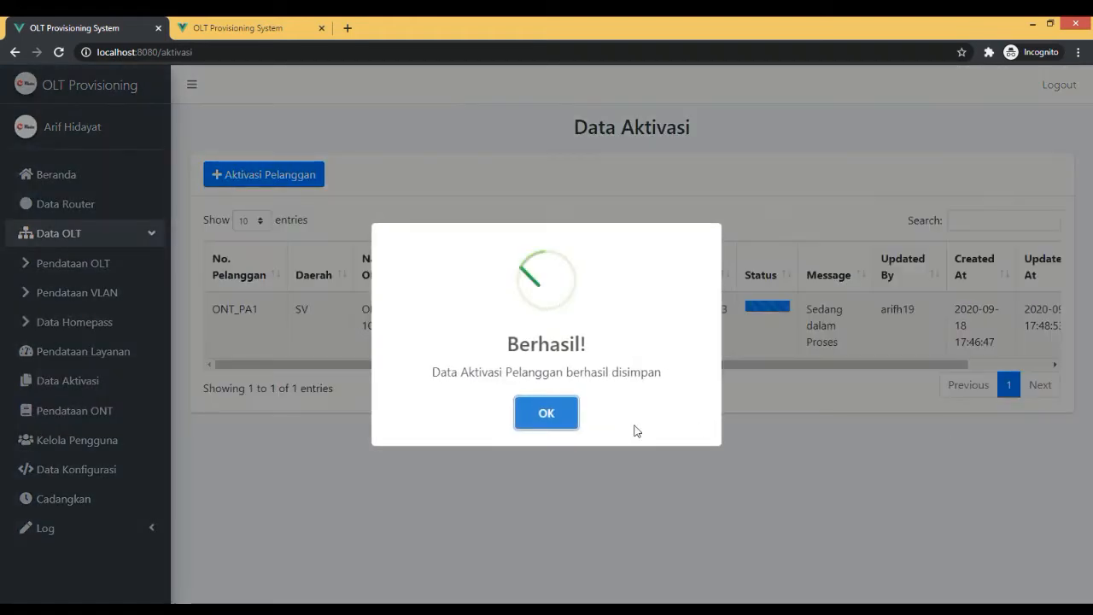
left_click(554, 421)
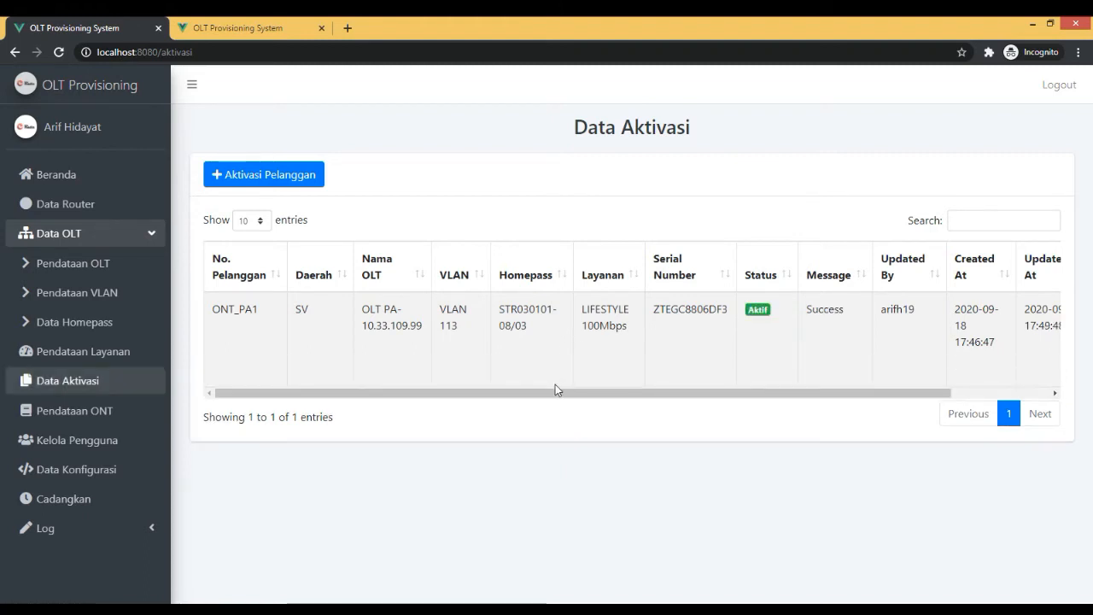
mouse_move(555, 393)
left_mouse_down()
mouse_move(636, 409)
mouse_move(540, 389)
left_mouse_up()
Glance at the GPON profiles in the PuTTY session and examine the upstream and downstream profiles in the OLT log's service-change entry.
left_click(409, 609)
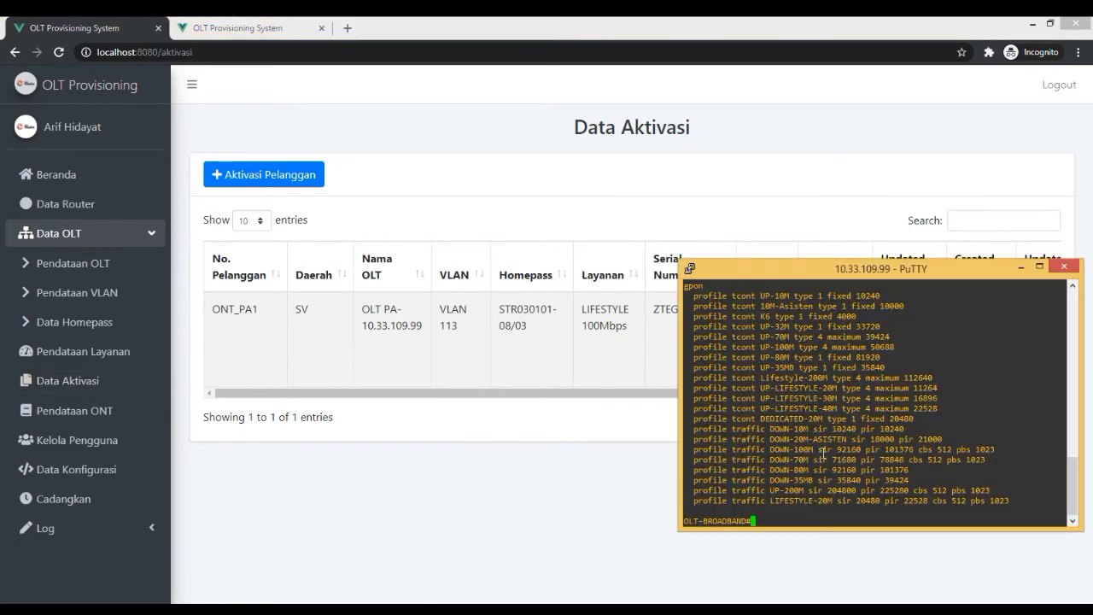
left_click(418, 339)
left_click(103, 519)
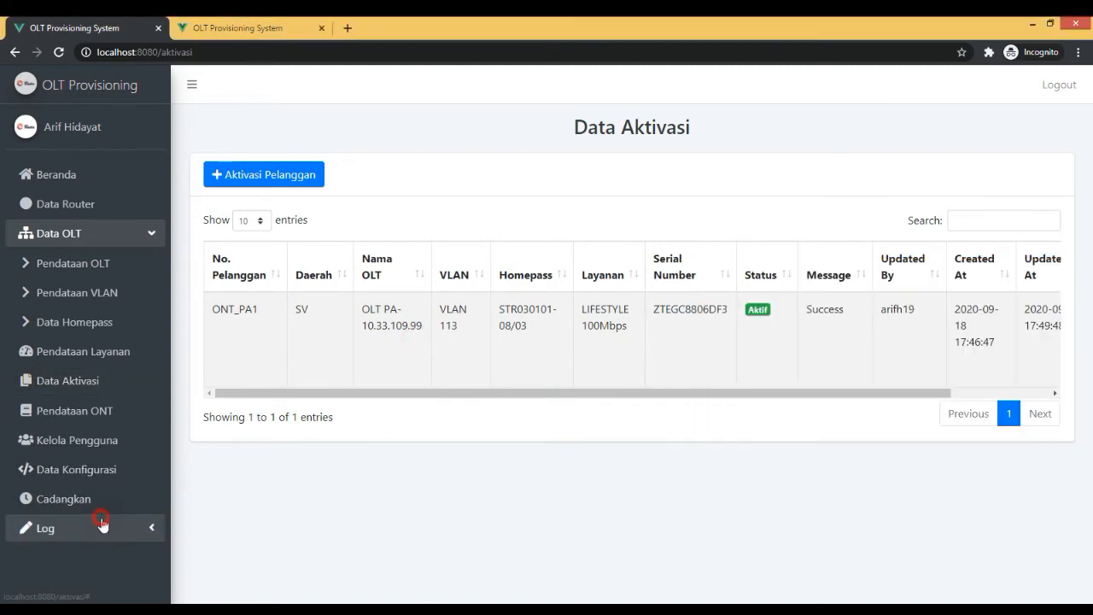
scroll(125, 510, "down", 1)
left_click(77, 527)
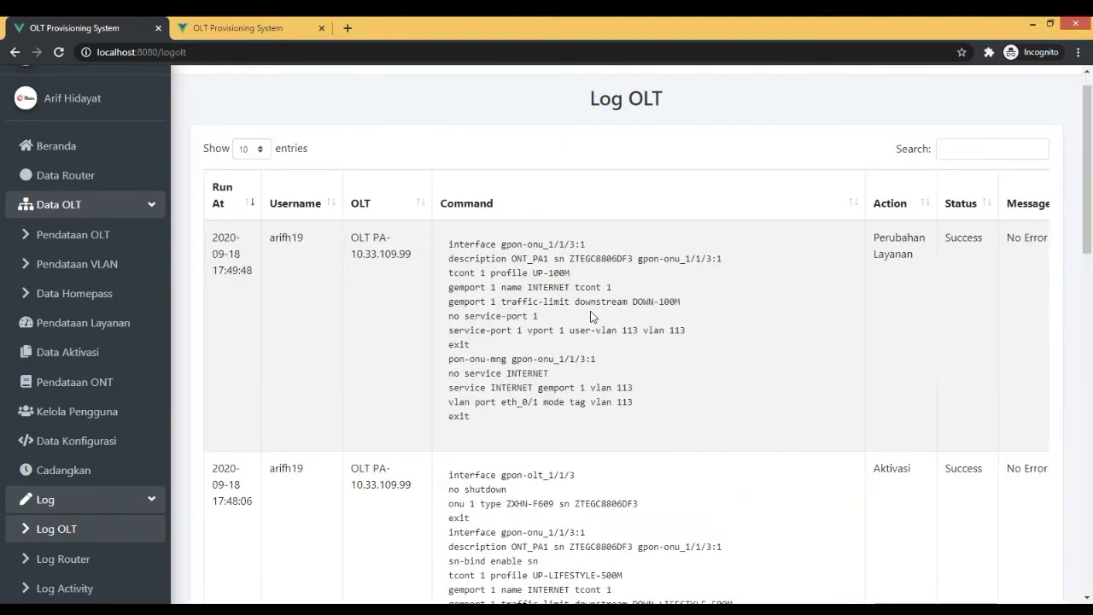
left_click_drag(681, 303, 623, 303)
left_click(646, 301)
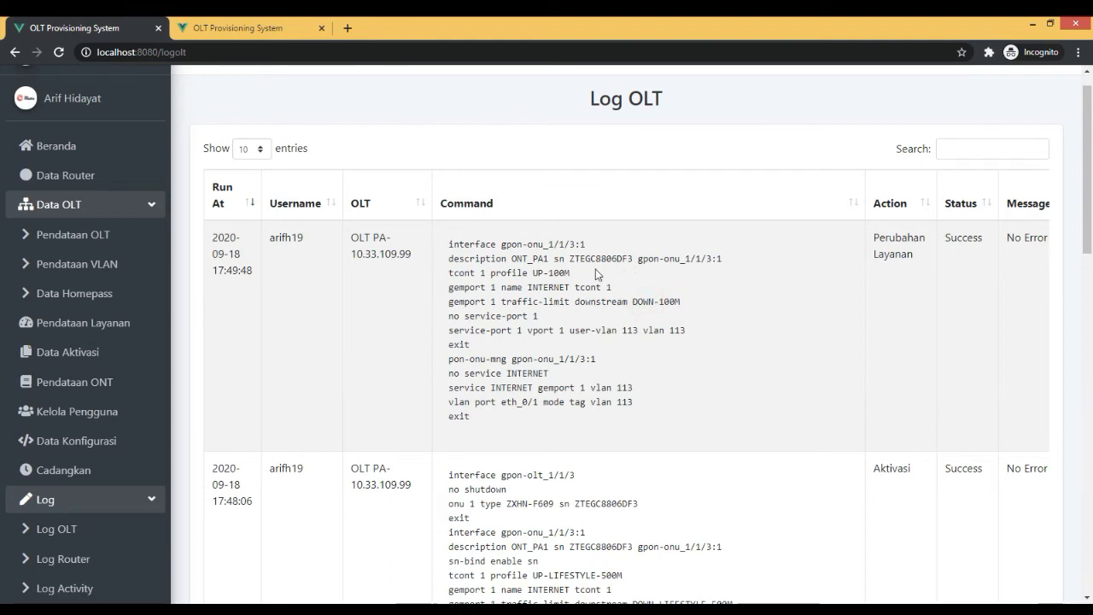
left_click_drag(578, 274, 537, 273)
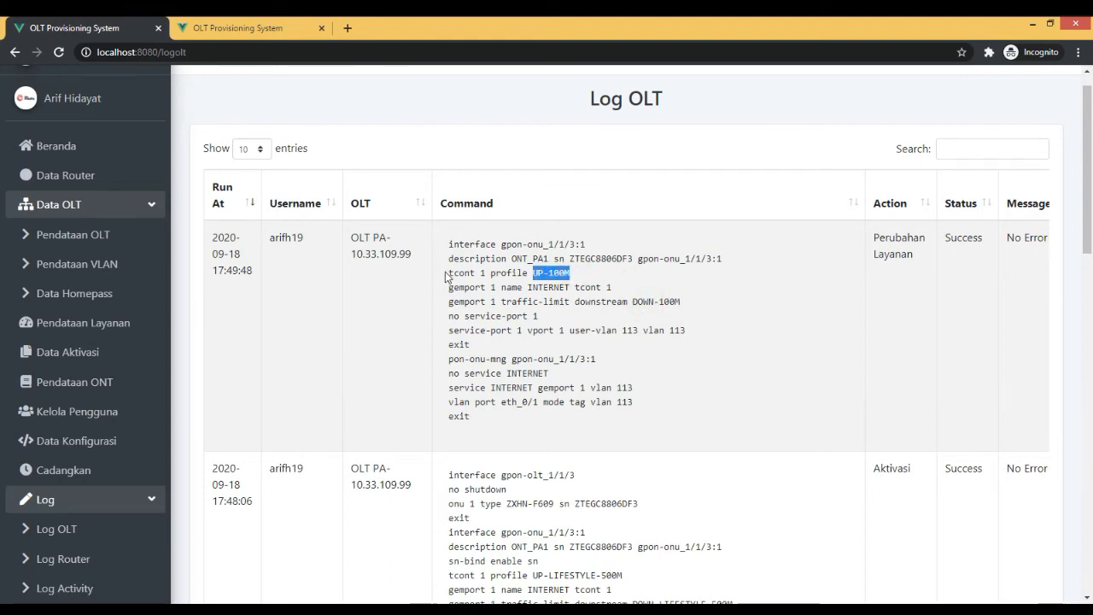
Compare the profiles and full command sequence of the OLT log's Aktivasi entry with the Perubahan Layanan entry.
scroll(603, 354, "down", 3)
scroll(604, 353, "up", 3)
scroll(473, 215, "down", 3)
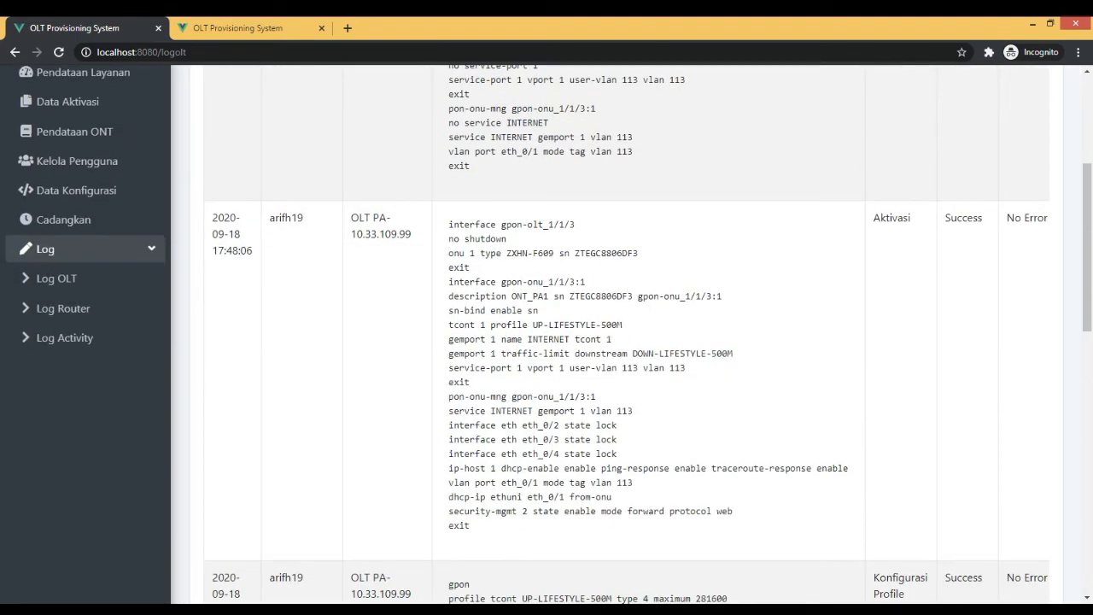
left_click_drag(623, 325, 532, 325)
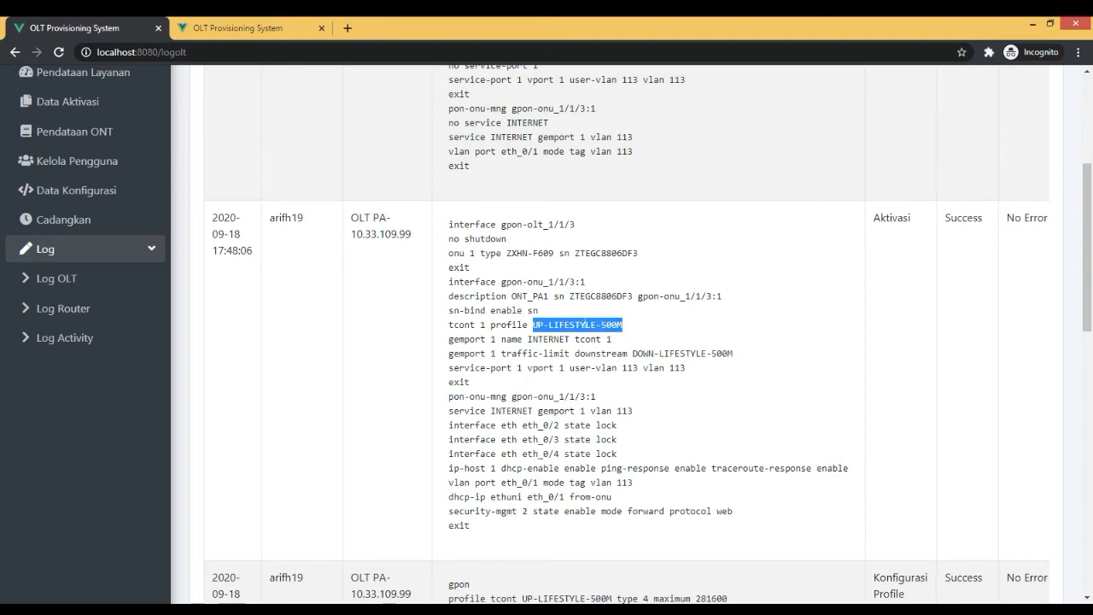
left_click_drag(733, 354, 633, 353)
left_click(632, 352)
left_click_drag(478, 279, 694, 498)
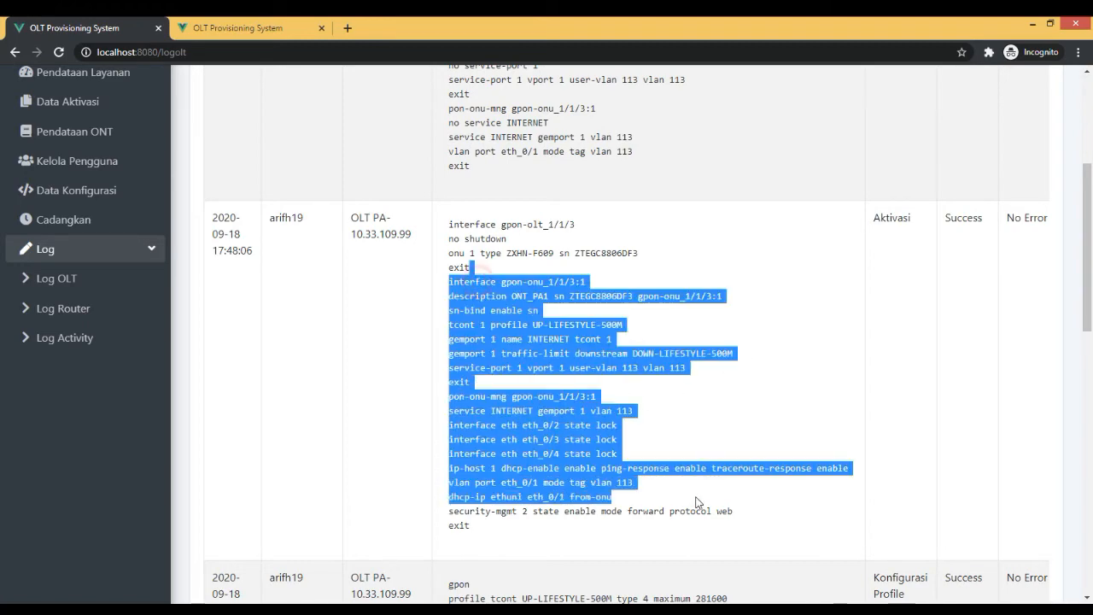
left_click(693, 498)
scroll(663, 446, "up", 3)
left_click_drag(512, 316, 655, 403)
left_click(480, 260)
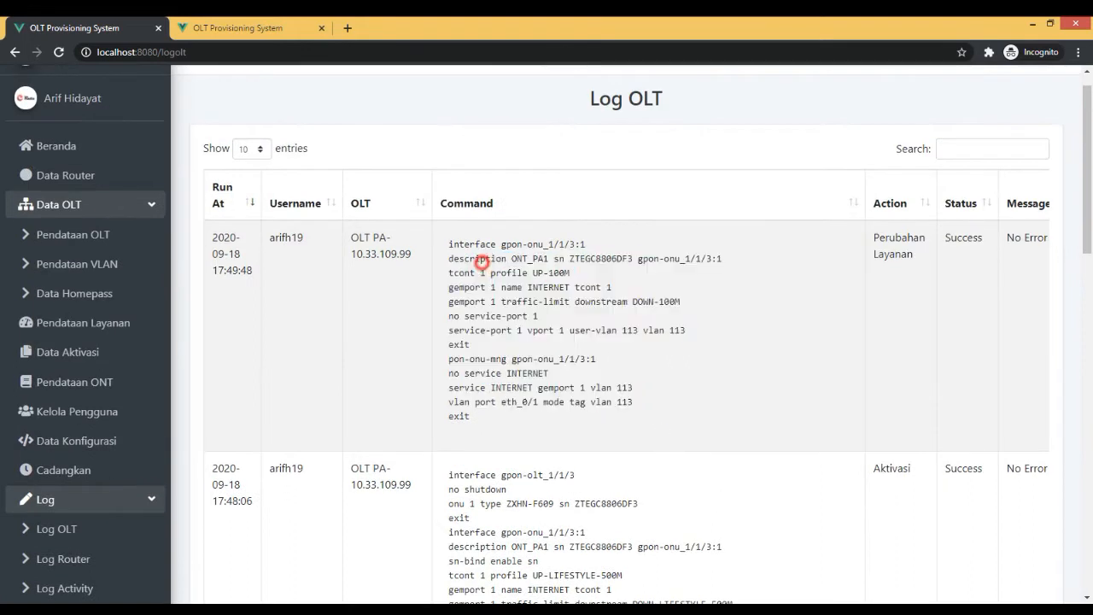
Block the customer's service from the Data Aktivasi record, confirming the block and dismissing the result message.
left_click(68, 352)
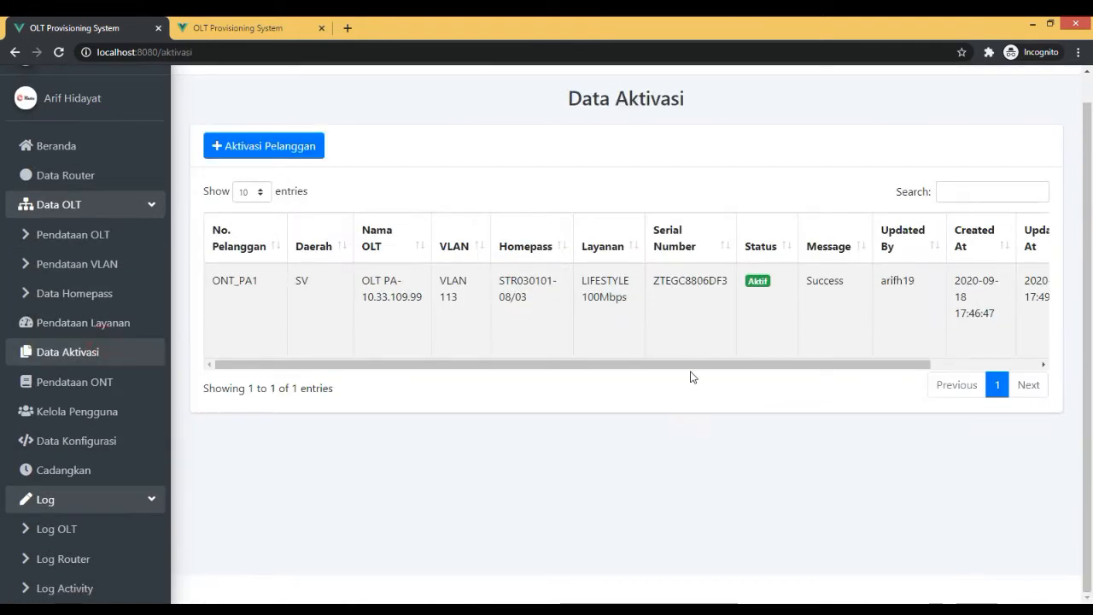
left_click_drag(683, 365, 917, 366)
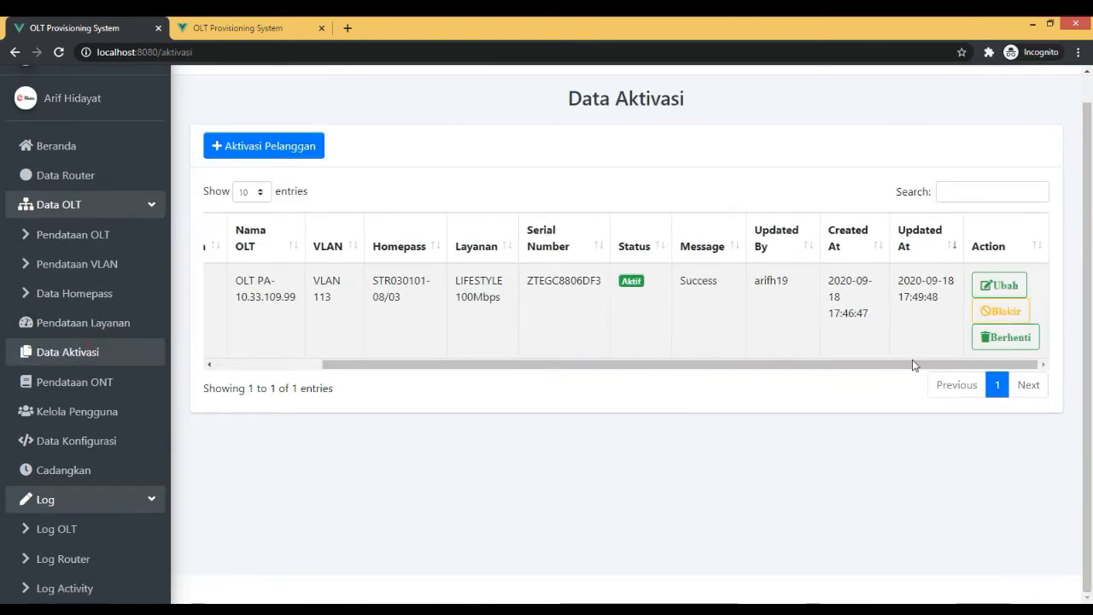
left_click(998, 312)
left_click(508, 360)
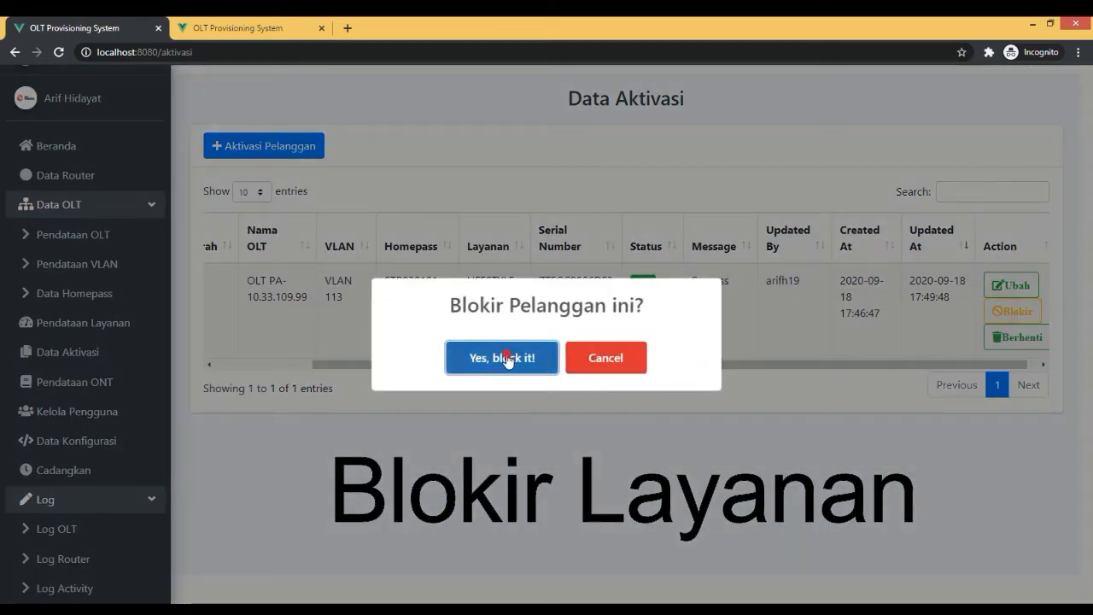
left_click(538, 413)
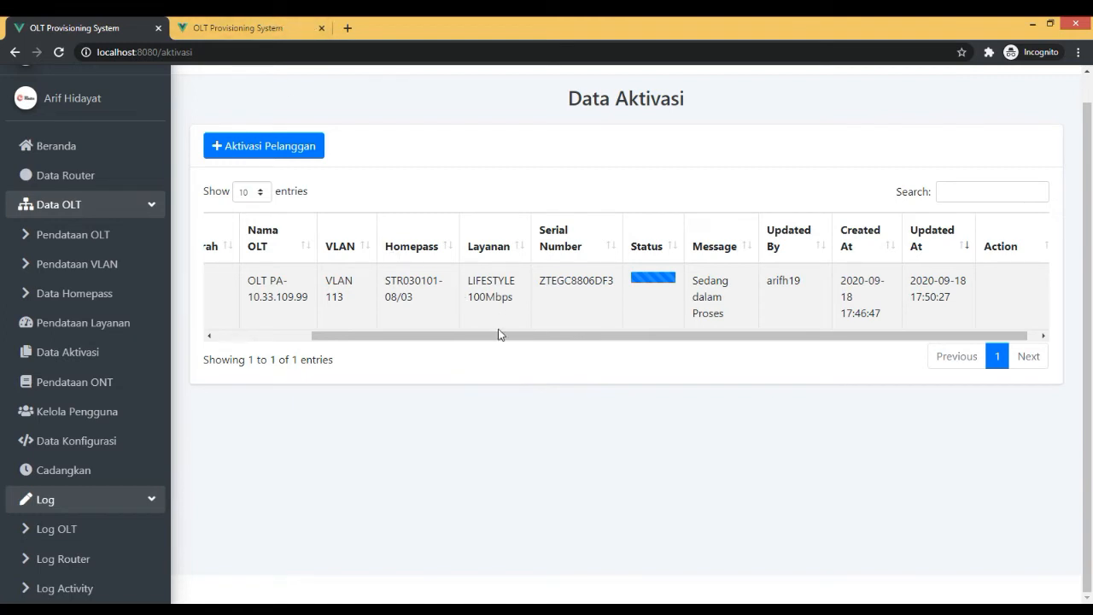
left_click_drag(482, 336, 586, 342)
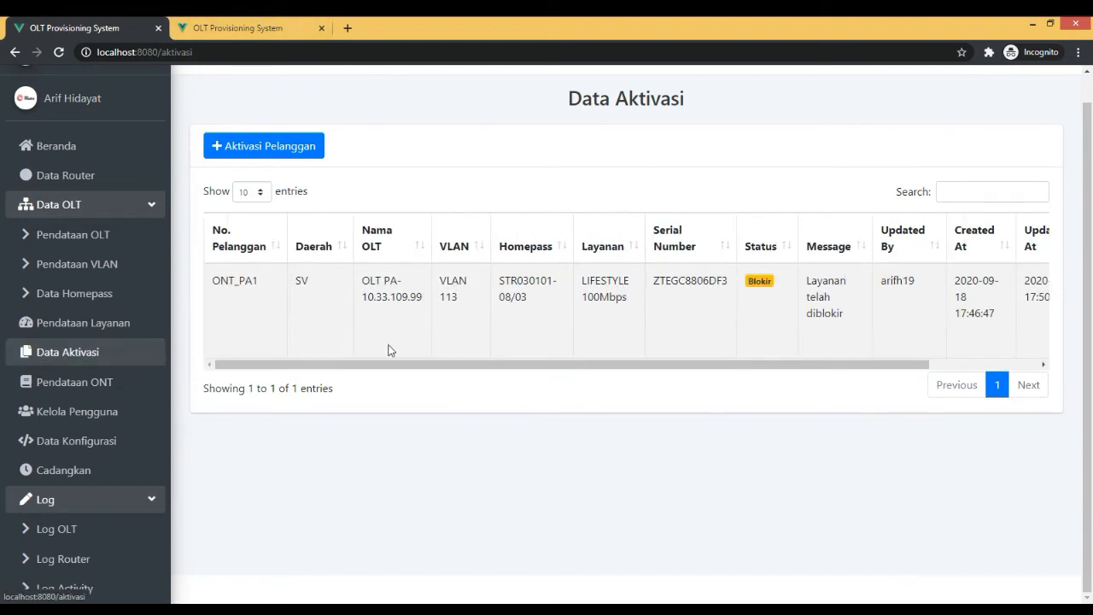
Examine the commands recorded for the Blokir Layanan entry in the OLT log.
left_click(91, 527)
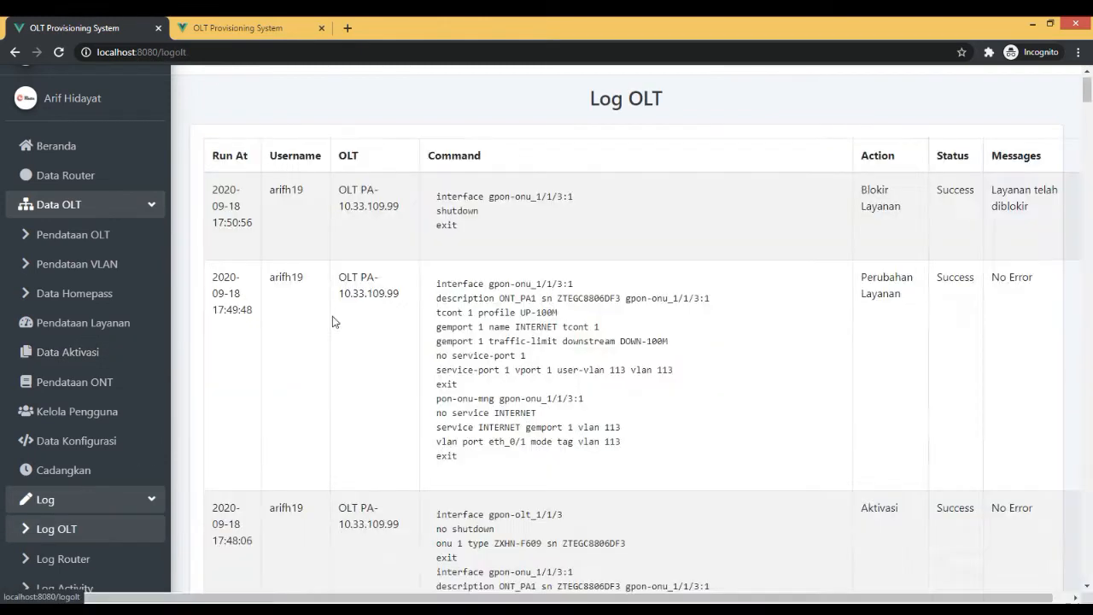
left_click_drag(490, 274, 438, 247)
left_click(479, 259)
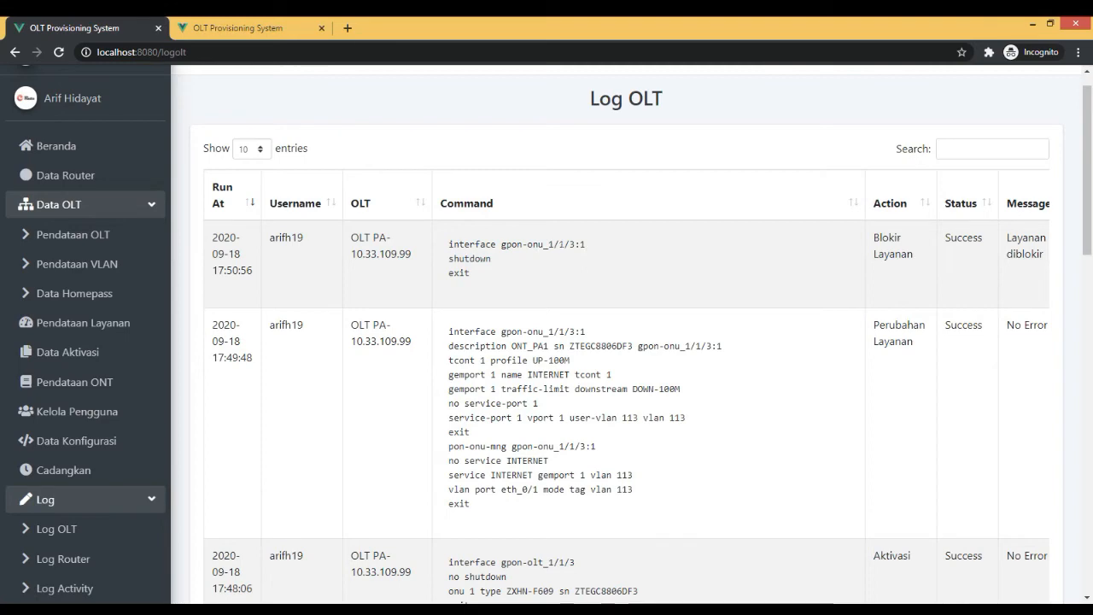
scroll(94, 479, "down", 3)
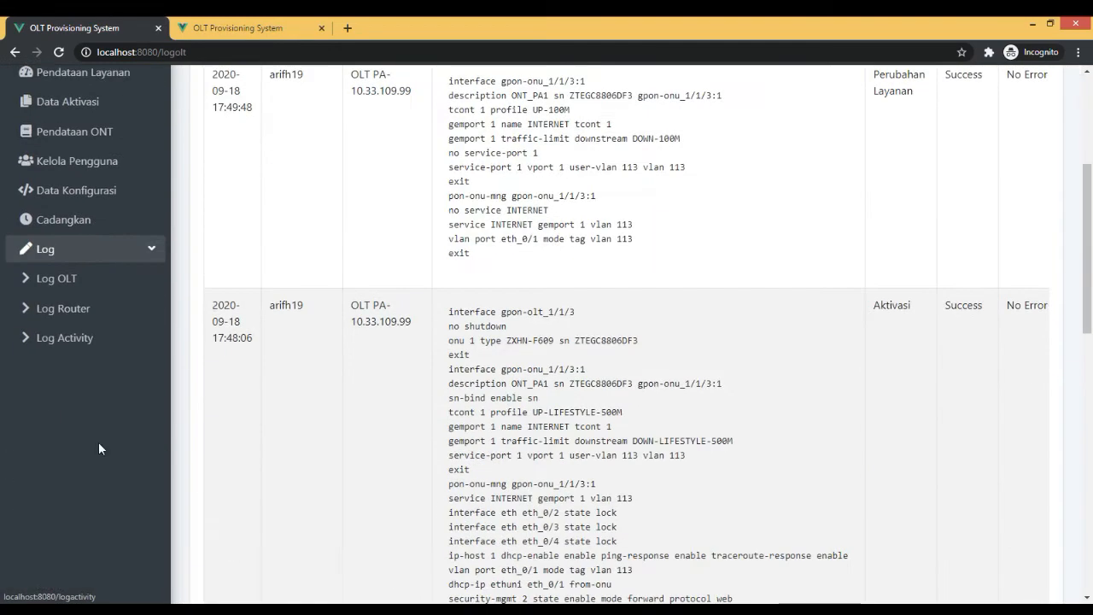
scroll(98, 446, "up", 3)
Open the router log and examine the commands that generated and edited the customer's PPPoE secret.
left_click(70, 559)
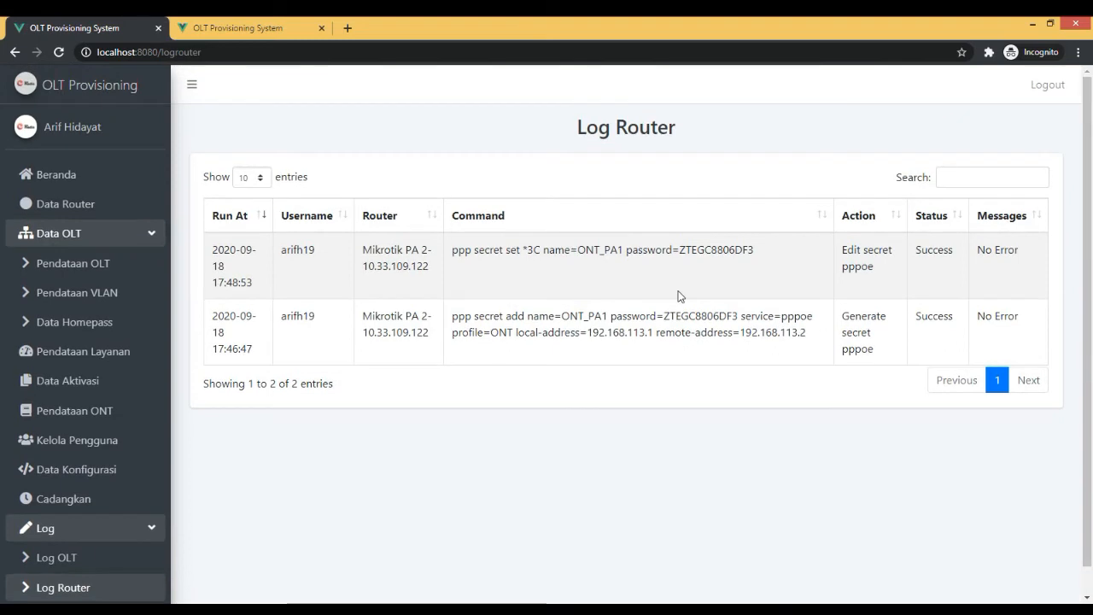
scroll(679, 297, "down", 1)
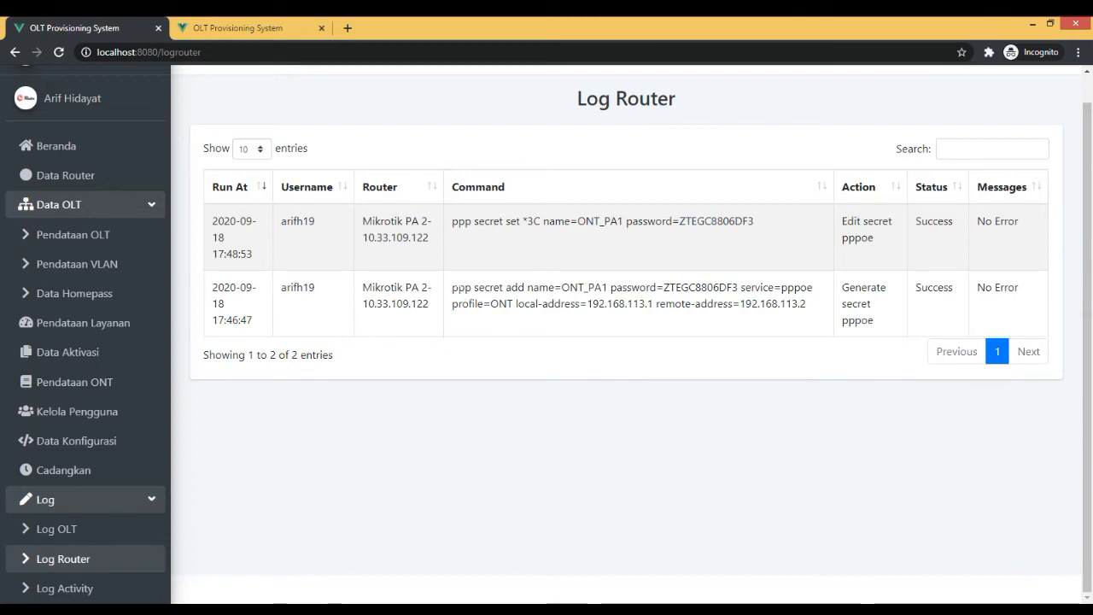
left_click_drag(453, 289, 778, 336)
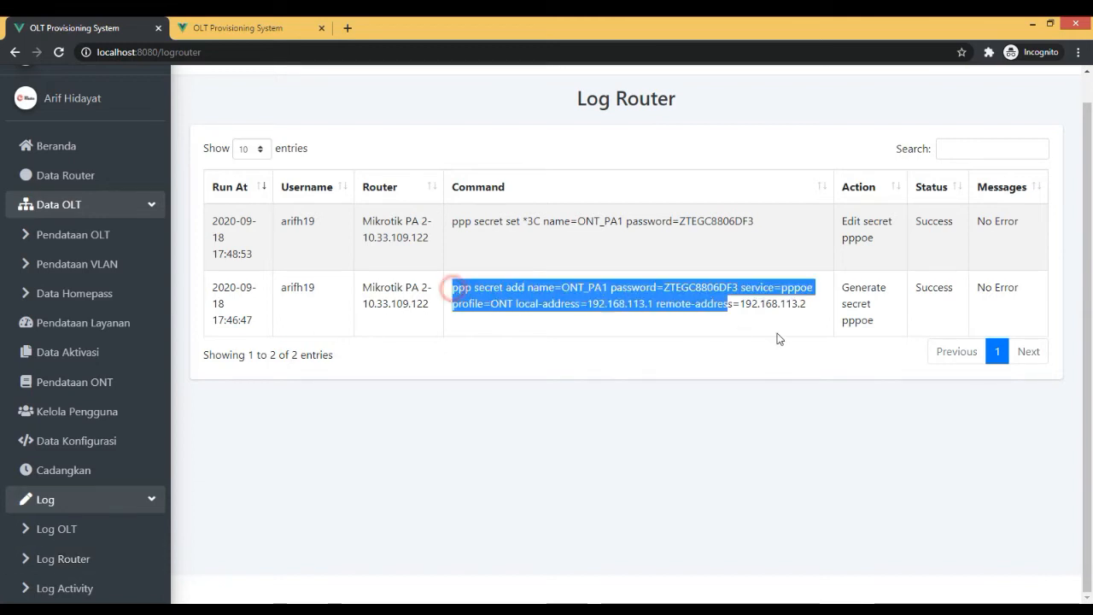
triple_click(518, 243)
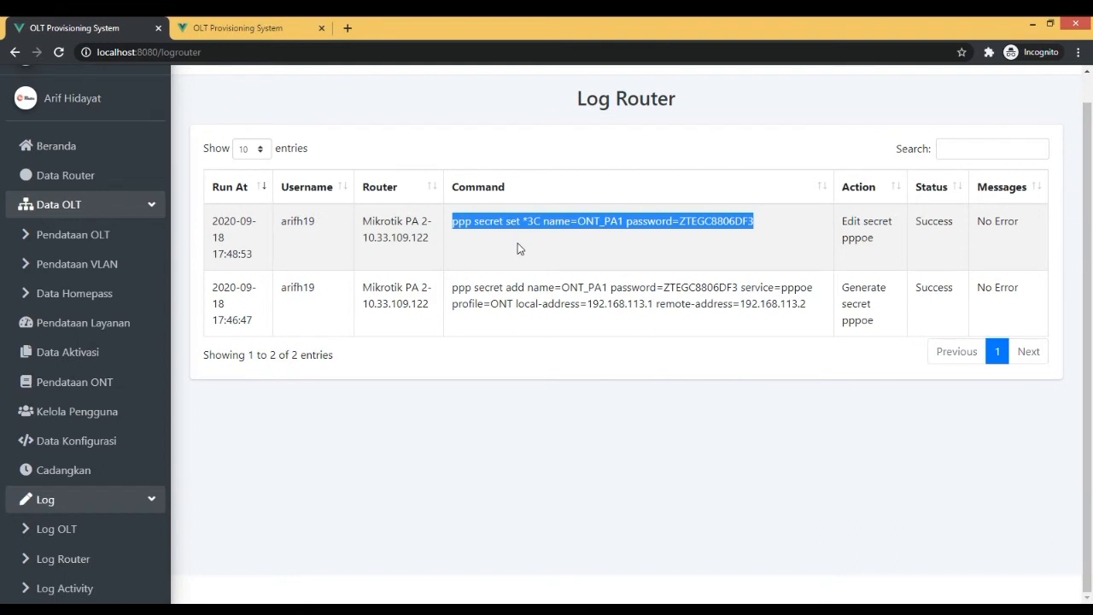
triple_click(681, 231)
left_click(479, 240)
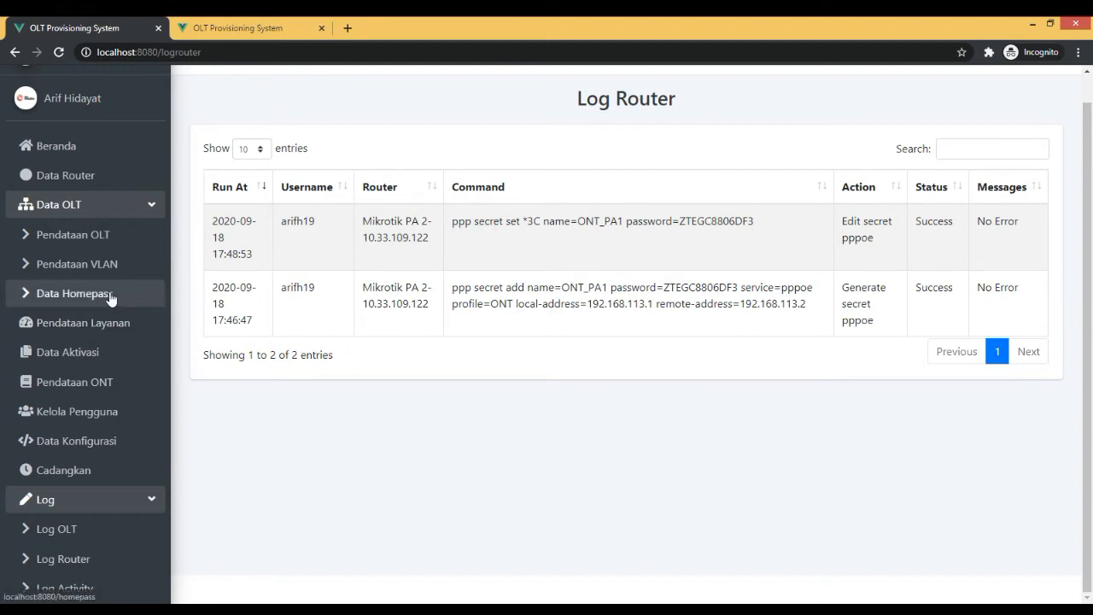
Bring up the reactivation prompt for the blocked customer in Data Aktivasi and cancel it.
left_click(110, 350)
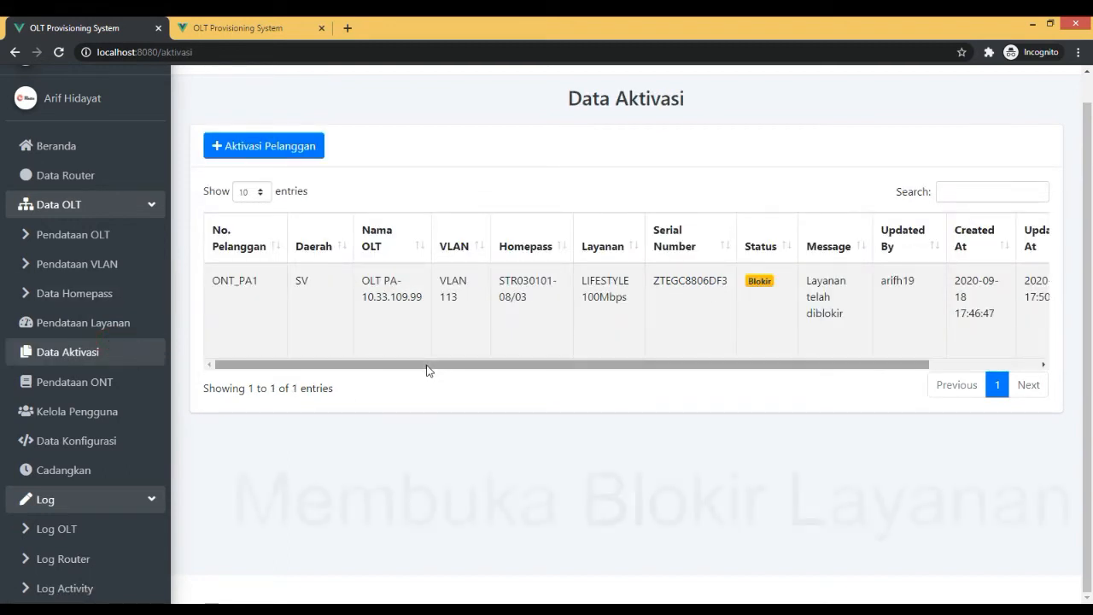
left_click_drag(428, 369, 768, 383)
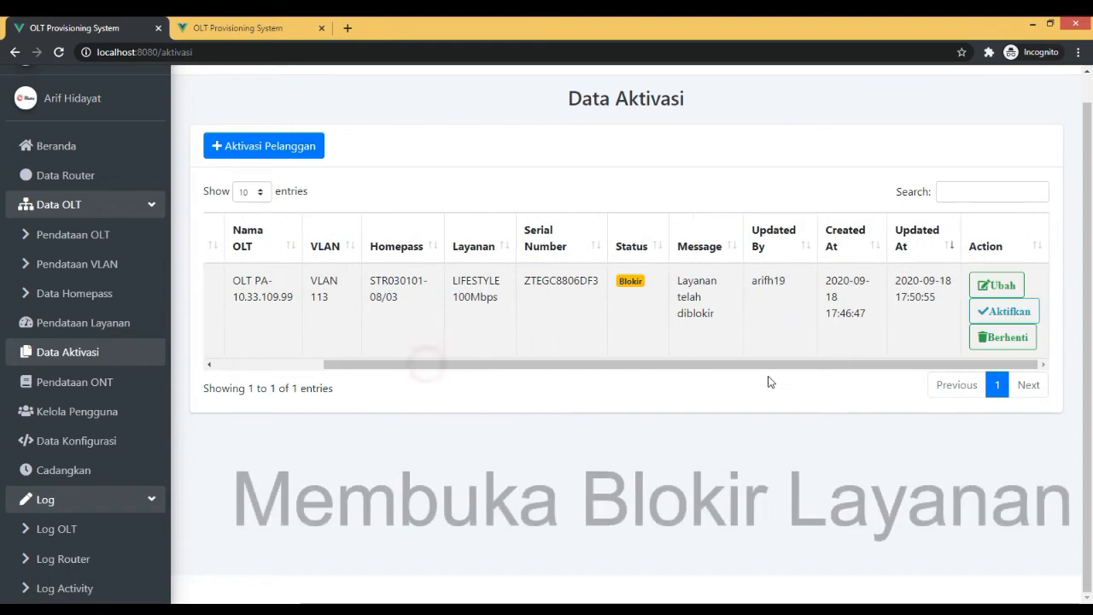
left_click(1003, 310)
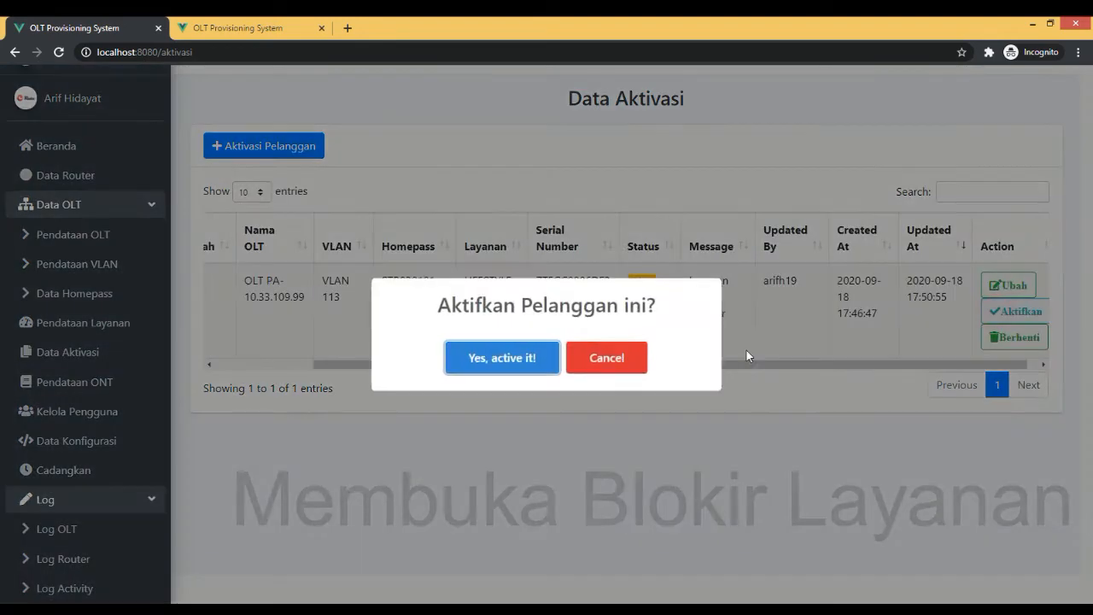
left_click(637, 357)
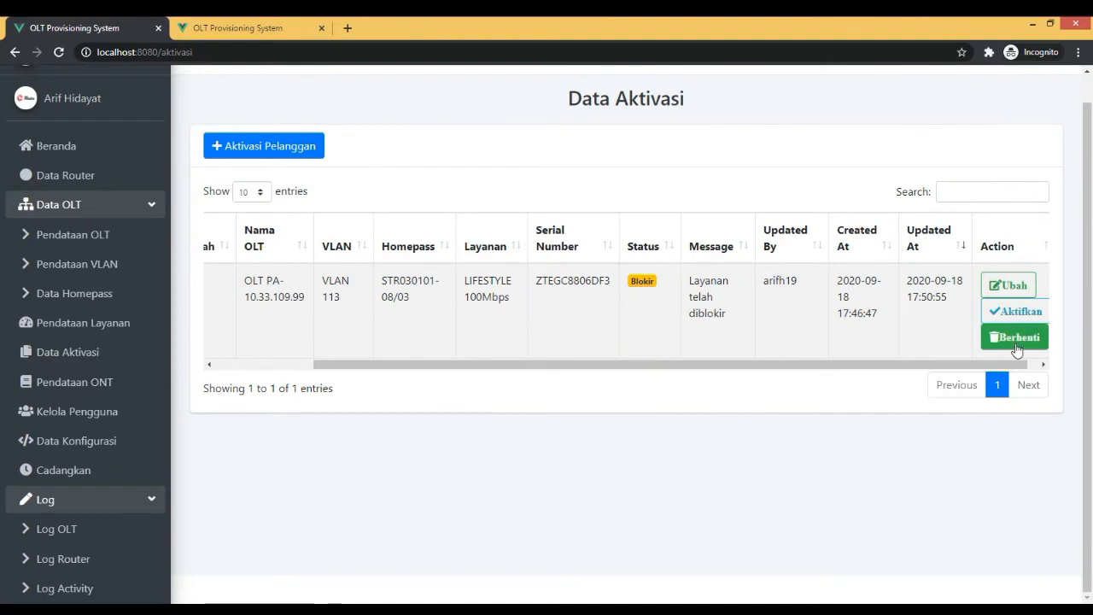
left_click(440, 461)
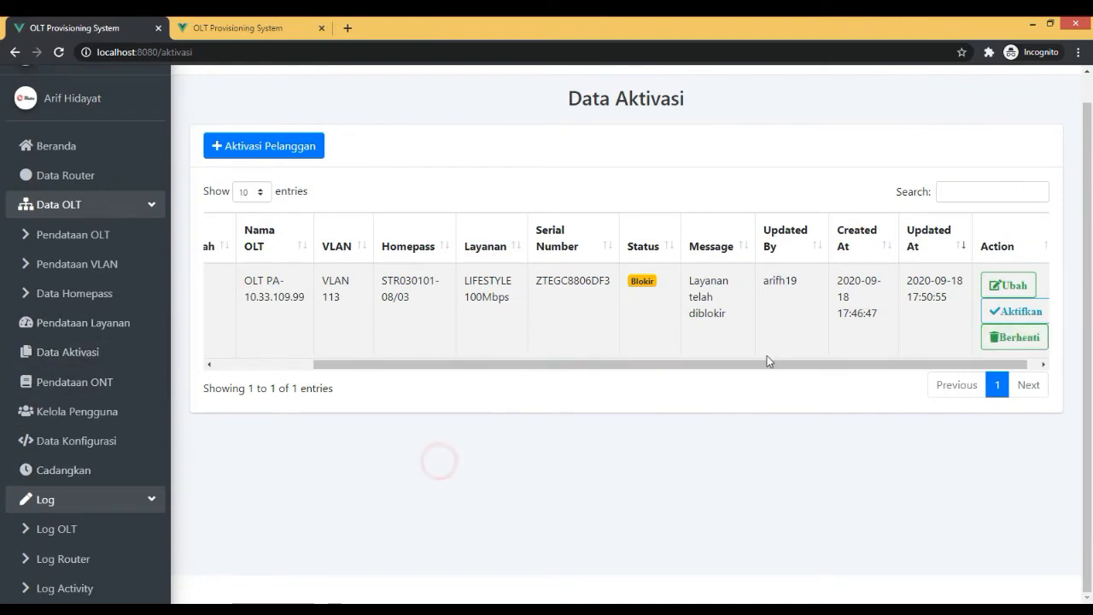
Bring up the service termination prompt for the blocked customer and dismiss it without deleting the record.
left_click_drag(765, 364, 776, 363)
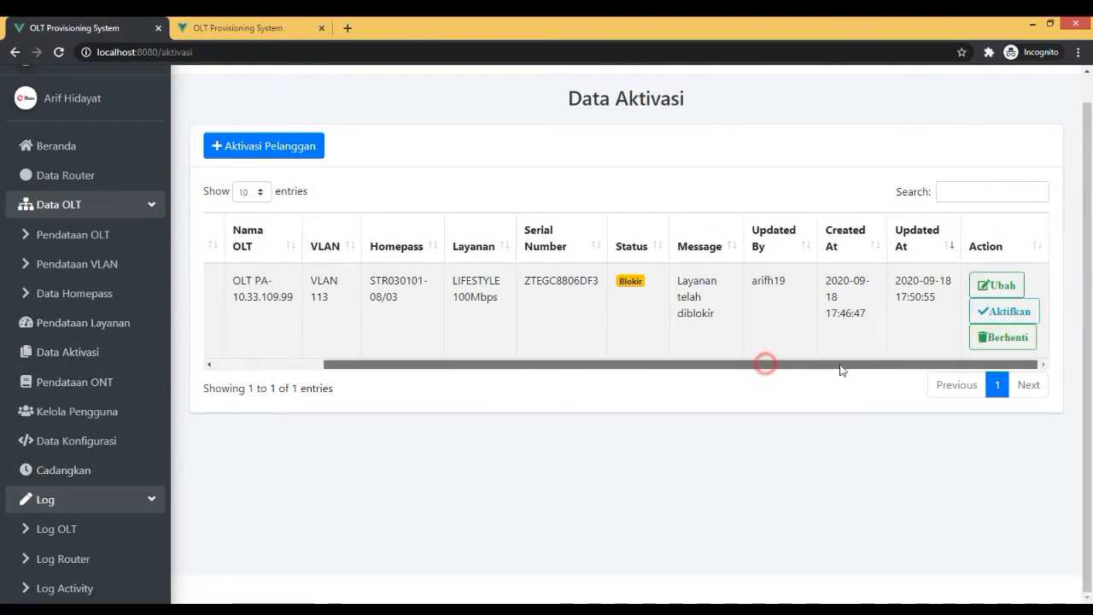
left_click(989, 343)
left_click(521, 377)
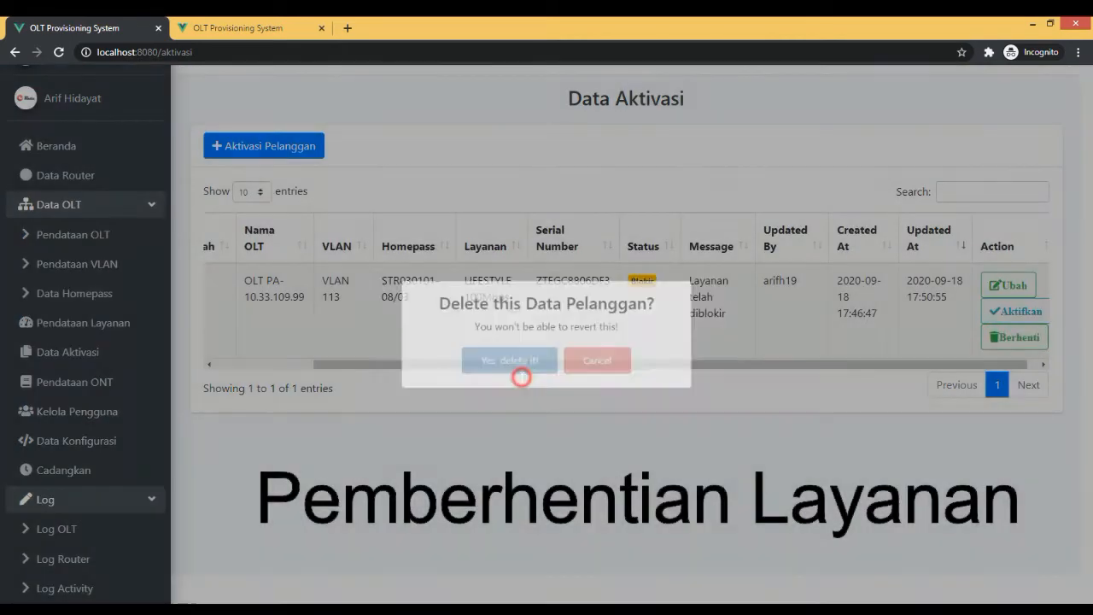
left_click(572, 419)
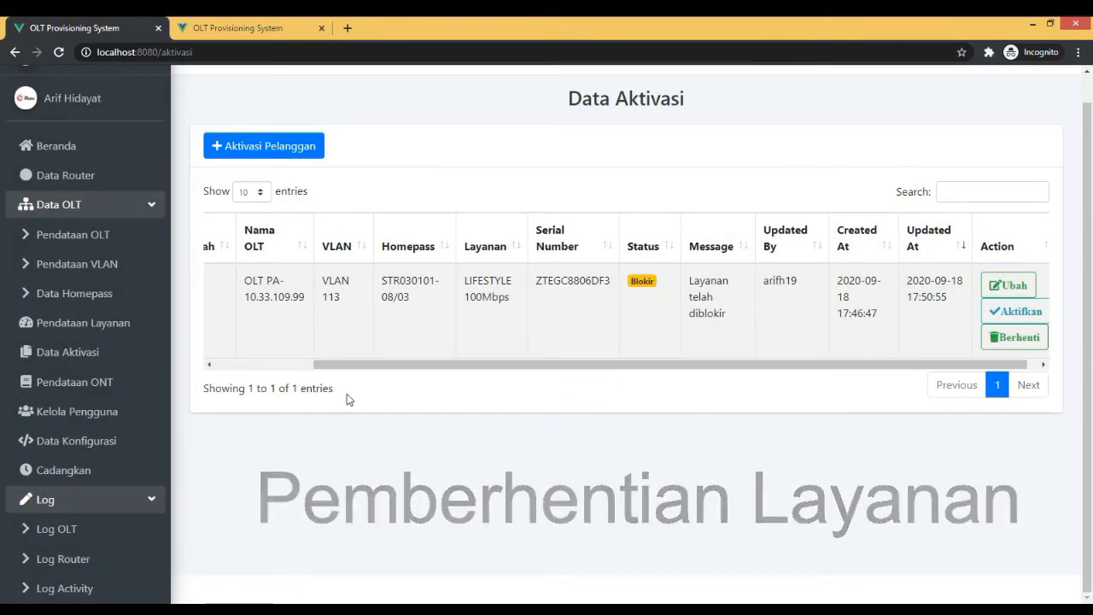
Look over the Pendataan ONT records and review the Kelola Pengguna user list.
left_click(75, 382)
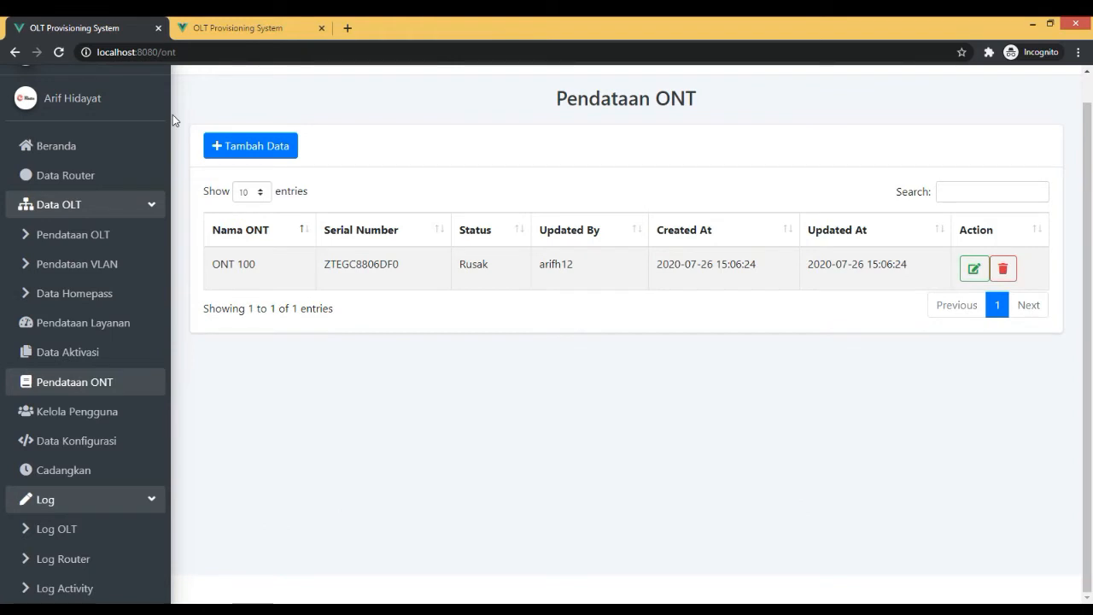
left_click(89, 419)
scroll(811, 361, "down", 1)
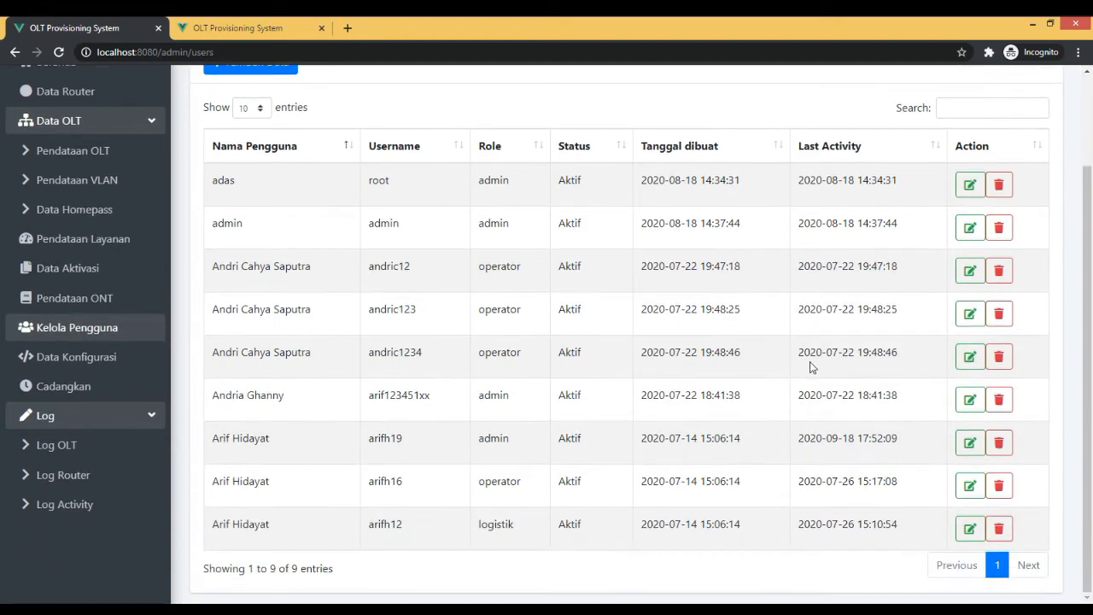
scroll(788, 371, "up", 2)
scroll(789, 369, "down", 2)
scroll(789, 369, "up", 2)
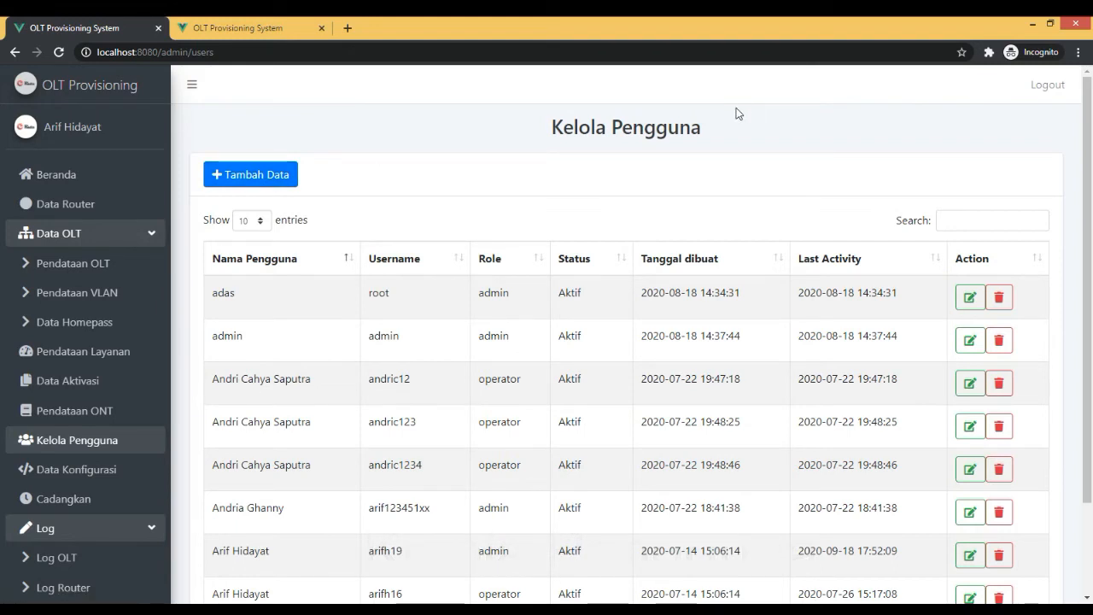
Start a new user record and enter the user's full name and username.
left_click(260, 187)
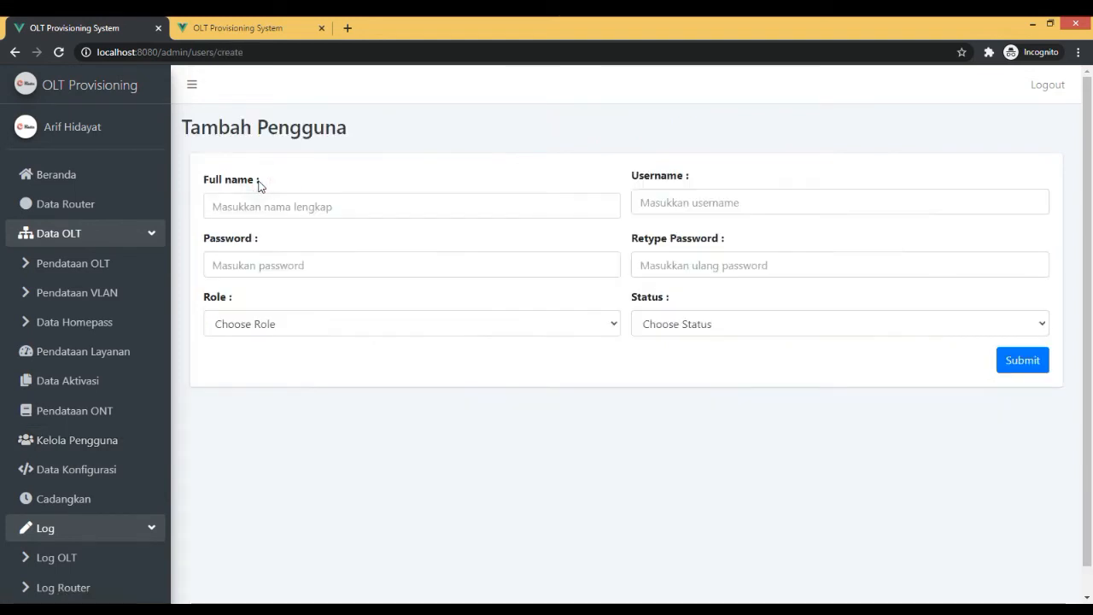
left_click(263, 207)
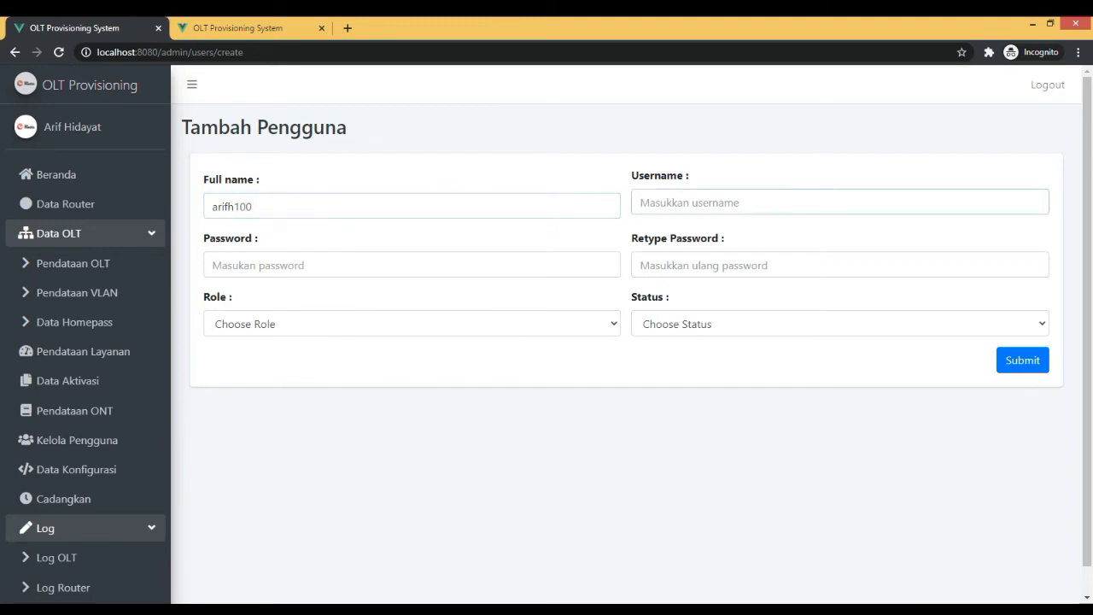
double_click(256, 206)
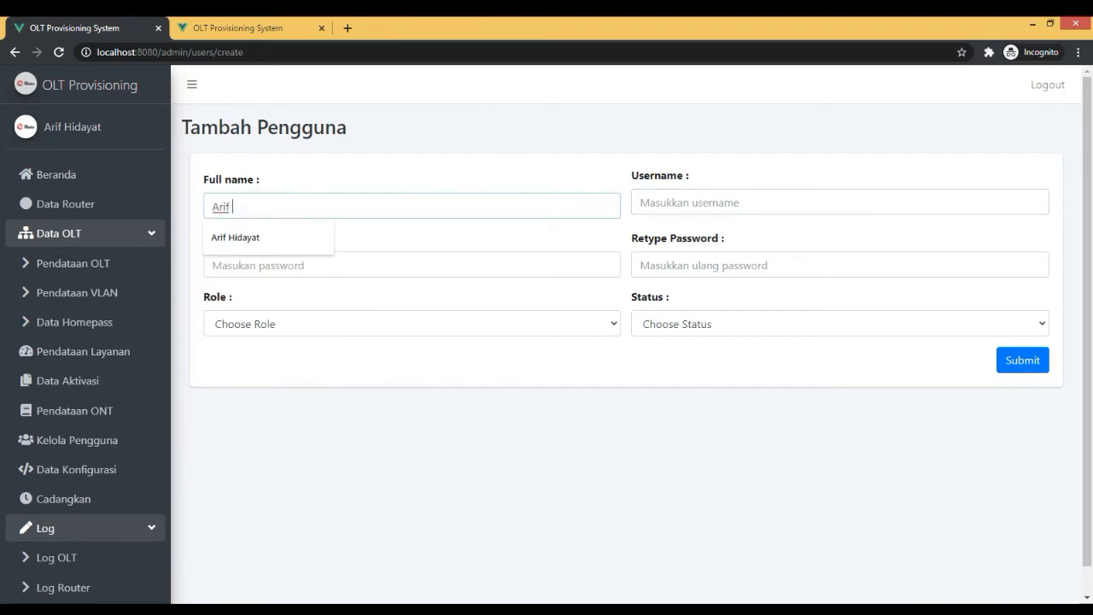
key("Tab")
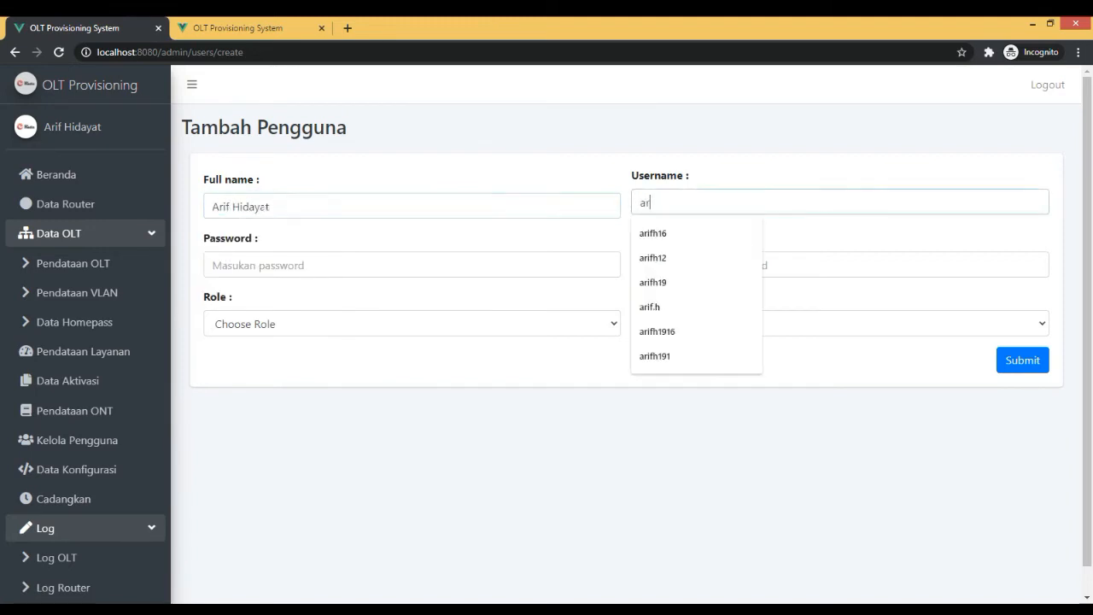
Enter the new user's password and repeat it in the Retype Password field.
key("Tab")
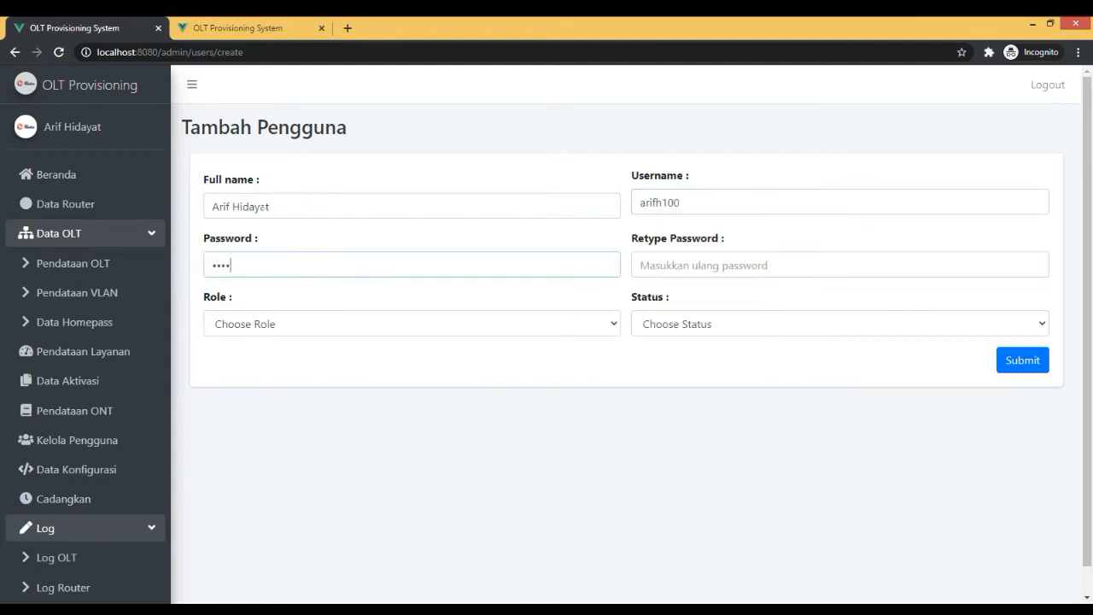
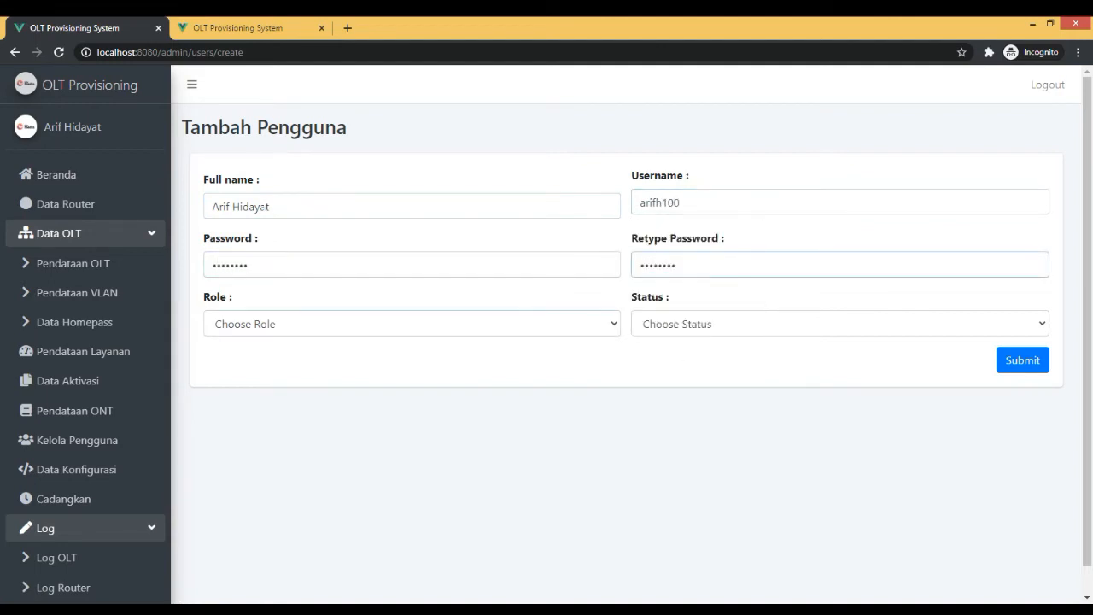
Give the new user the operator role and Aktif status, submit the record and dismiss the result message.
left_click(243, 323)
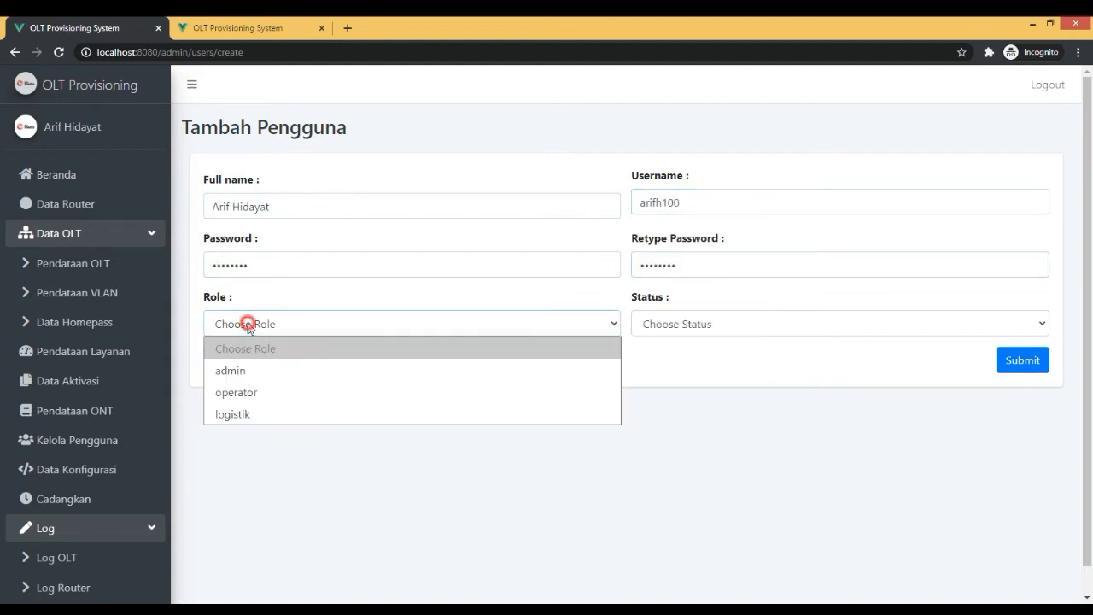
left_click(264, 394)
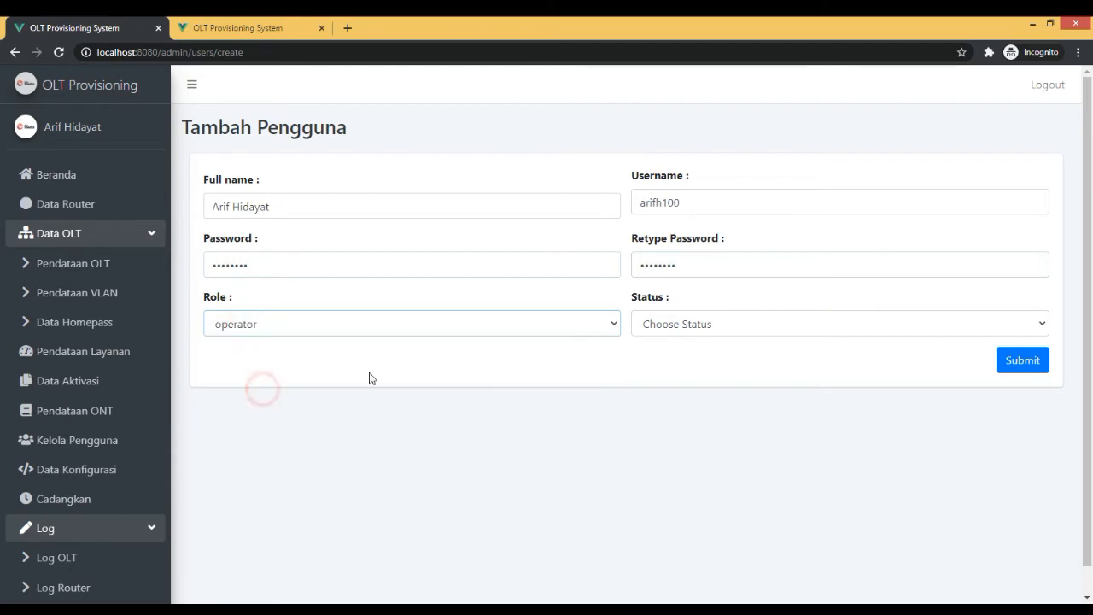
left_click(722, 329)
left_click(689, 372)
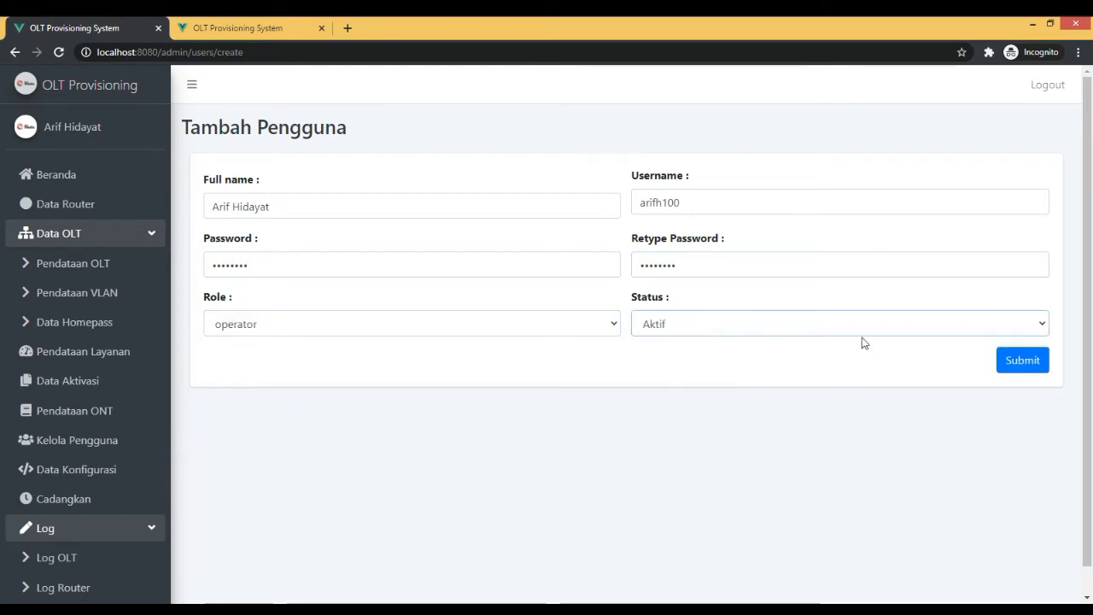
left_click(1030, 367)
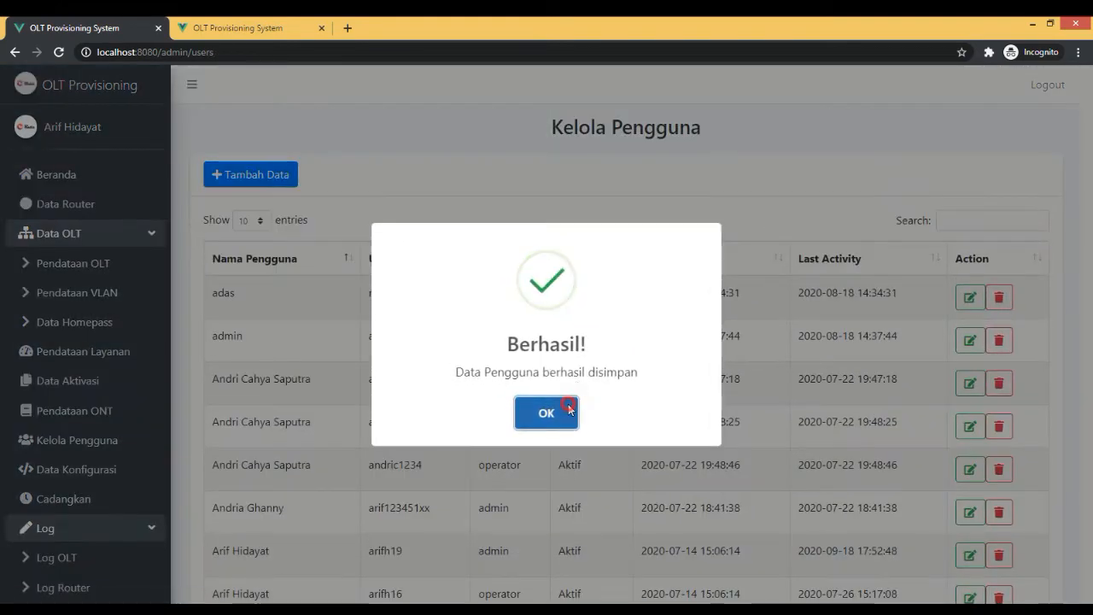
left_click(566, 408)
Check the new user's username and creation date in the list, view the record's edit form and return to the list.
scroll(539, 405, "down", 2)
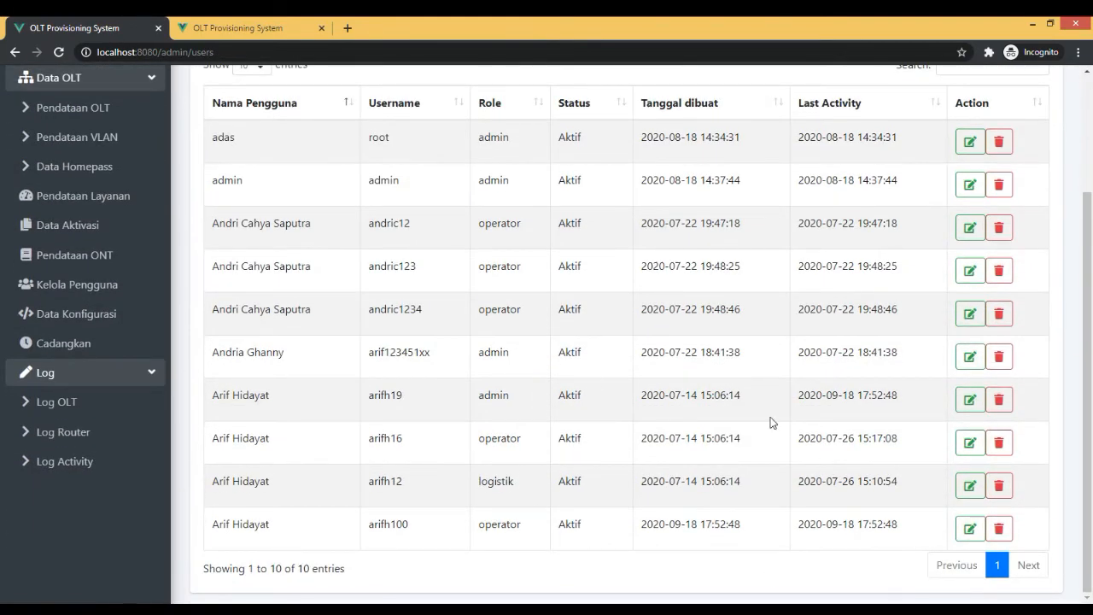
double_click(394, 523)
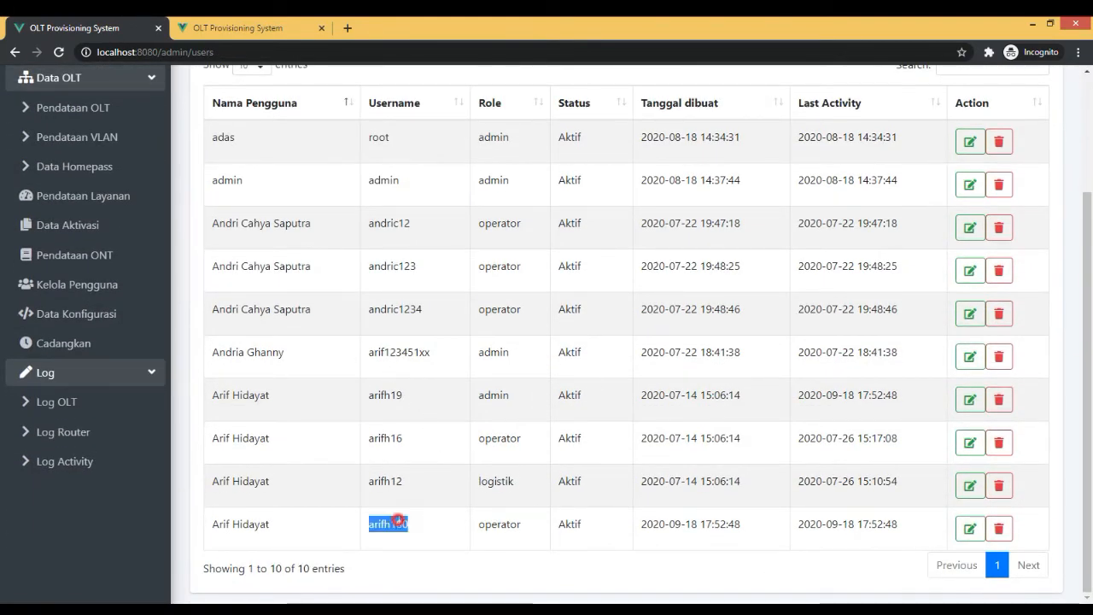
triple_click(692, 526)
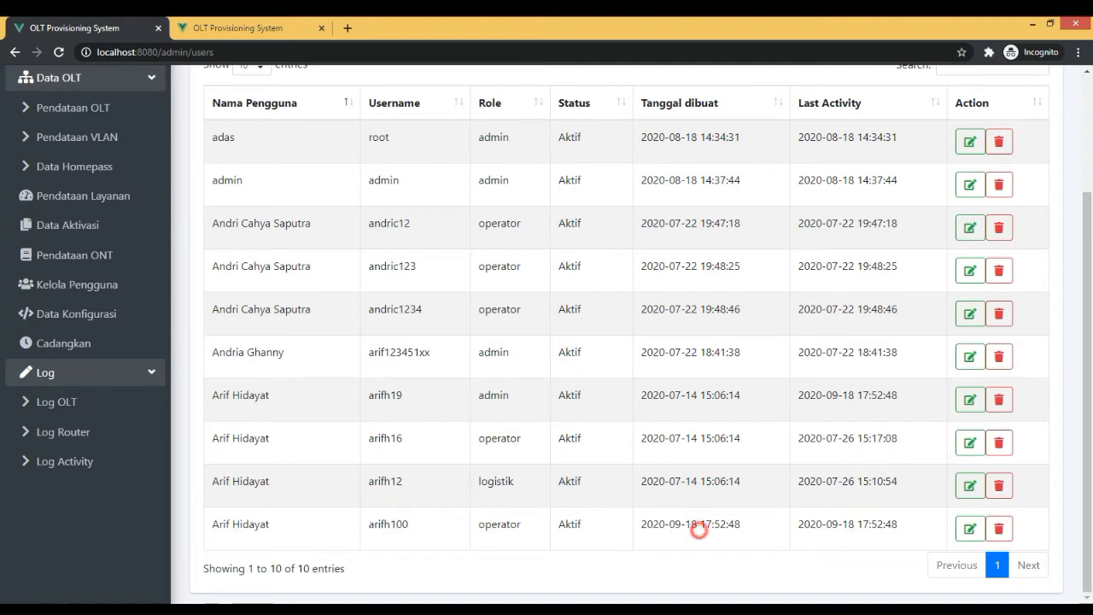
left_click(972, 529)
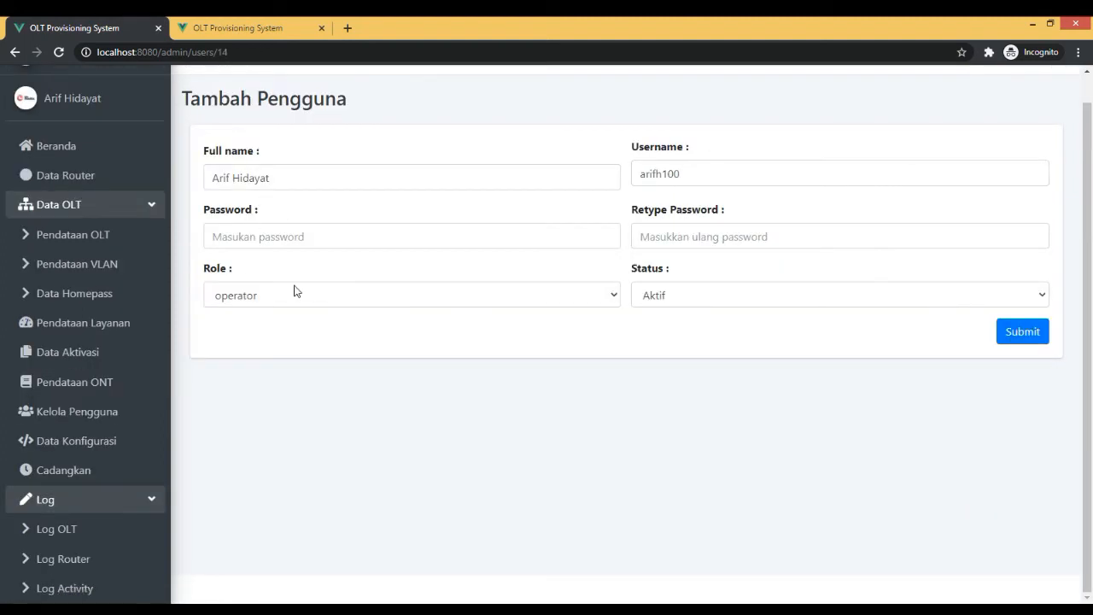
left_click(105, 413)
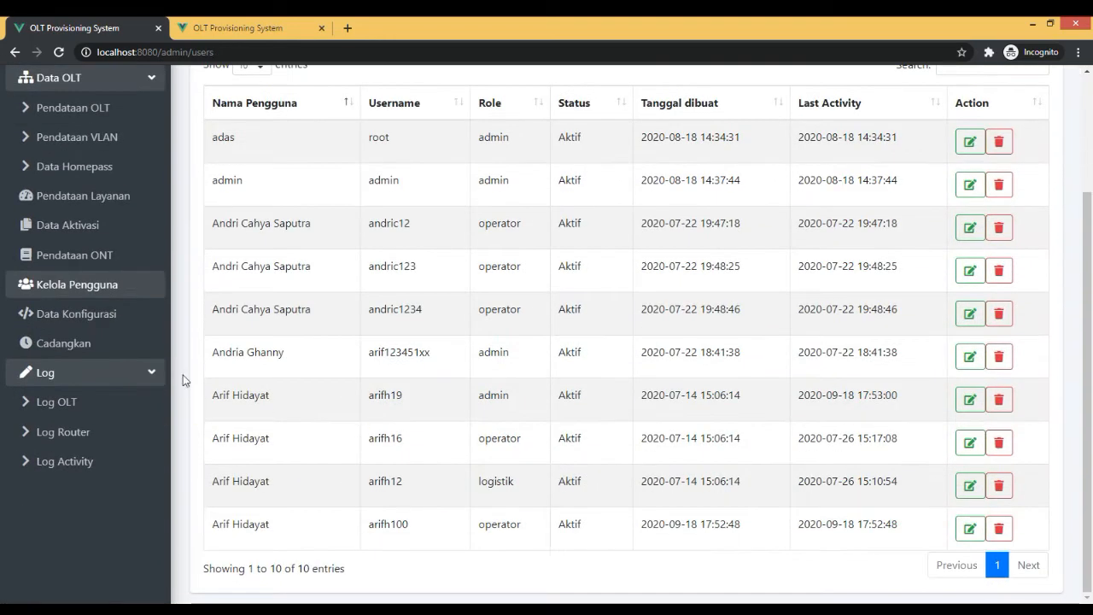
Open the Data Konfigurasi vendor list and view the form for adding a vendor, closing it without saving.
left_click(105, 314)
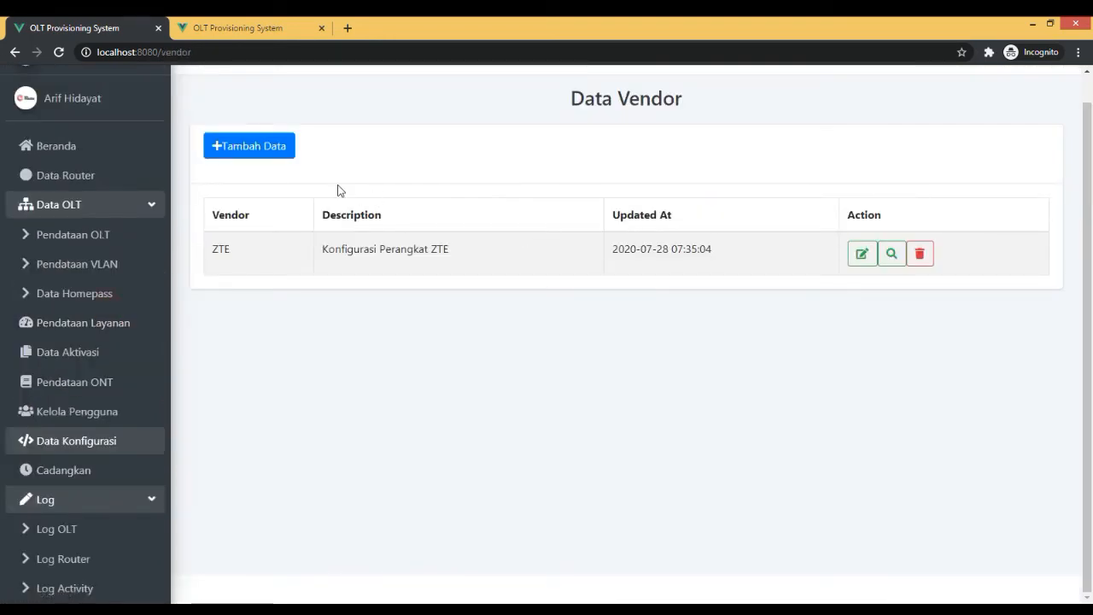
scroll(252, 227, "up", 1)
left_click(229, 174)
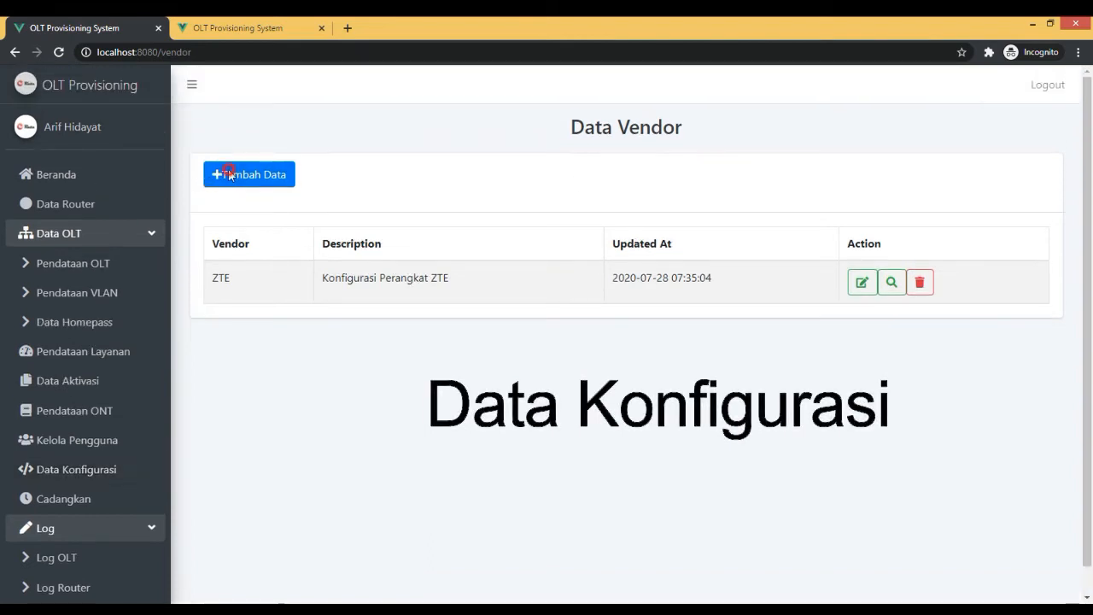
left_click(464, 178)
left_click(613, 299)
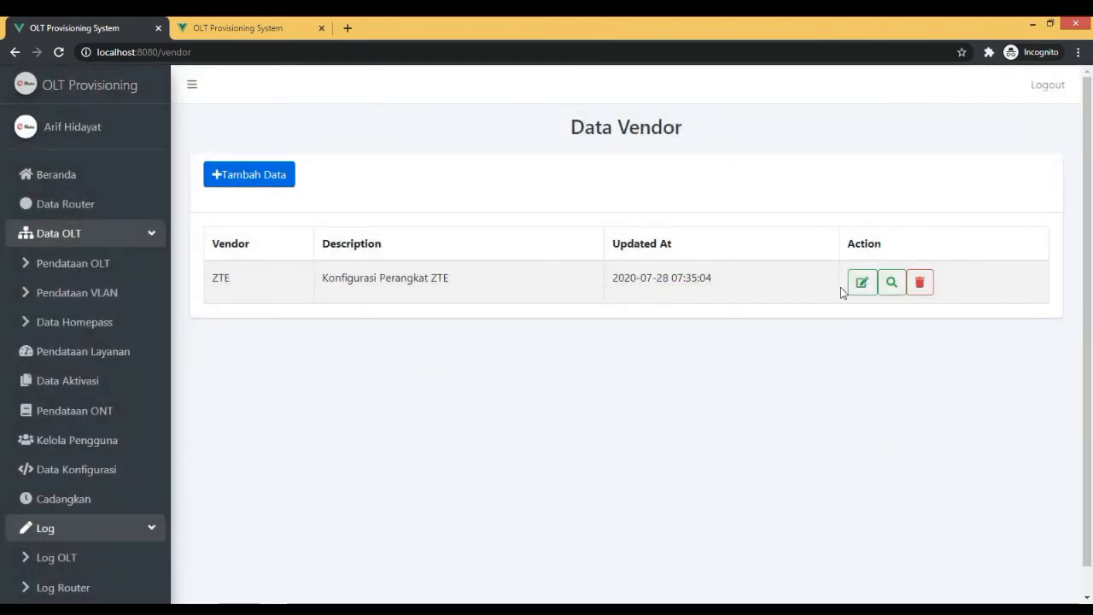
Open the ZTE vendor's configuration and examine its Aktivasi Layanan command template.
left_click(892, 289)
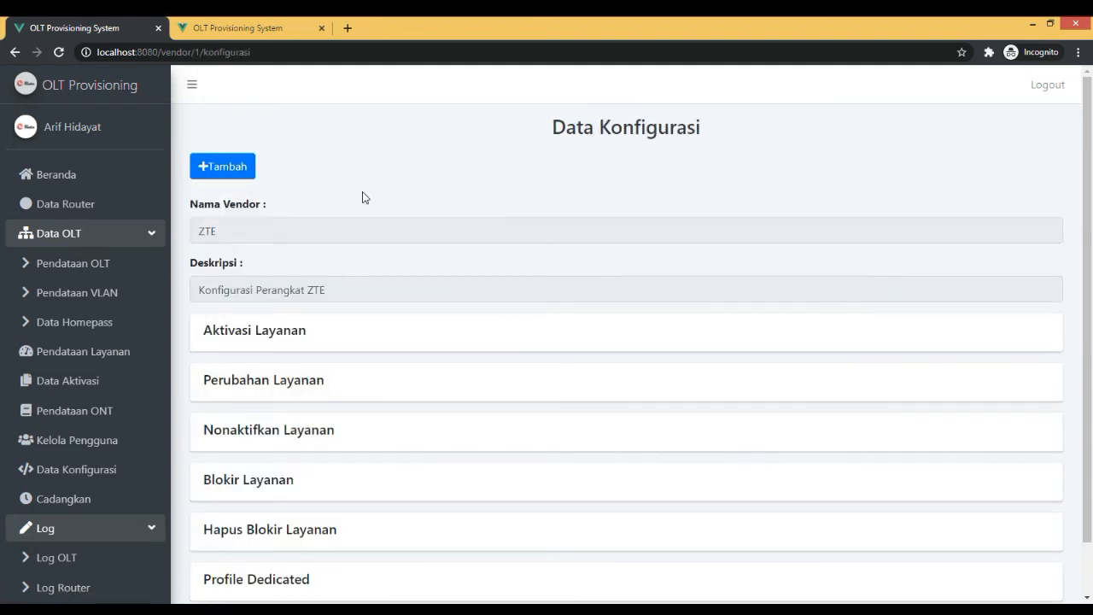
scroll(363, 198, "down", 2)
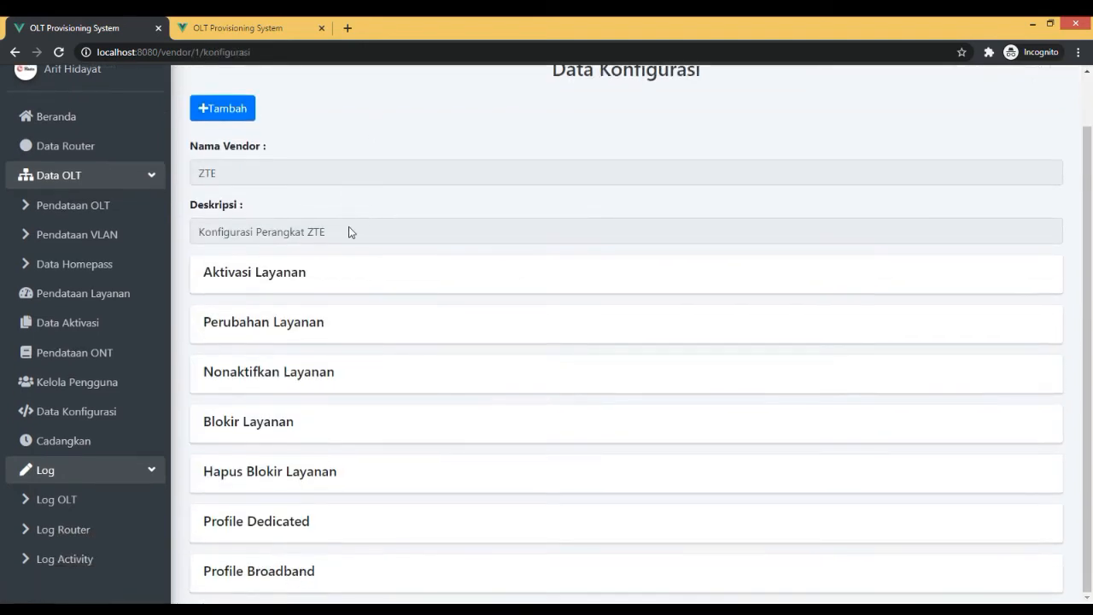
left_click(317, 270)
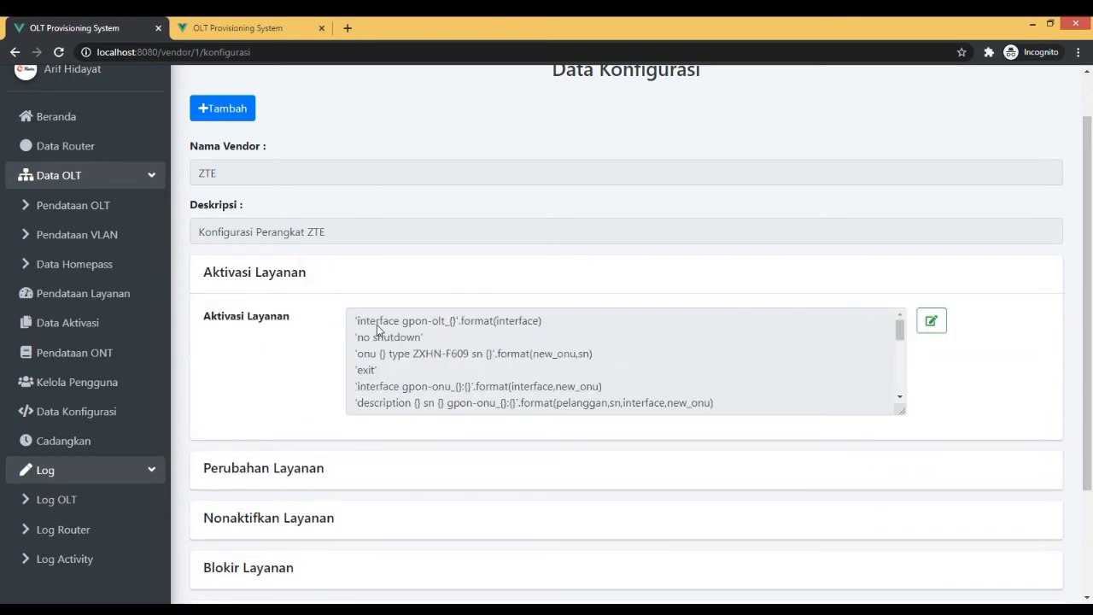
scroll(385, 345, "down", 5)
scroll(401, 357, "up", 5)
scroll(401, 357, "down", 5)
View the Aktivasi Layanan configuration in its edit form and close the form without saving.
left_click(930, 330)
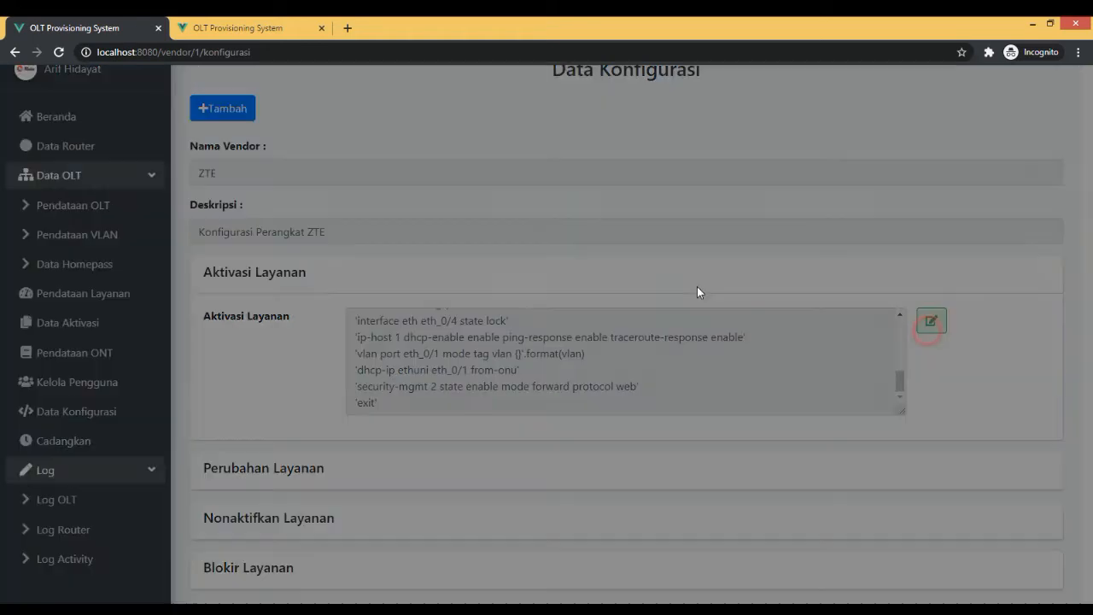
scroll(547, 277, "down", 5)
scroll(547, 278, "up", 5)
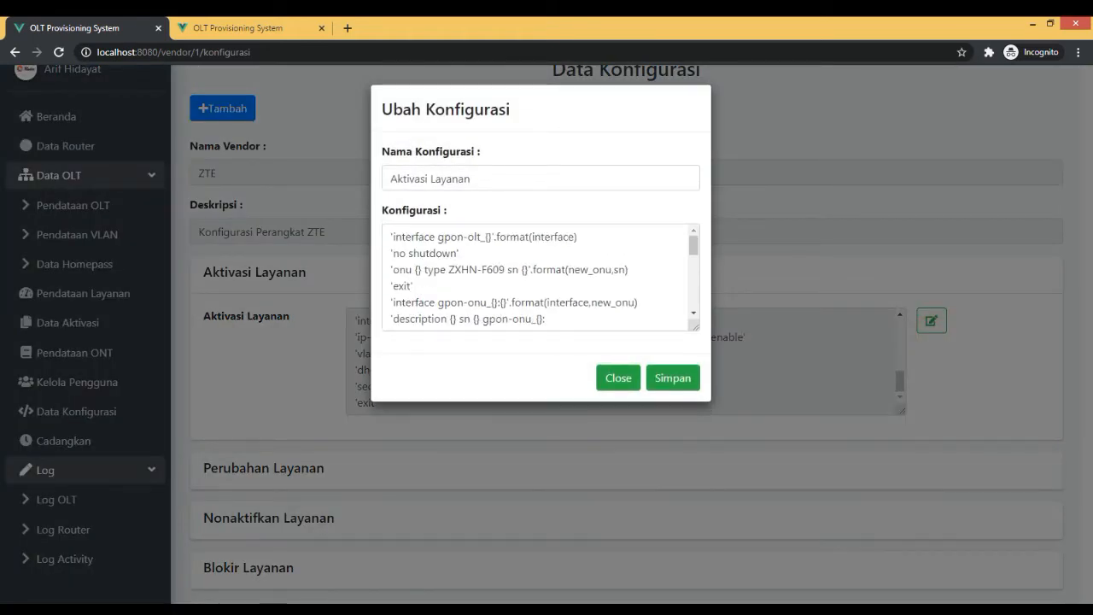
left_click(625, 379)
Expand the Perubahan Layanan, Nonaktifkan Layanan and Blokir Layanan sections of the ZTE configuration and view their command templates.
left_click(398, 463)
scroll(397, 462, "down", 3)
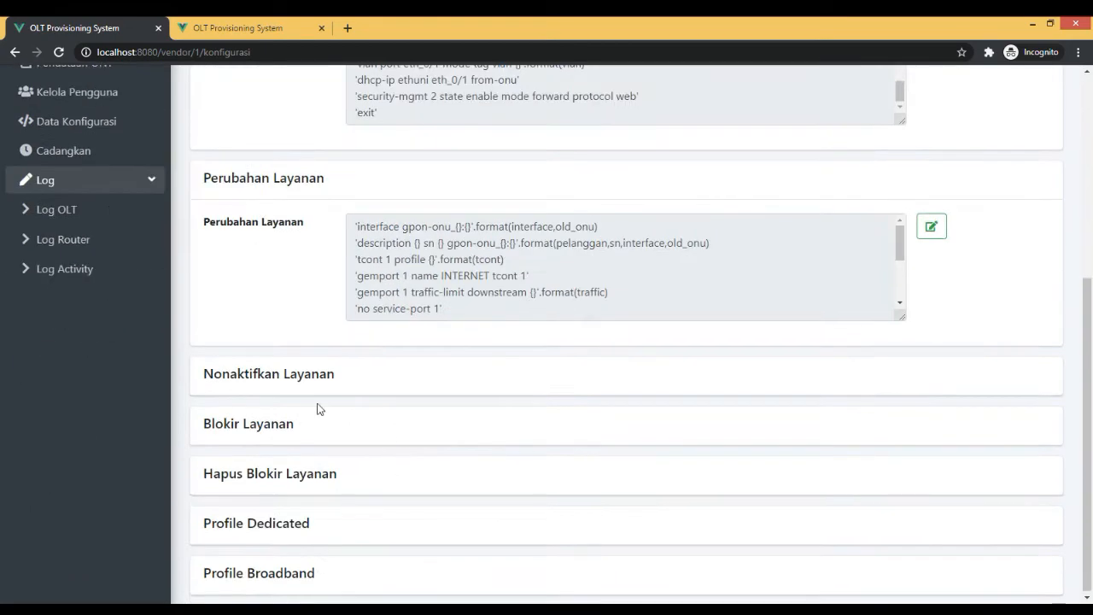
left_click(298, 379)
scroll(298, 401, "down", 2)
left_click(307, 421)
scroll(309, 427, "down", 2)
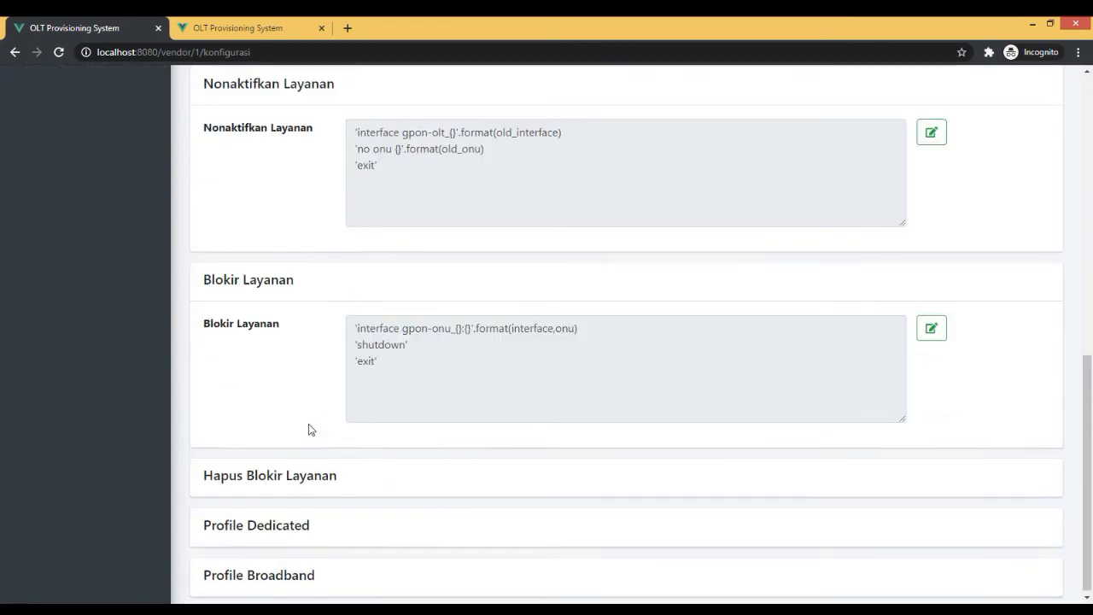
Expand the Hapus Blokir Layanan, Profile Dedicated and Profile Broadband sections and examine their command templates.
left_click(289, 470)
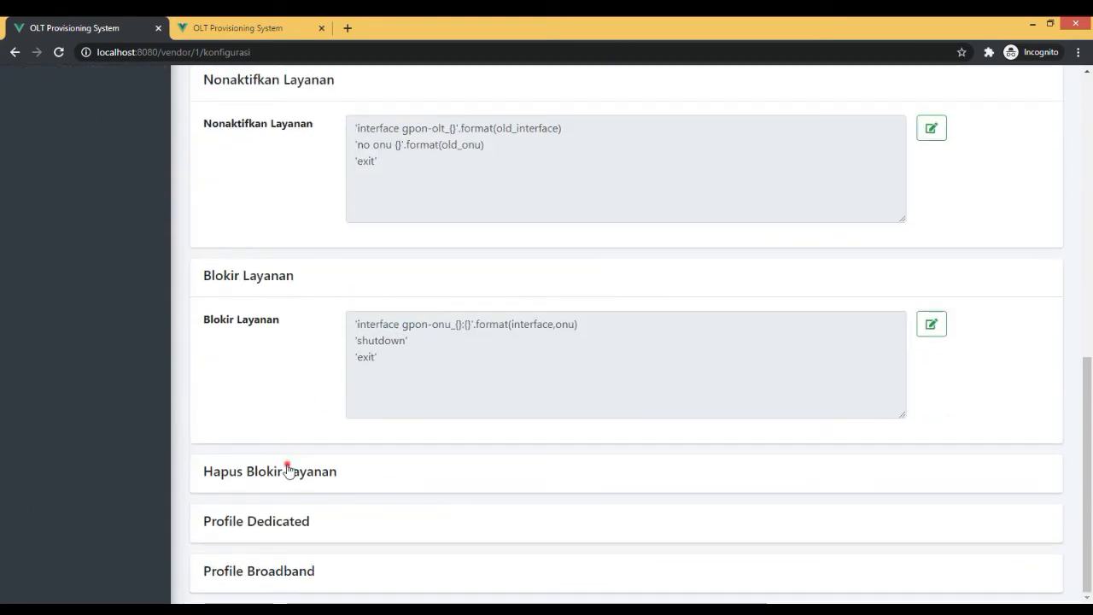
scroll(295, 503, "down", 2)
left_click(291, 524)
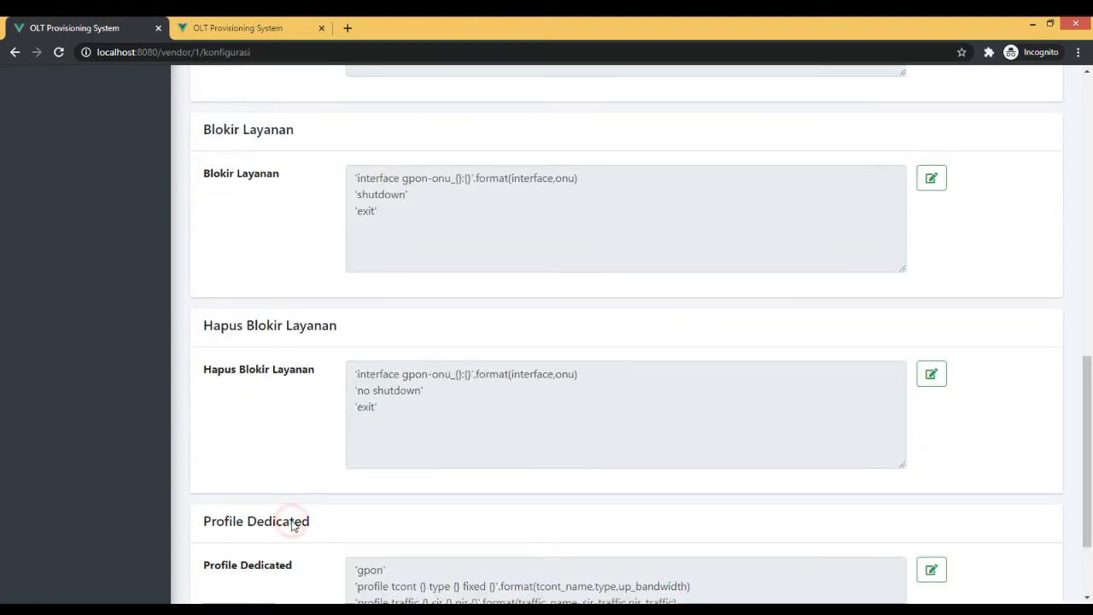
scroll(360, 210, "down", 2)
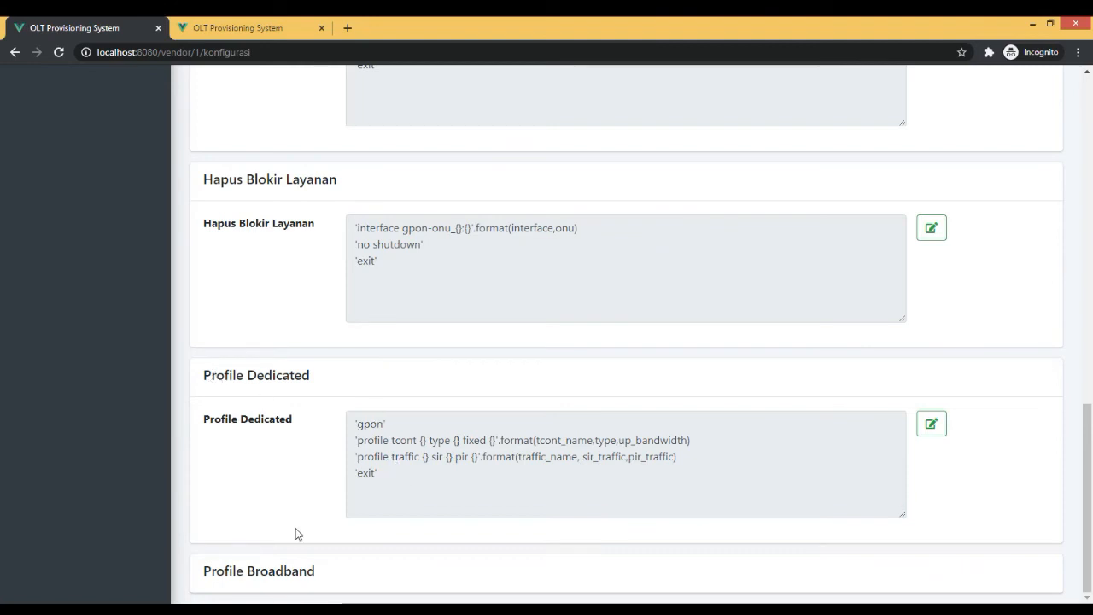
left_click(283, 577)
scroll(329, 447, "down", 2)
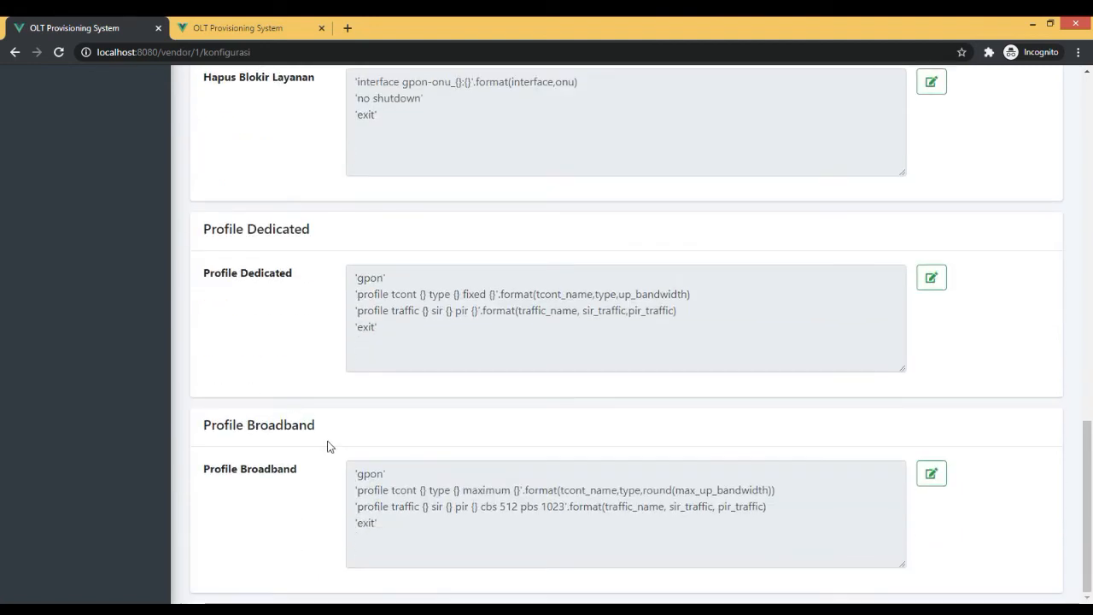
left_click_drag(471, 539, 364, 504)
left_click(435, 507)
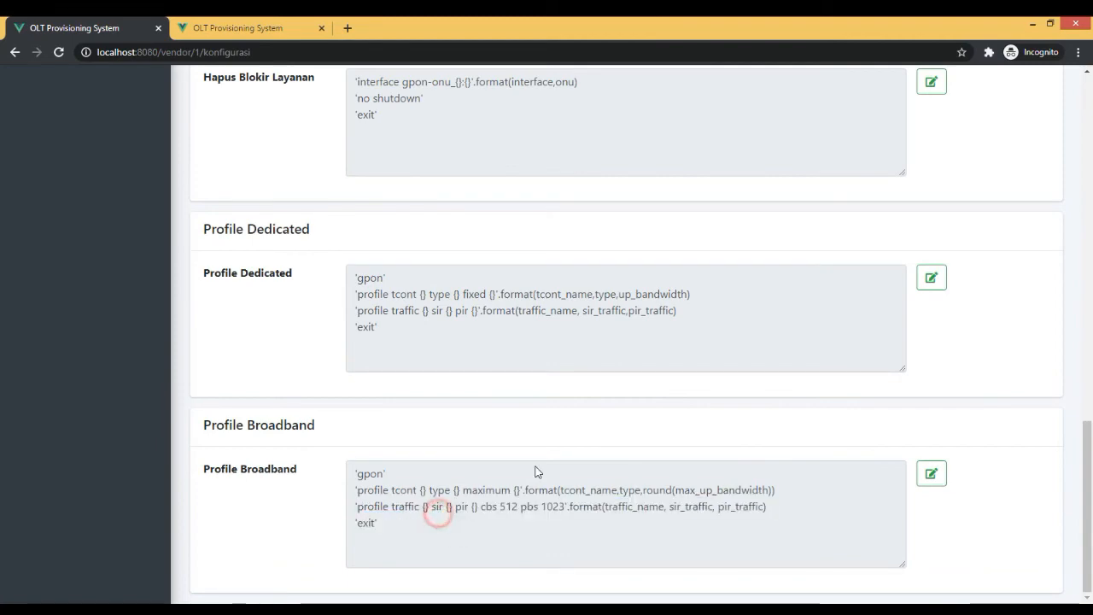
Open the Cadangkan page and start a configuration backup of OLT PA.
scroll(563, 446, "up", 15)
scroll(96, 511, "down", 2)
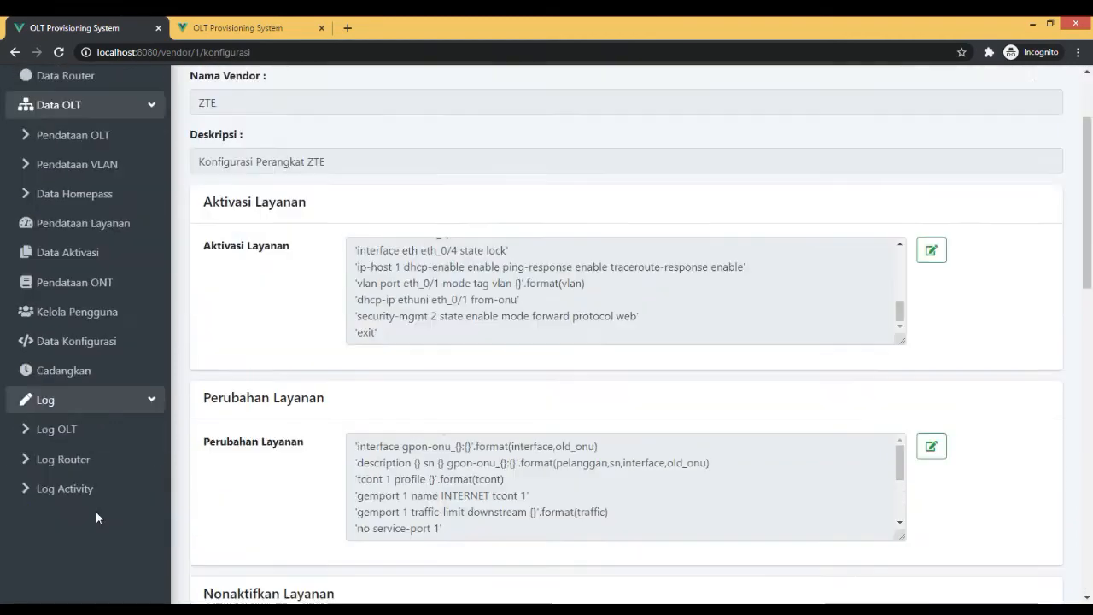
scroll(156, 266, "up", 2)
left_click(97, 492)
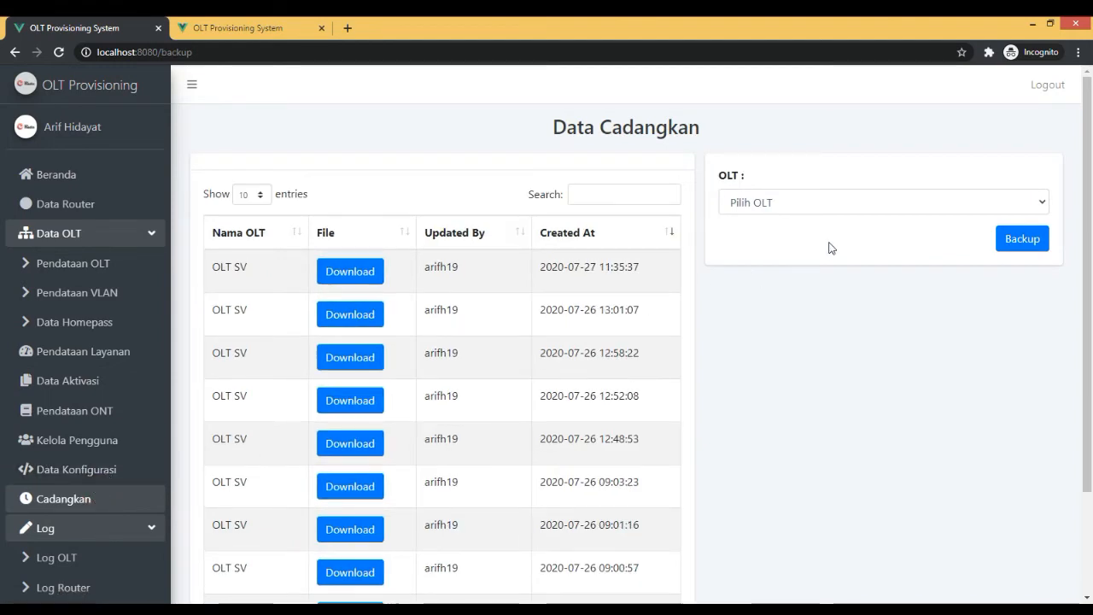
left_click(807, 200)
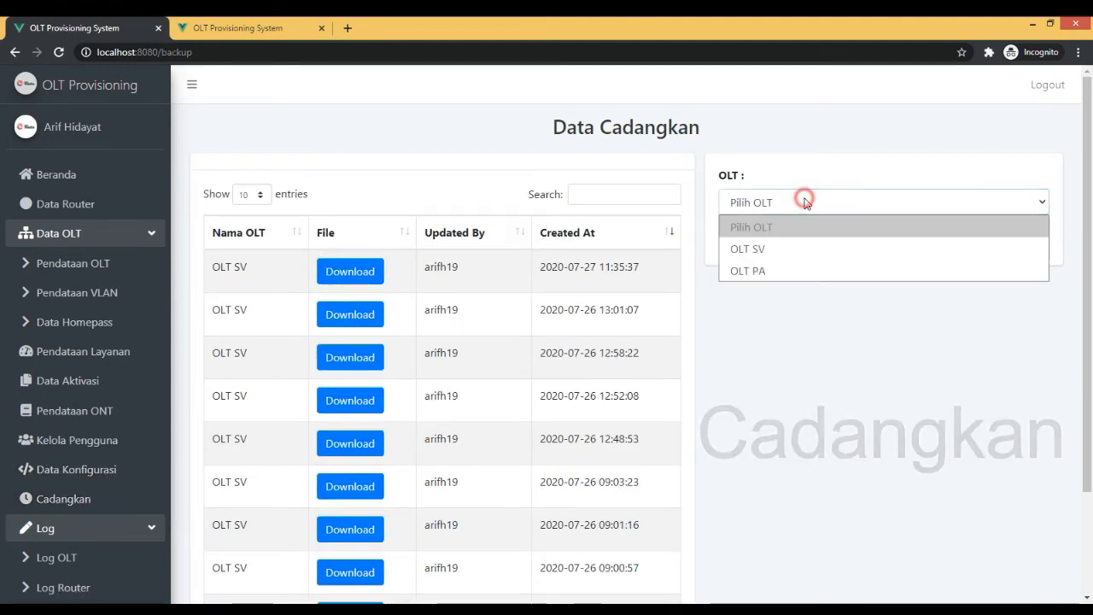
left_click(791, 266)
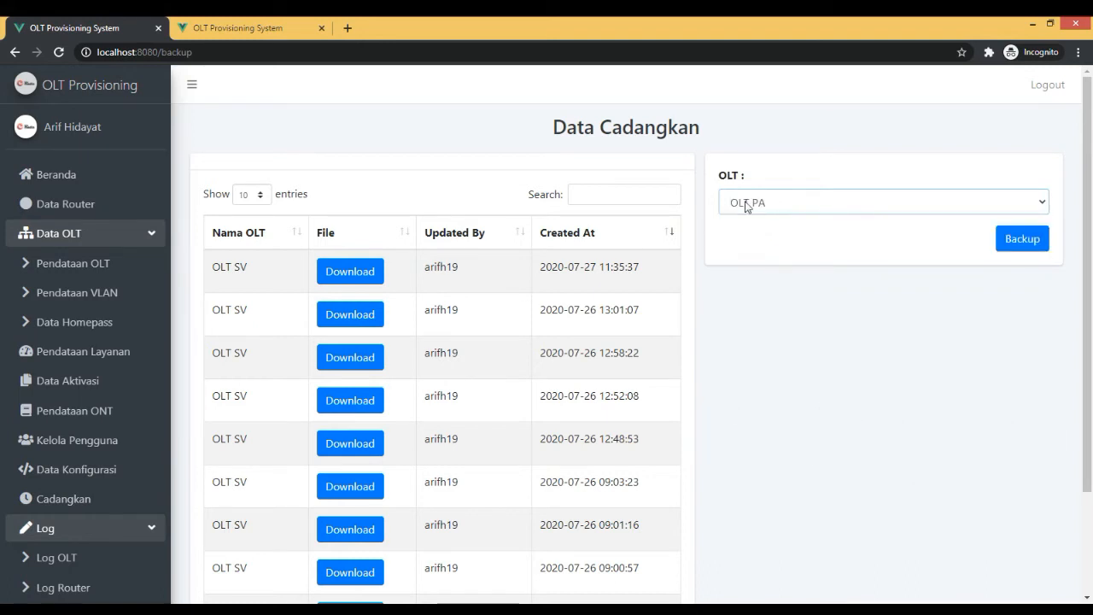
left_click(745, 207)
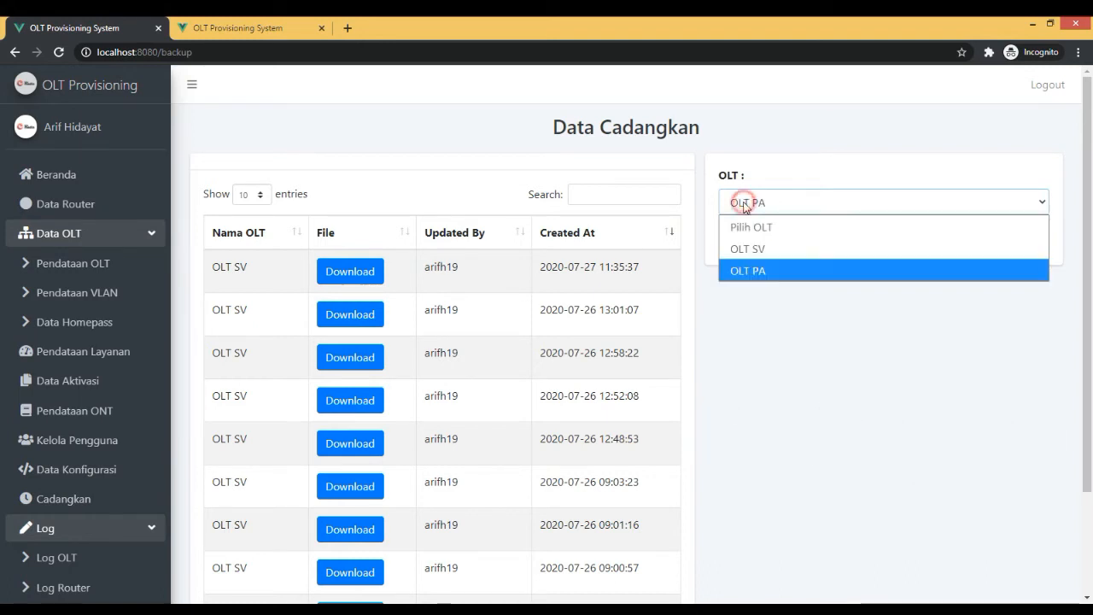
left_click(750, 268)
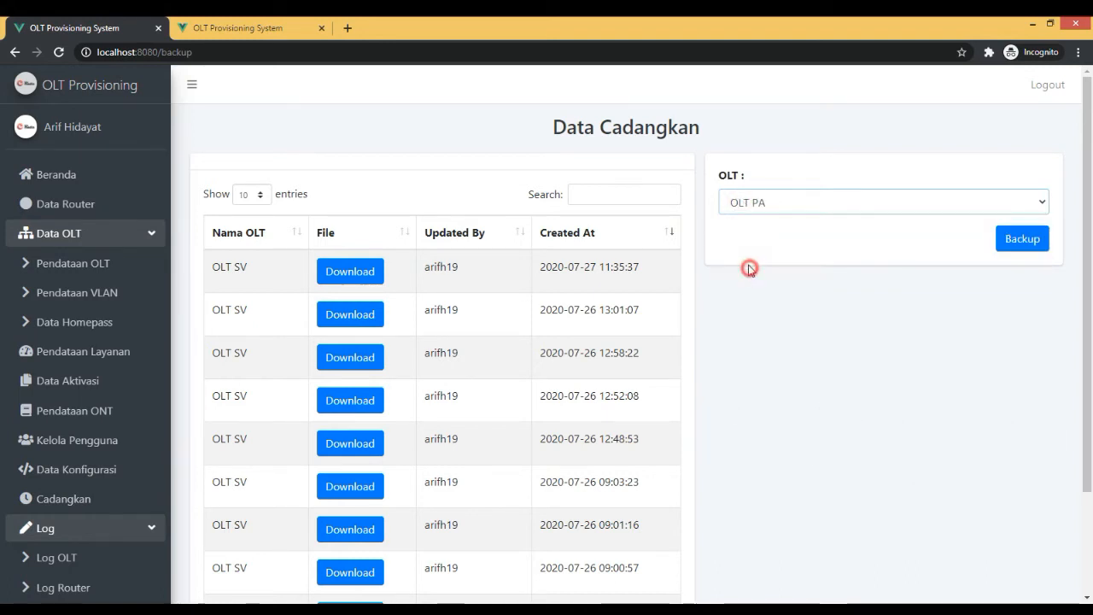
left_click(1016, 245)
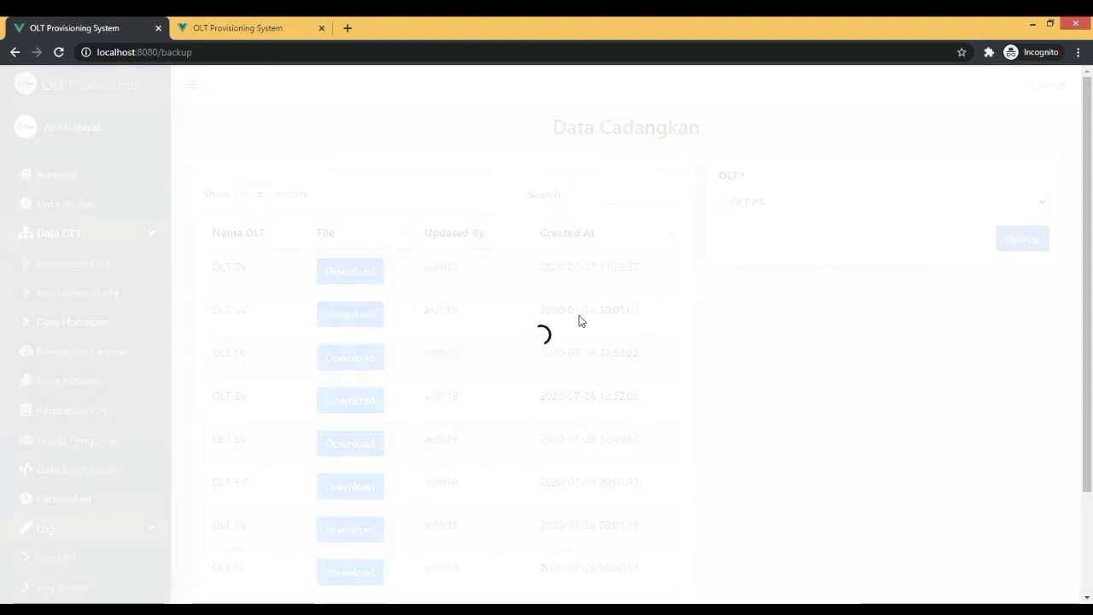
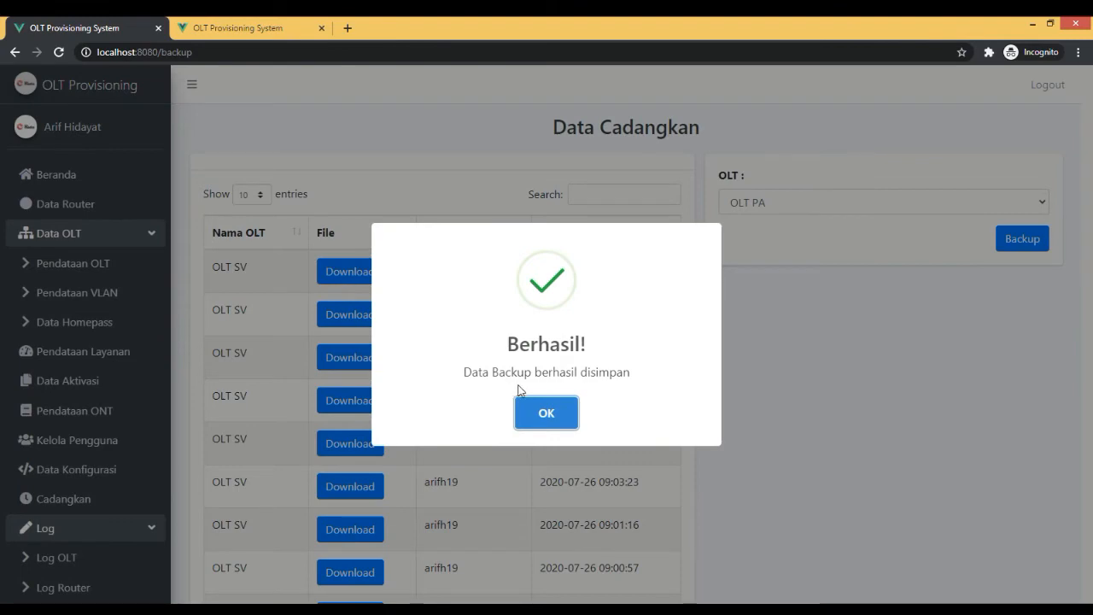
Dismiss the backup confirmation, browse both pages of the backup list and reload the Cadangkan page to refresh it.
left_click(543, 409)
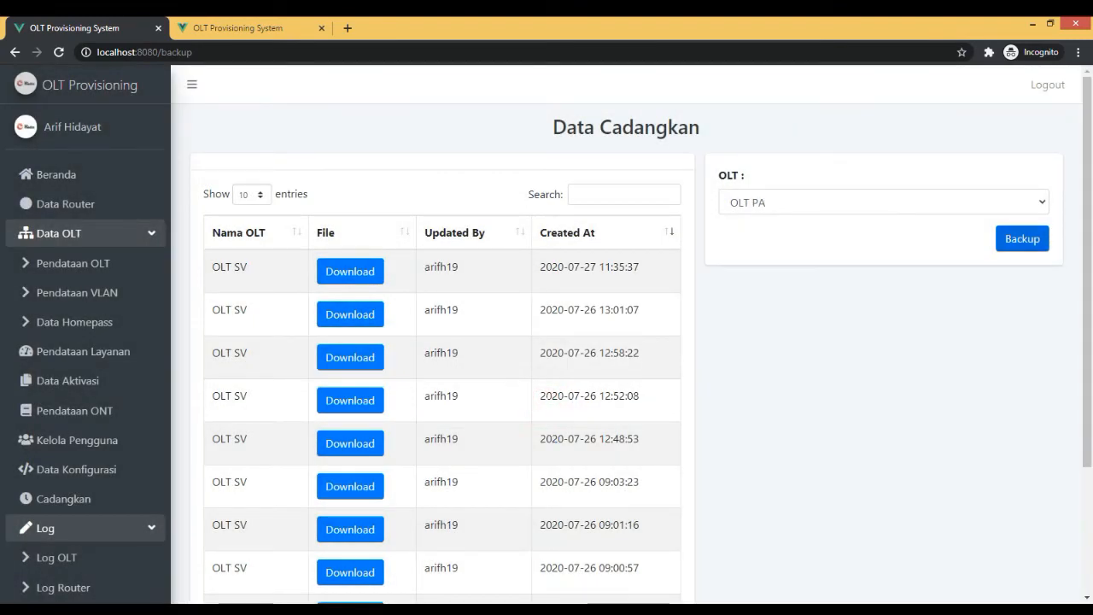
scroll(666, 581, "down", 3)
left_click(646, 567)
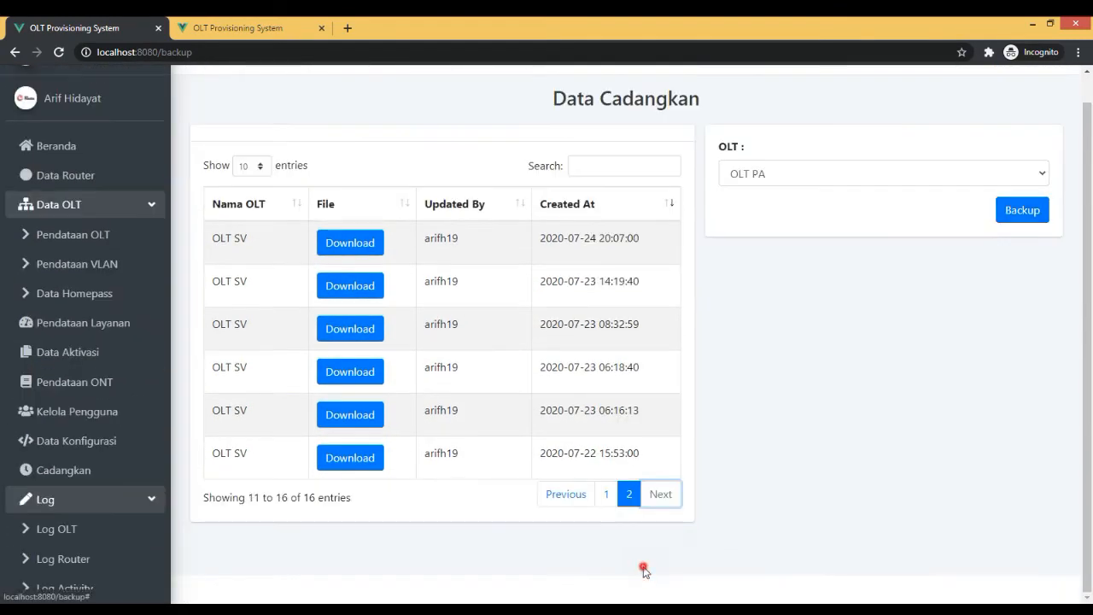
left_click(610, 495)
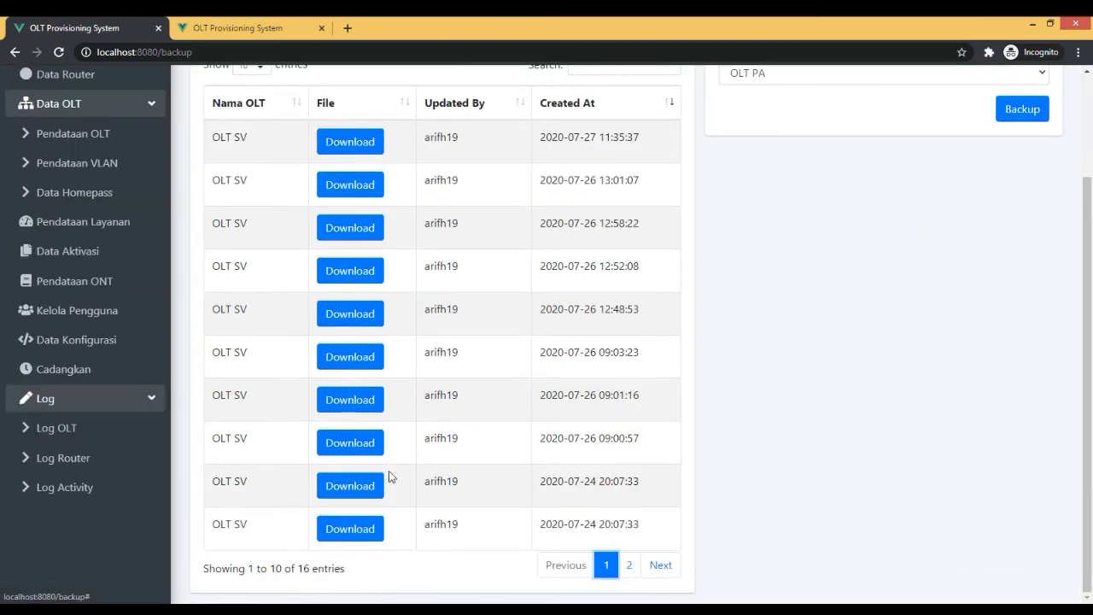
left_click(102, 369)
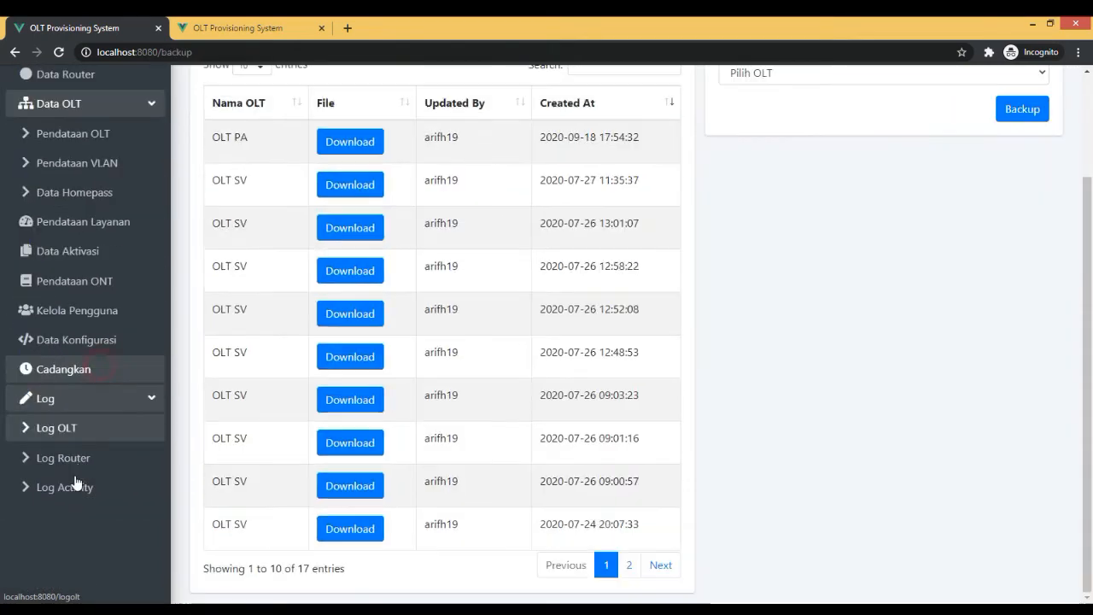
left_click(90, 373)
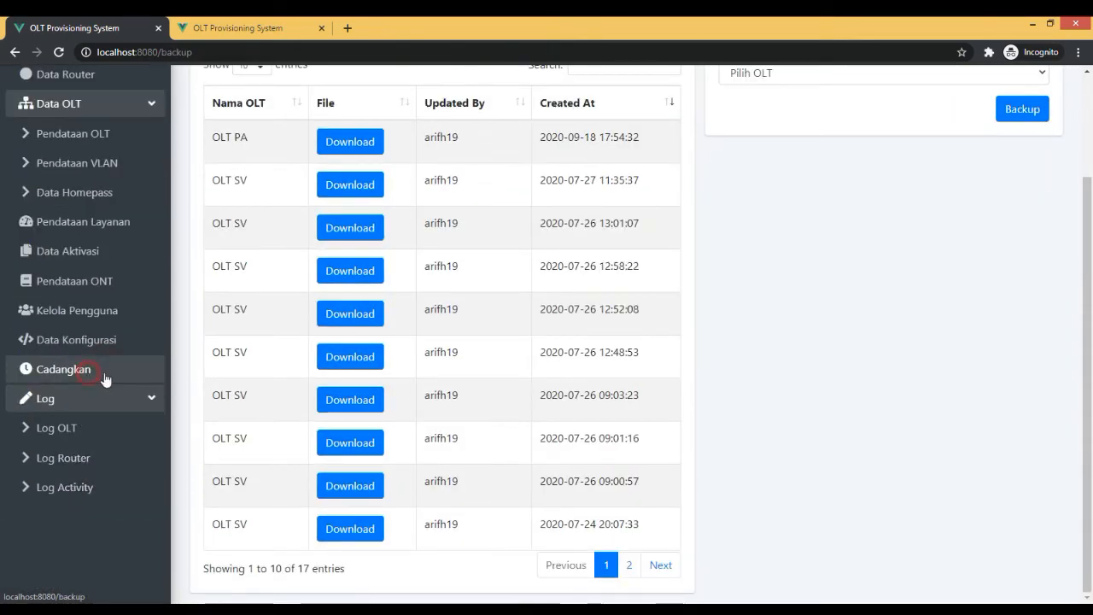
Check the creation time of the newest OLT PA backup and download its file.
triple_click(620, 137)
left_click(619, 146)
scroll(599, 232, "up", 2)
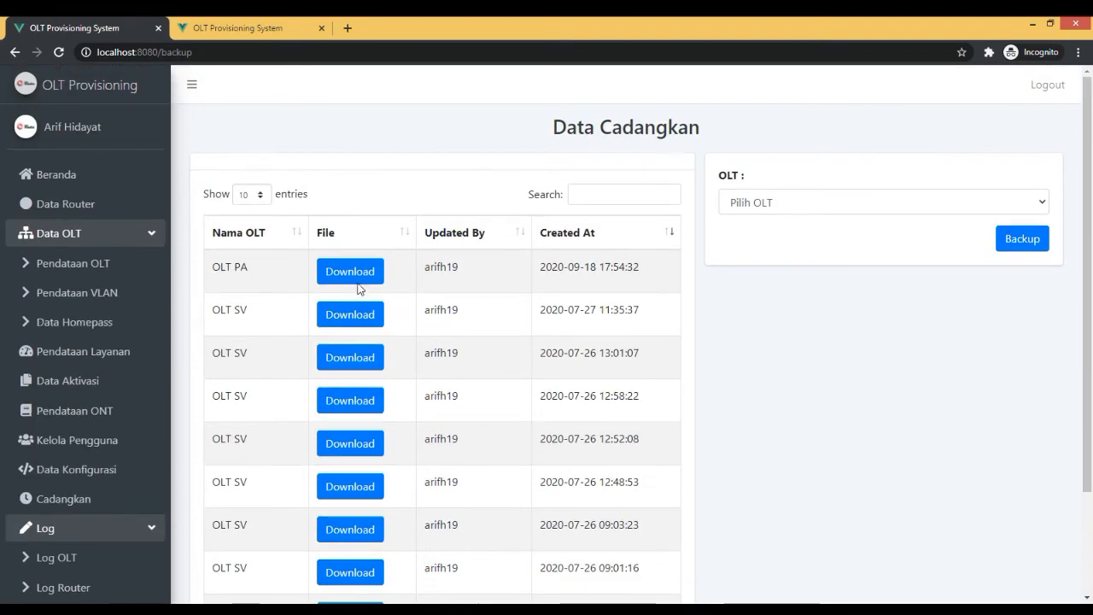
triple_click(614, 261)
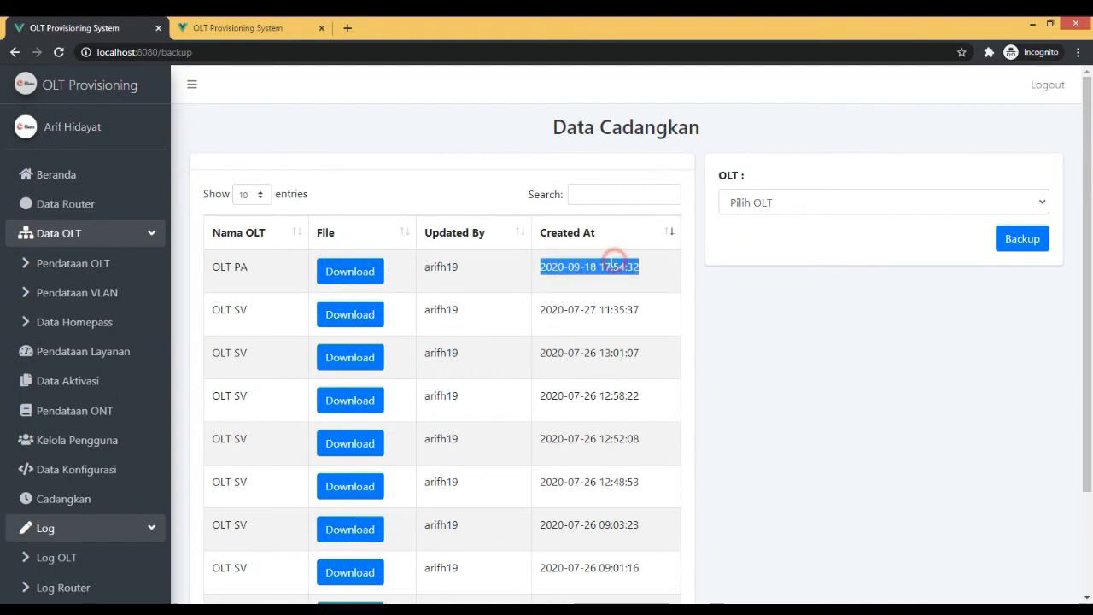
left_click(614, 262)
left_click(345, 271)
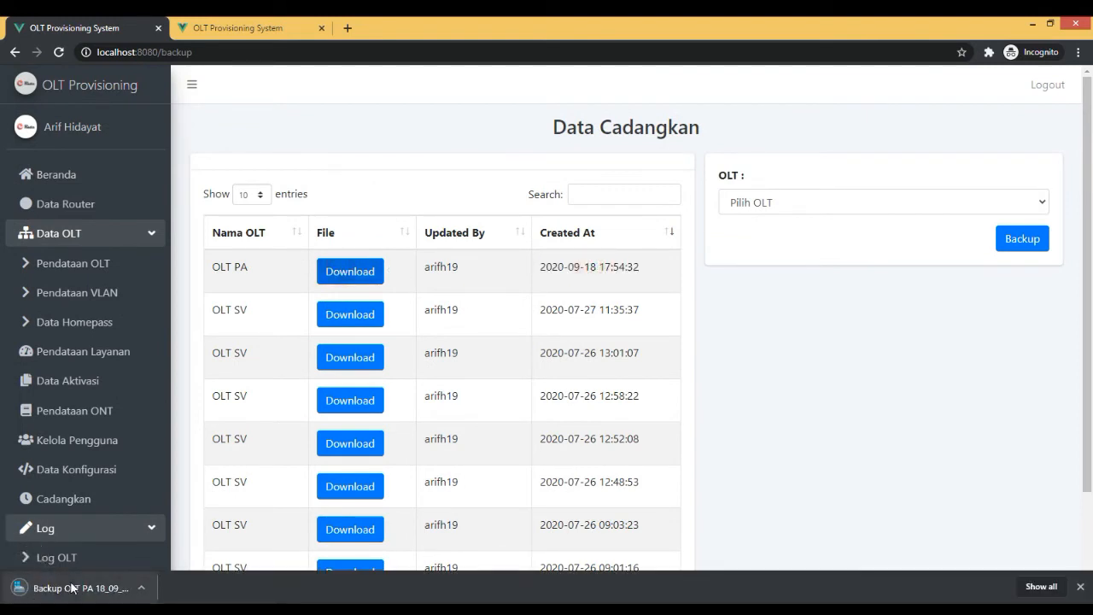
scroll(479, 252, "down", 2)
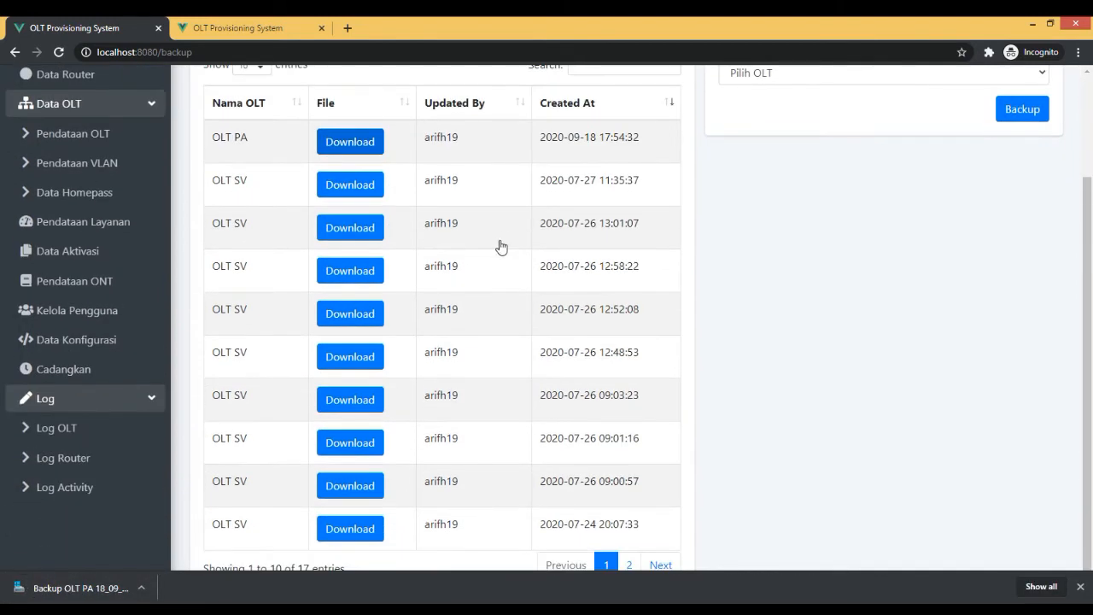
scroll(171, 337, "up", 2)
scroll(140, 419, "down", 3)
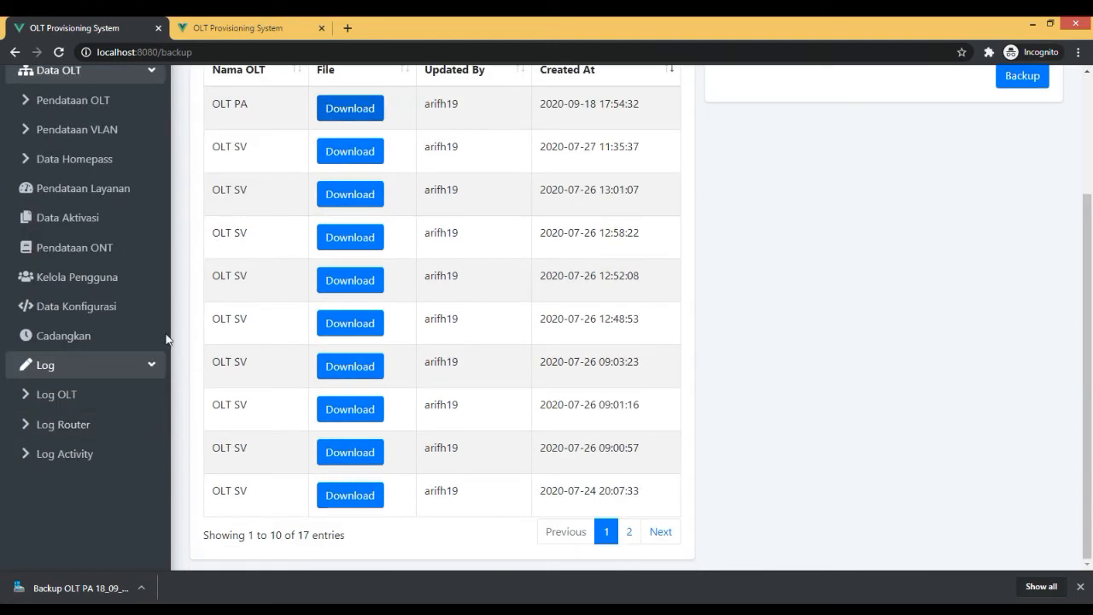
Open the Log OLT page and examine the commands and actions recorded for backup, Nonaktifkan Pelanggan and Blokir Layanan.
left_click(94, 390)
scroll(641, 251, "up", 3)
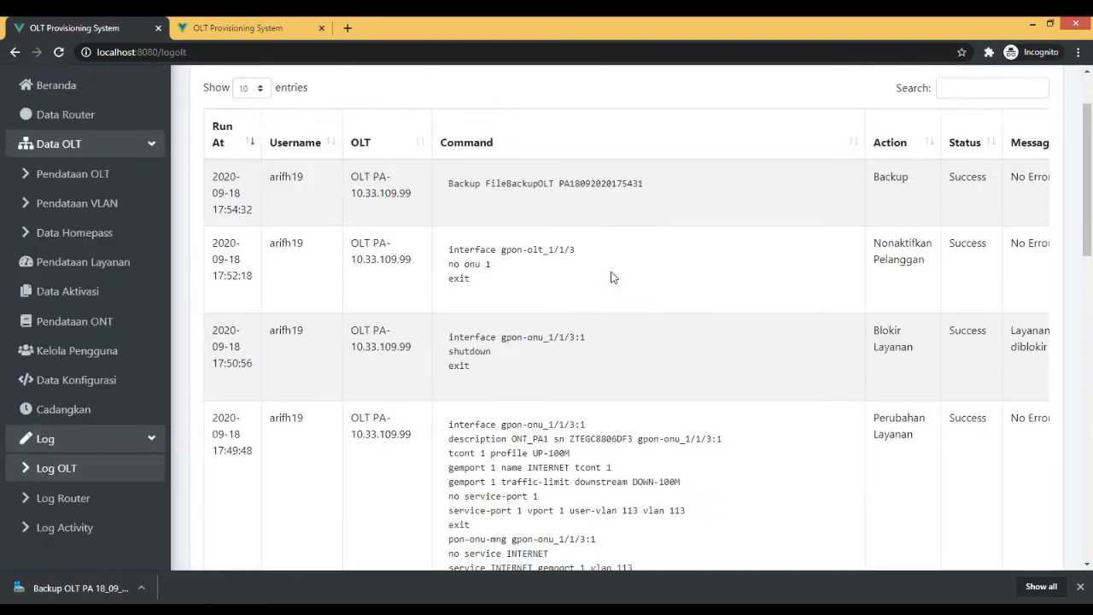
left_click_drag(439, 271, 675, 282)
left_click(780, 291)
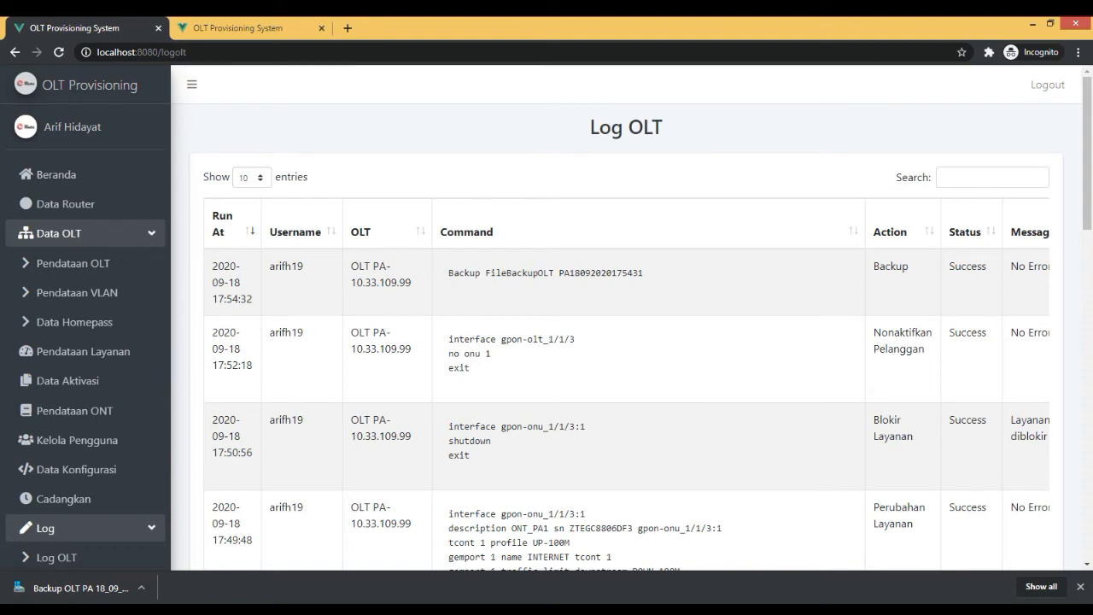
left_click_drag(454, 339, 820, 376)
left_click_drag(931, 352, 871, 330)
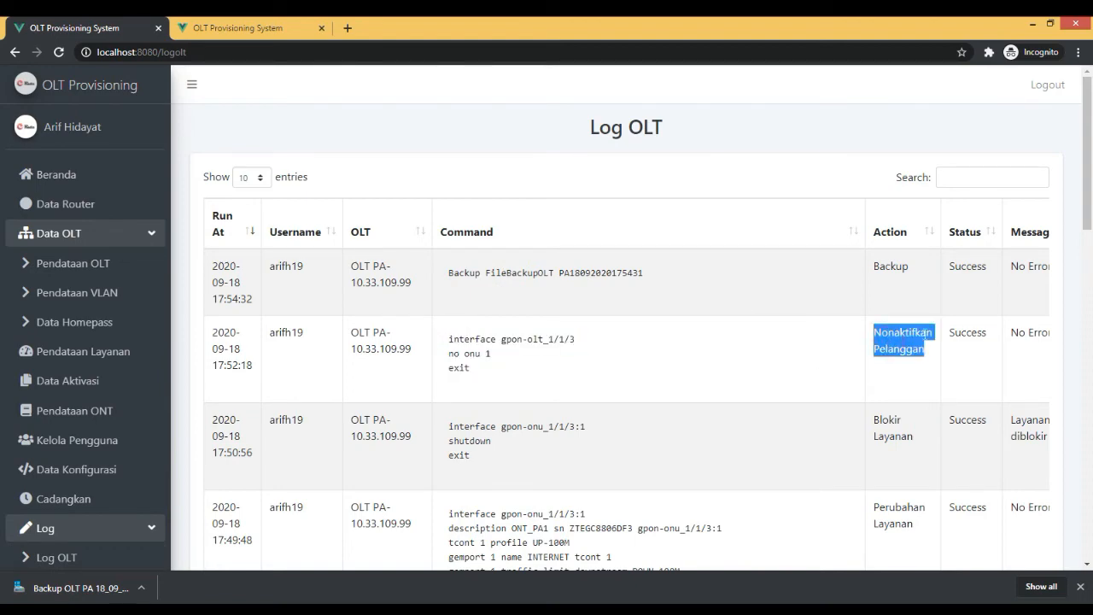
scroll(925, 309, "down", 3)
scroll(925, 310, "up", 3)
double_click(887, 439)
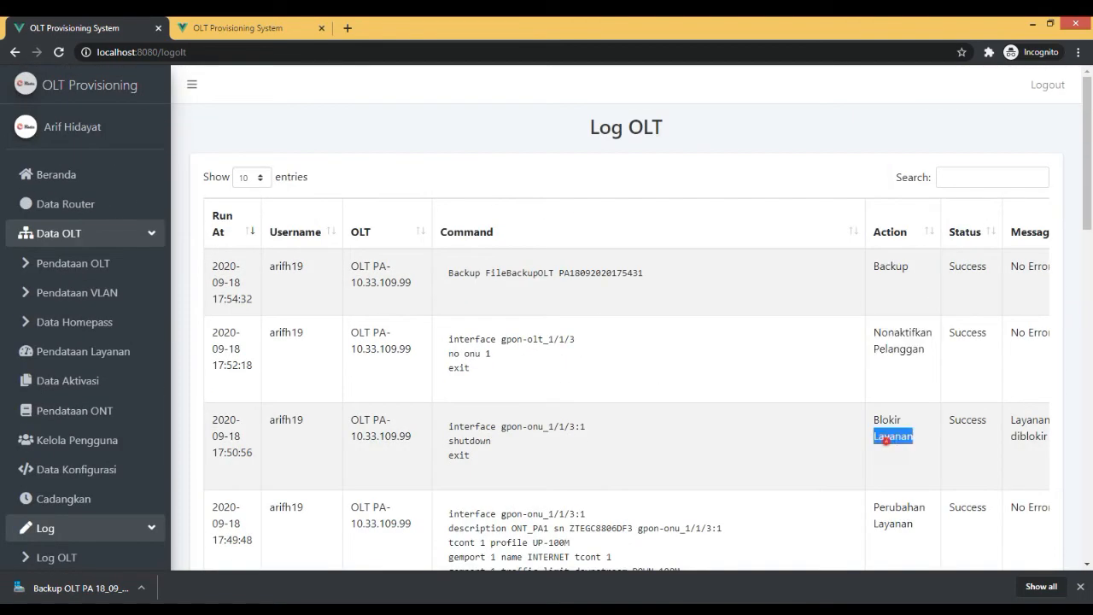
left_click(433, 435)
Open the Log Router page and examine the command logged for removing the PPPoE secret.
scroll(128, 444, "down", 3)
left_click(97, 340)
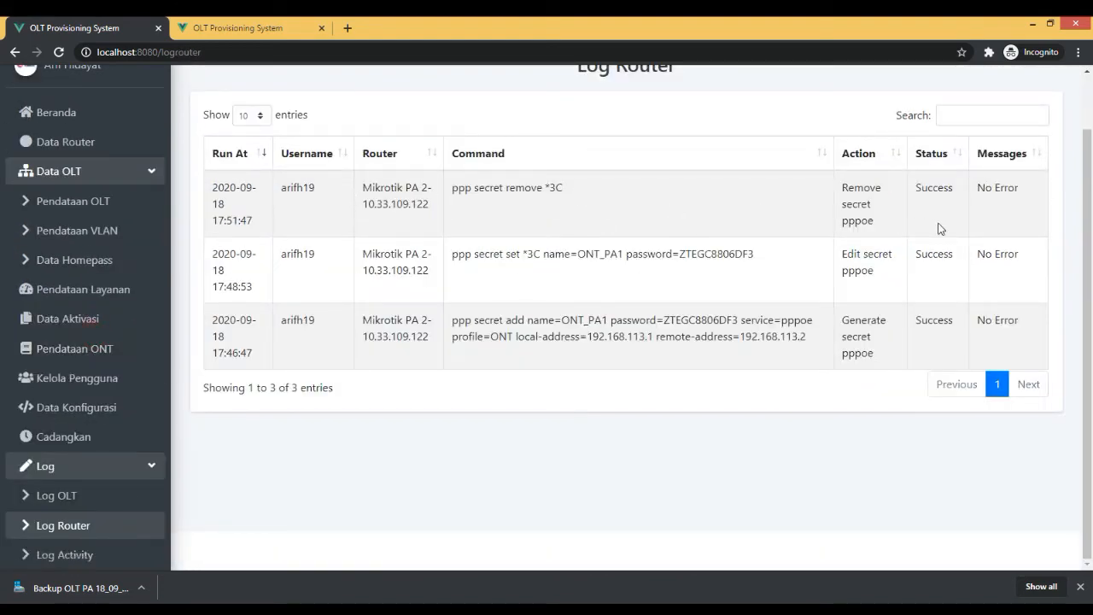
left_click_drag(451, 188, 615, 186)
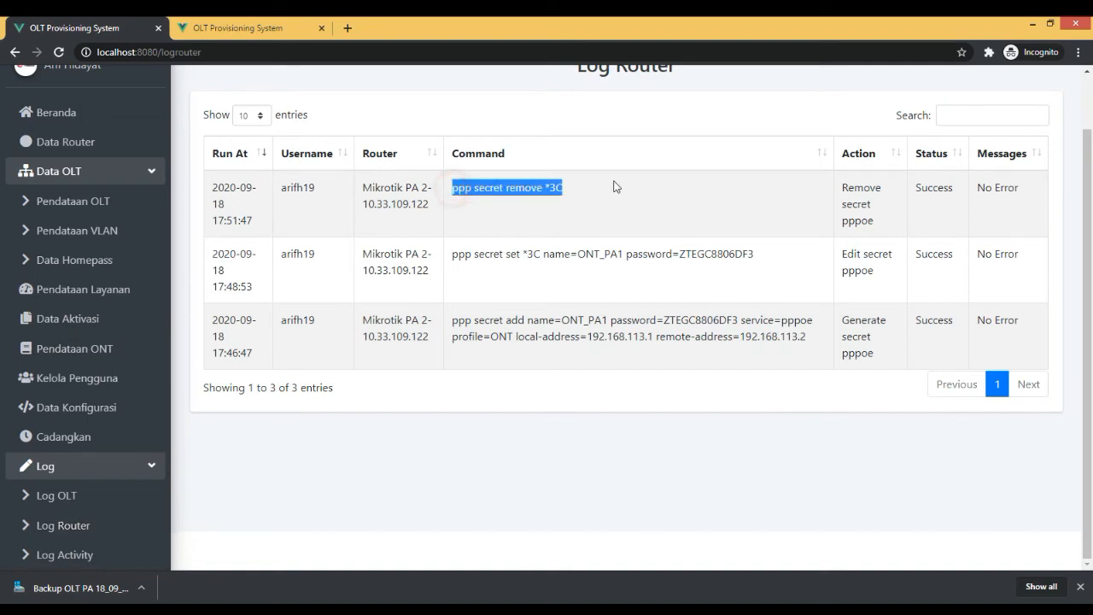
Open the Log Activity page and review the recorded API requests, methods and response codes.
left_click(68, 555)
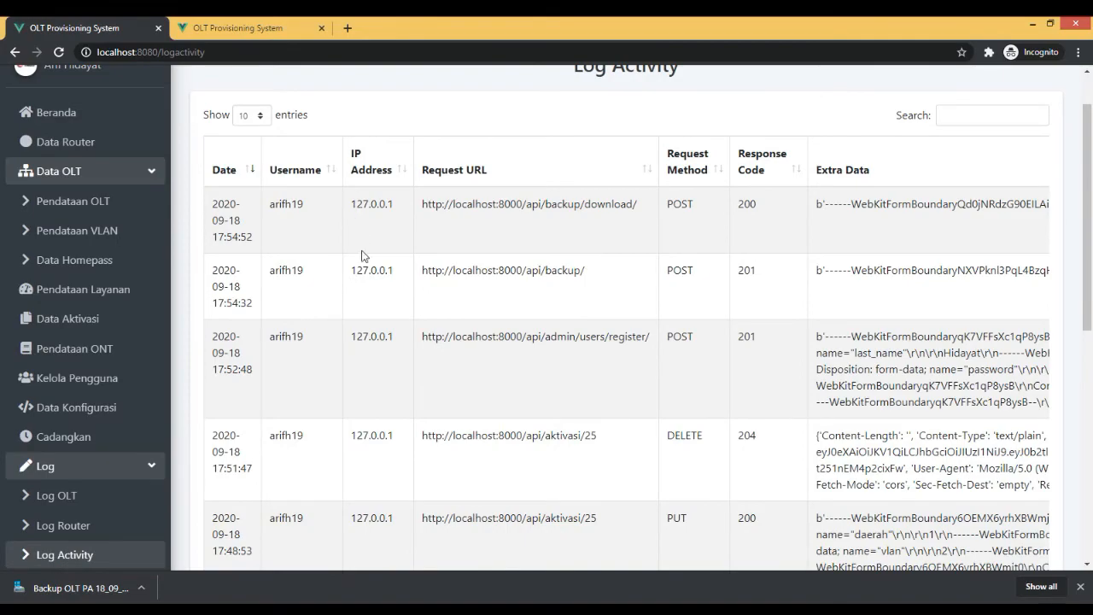
scroll(362, 256, "down", 10)
scroll(725, 302, "up", 10)
scroll(778, 383, "down", 10)
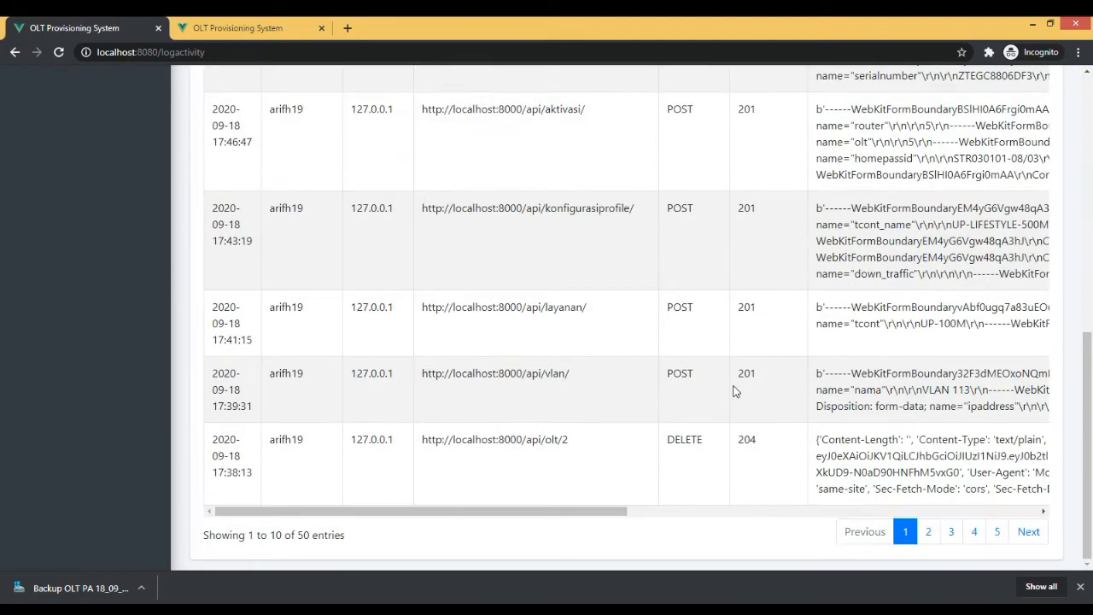
scroll(732, 391, "up", 10)
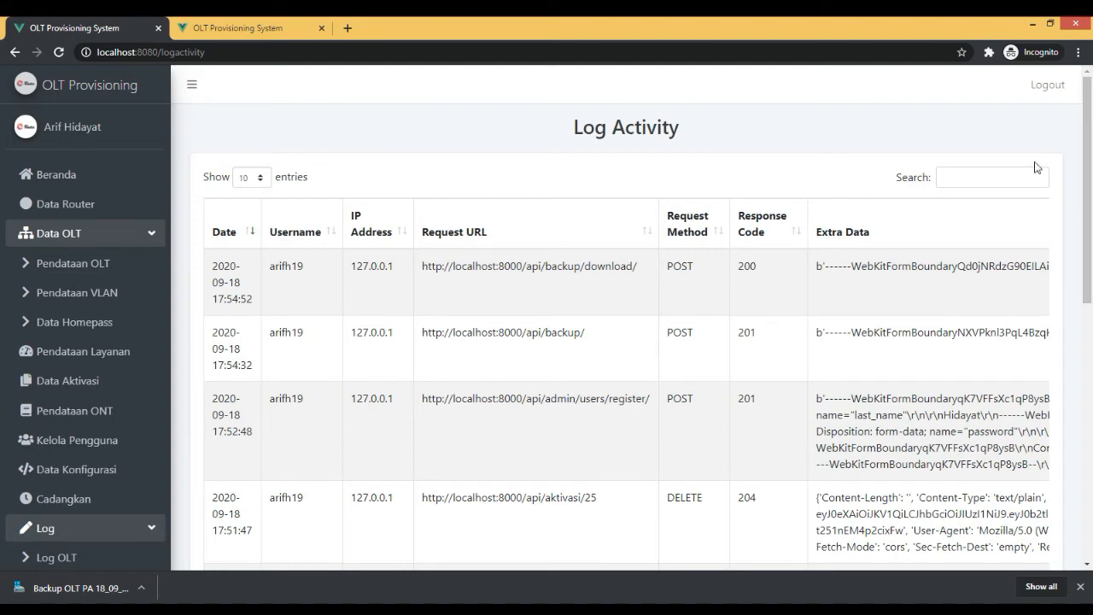
scroll(67, 465, "down", 10)
scroll(67, 465, "up", 10)
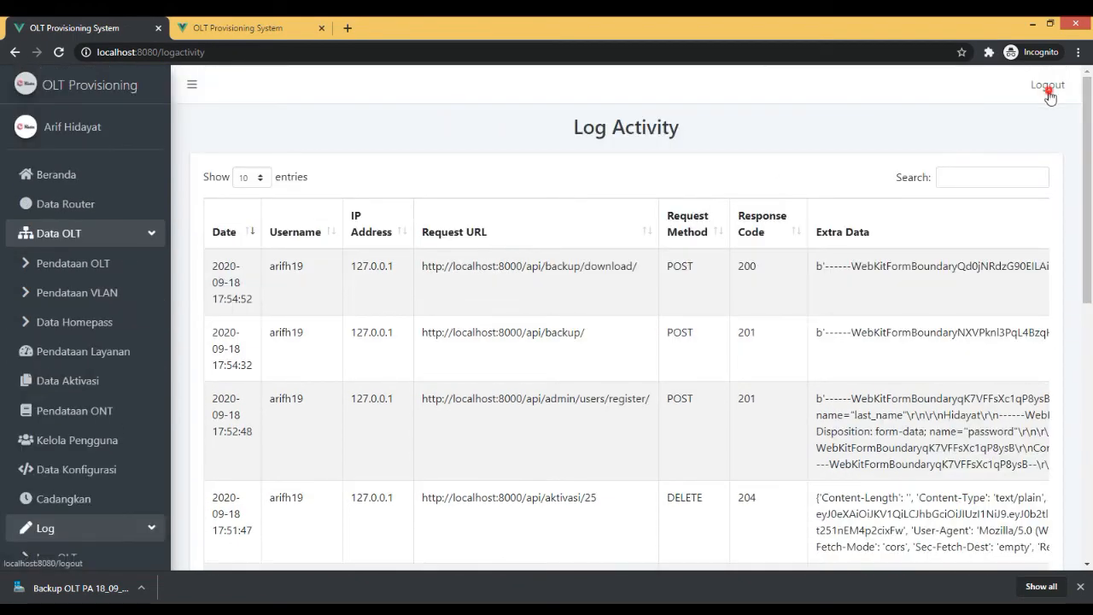
Log out of the admin account and sign in with the operator account's username and password.
left_click(1049, 96)
left_click(675, 295)
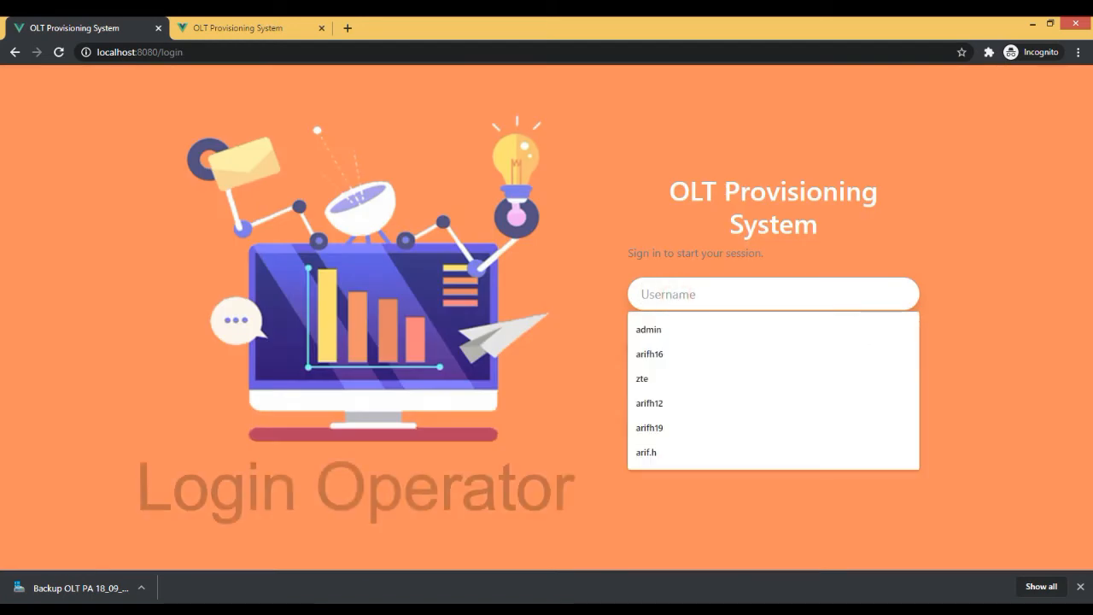
type("ar")
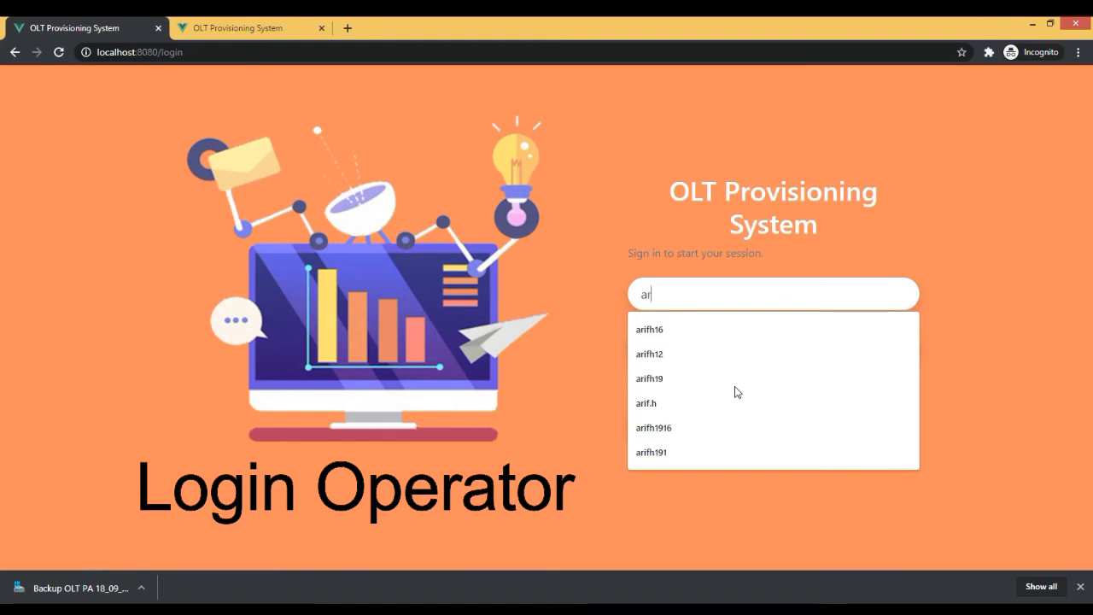
key("BackSpace")
key("BackSpace")
key("Tab")
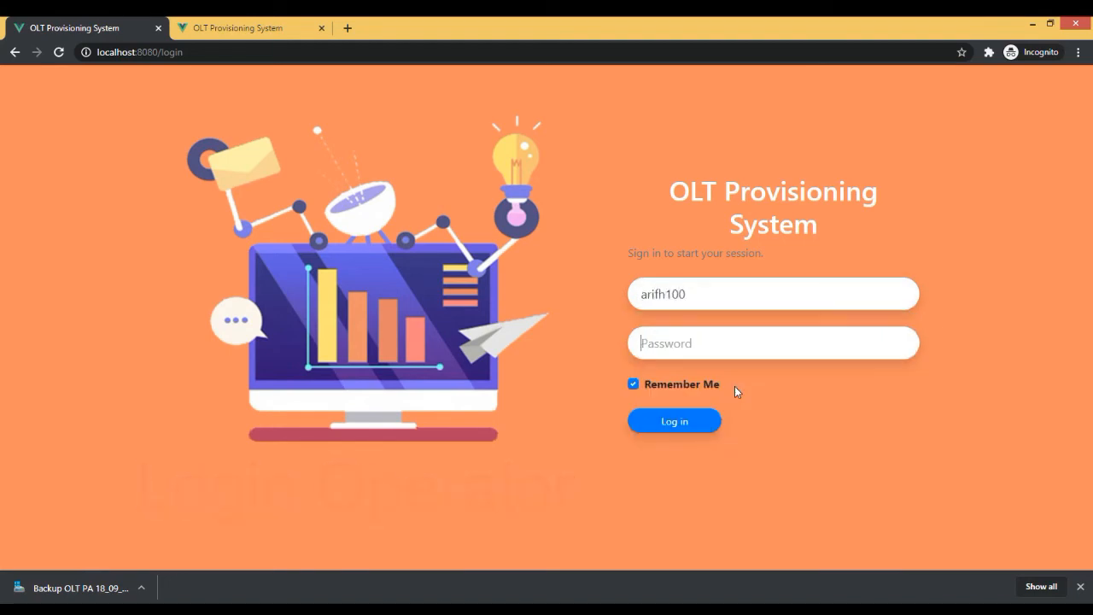
key("Return")
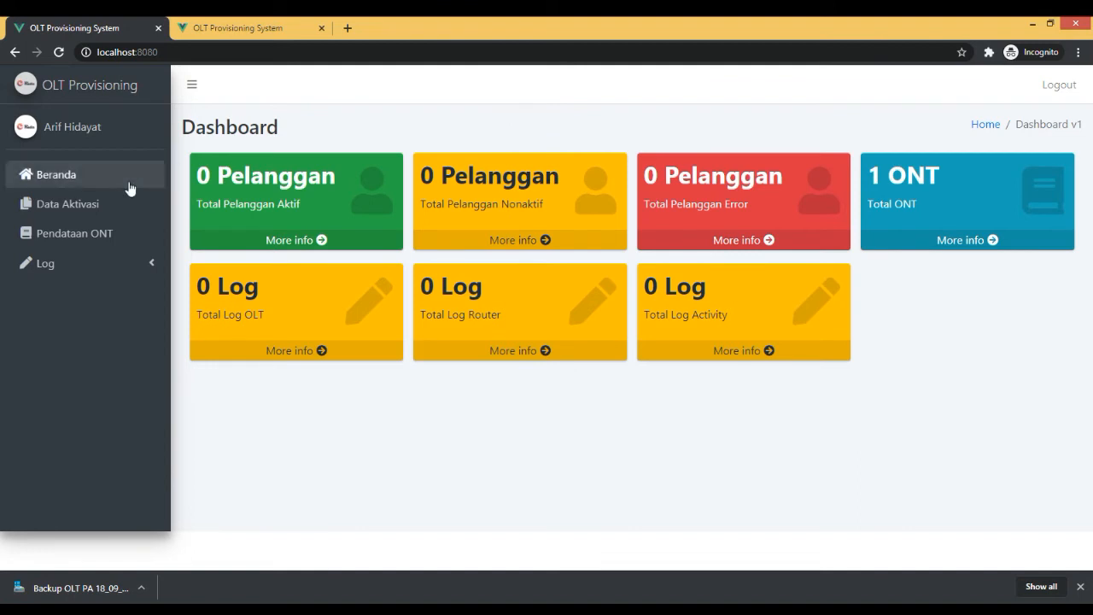
Open the Data Aktivasi page and view the network topology diagram with the ONT serial numbers in the Word document.
left_click(110, 202)
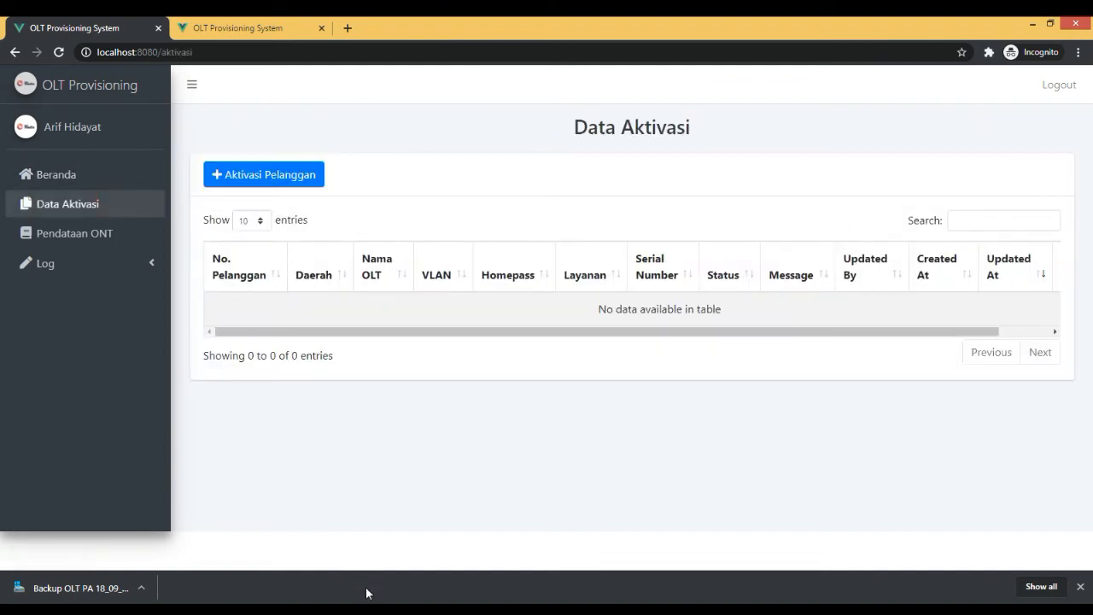
key("alt+Tab")
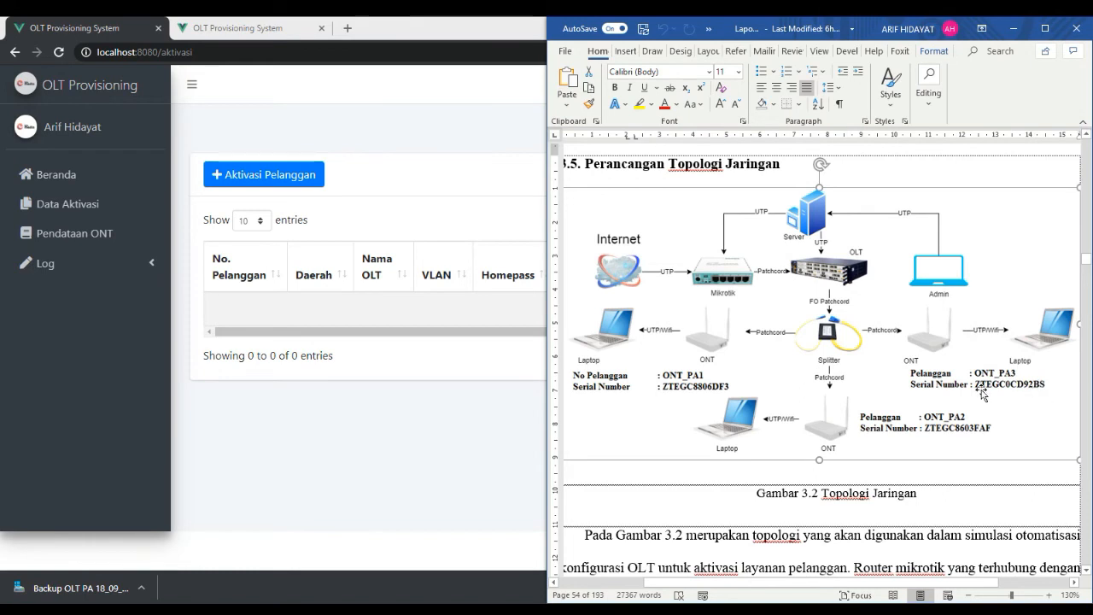
left_click(425, 420)
Switch to the OLT's PuTTY session, run "show gpon onu uncfg" to list unconfigured ONUs, and minimize the terminal.
key("alt+Tab")
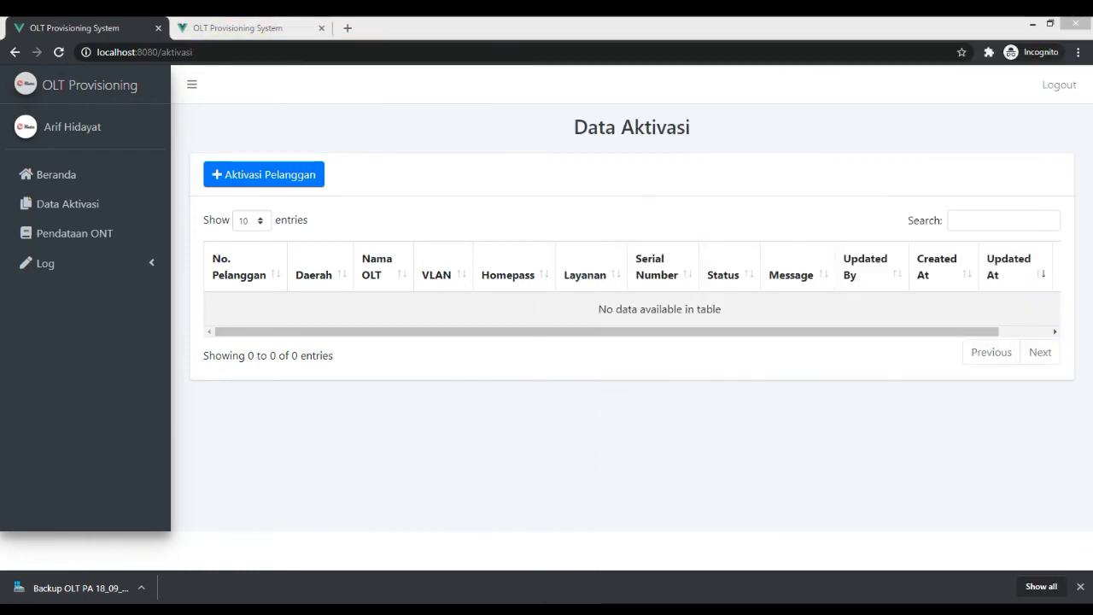
type("sh")
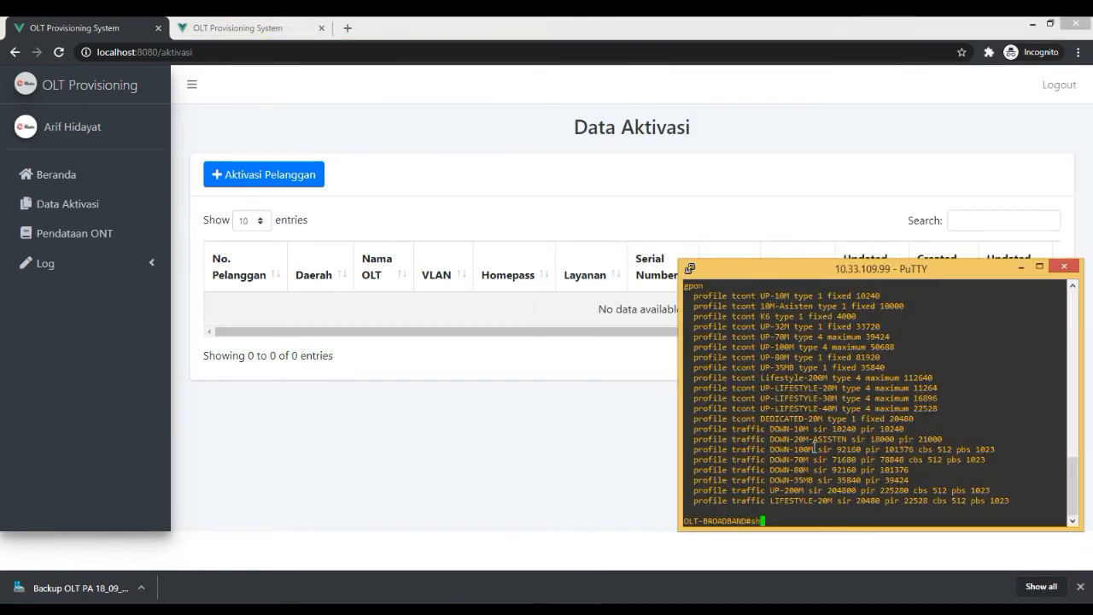
type("ow gpon onu unc")
key("Tab")
key("Return")
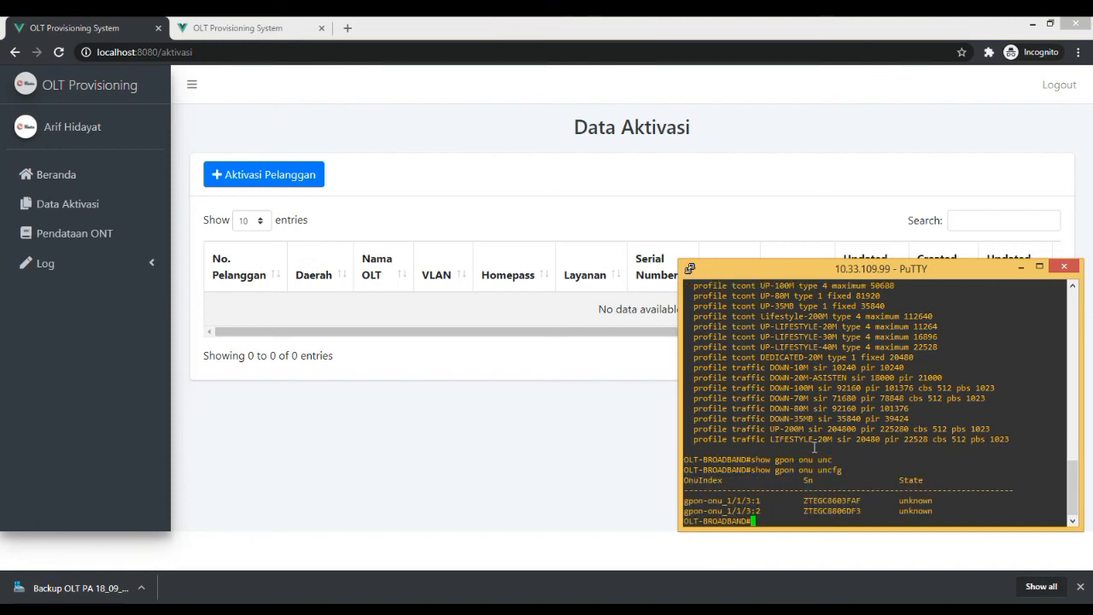
left_click(1021, 268)
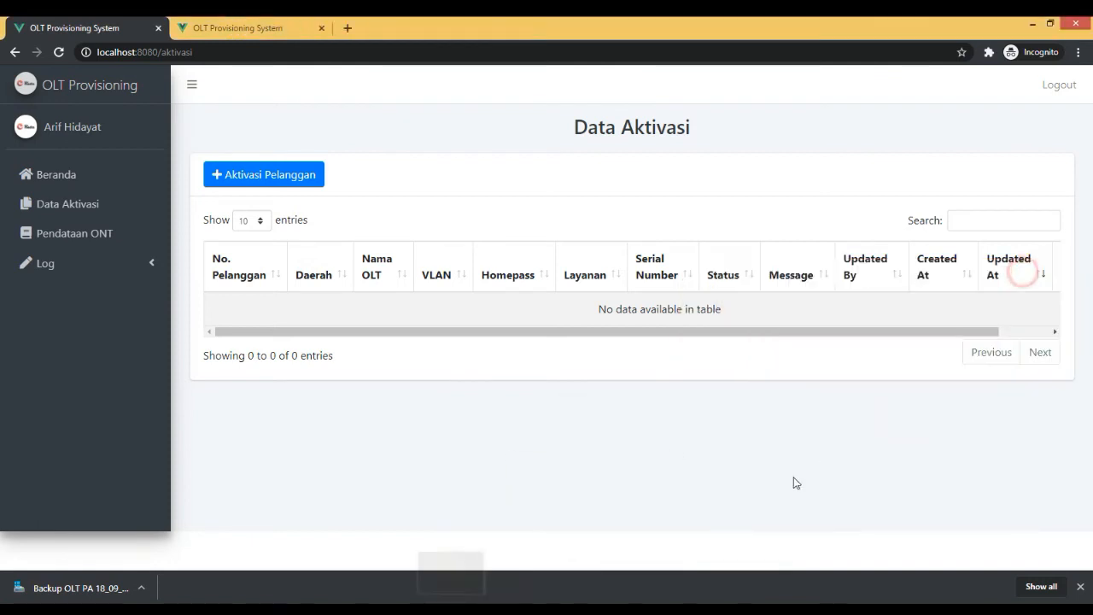
Switch to Word and compare the customer names and ONT serial numbers in the topology diagram.
left_click(767, 479)
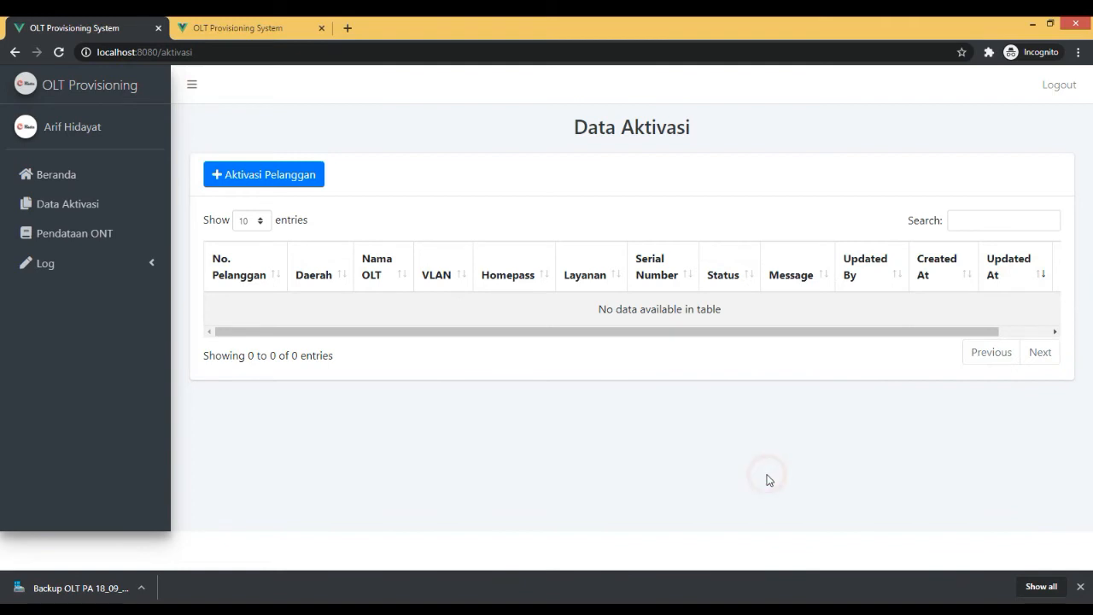
left_click(516, 608)
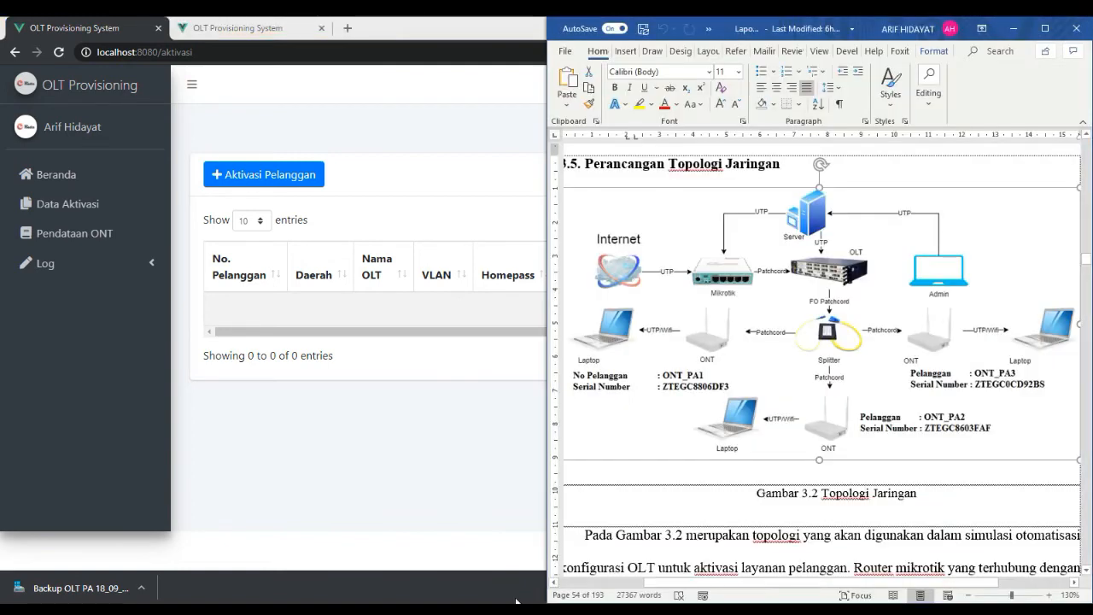
left_click(632, 355)
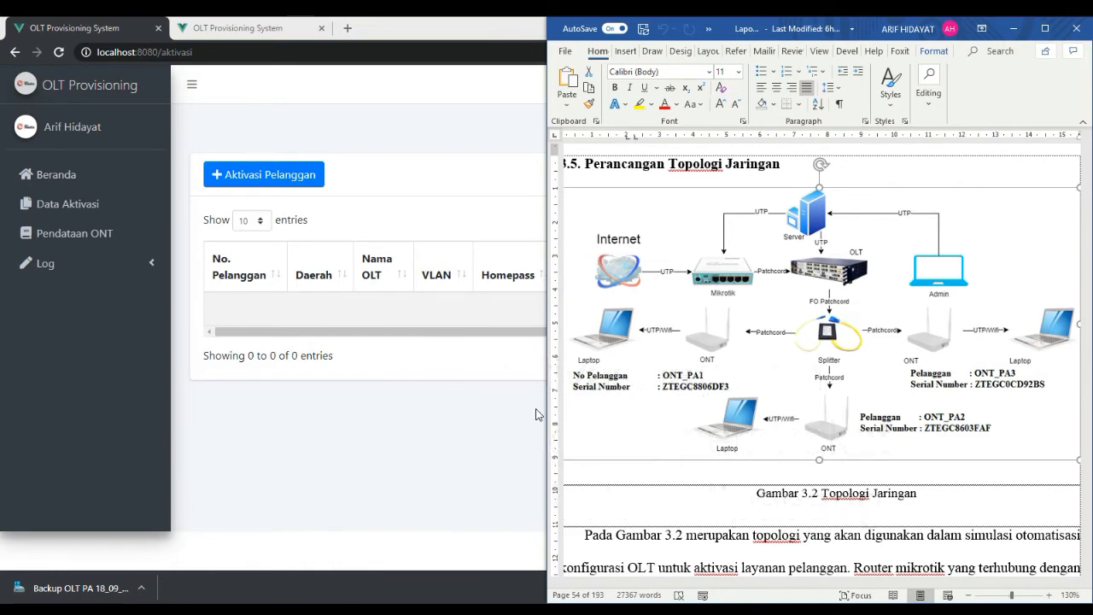
Return to the browser and open a new Aktivasi Pelanggan form from the Data Aktivasi page.
left_click(474, 229)
left_click(44, 197)
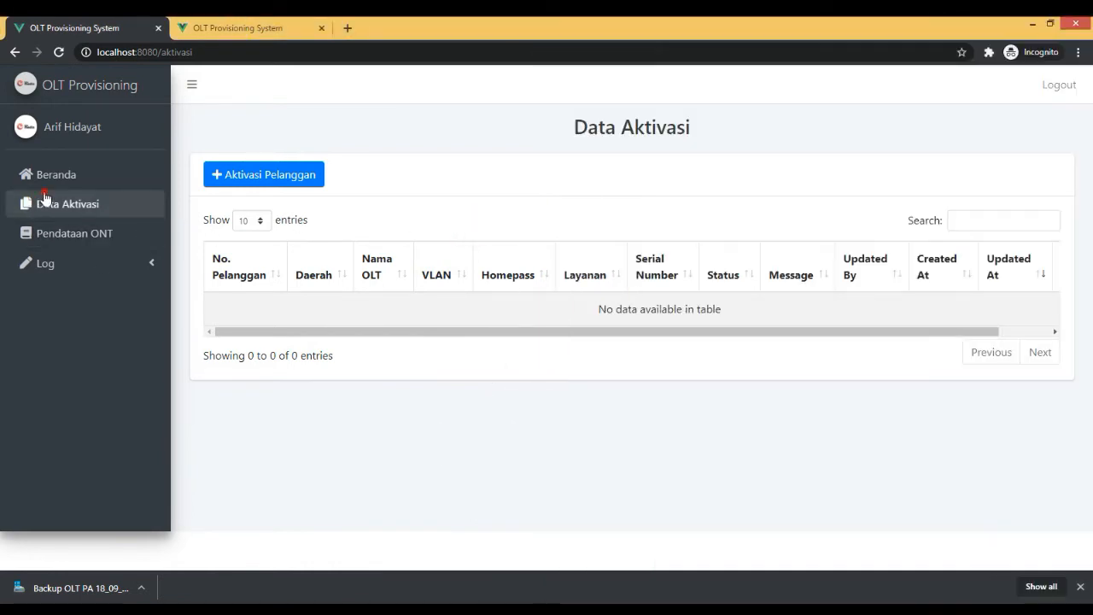
left_click(280, 183)
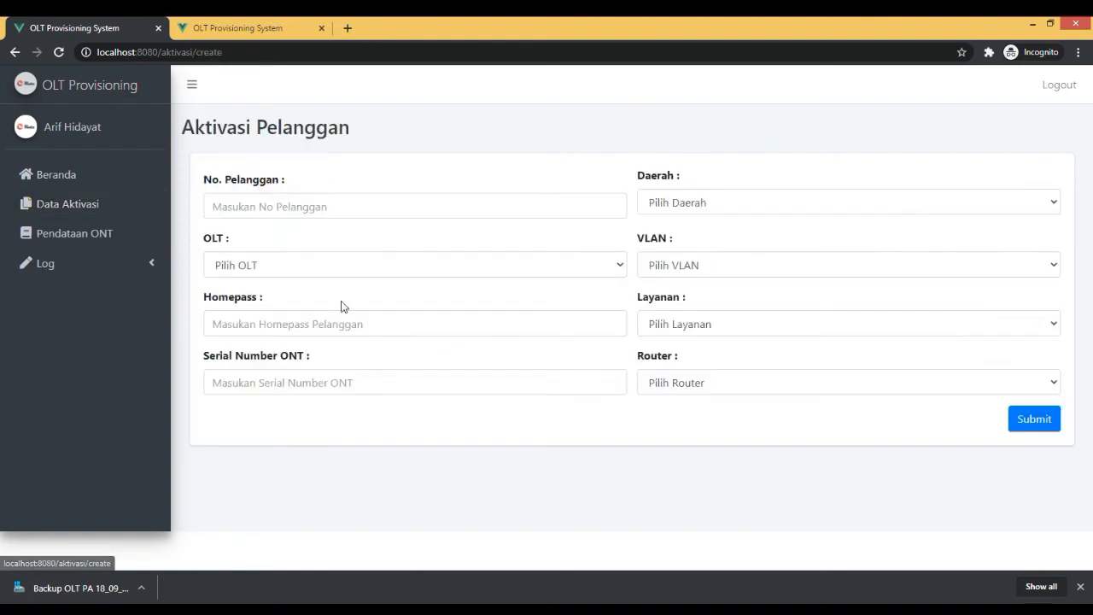
Enter the customer number in the Aktivasi Pelanggan form and set Daerah to SV.
left_click(346, 212)
type("O")
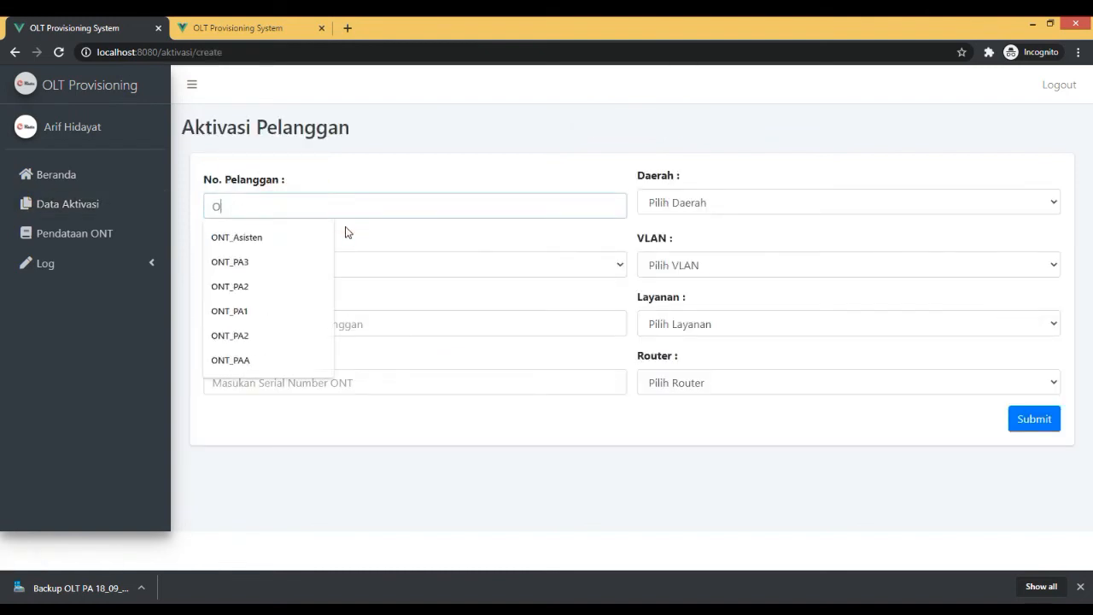
type("NT_PA3")
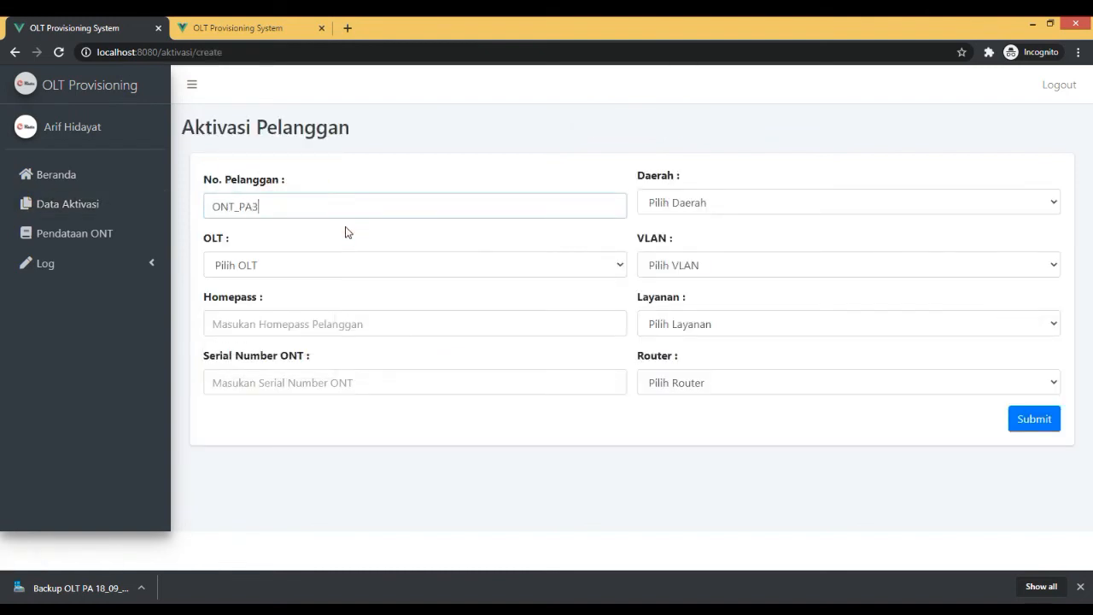
left_click(715, 200)
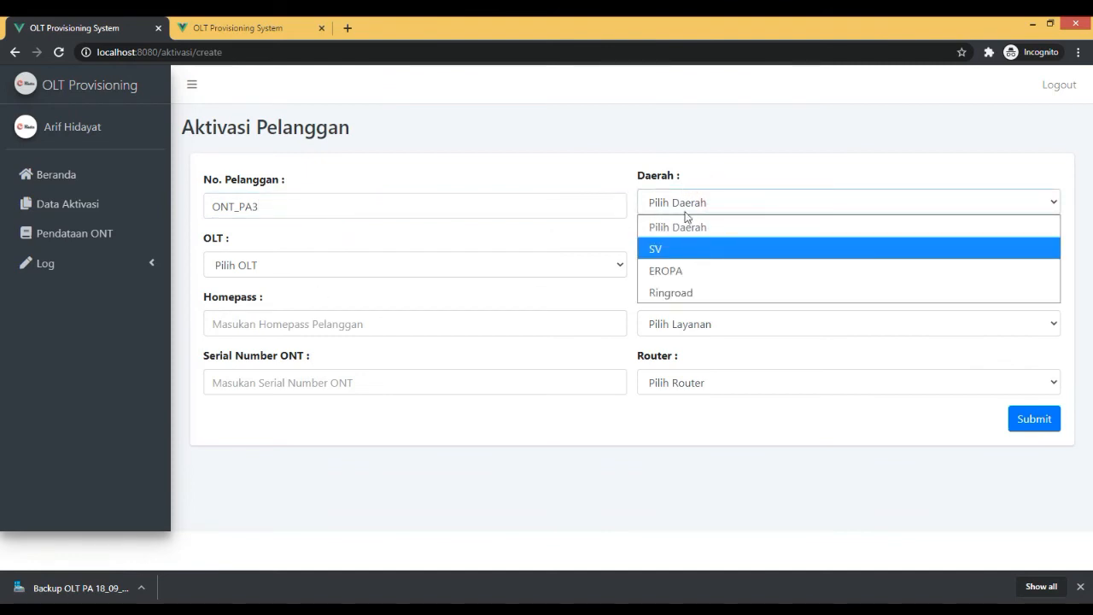
left_click(676, 248)
Set the OLT to OLT PA - 10.33.109.99 and the VLAN to VLAN 113 - 113.
left_click(310, 266)
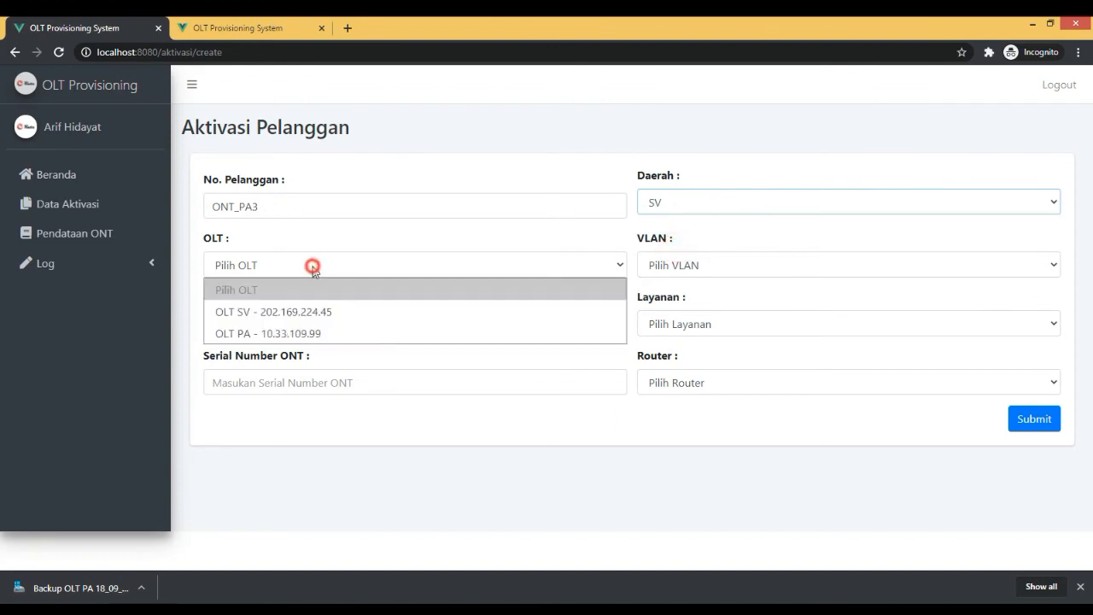
left_click(314, 334)
left_click(715, 267)
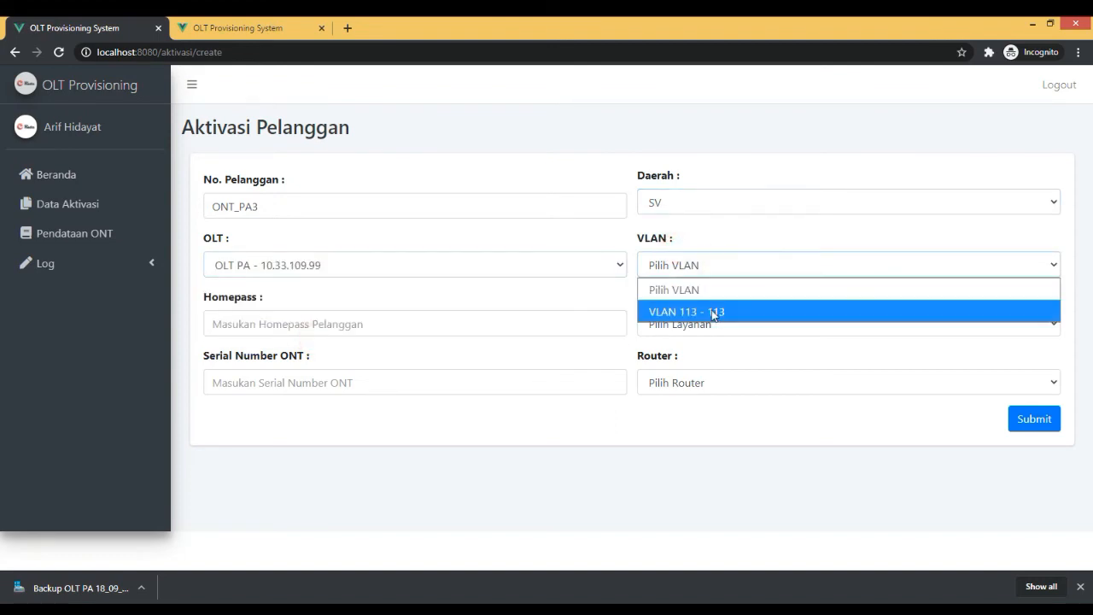
left_click(715, 313)
Fill in the Homepass as STR030101-08/03 and set Layanan to LIFESTYLE 100Mbps.
left_click(301, 325)
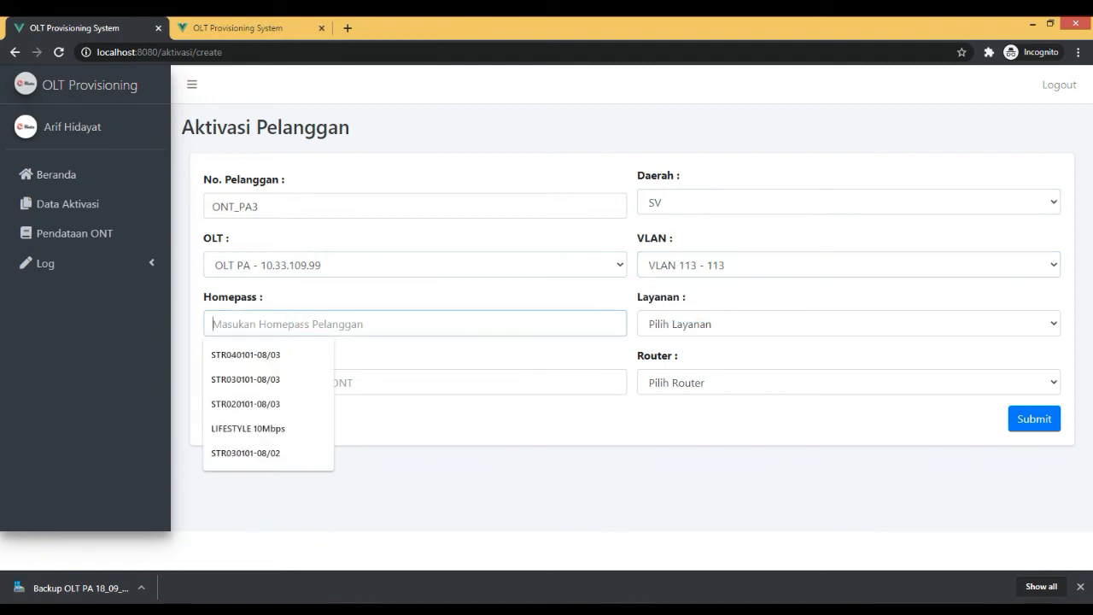
left_click(274, 379)
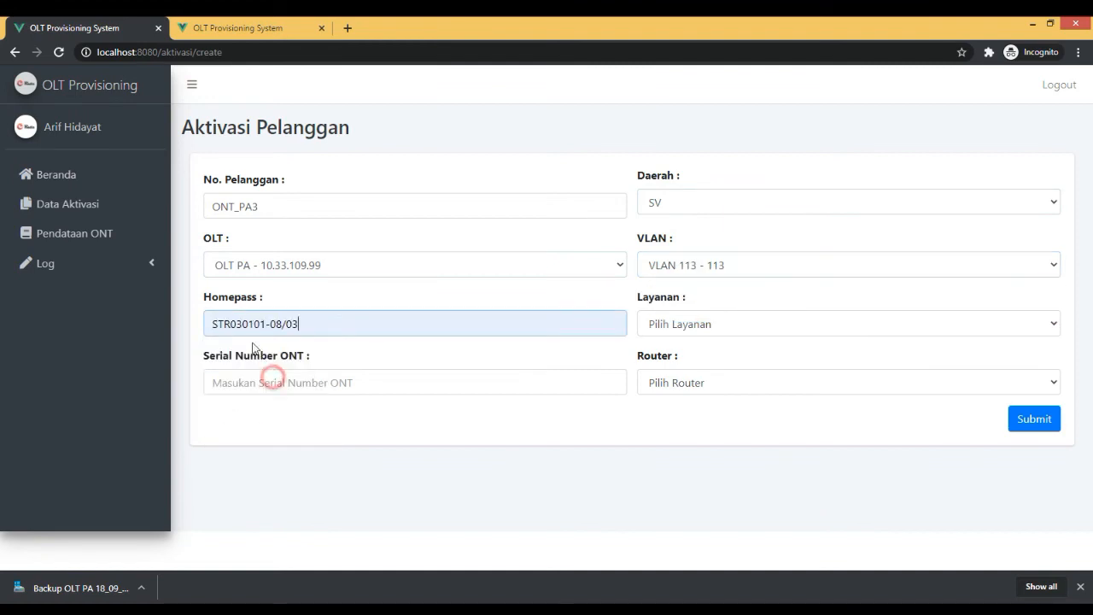
left_click(710, 324)
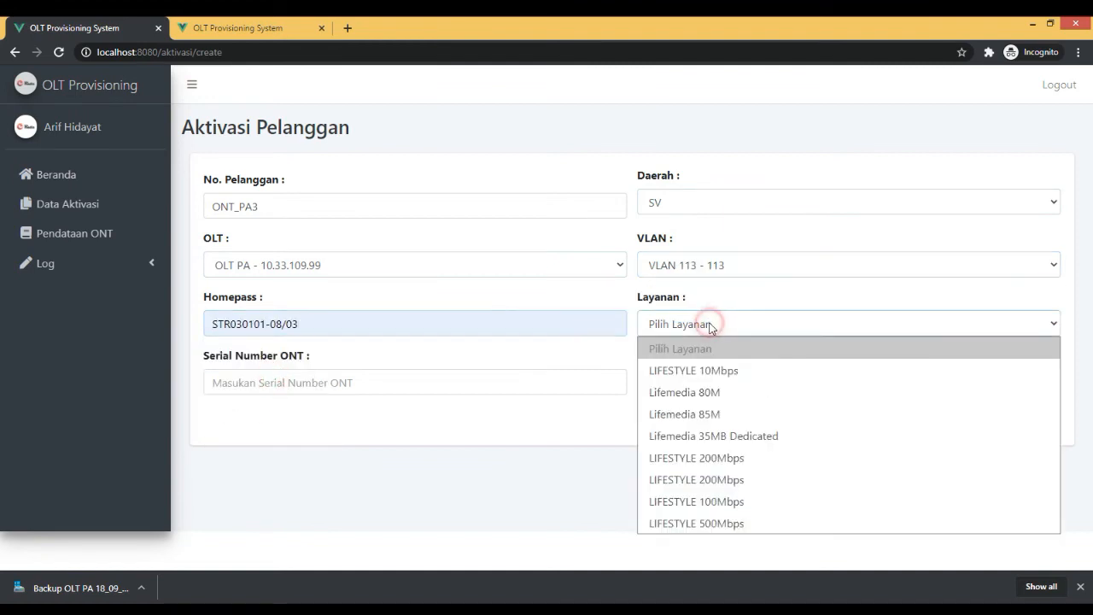
left_click(725, 495)
Enter ZTEGC0CD82B8 as the Serial Number ONT.
left_click(325, 381)
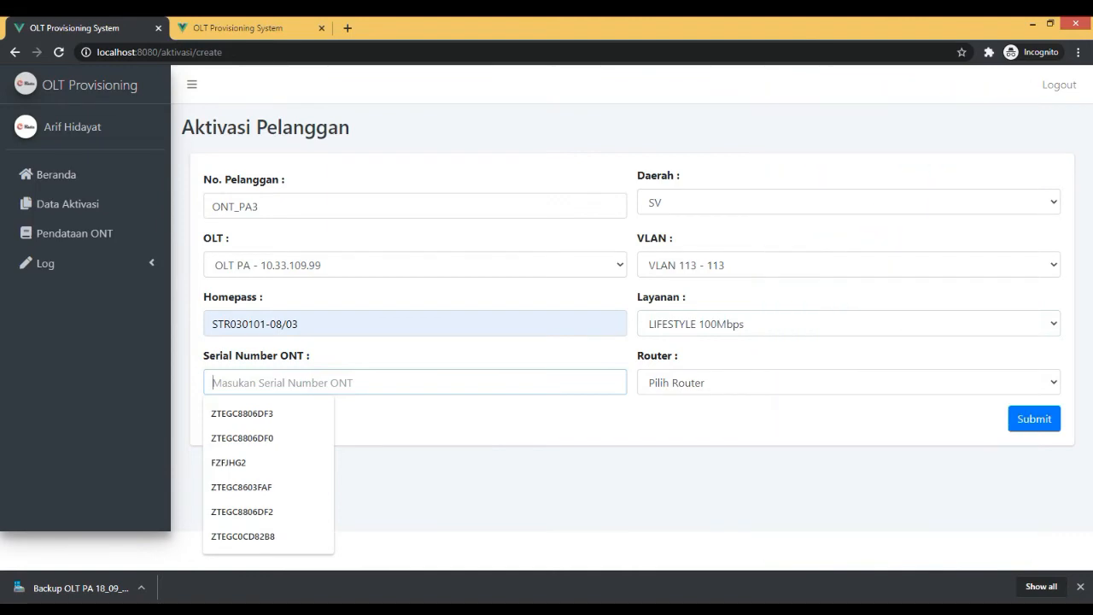
type("Z")
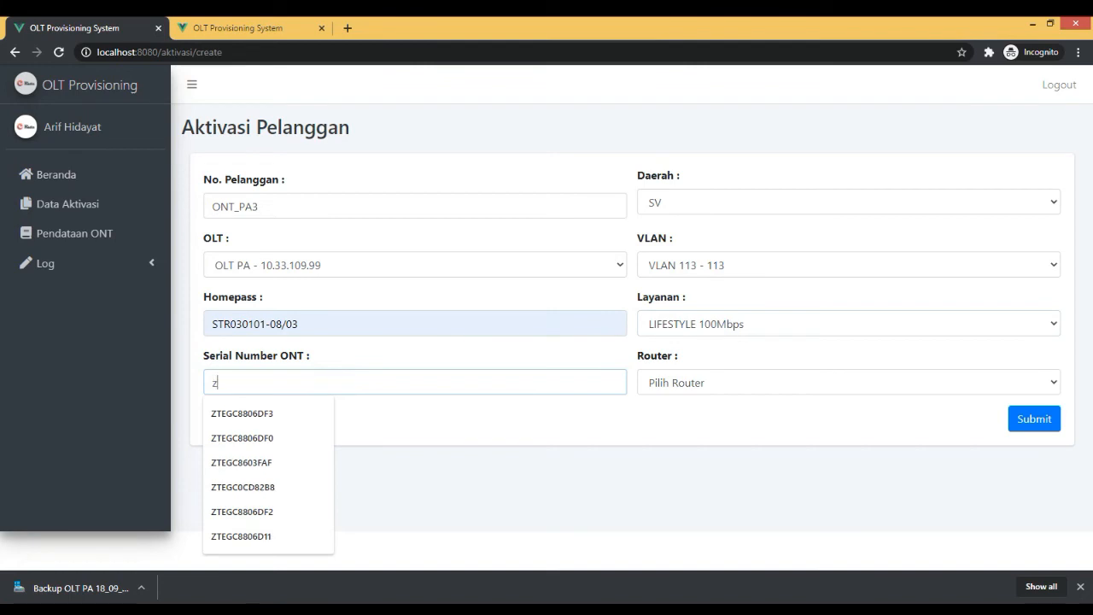
type("tegc")
key("ctrl+a")
type("ZTEGC0")
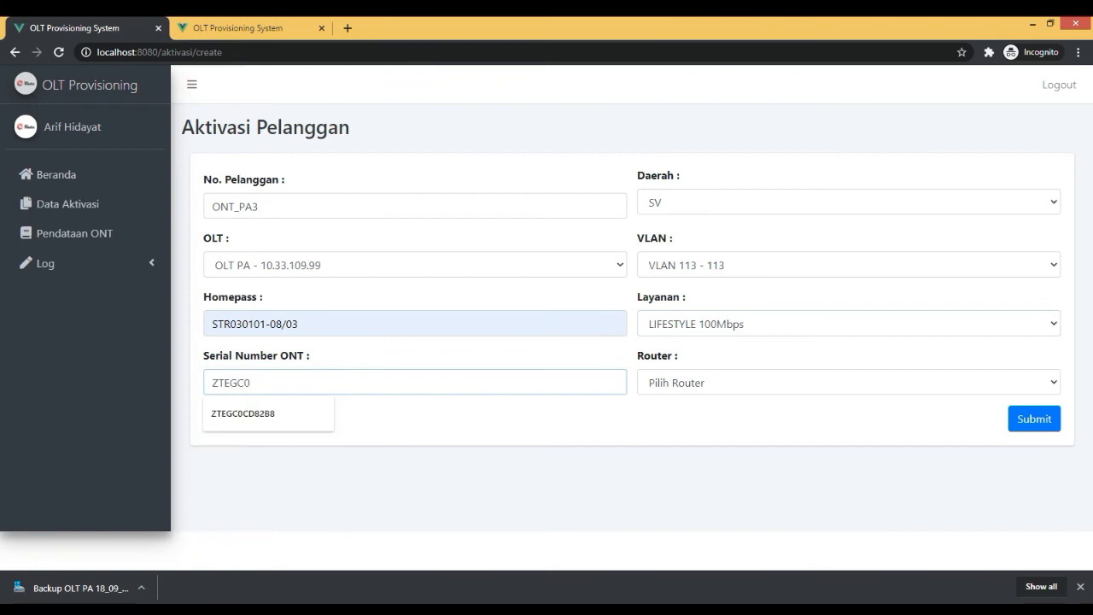
left_click(283, 413)
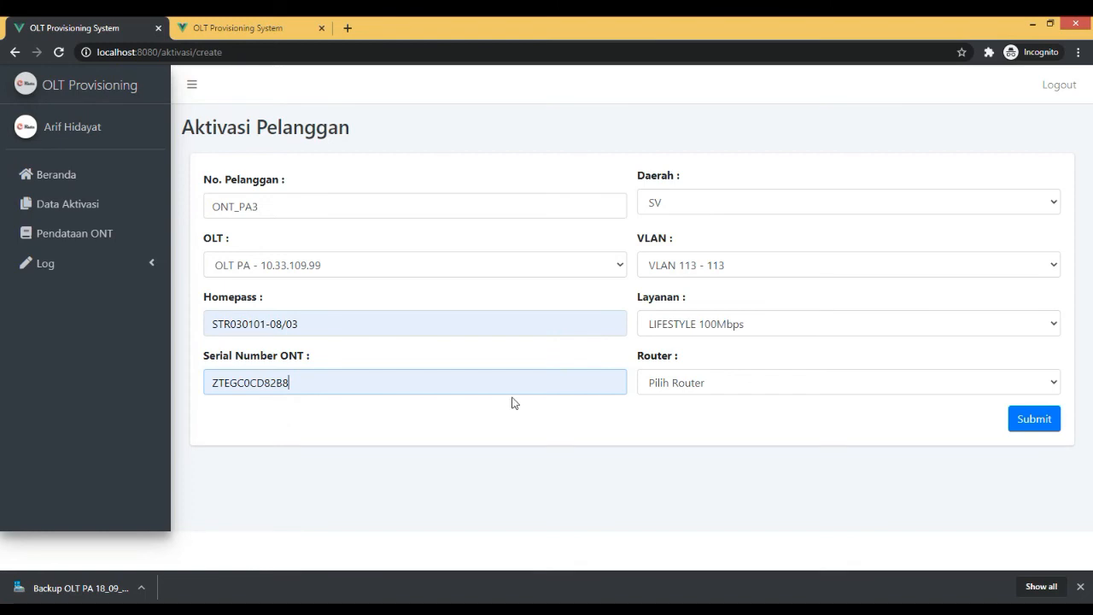
Set the Router to Mikrotik PA 2, submit the activation form and close the confirmation.
left_click(711, 383)
left_click(671, 430)
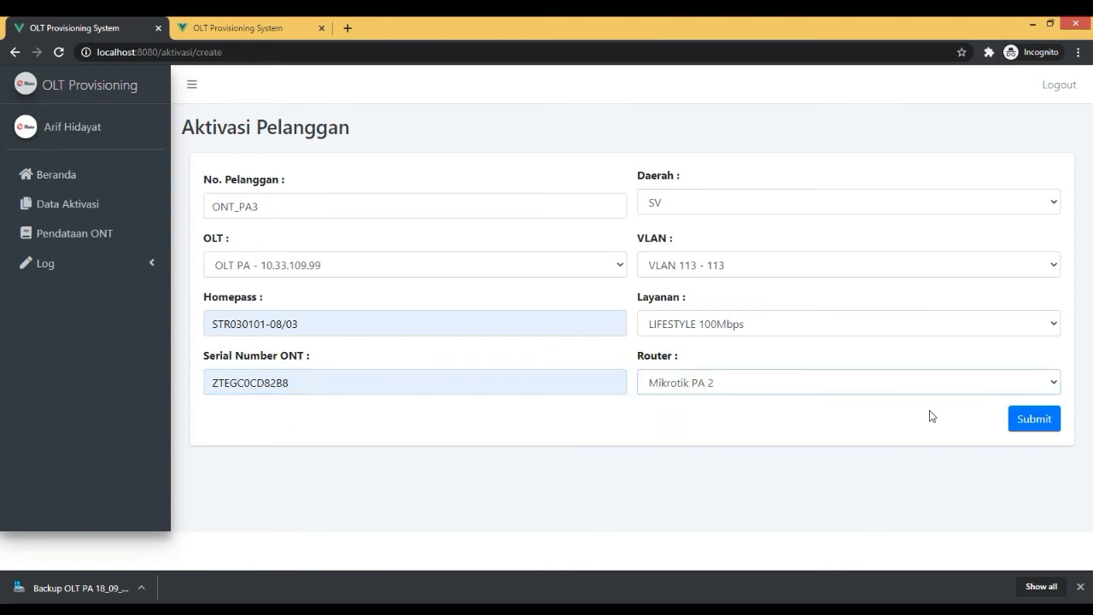
left_click(1035, 420)
left_click(557, 396)
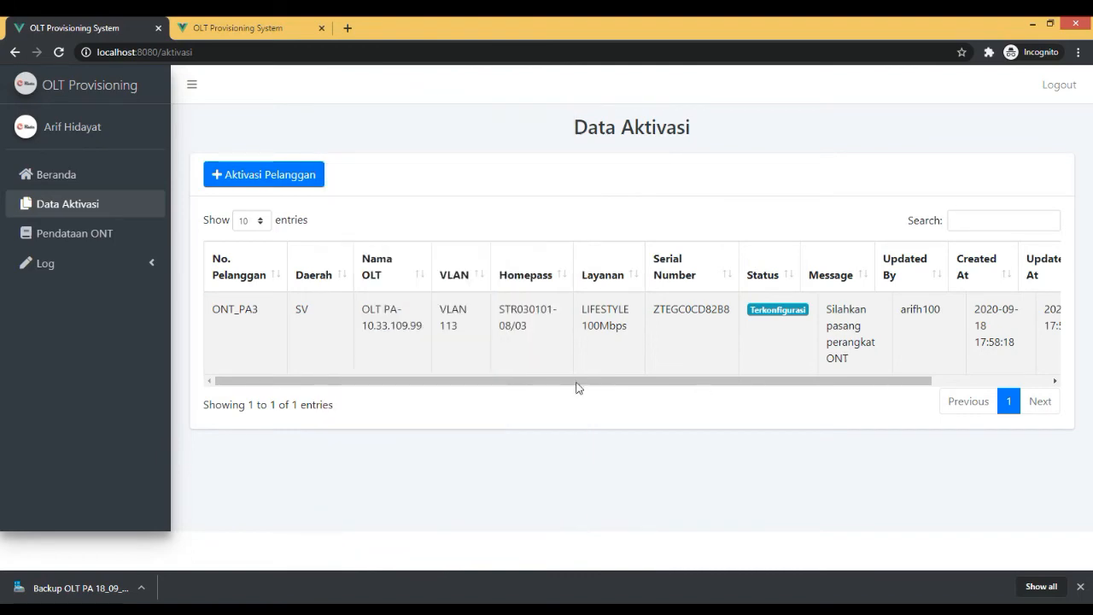
Run the homepass verification (Verifikasi) for the configured customer in Data Aktivasi and confirm it.
left_click_drag(756, 381, 958, 389)
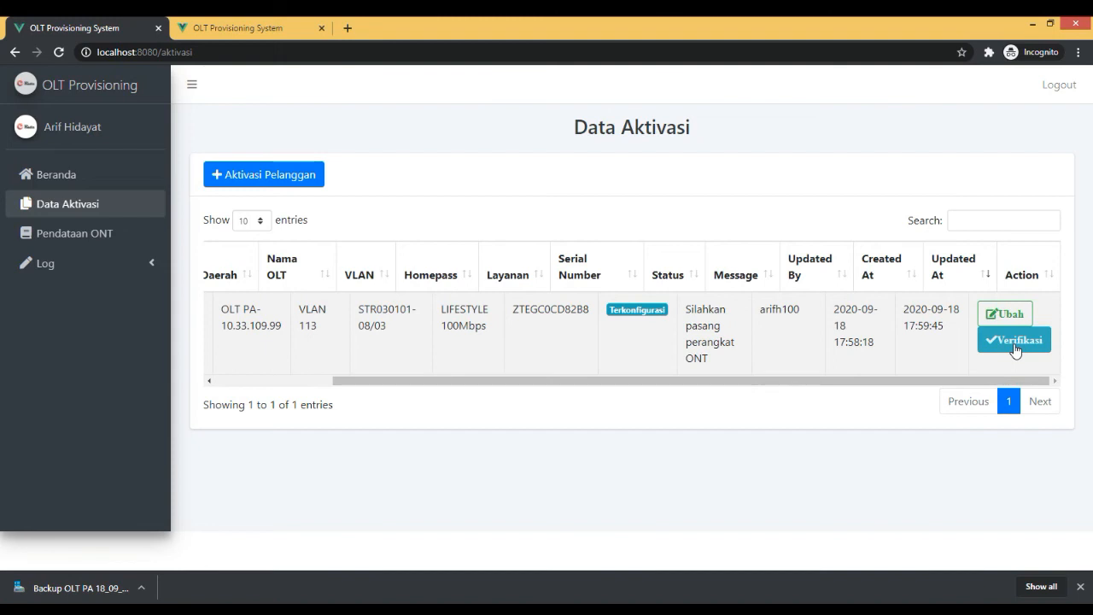
triple_click(381, 309)
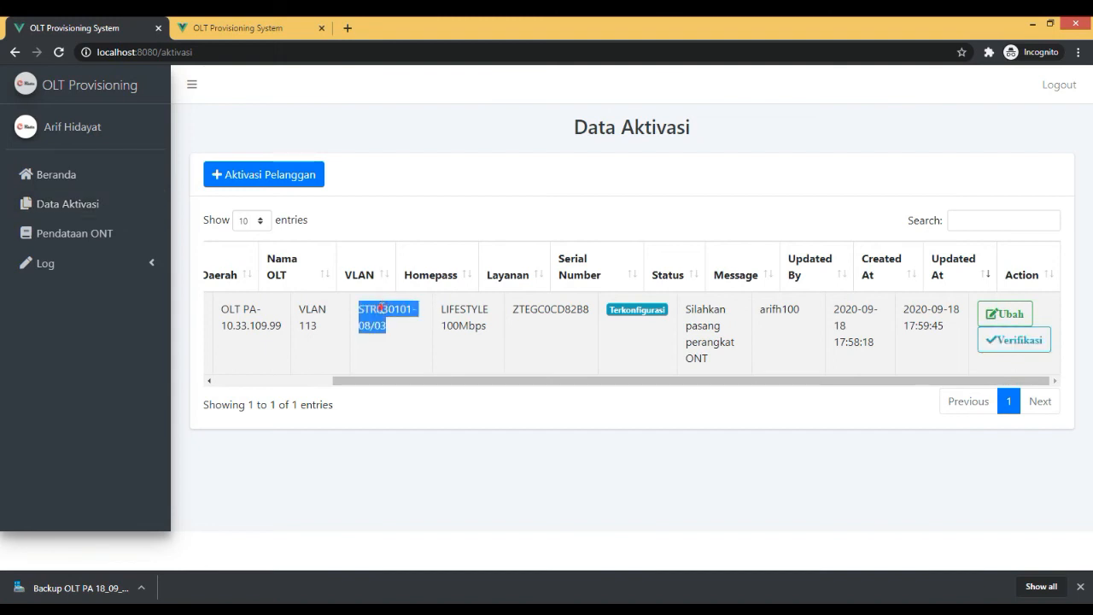
left_click(595, 346)
left_click(1013, 340)
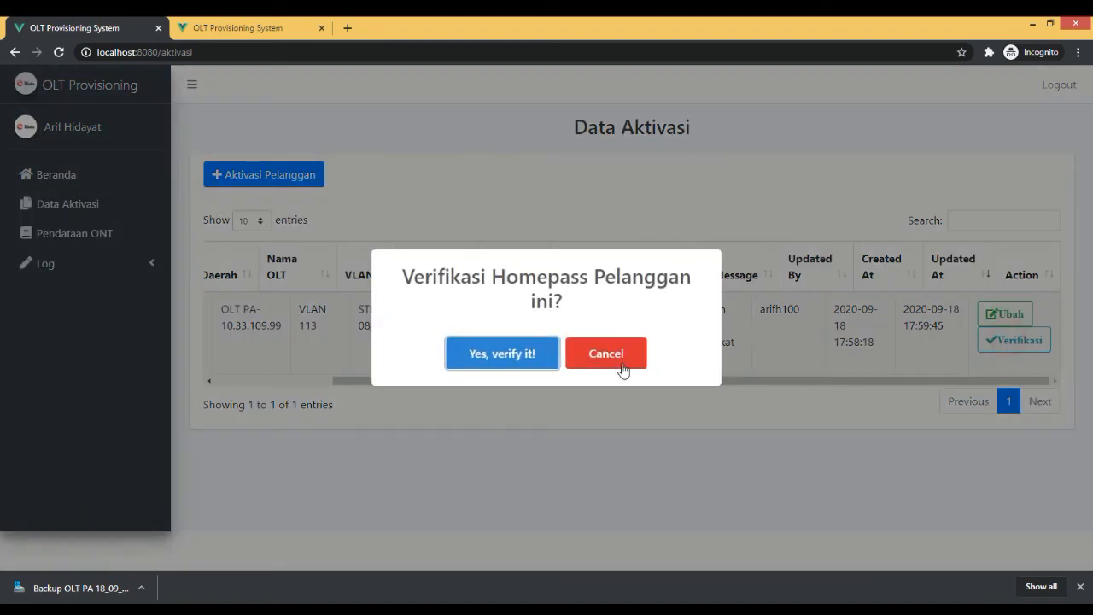
left_click(532, 353)
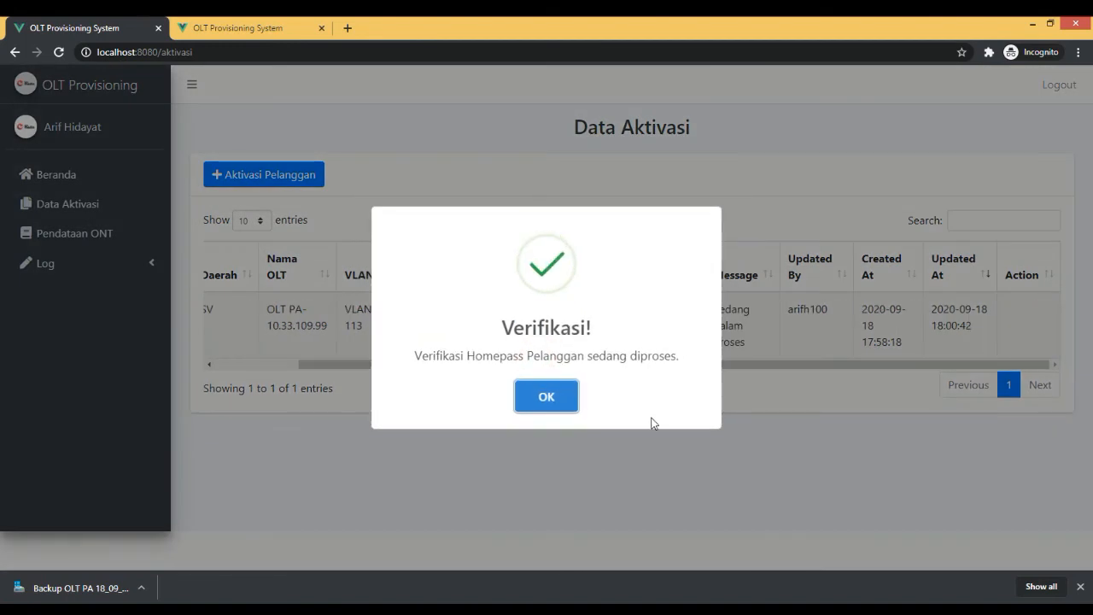
left_click(555, 391)
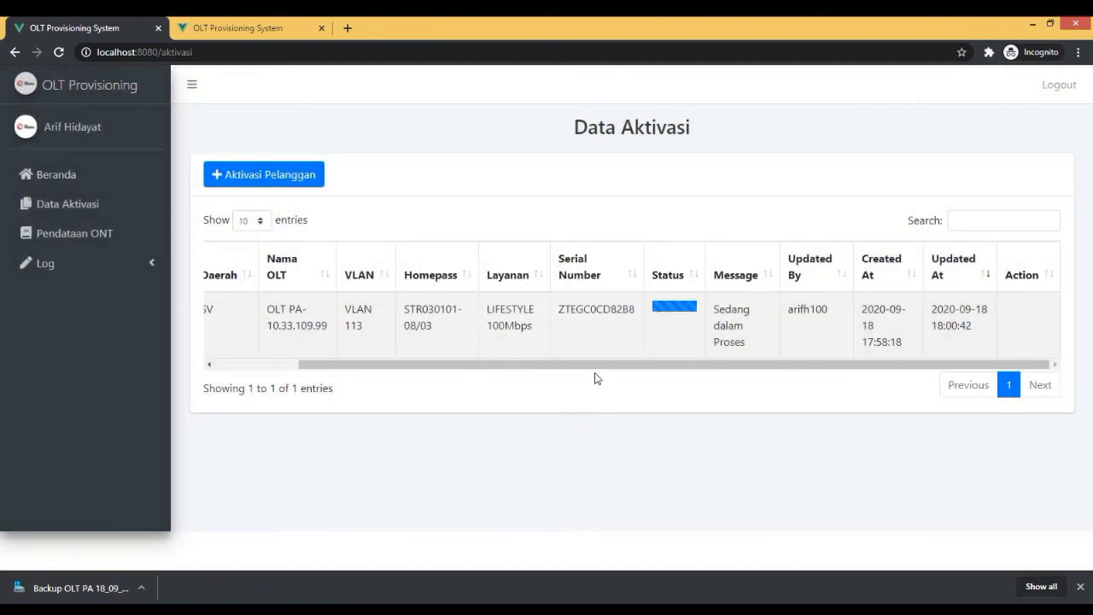
Check the Status, Message and Homepass values of the customer's row after the verification.
left_click_drag(610, 363, 760, 360)
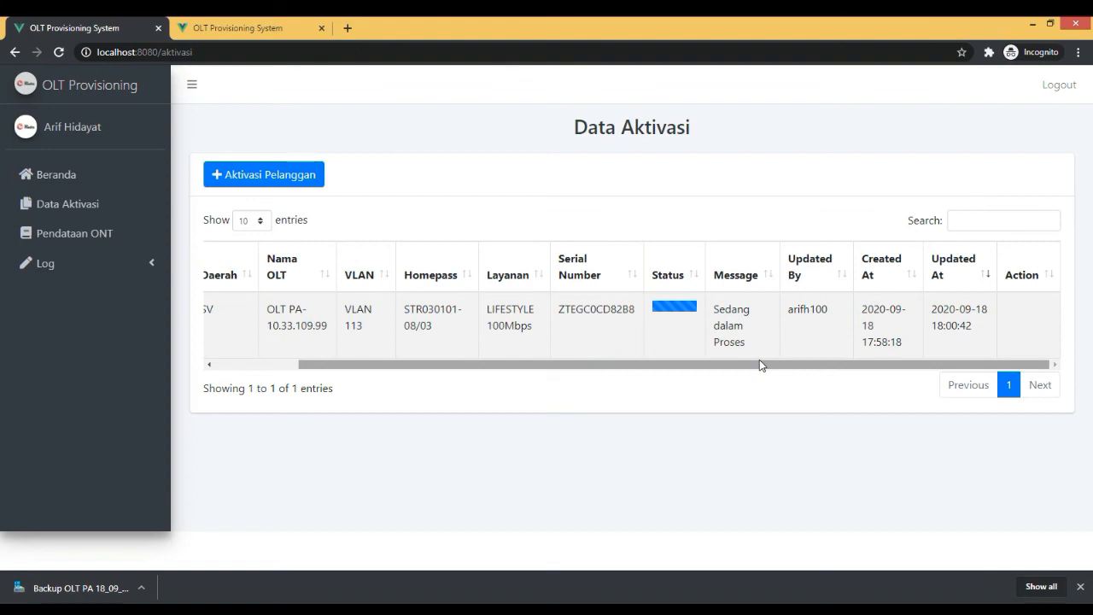
left_click_drag(735, 343, 714, 315)
left_click(715, 316)
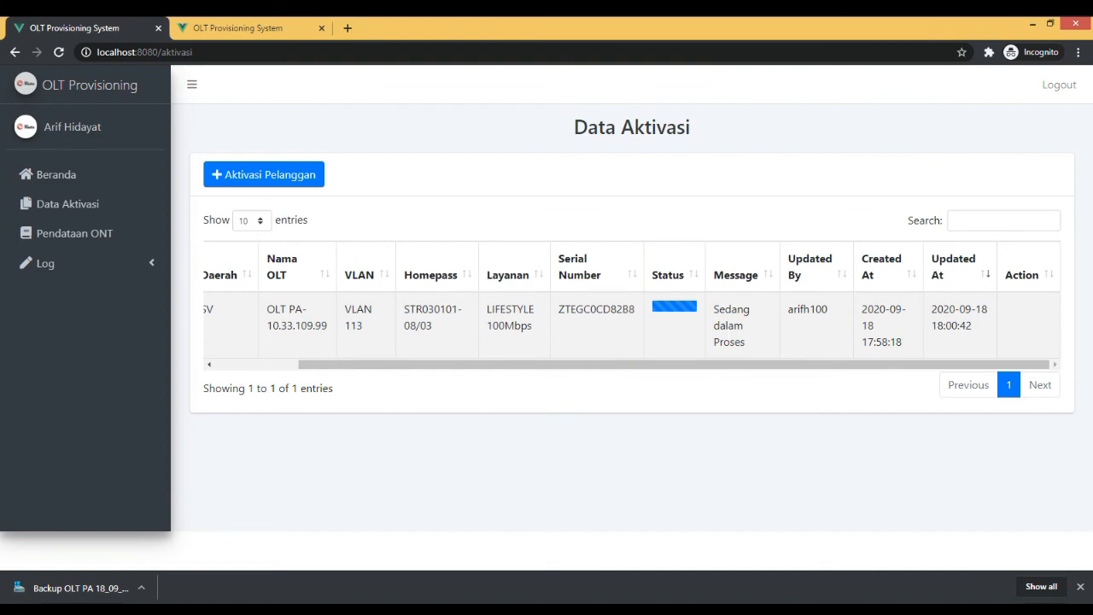
left_click(561, 389)
left_click_drag(659, 380, 735, 385)
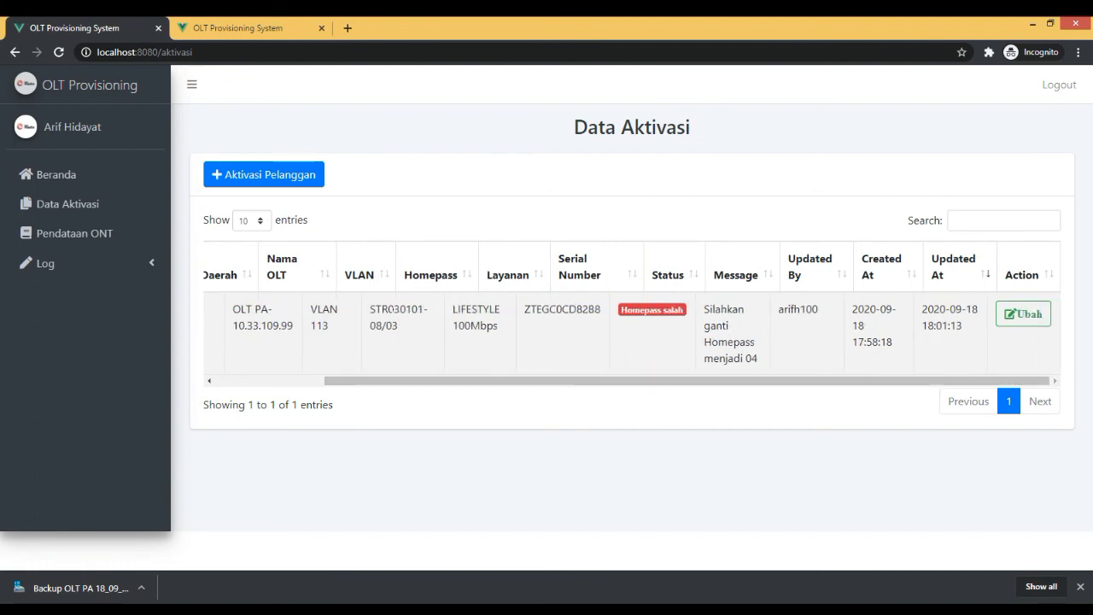
left_click_drag(391, 313, 399, 312)
left_click(894, 356)
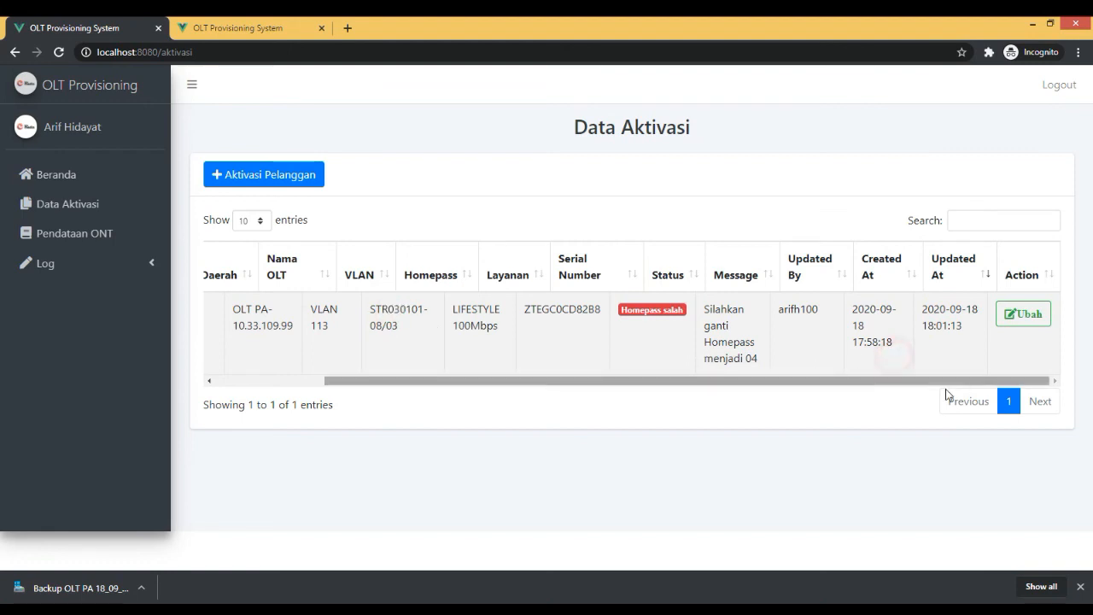
left_click(1016, 324)
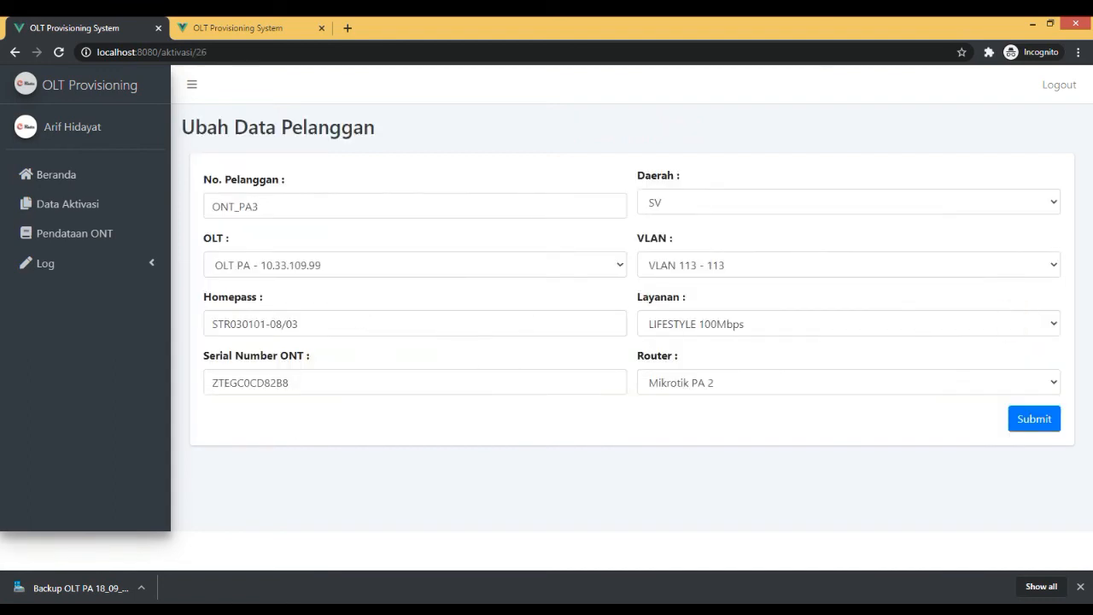
left_click(234, 324)
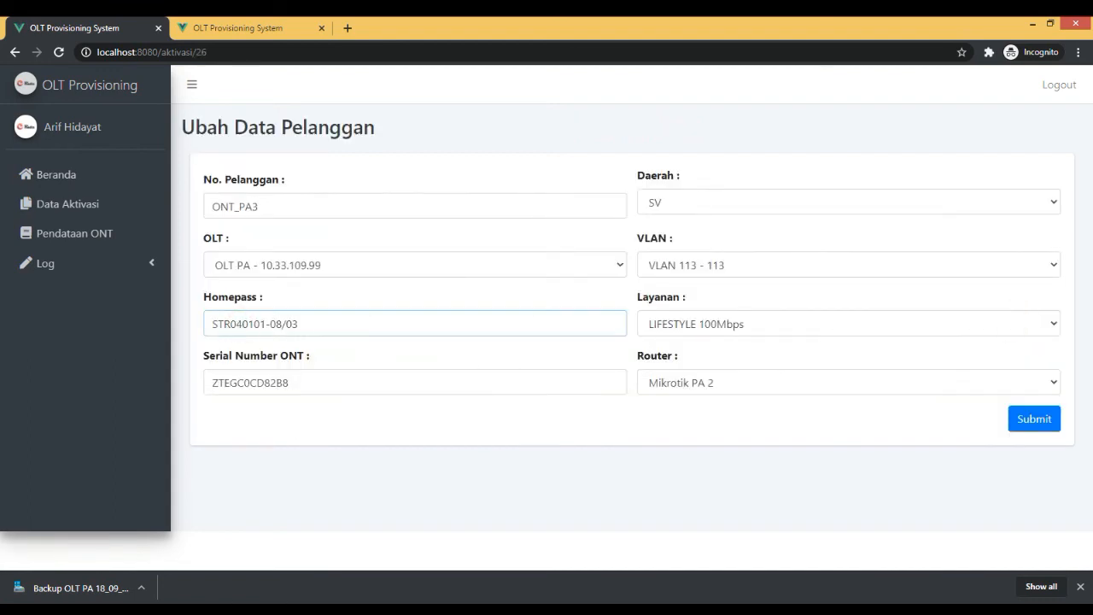
left_click(1036, 418)
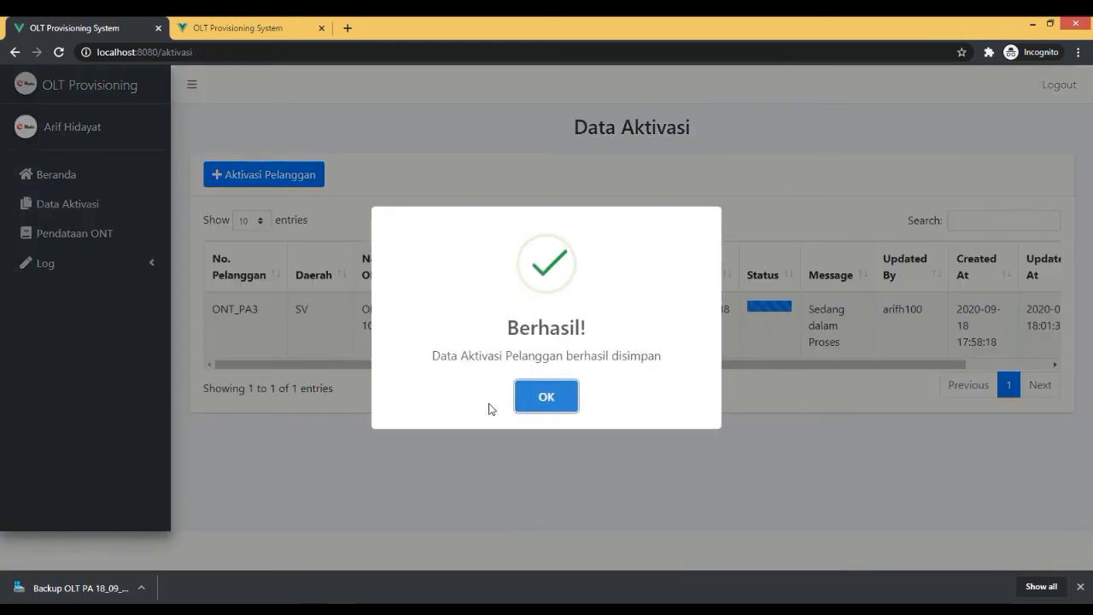
left_click(540, 393)
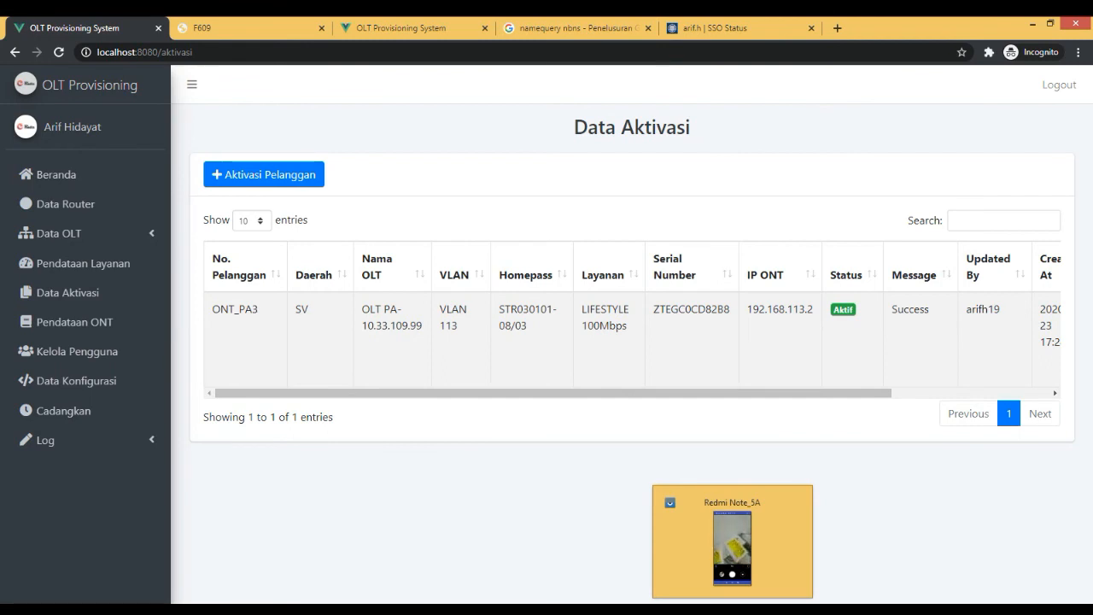
Switch to the Redmi Note_5A phone screen window.
left_click(733, 610)
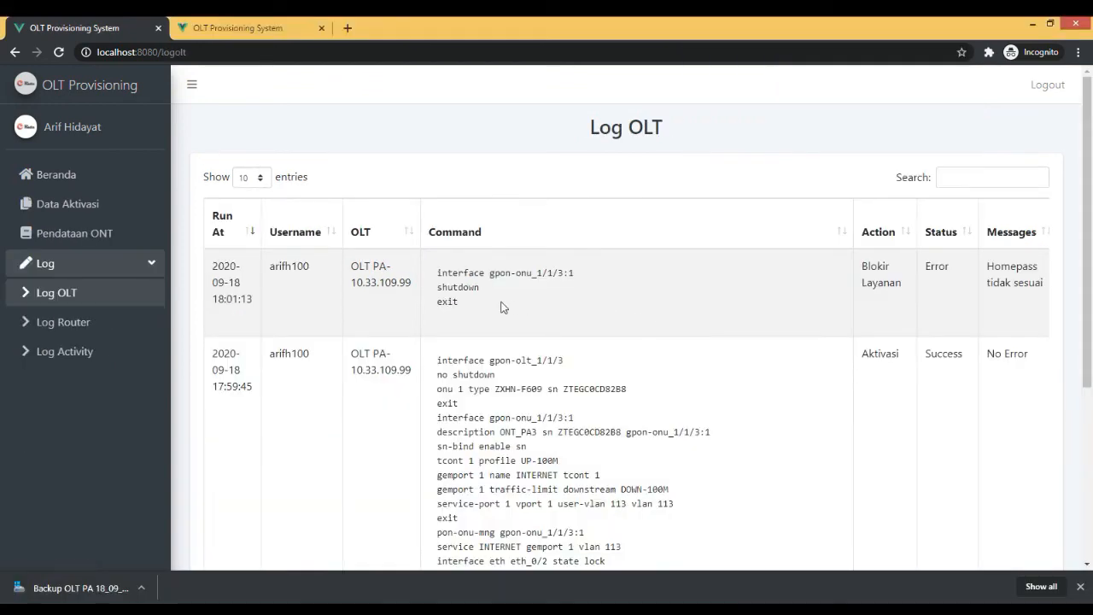
Examine the Log OLT entries, comparing the commands, actions, statuses and messages of the activation and the service blocks.
scroll(626, 341, "down", 4)
scroll(627, 341, "up", 4)
scroll(461, 224, "down", 4)
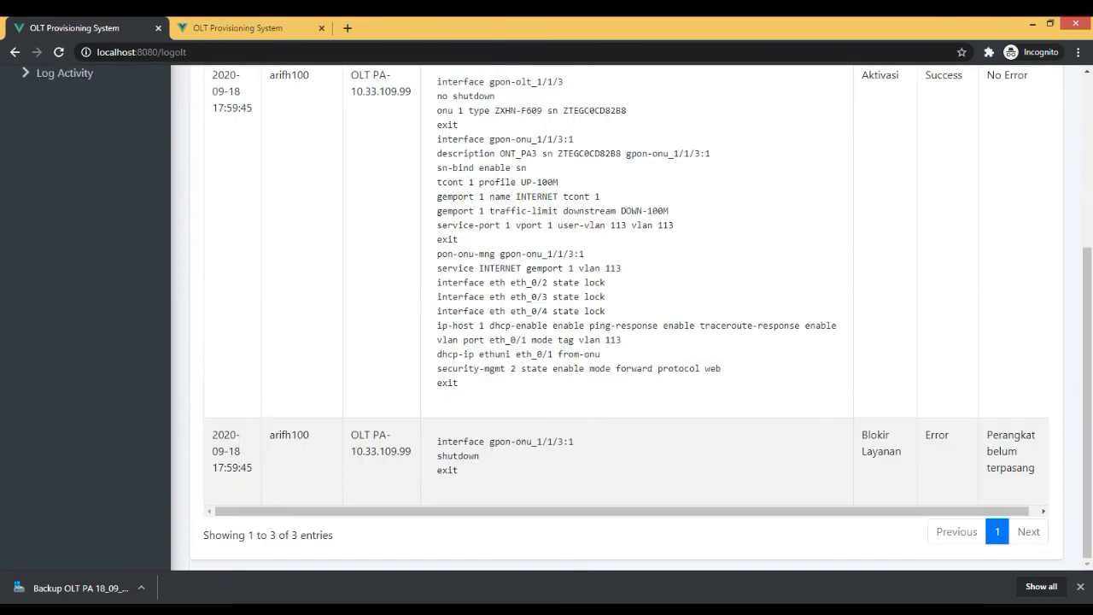
scroll(461, 224, "up", 4)
scroll(461, 224, "down", 4)
triple_click(995, 449)
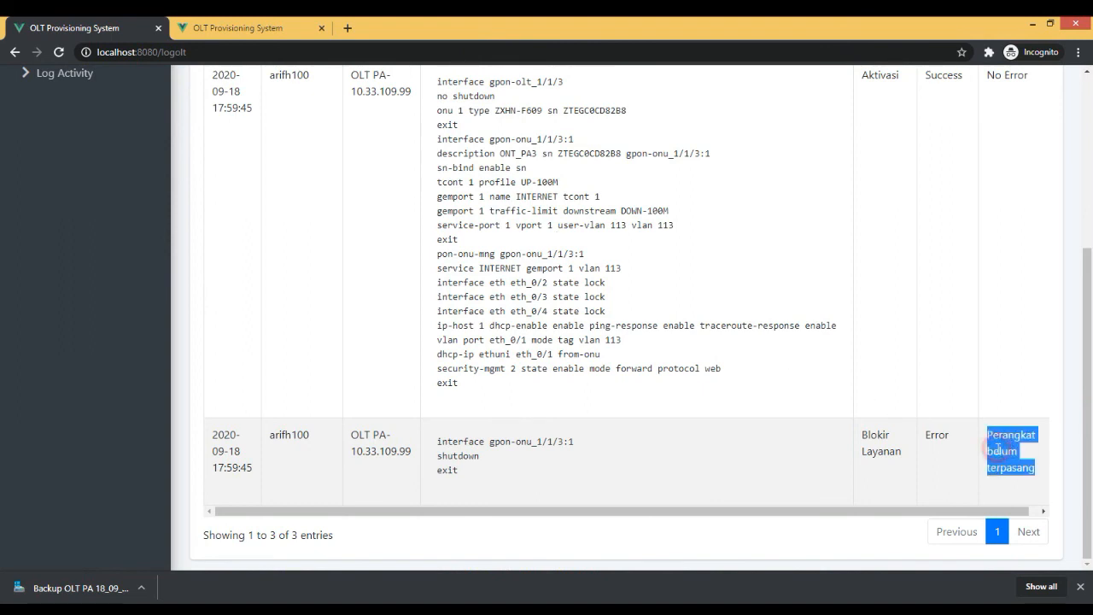
left_click(995, 449)
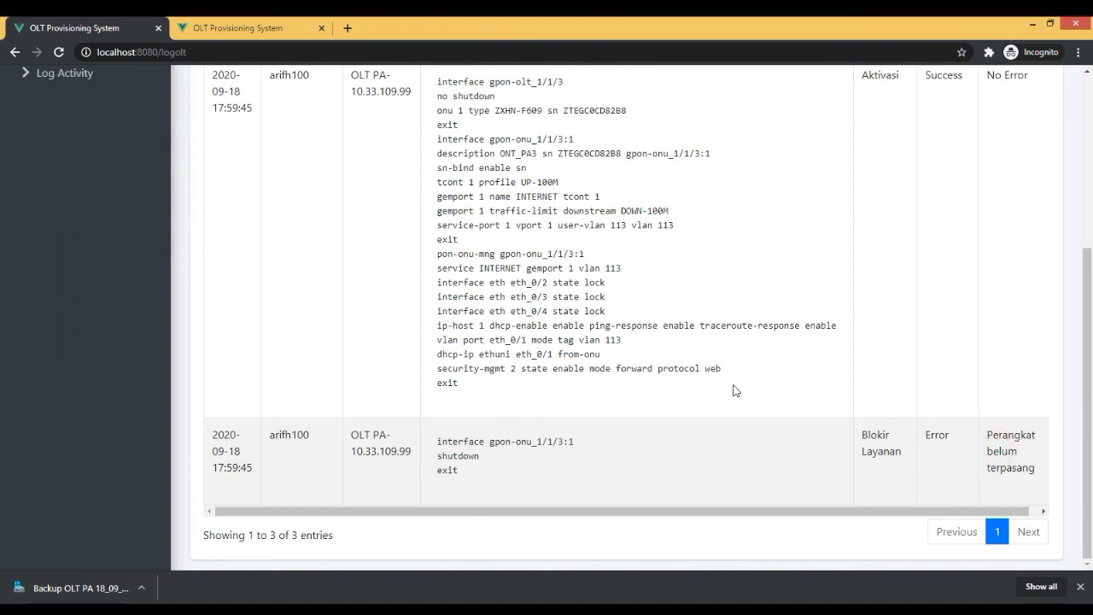
scroll(736, 391, "up", 3)
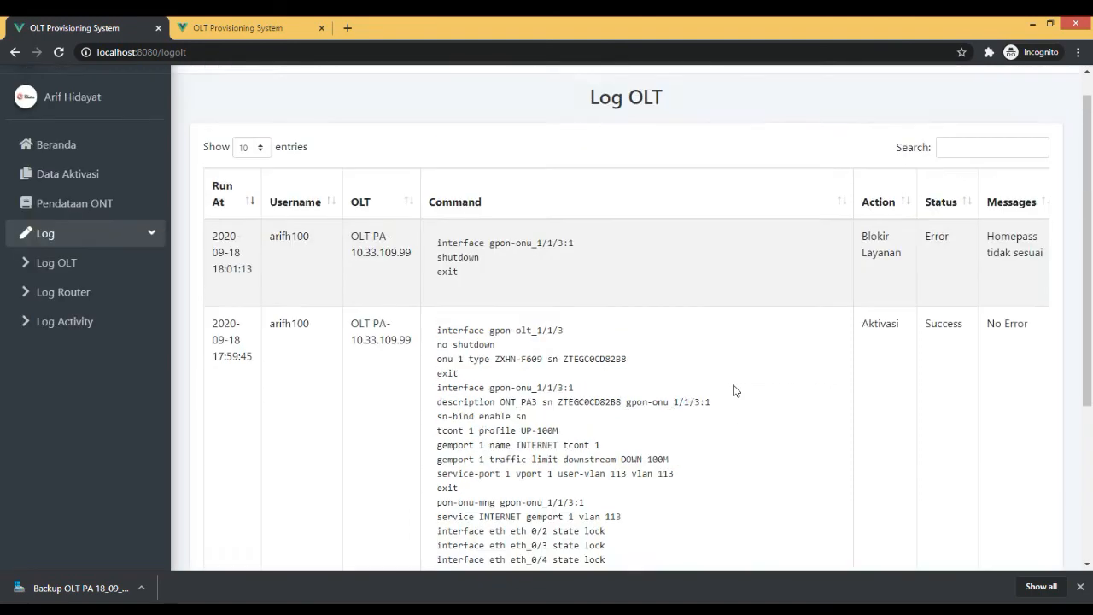
scroll(736, 391, "down", 3)
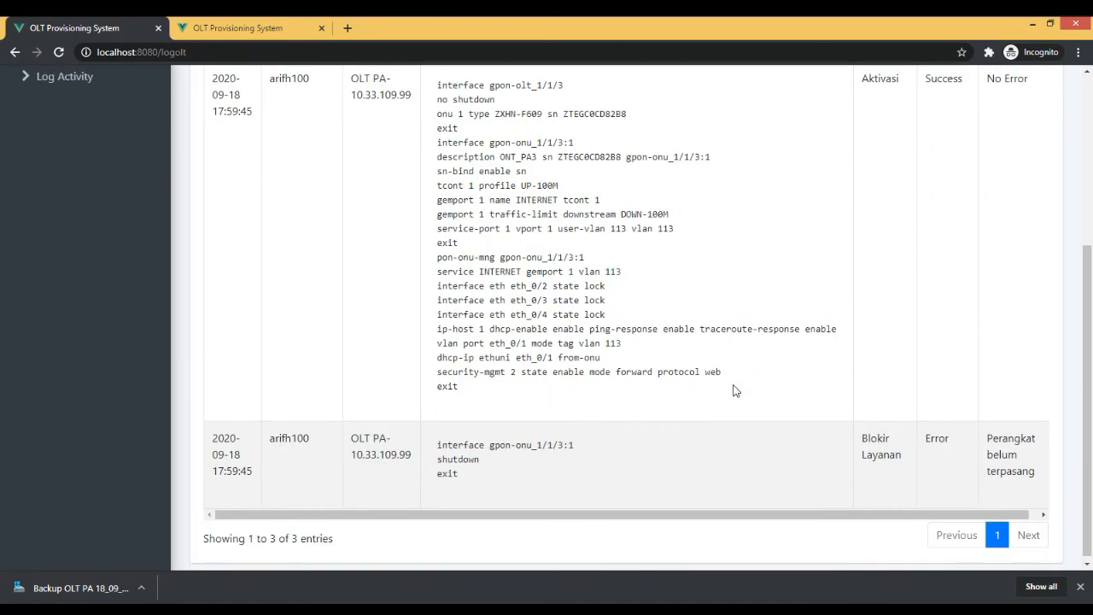
scroll(740, 395, "down", 1)
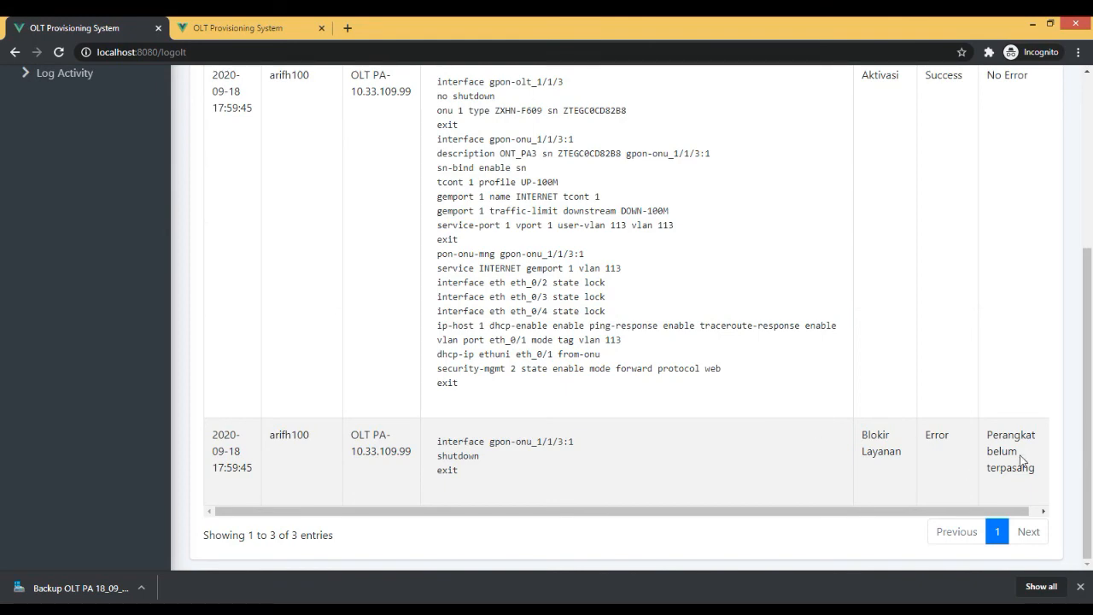
scroll(1020, 458, "up", 4)
scroll(1020, 458, "down", 4)
scroll(833, 417, "up", 5)
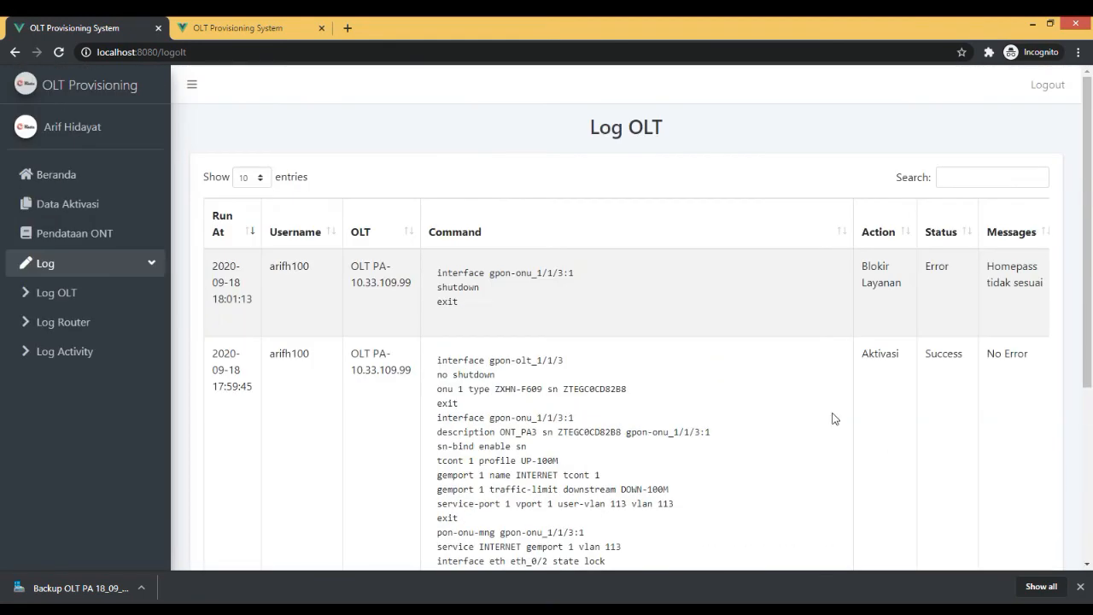
Compare the full command block of the Aktivasi entry with those of the two Blokir Layanan entries in the OLT log.
scroll(828, 417, "down", 5)
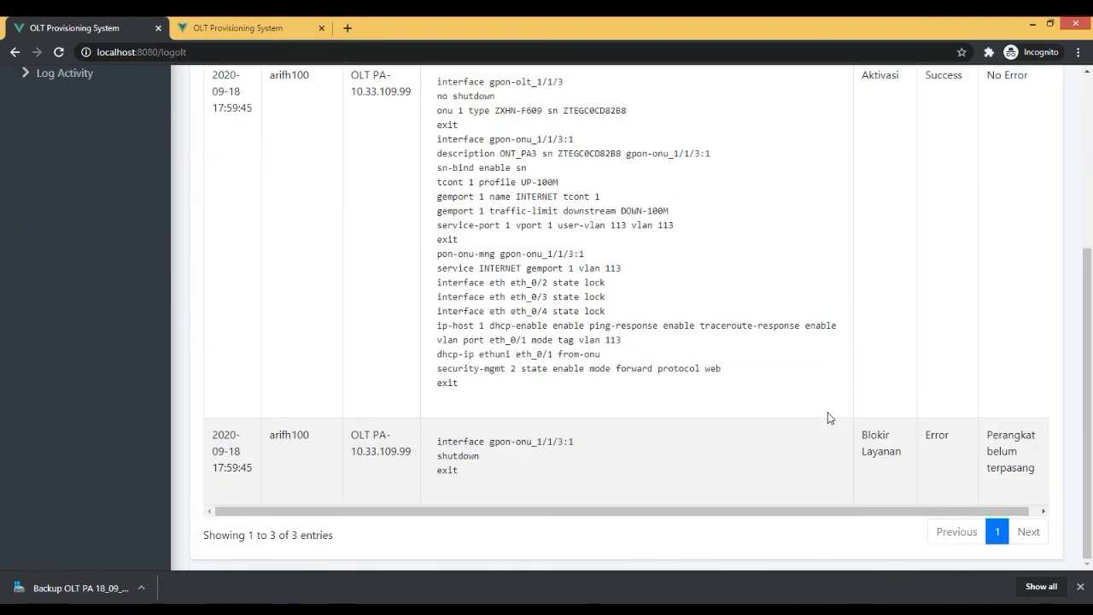
scroll(827, 418, "up", 5)
scroll(698, 195, "down", 5)
scroll(698, 386, "up", 5)
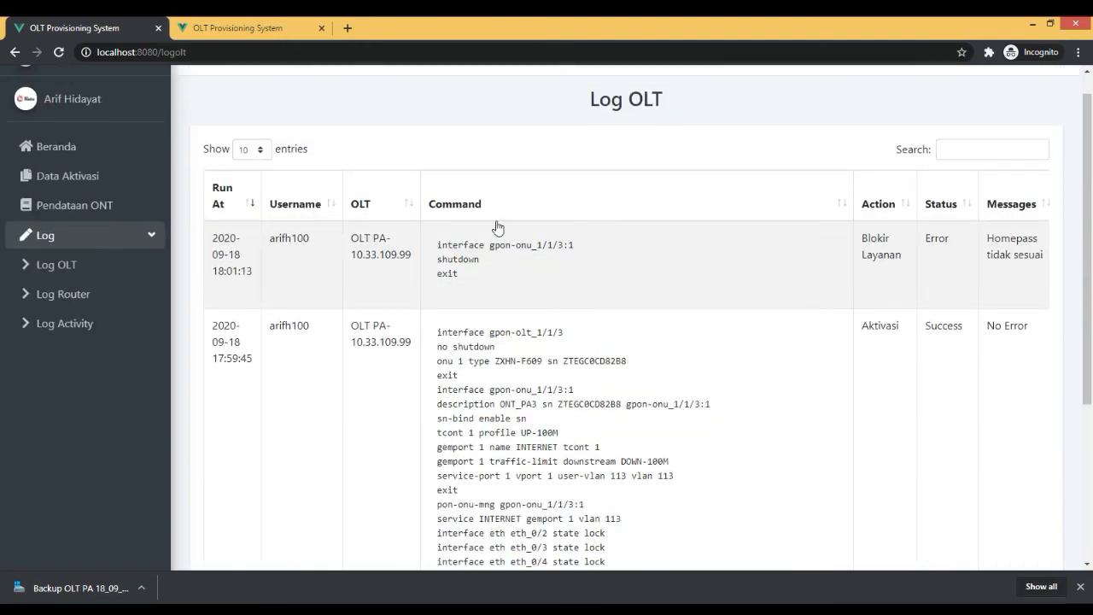
scroll(796, 321, "down", 5)
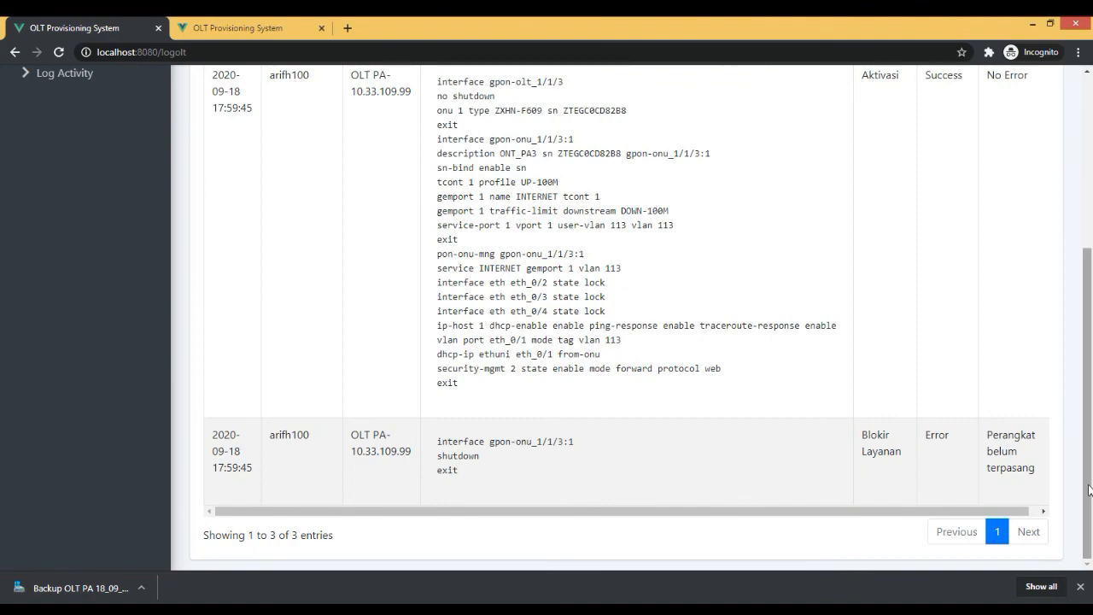
scroll(632, 437, "up", 5)
scroll(632, 438, "down", 5)
scroll(632, 437, "up", 5)
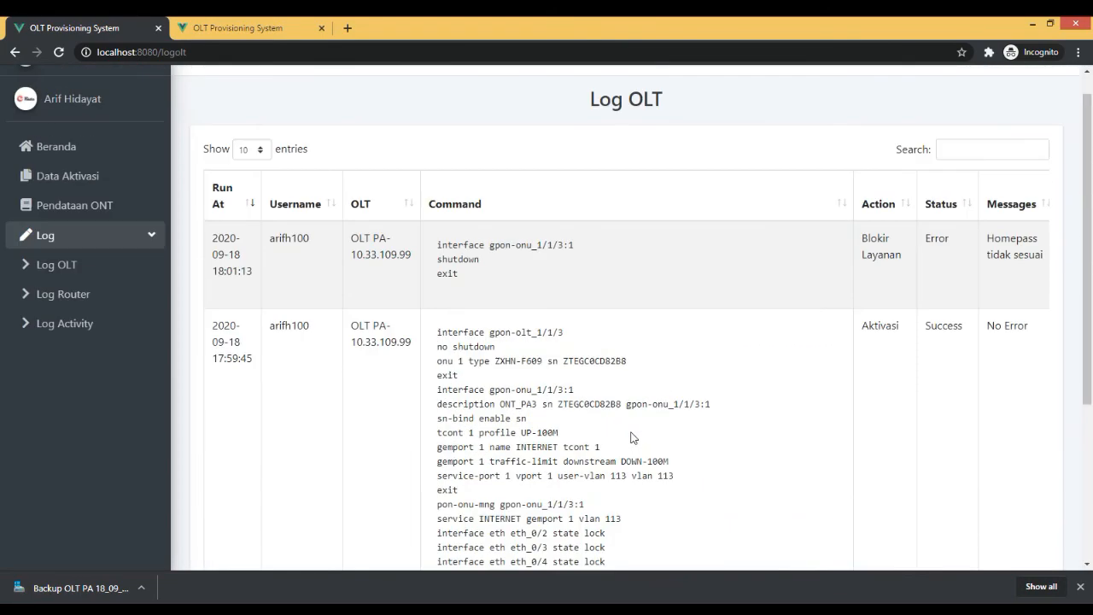
scroll(632, 437, "down", 5)
scroll(632, 437, "up", 5)
scroll(683, 530, "down", 3)
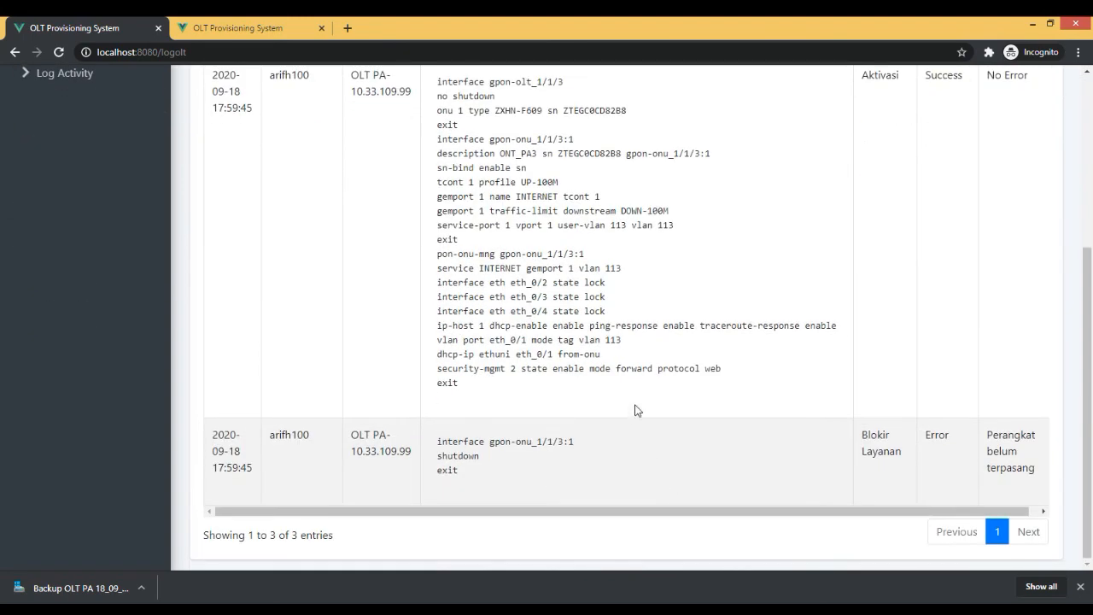
scroll(696, 351, "up", 3)
Read the message and command of the latest Blokir Layanan entry and examine the Reaktivasi entry in the OLT log.
left_click_drag(720, 398, 675, 339)
left_click(701, 405)
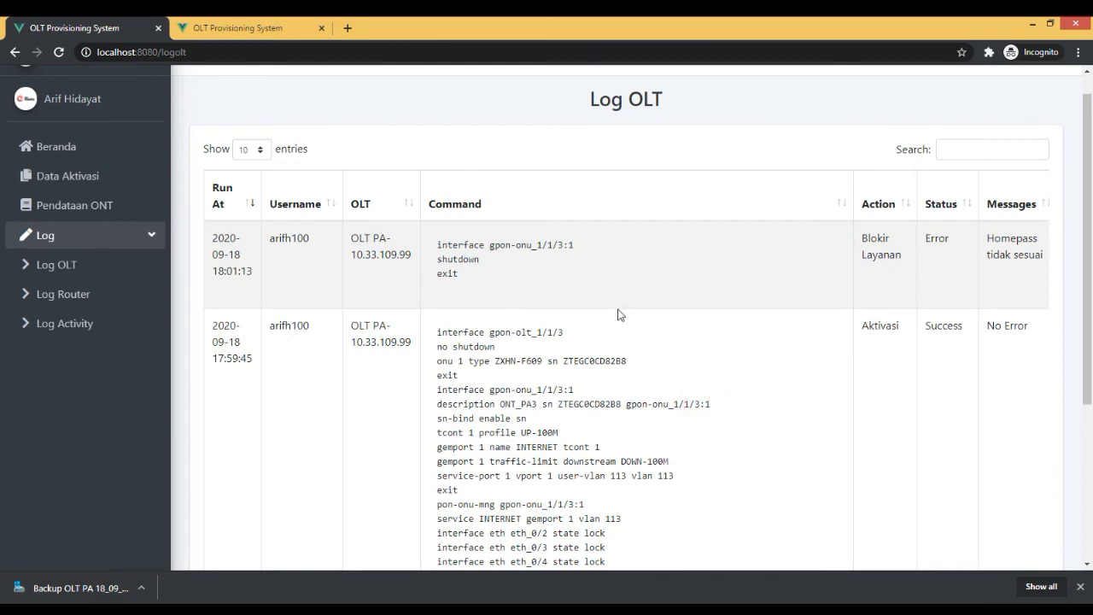
triple_click(1018, 249)
left_click(556, 244)
scroll(507, 258, "down", 3)
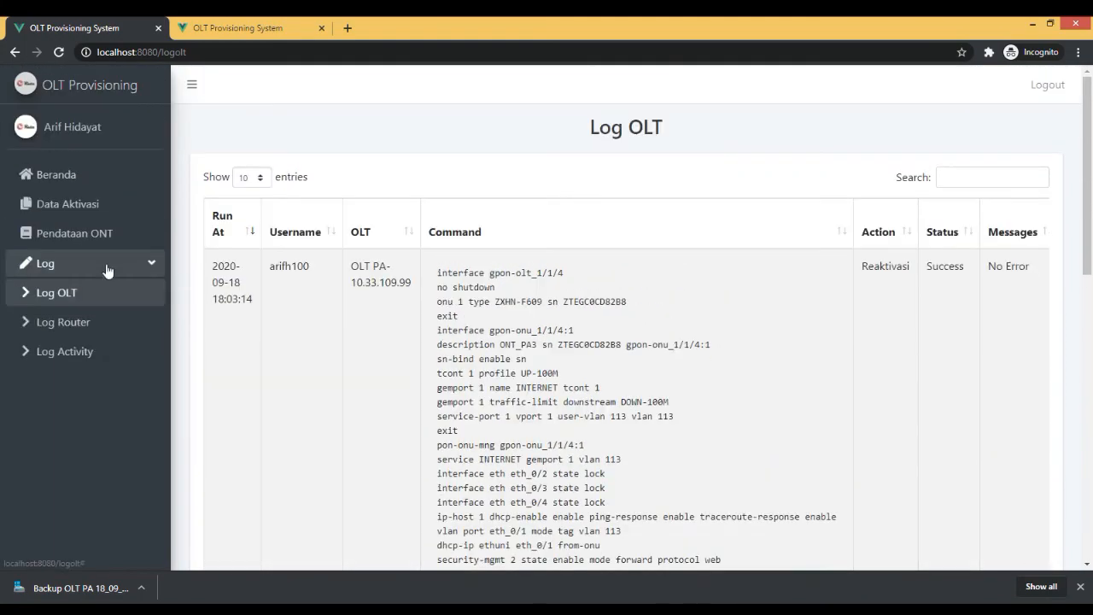
scroll(108, 271, "down", 1)
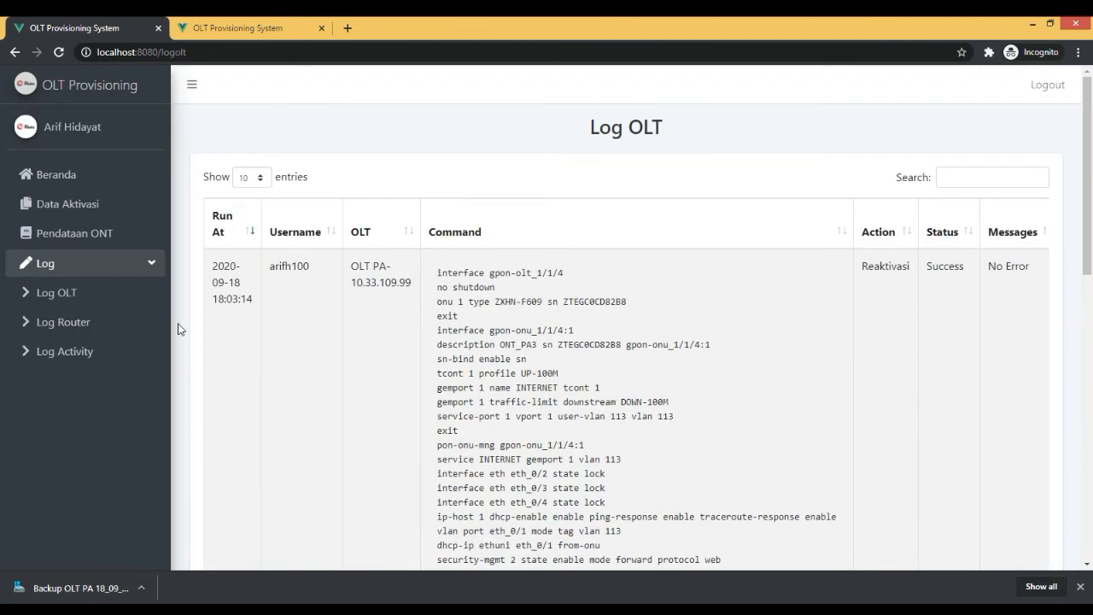
Open the router log and examine the command of the Edit secret pppoe entry.
left_click(132, 331)
left_click_drag(793, 251, 519, 251)
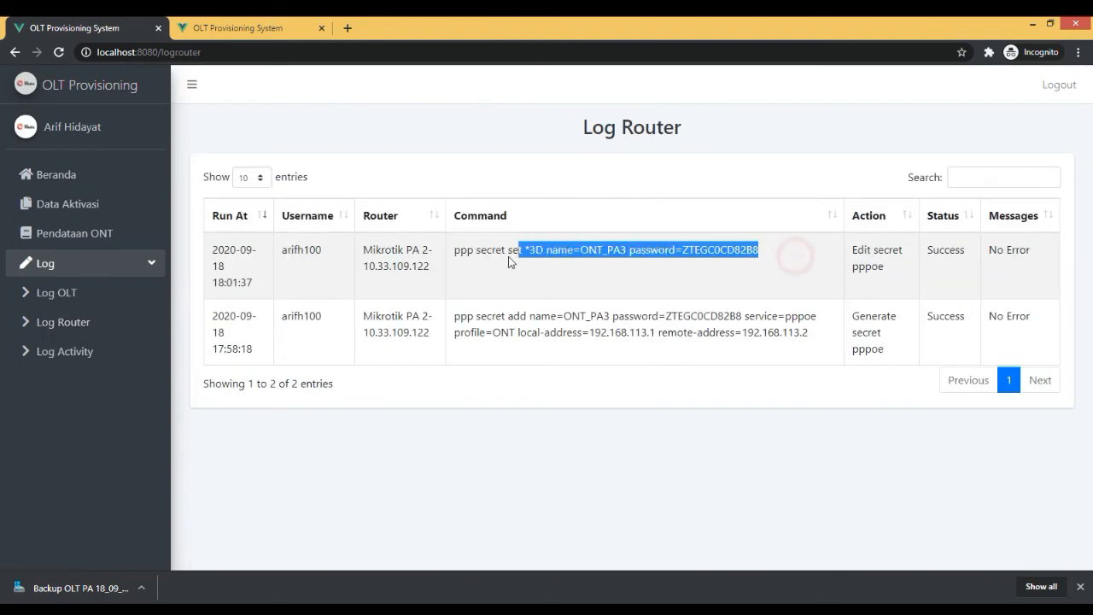
left_click(508, 257)
View the activity log, the Pendataan ONT list and the Data Aktivasi list, and return to the dashboard.
left_click(65, 351)
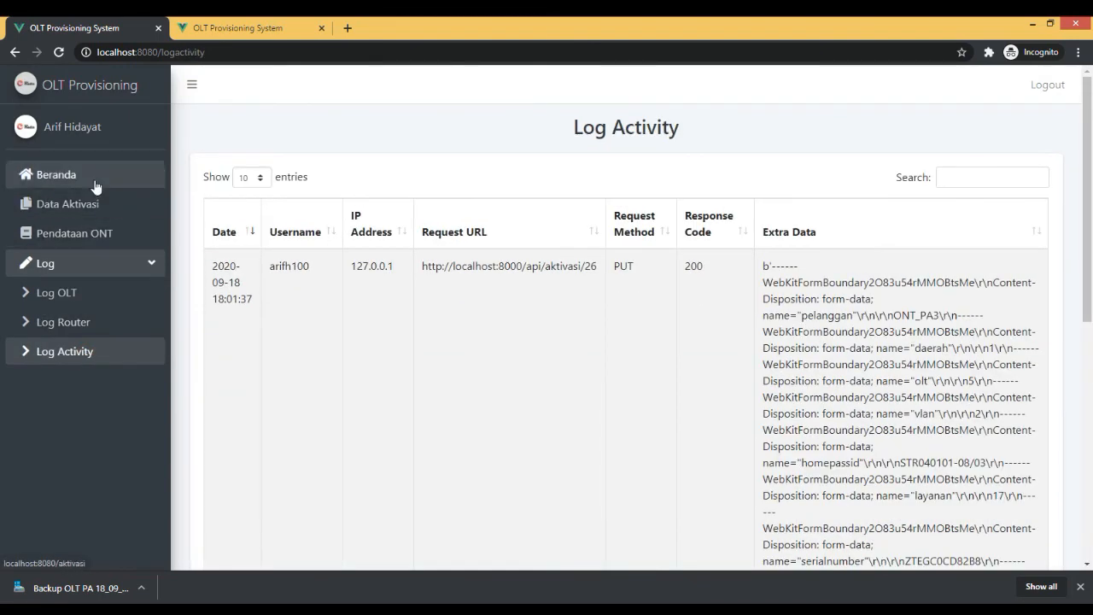
left_click(75, 234)
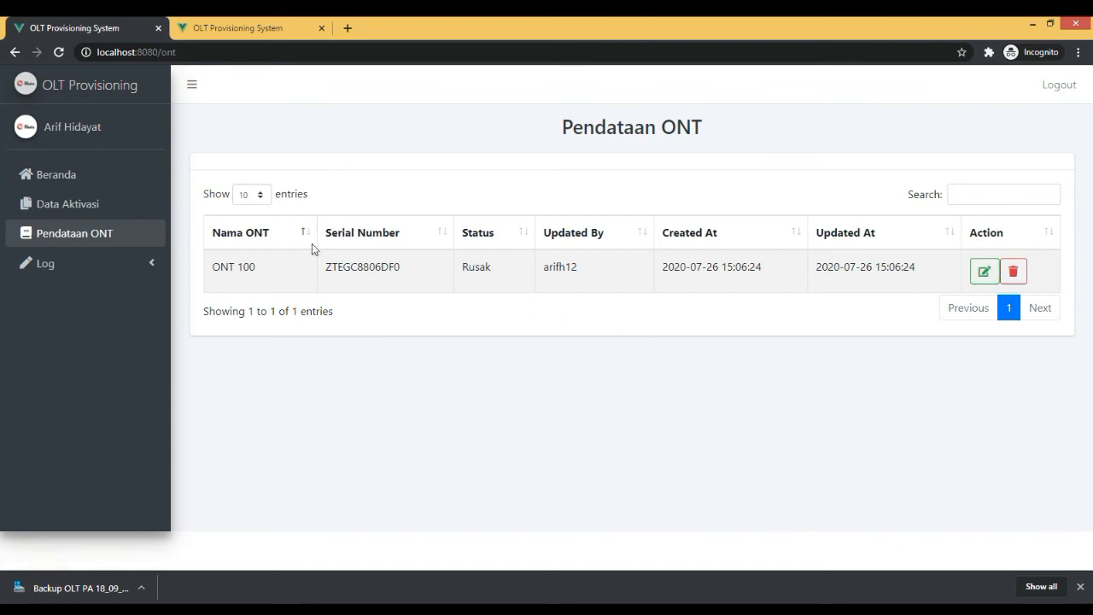
left_click(90, 207)
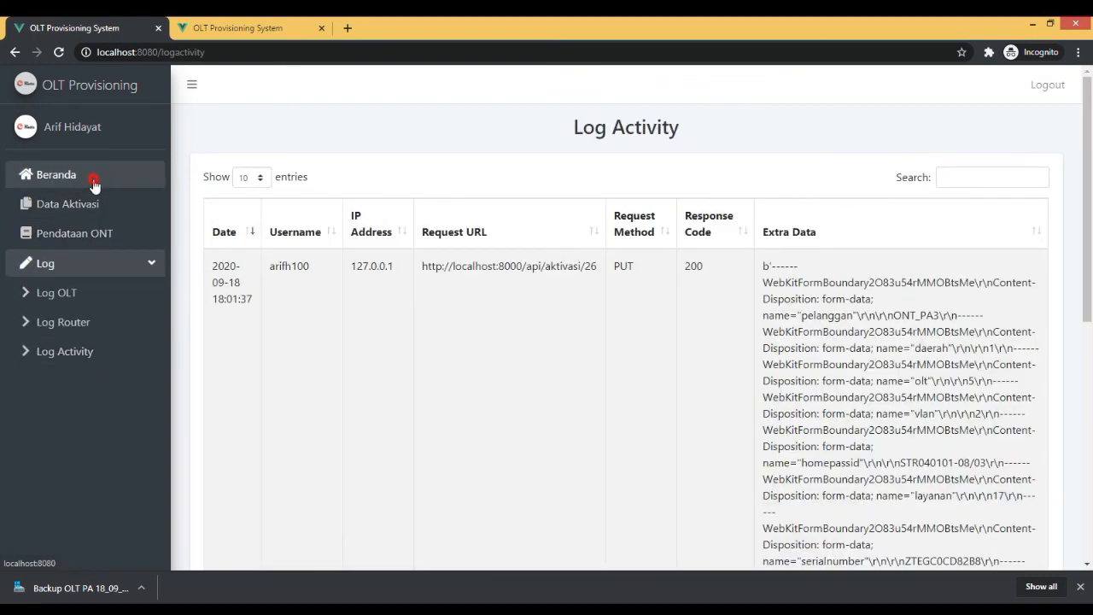
left_click(94, 183)
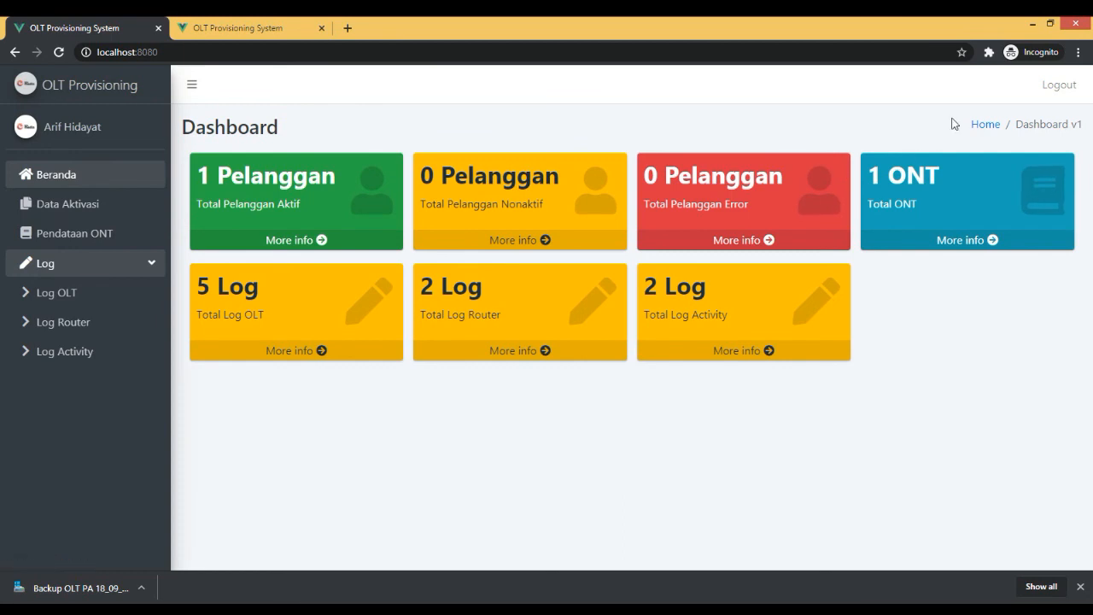
Log out and sign in with another account's username and password.
left_click(1053, 94)
left_click(722, 293)
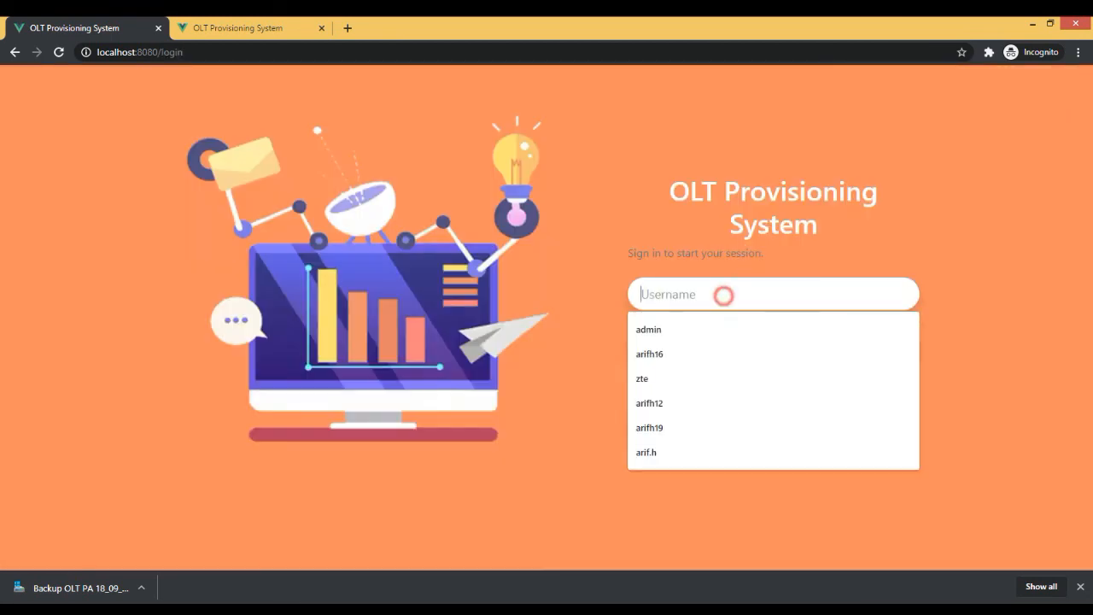
type("arifh16")
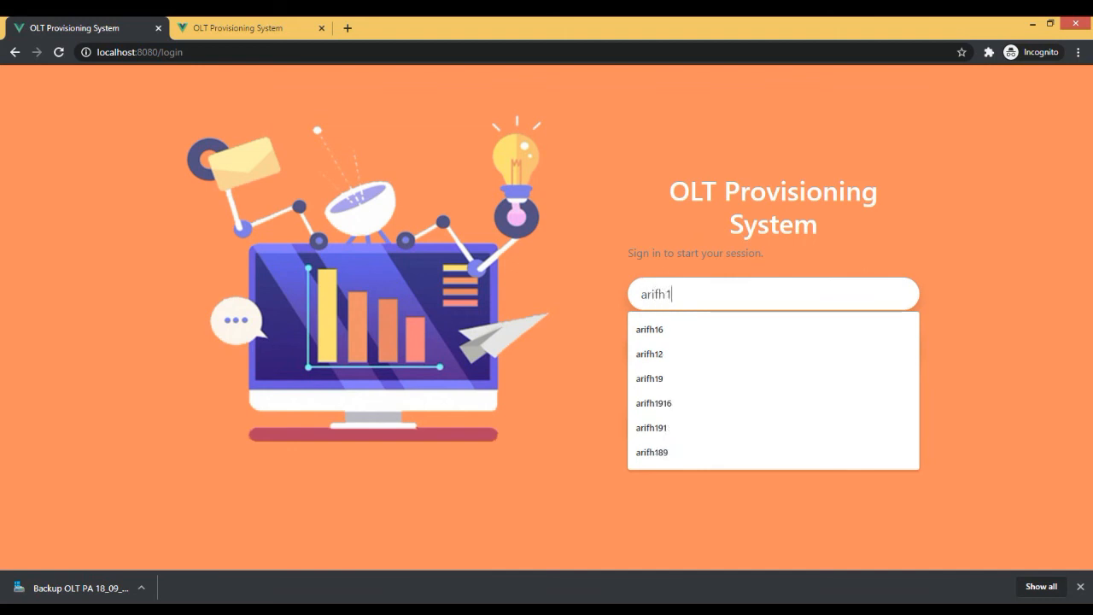
key("Tab")
type("••••••••")
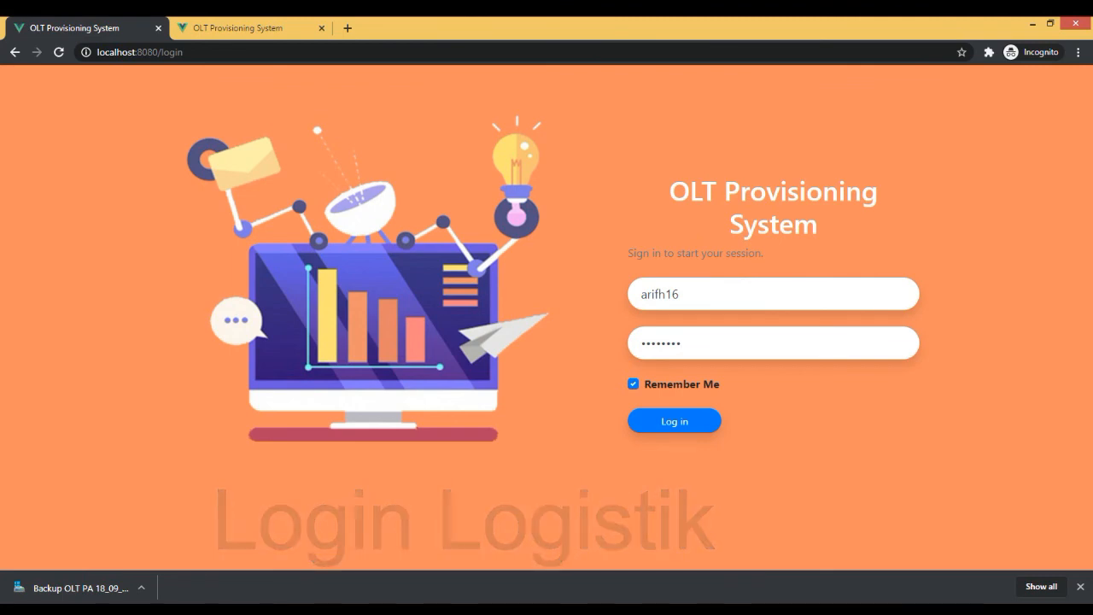
key("Return")
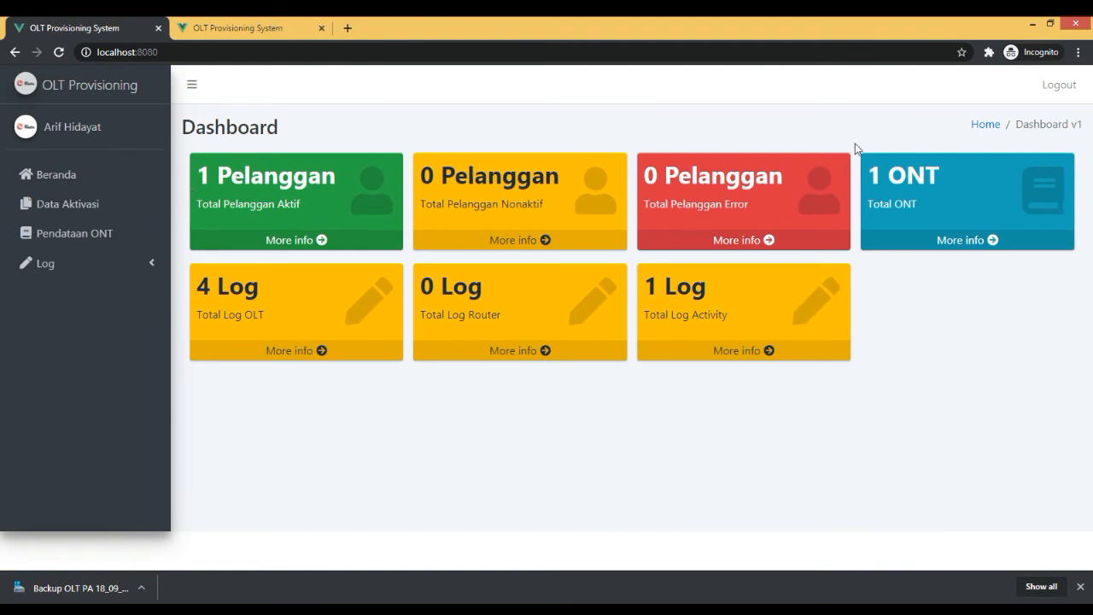
Log out and sign in to the logistics account by entering its username and account password.
left_click(1062, 86)
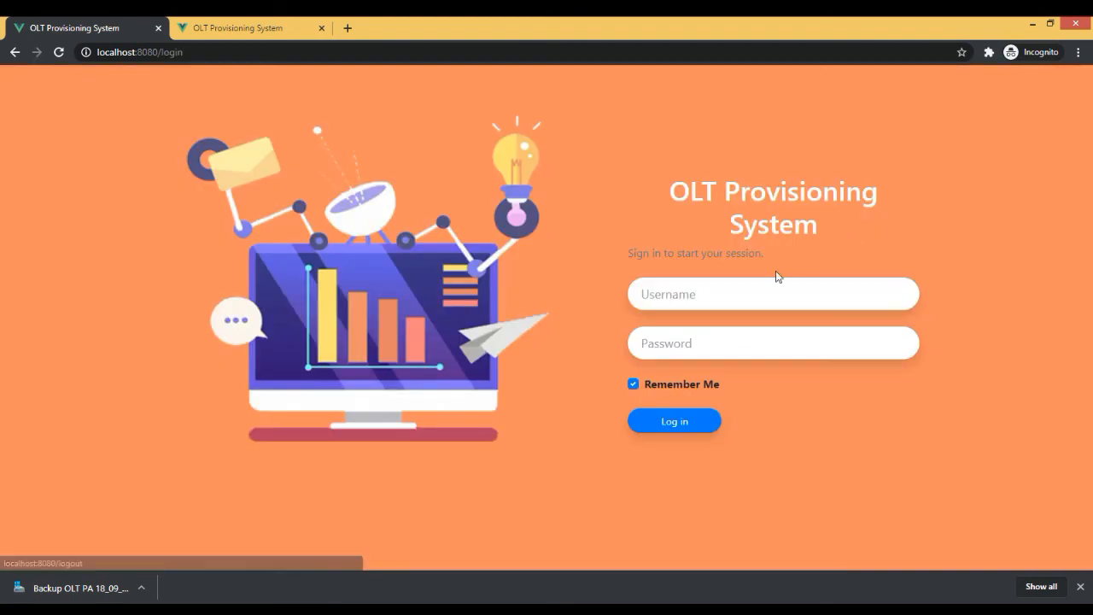
left_click(764, 286)
type("arifh12")
key("Tab")
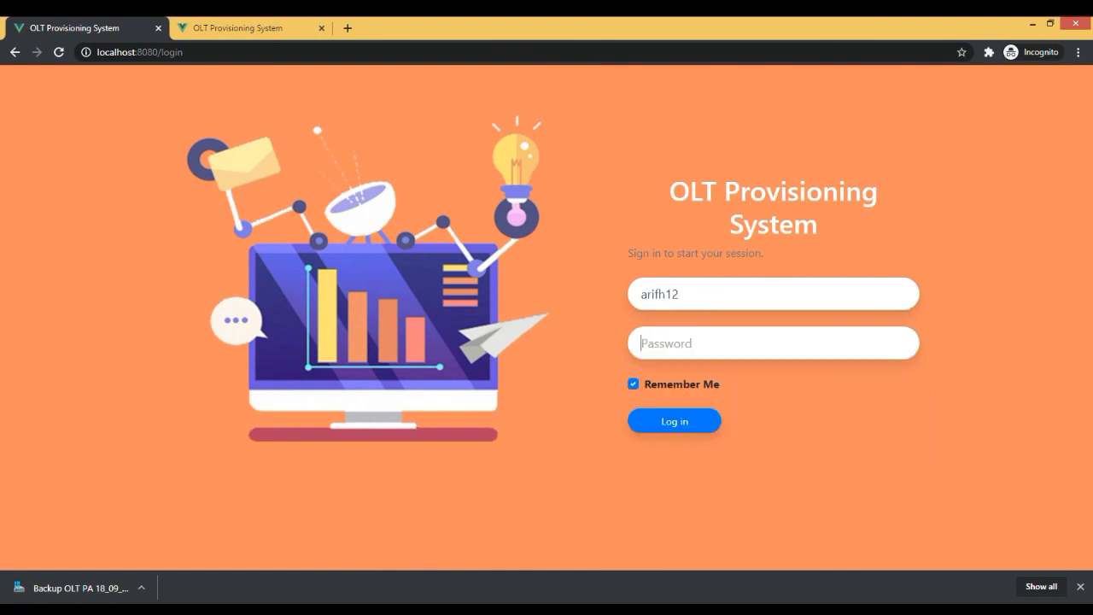
type("********")
key("Return")
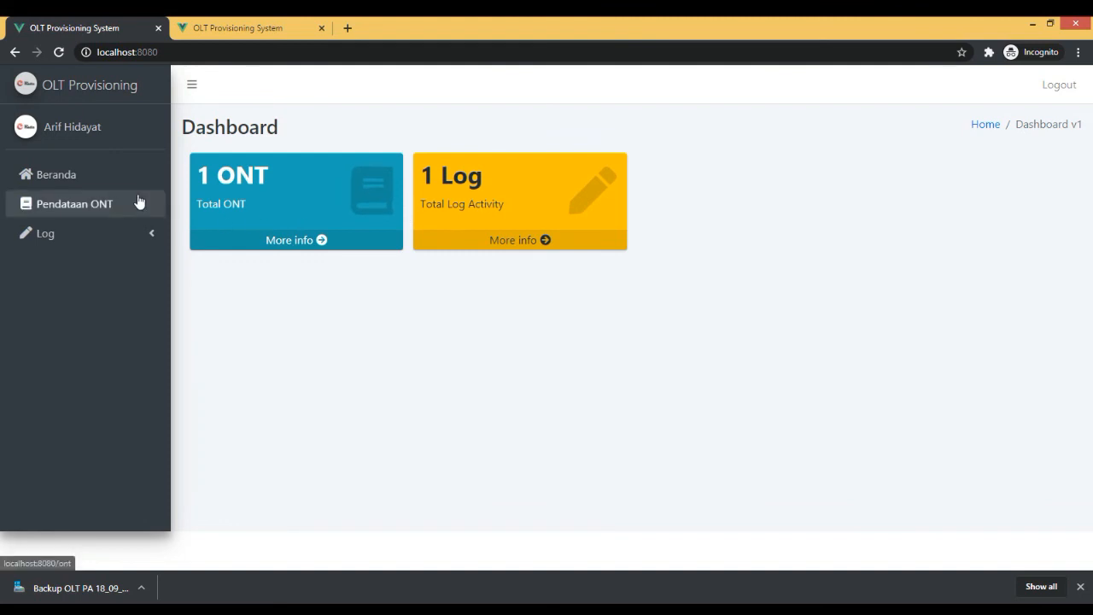
Start a new record in the Pendataan ONT list and enter ONT_PA3 as the ONT name.
left_click(116, 178)
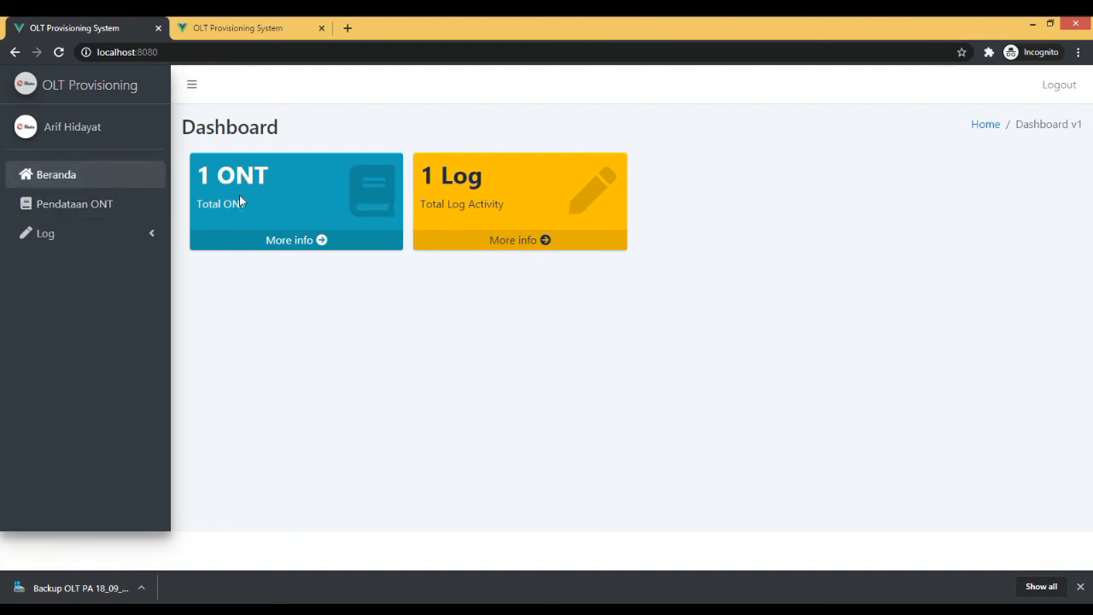
left_click(132, 207)
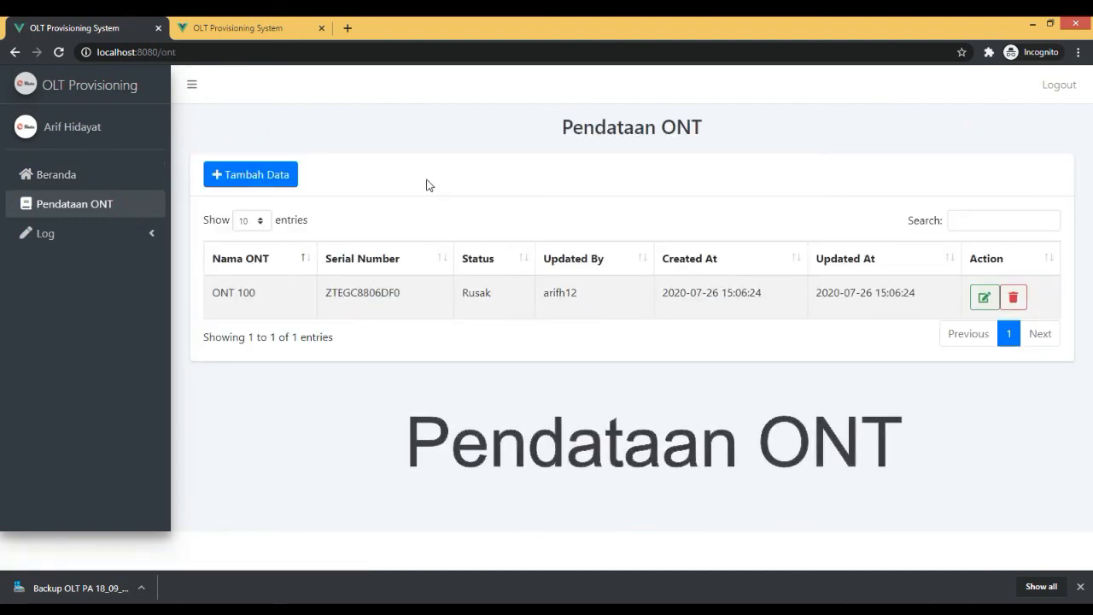
left_click(282, 174)
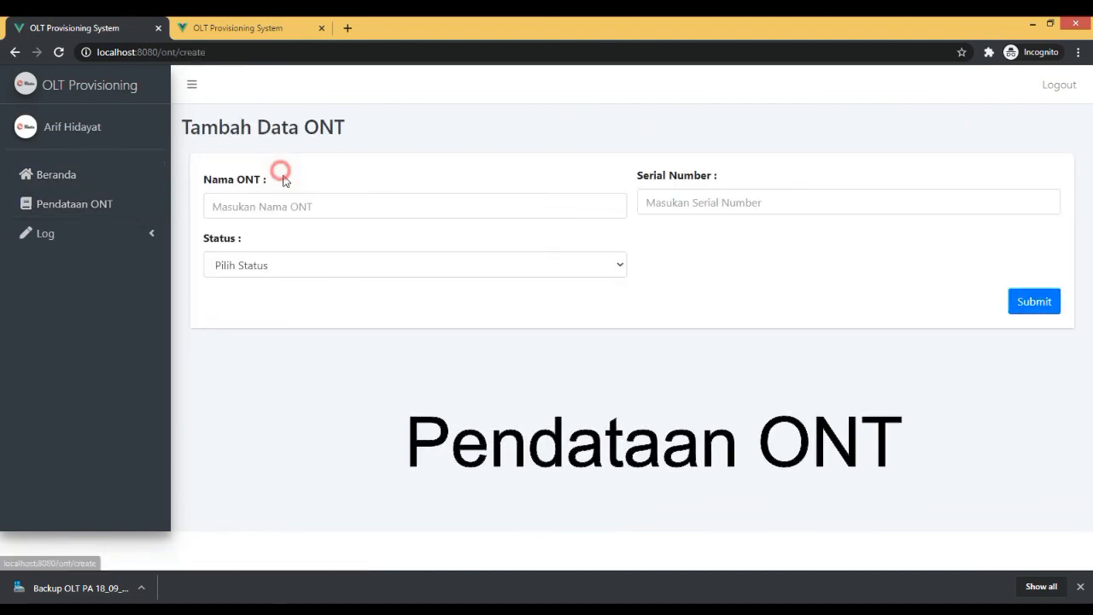
left_click(323, 209)
type("ONT ")
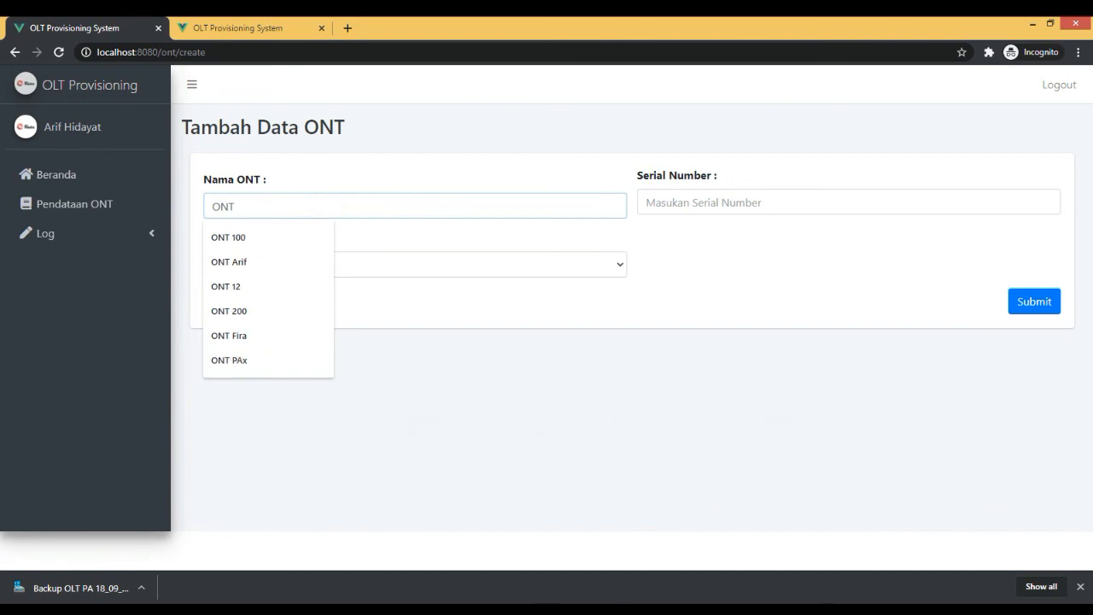
type("_PA")
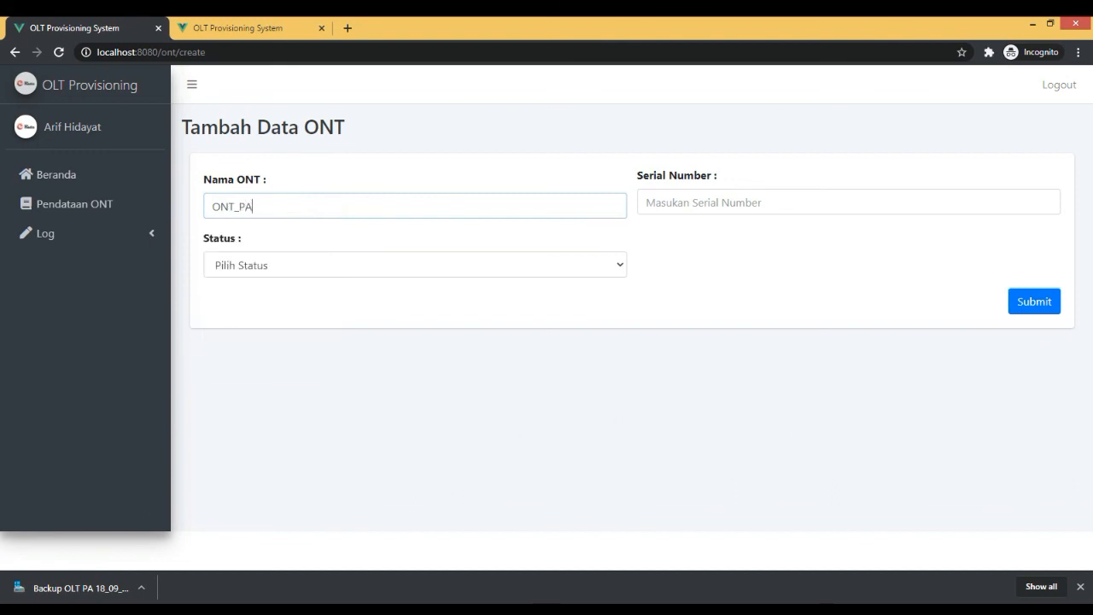
type("2")
Set the serial number to ZTEGC0CD82B8 and the status to Telah digunakan, submit the ONT record and close the confirmation.
left_click(674, 198)
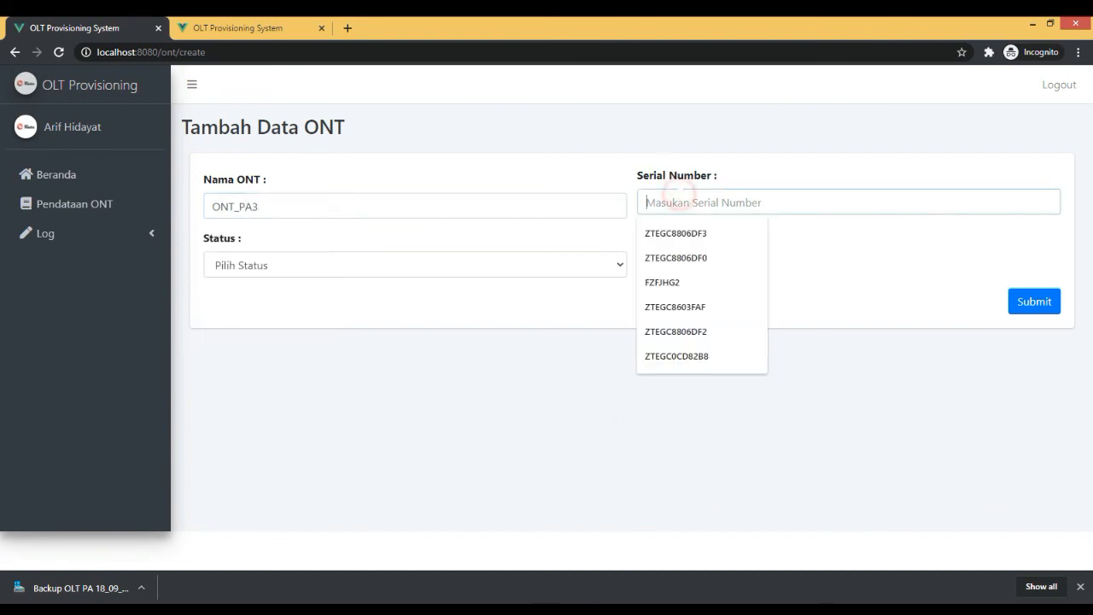
type("ZTE")
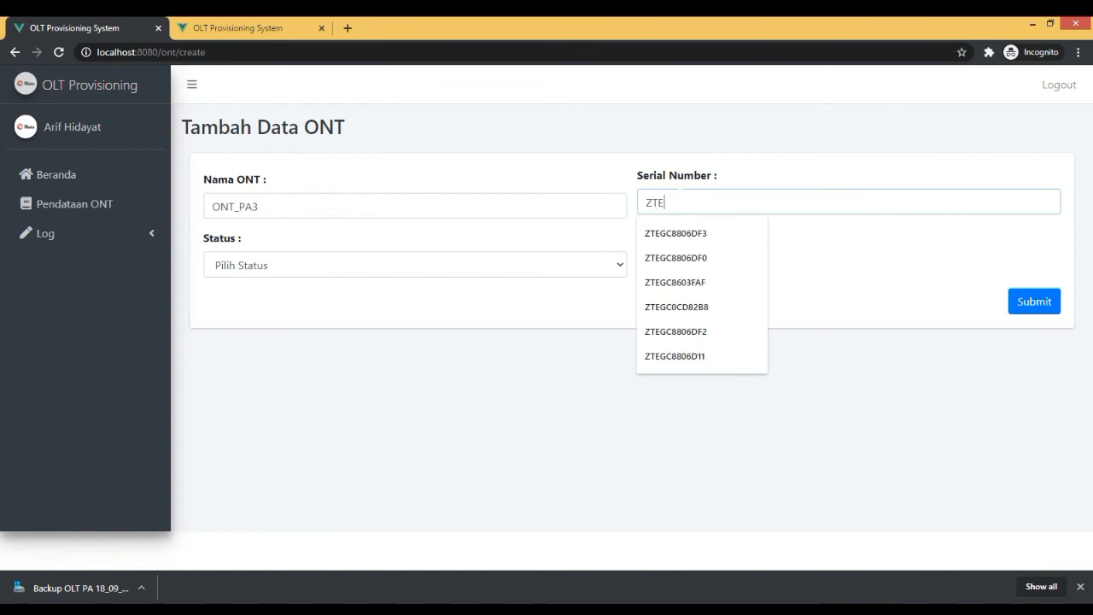
type("GC8603FAF")
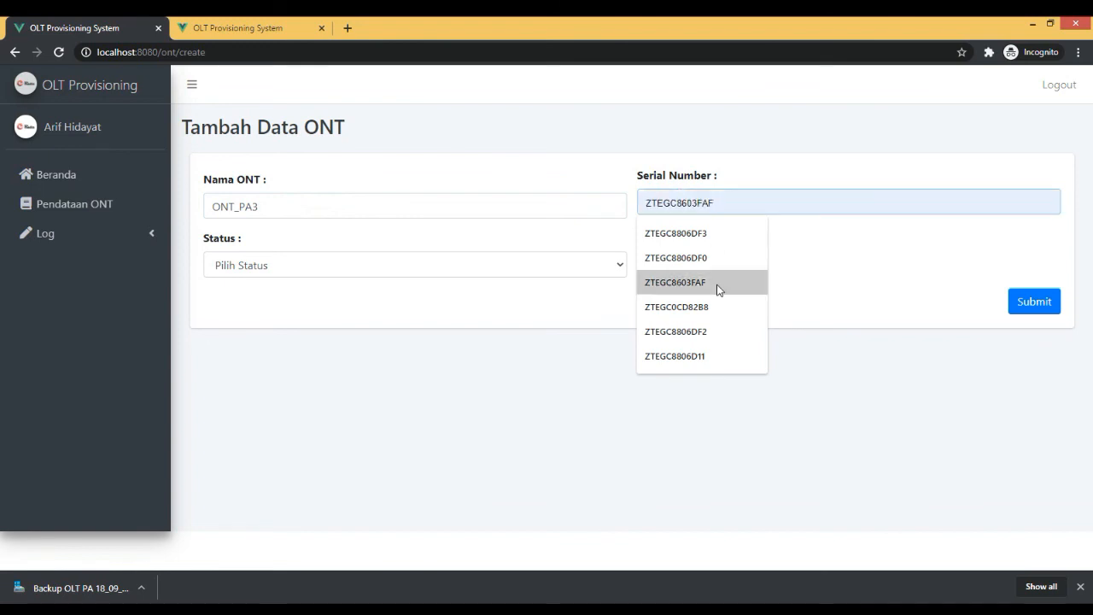
left_click(709, 306)
left_click(450, 264)
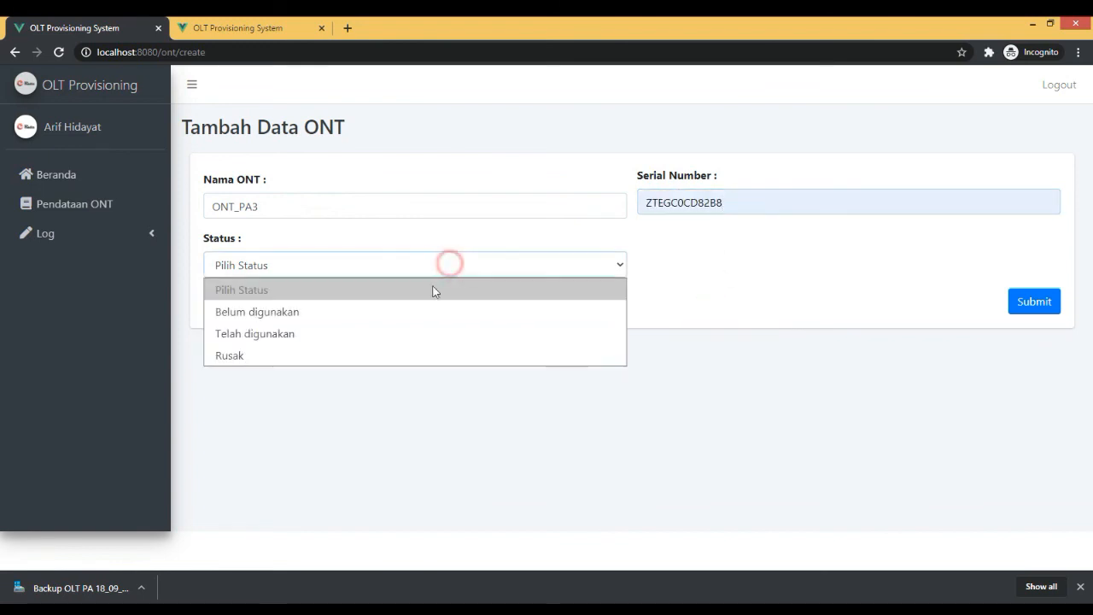
left_click(422, 331)
left_click(1034, 301)
left_click(533, 401)
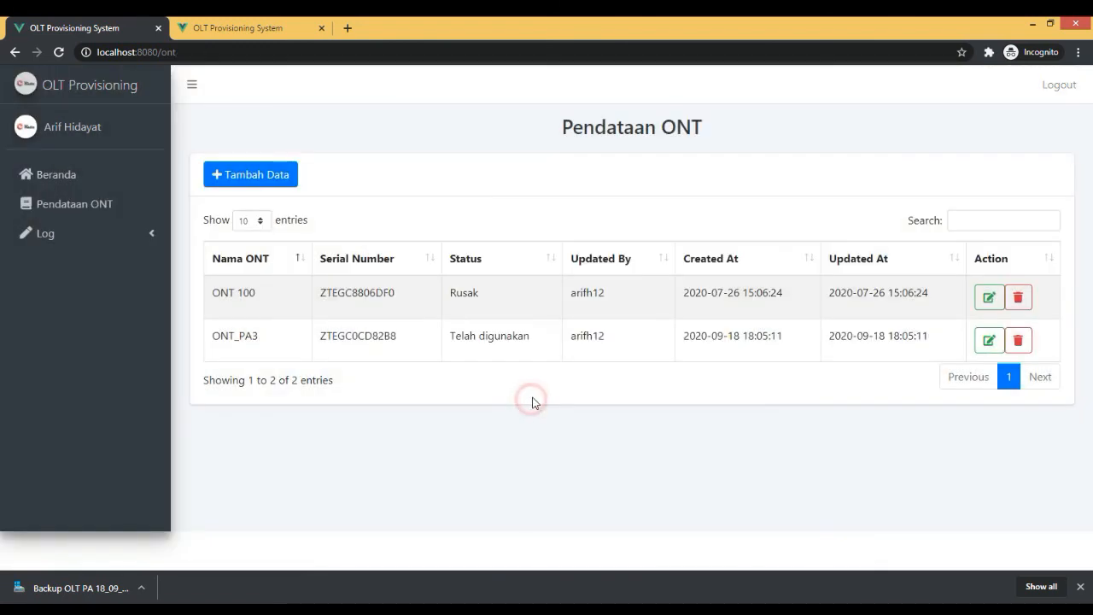
Check the status of the new ONT_PA3 record and open the activity log.
triple_click(452, 336)
left_click(44, 234)
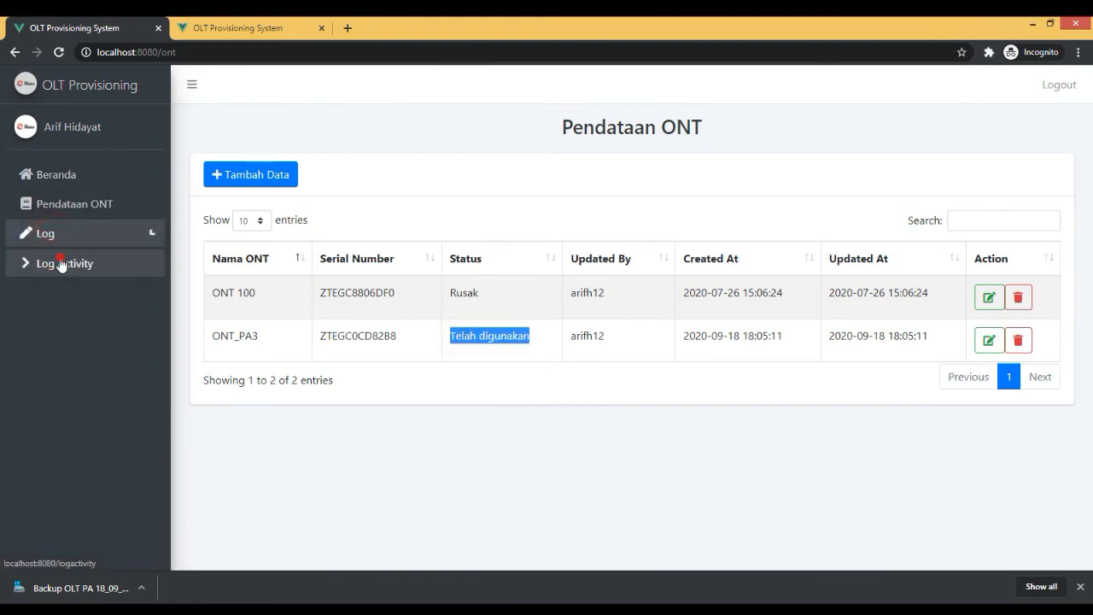
left_click(62, 265)
Log out of the logistics account and sign in to the administrator account with its username and password.
left_click(1046, 88)
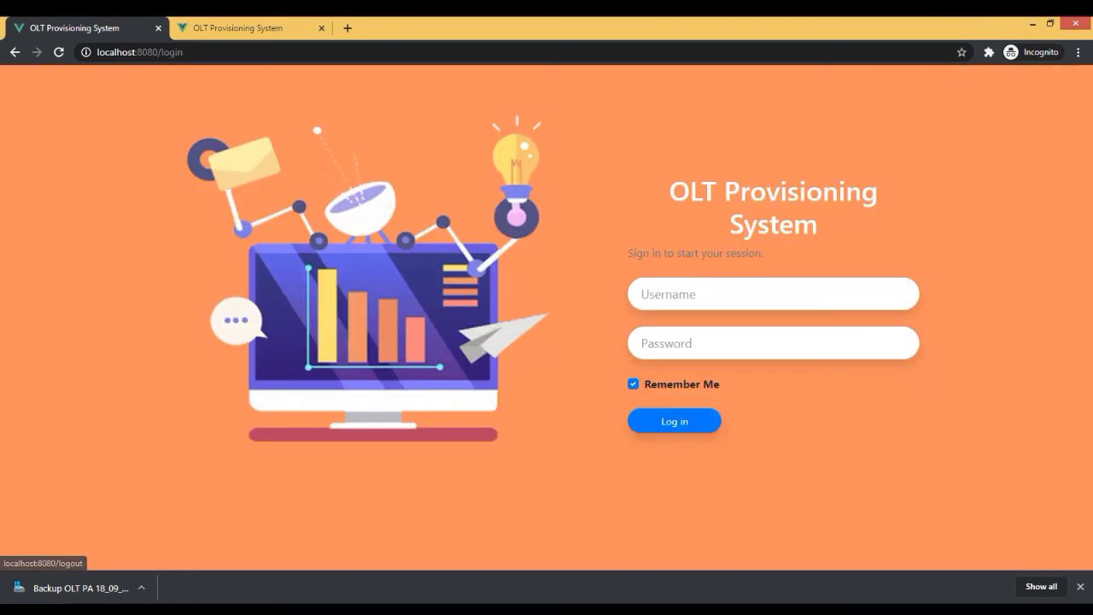
left_click(711, 293)
type("arifh19")
key("Tab")
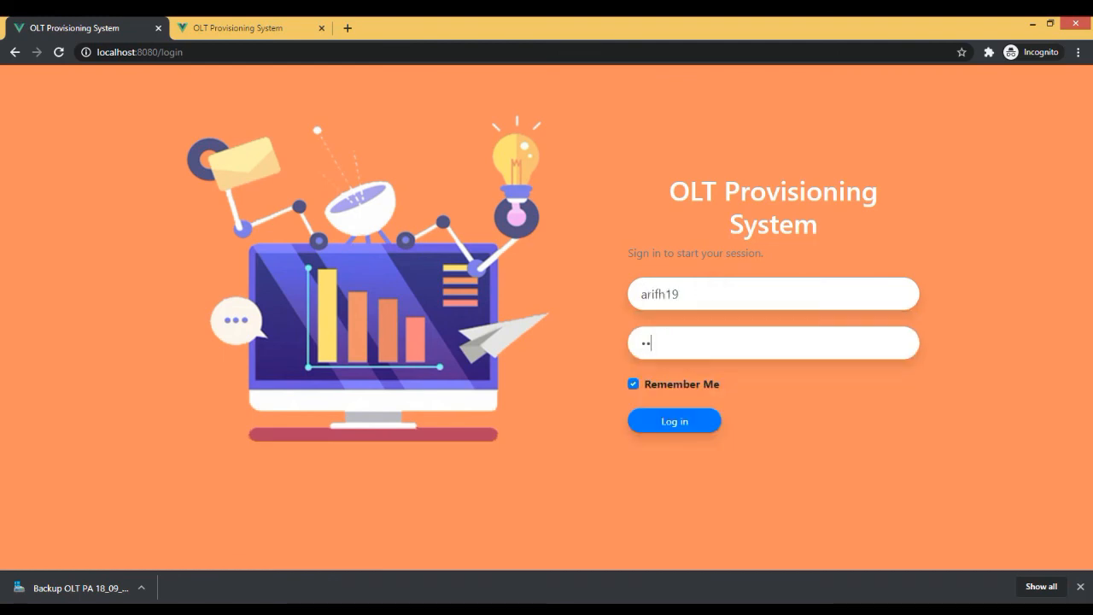
key("Return")
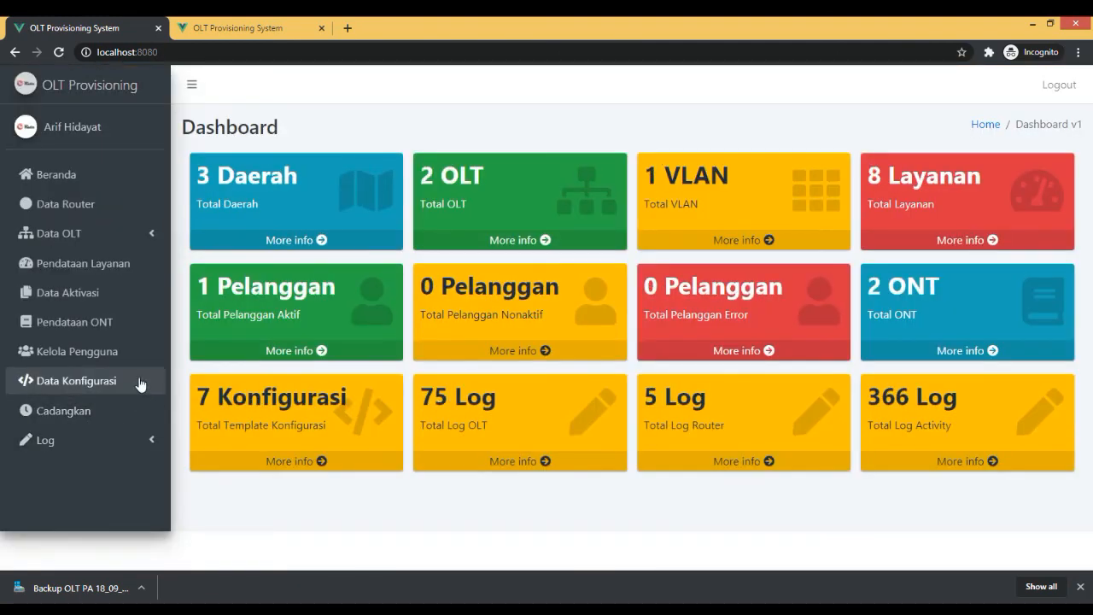
Check the status and serial number of ONT_PA3 in the Pendataan ONT list, and log out.
left_click(101, 323)
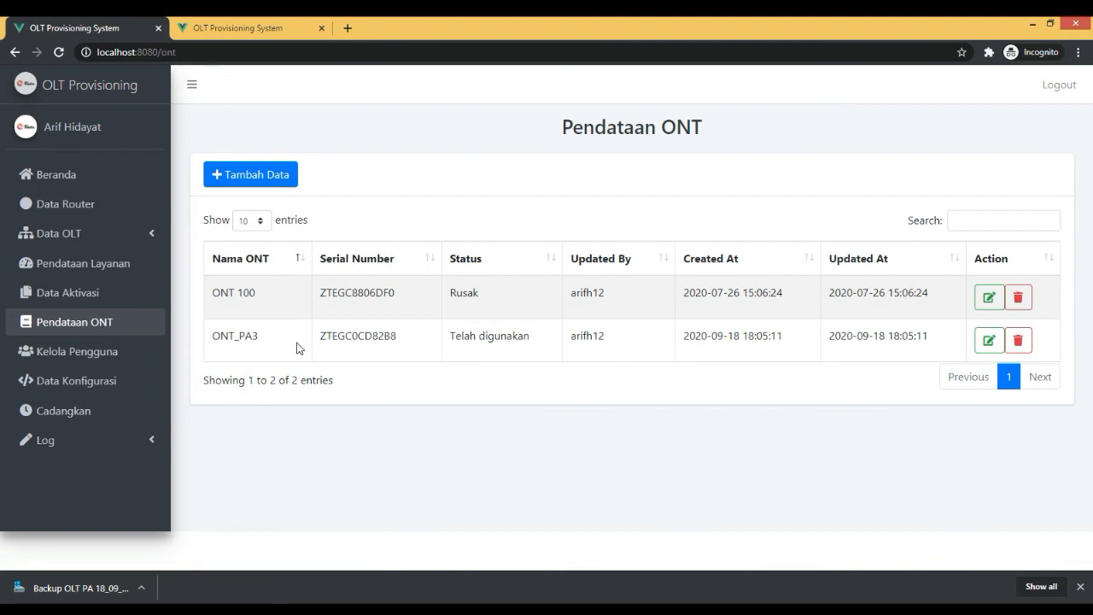
double_click(501, 335)
left_click(810, 342)
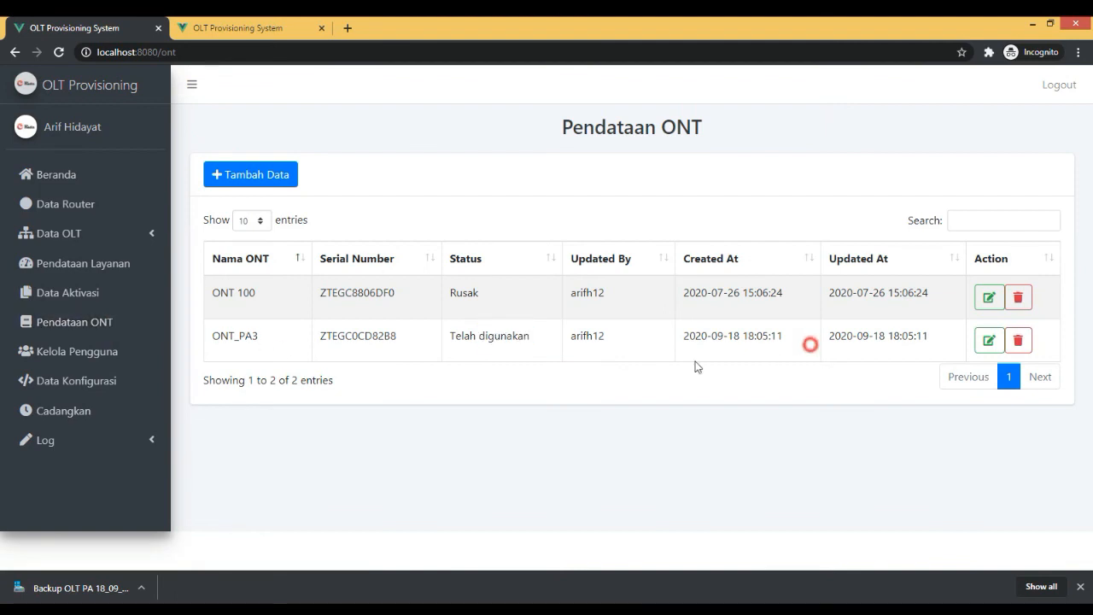
double_click(381, 336)
left_click(611, 327)
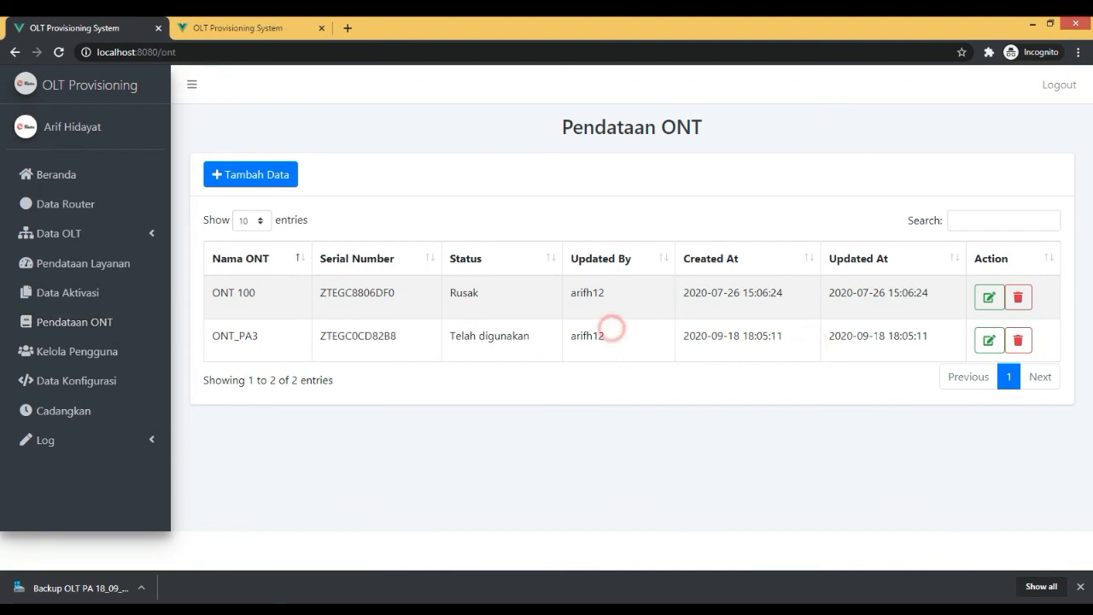
left_click(1073, 95)
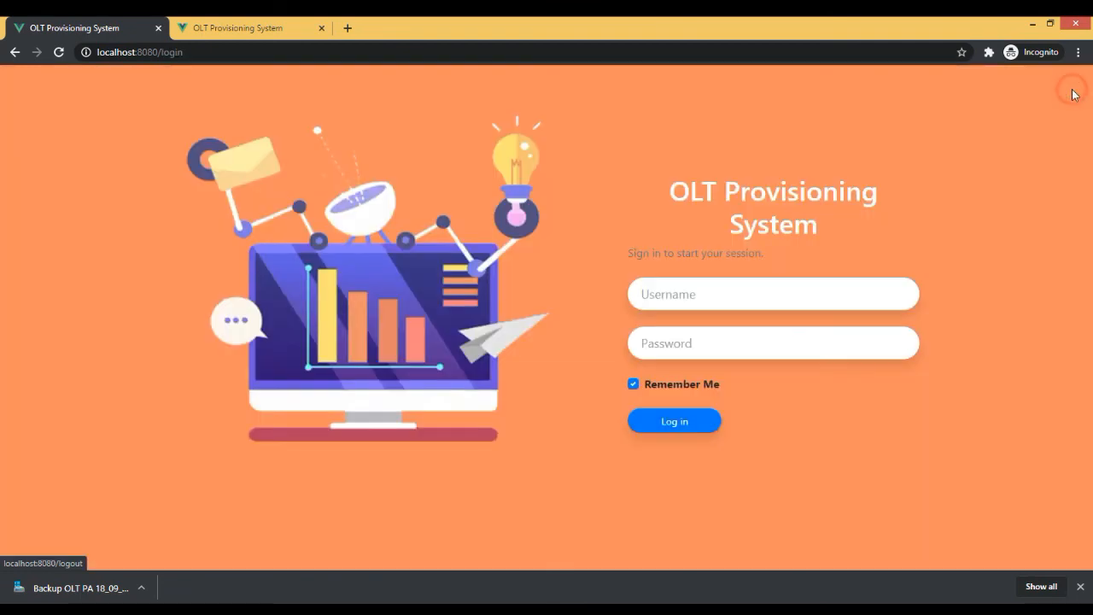